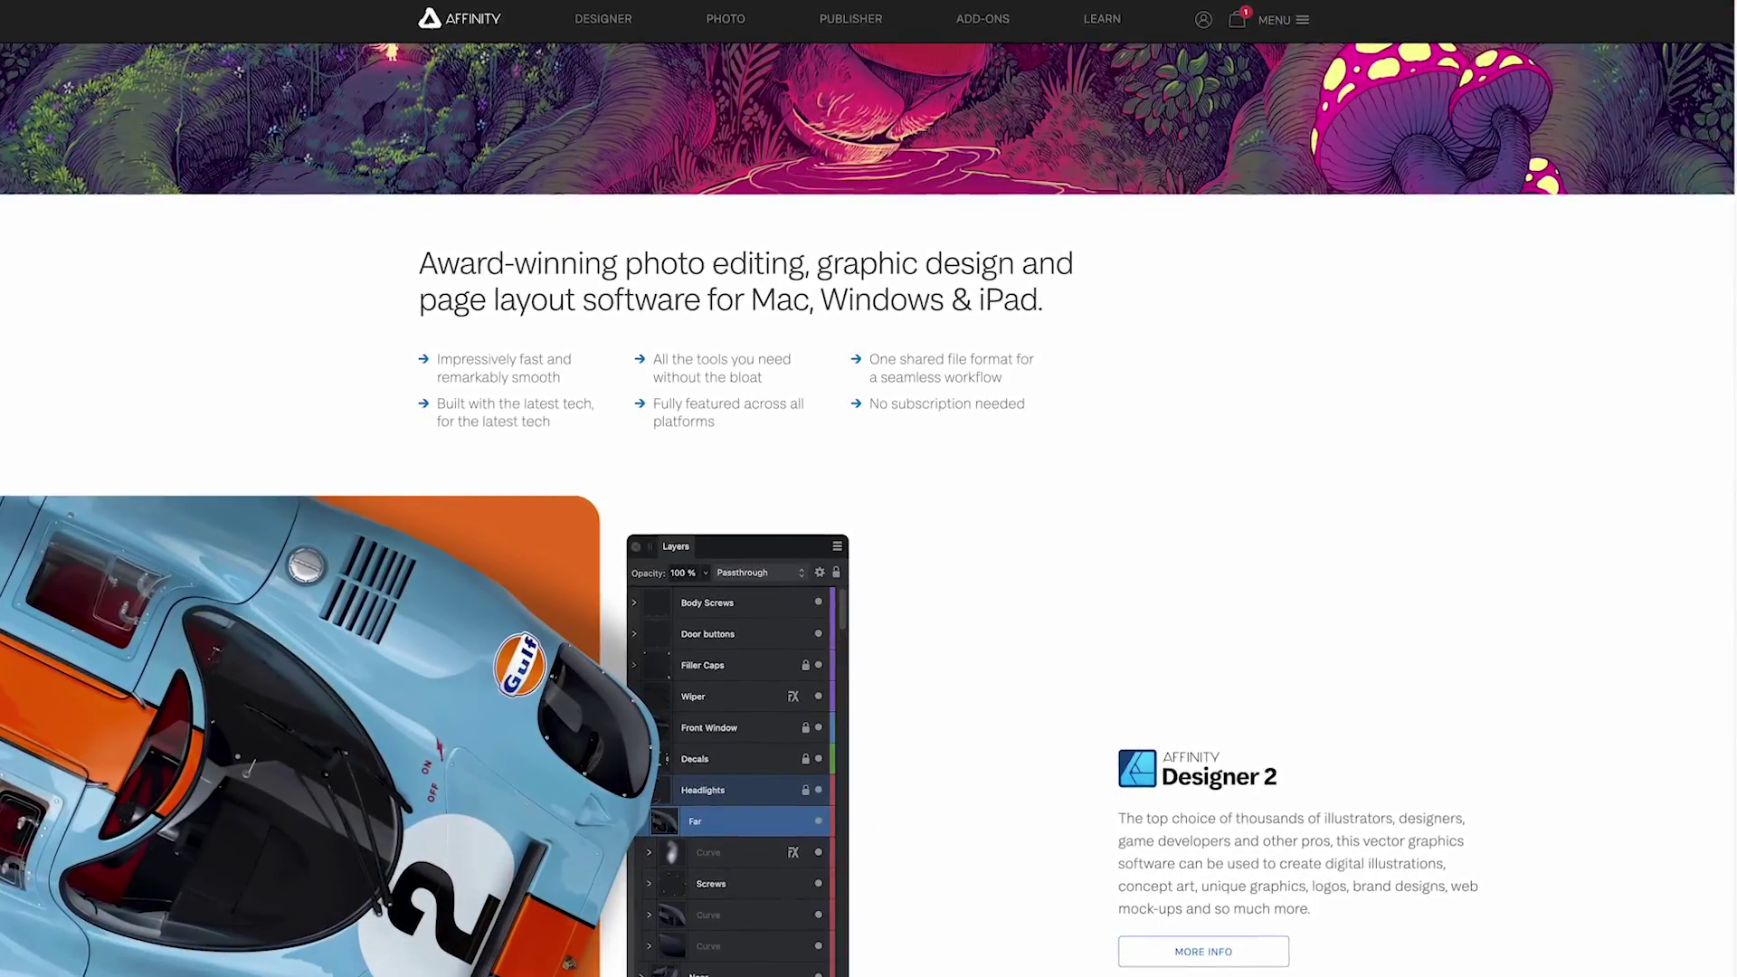
- Look through the Affinity website's pages on Designer 2, its iPad features, typography options and professional output
{"action": "scroll", "coordinate": [1431, 537], "scroll_direction": "down", "scroll_amount": 2}
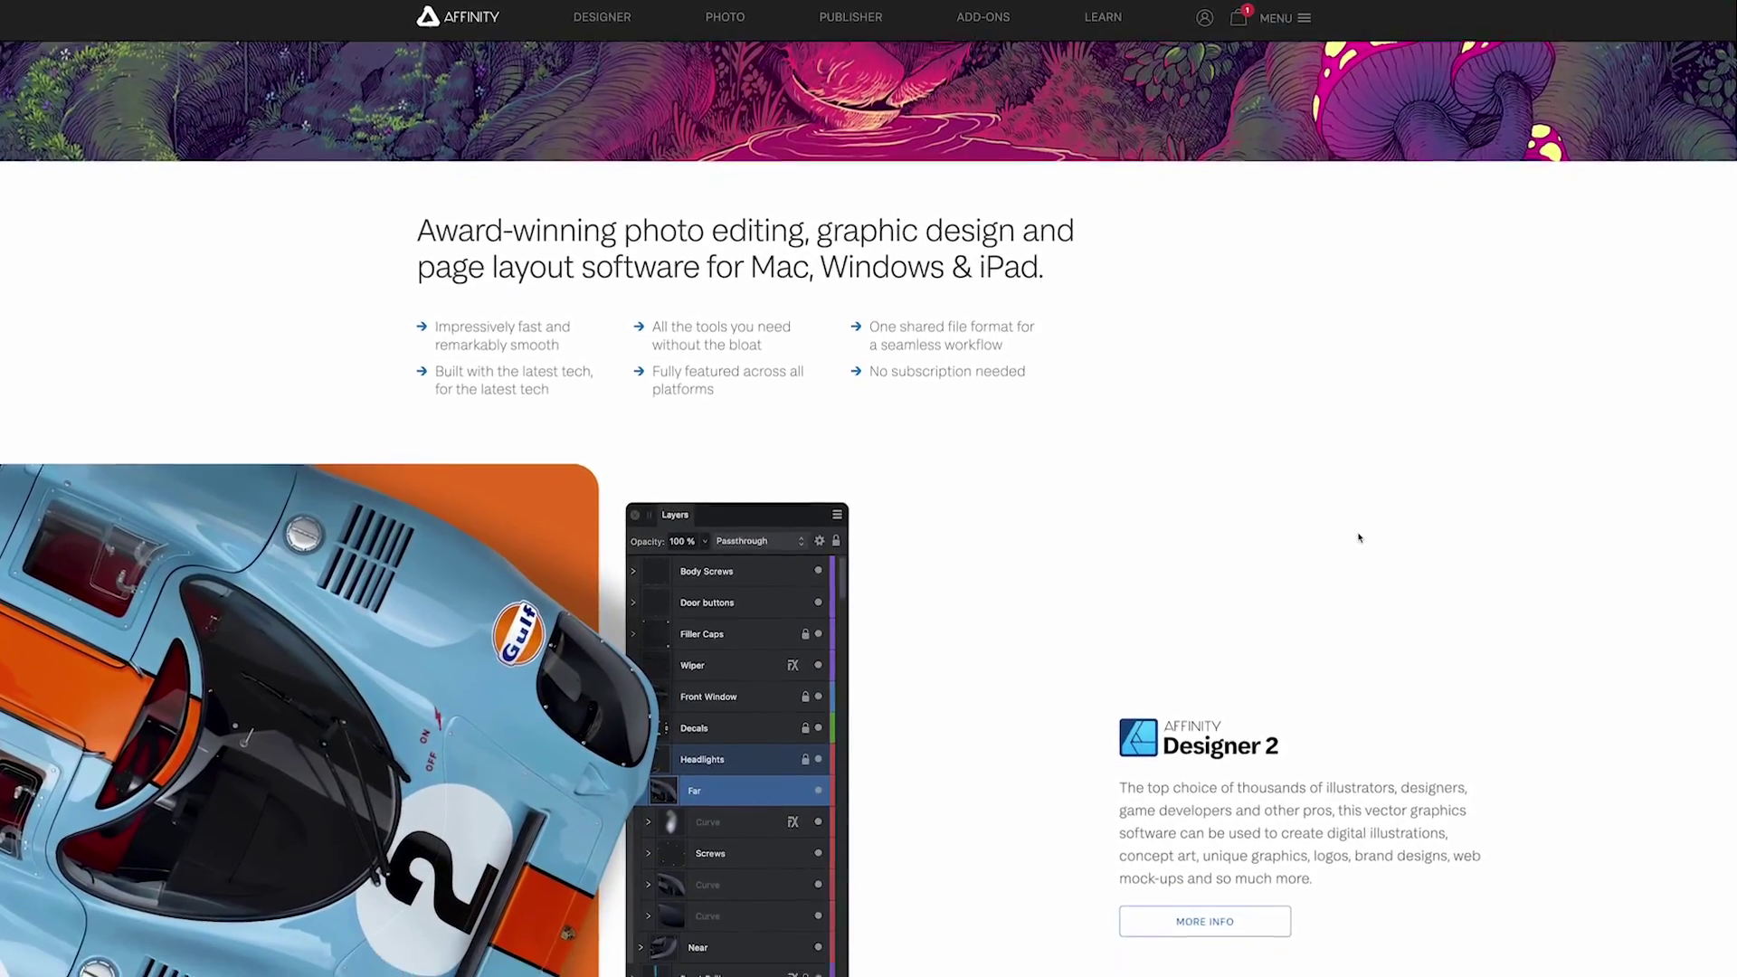
{"action": "scroll", "coordinate": [1360, 537], "scroll_direction": "down", "scroll_amount": 1}
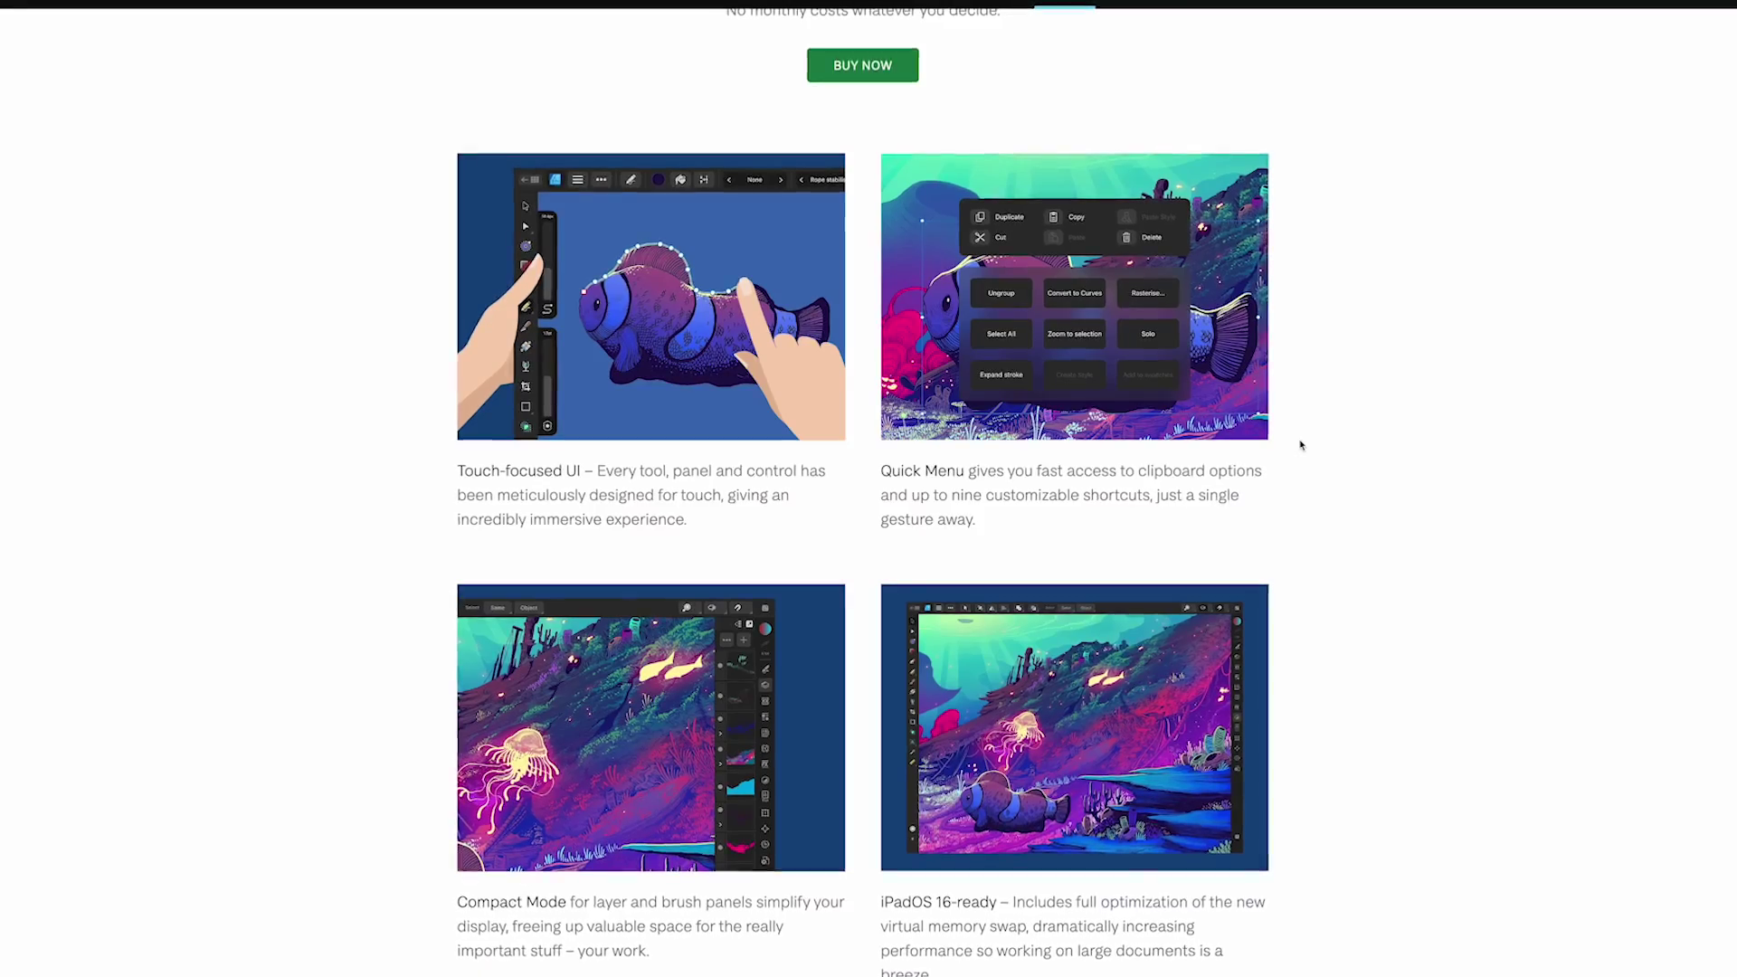
{"action": "scroll", "coordinate": [1301, 443], "scroll_direction": "down", "scroll_amount": 6}
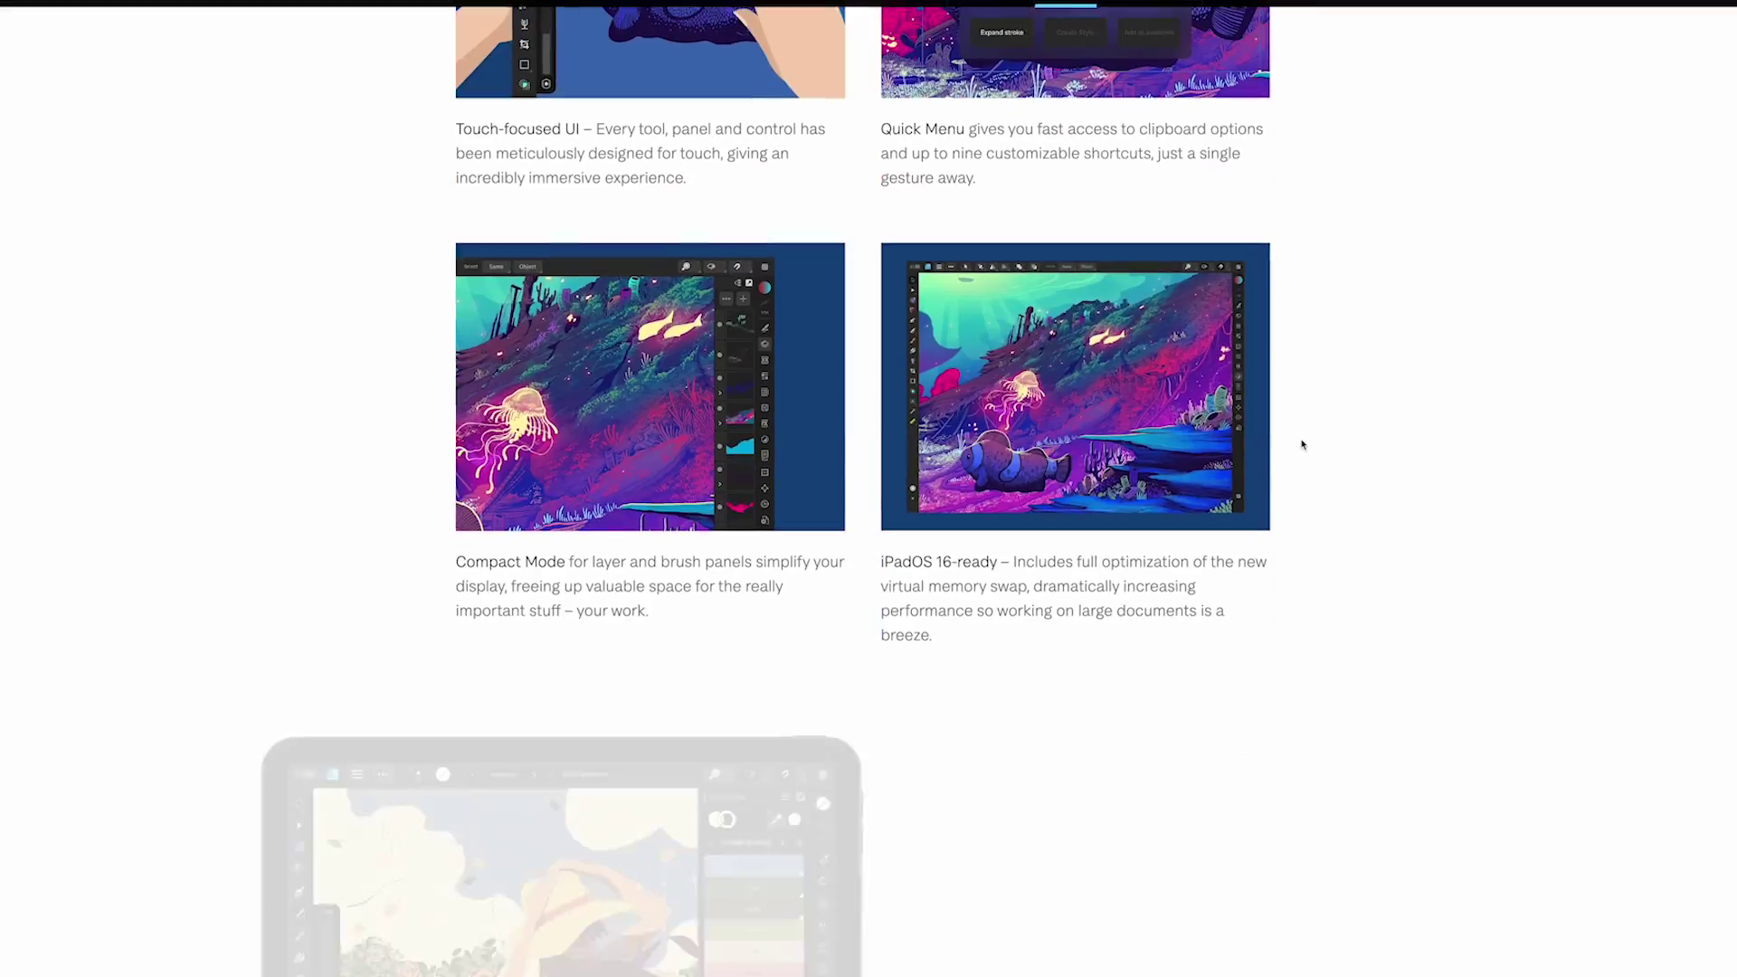
{"action": "scroll", "coordinate": [1303, 443], "scroll_direction": "down", "scroll_amount": 3}
{"action": "scroll", "coordinate": [1303, 443], "scroll_direction": "down", "scroll_amount": 4}
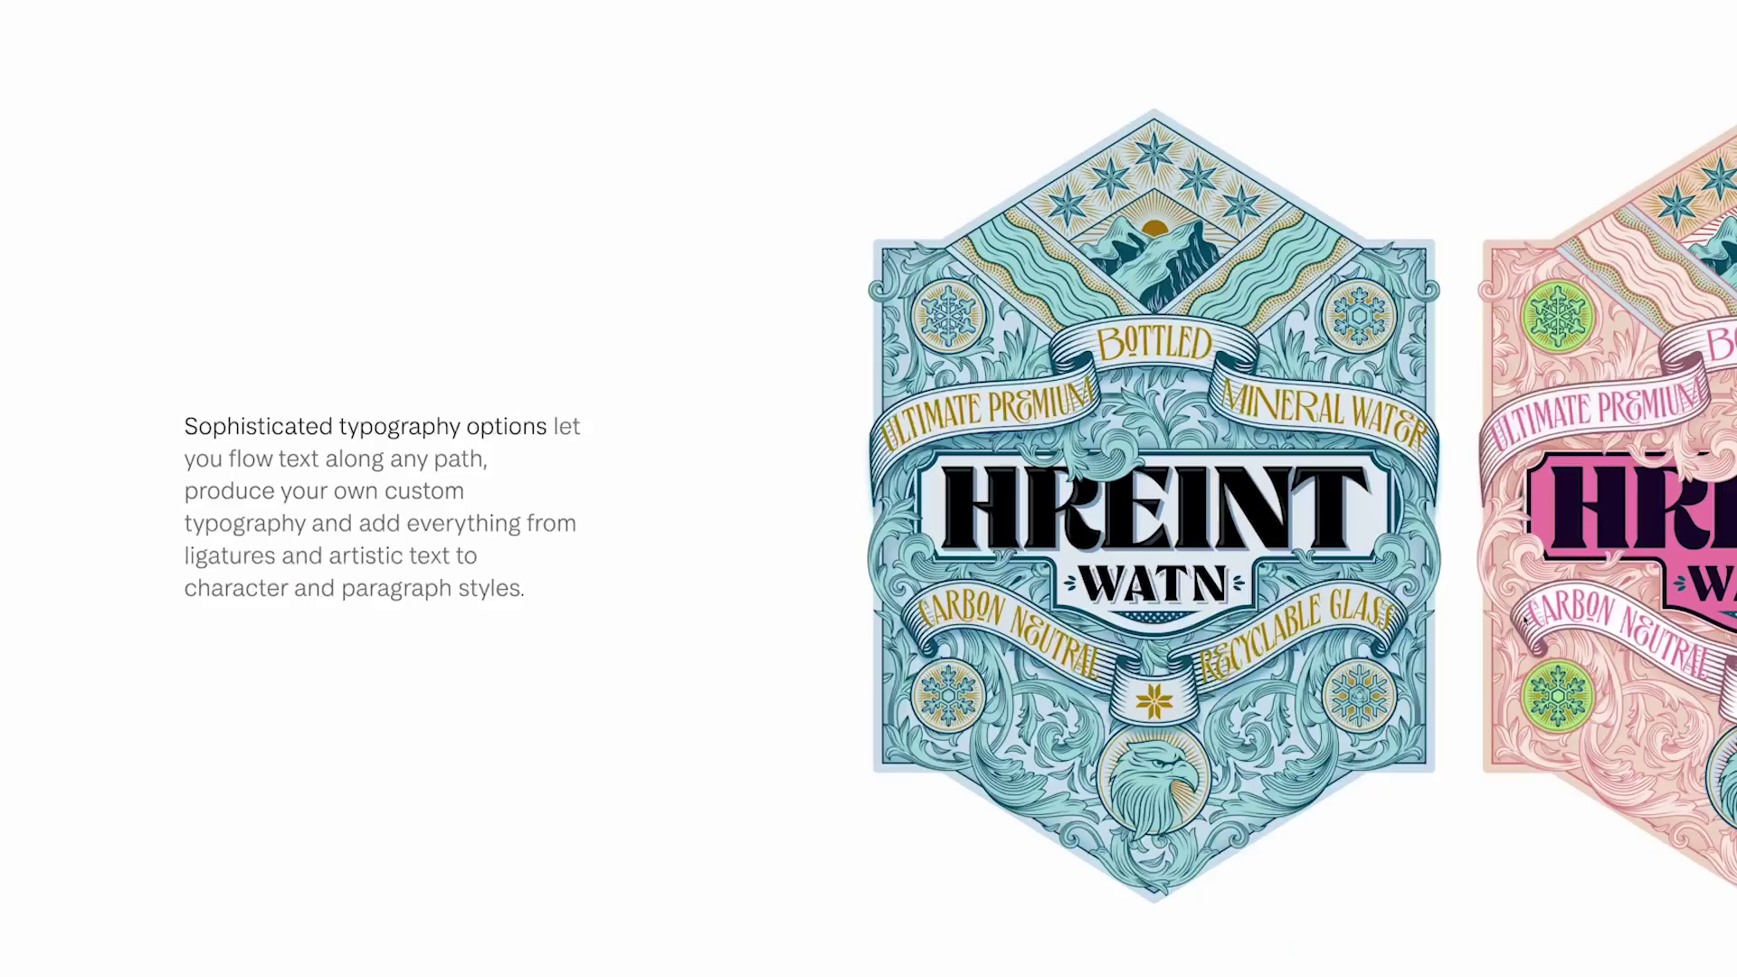
{"action": "scroll", "coordinate": [1525, 619], "scroll_direction": "down", "scroll_amount": 3}
{"action": "scroll", "coordinate": [1529, 620], "scroll_direction": "down", "scroll_amount": 6}
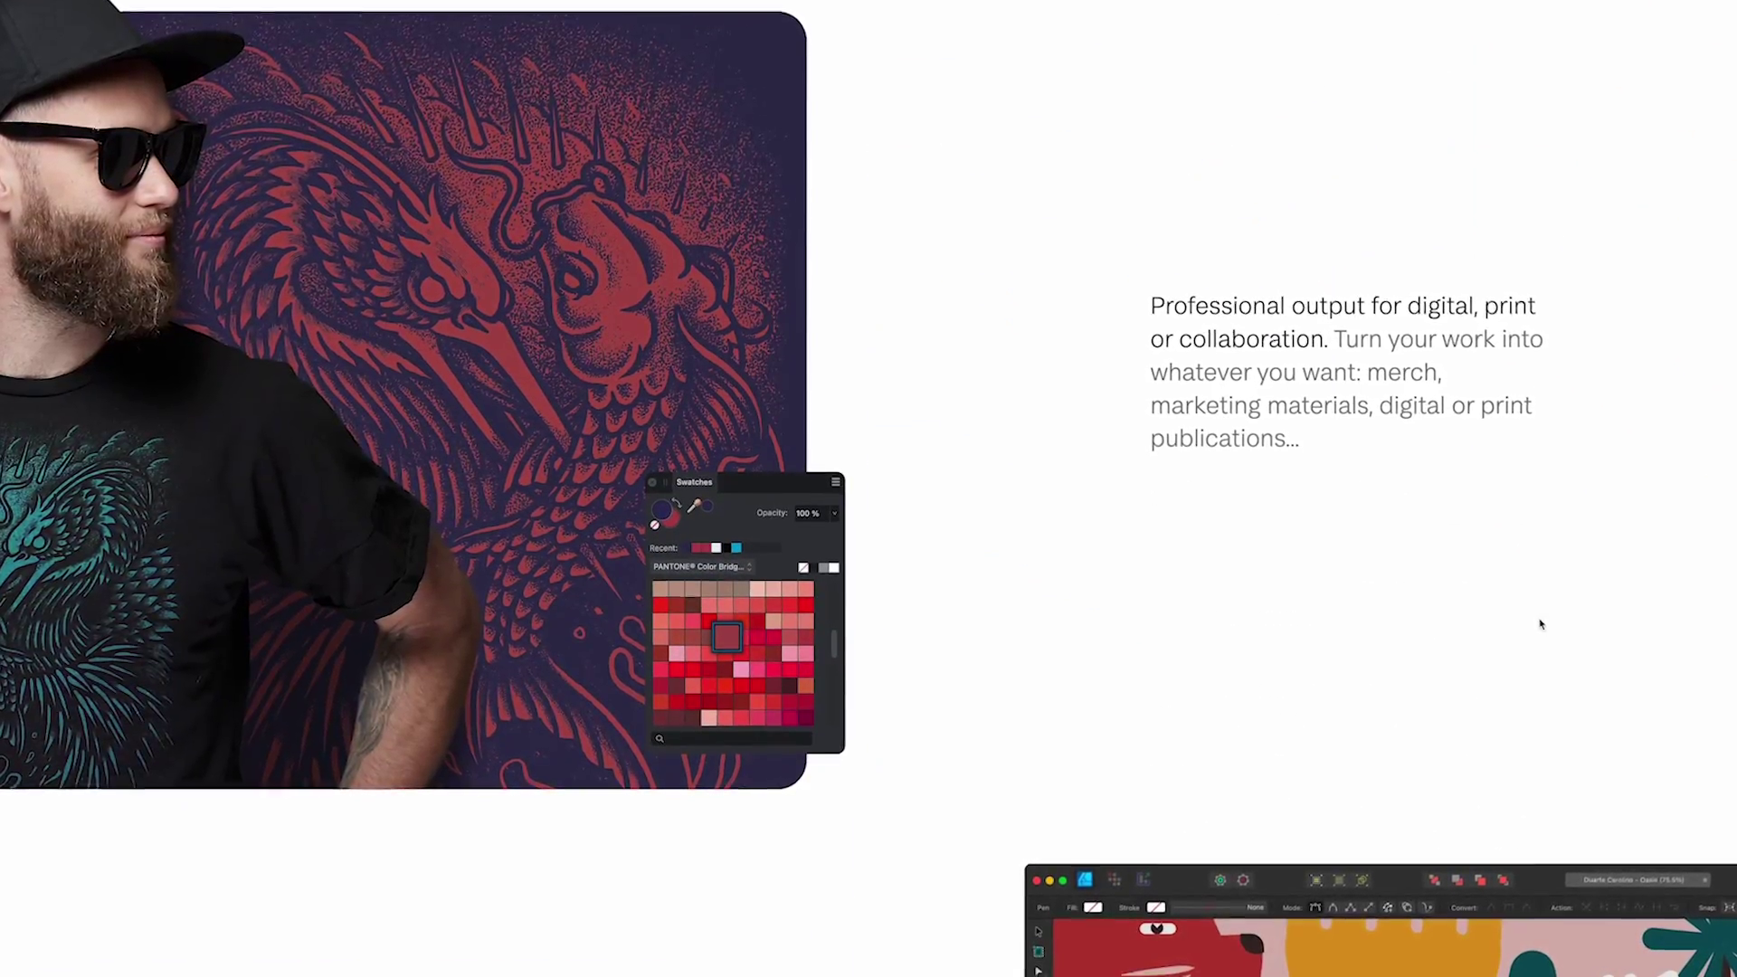
{"action": "scroll", "coordinate": [1538, 623], "scroll_direction": "down", "scroll_amount": 3}
{"action": "scroll", "coordinate": [1544, 624], "scroll_direction": "down", "scroll_amount": 3}
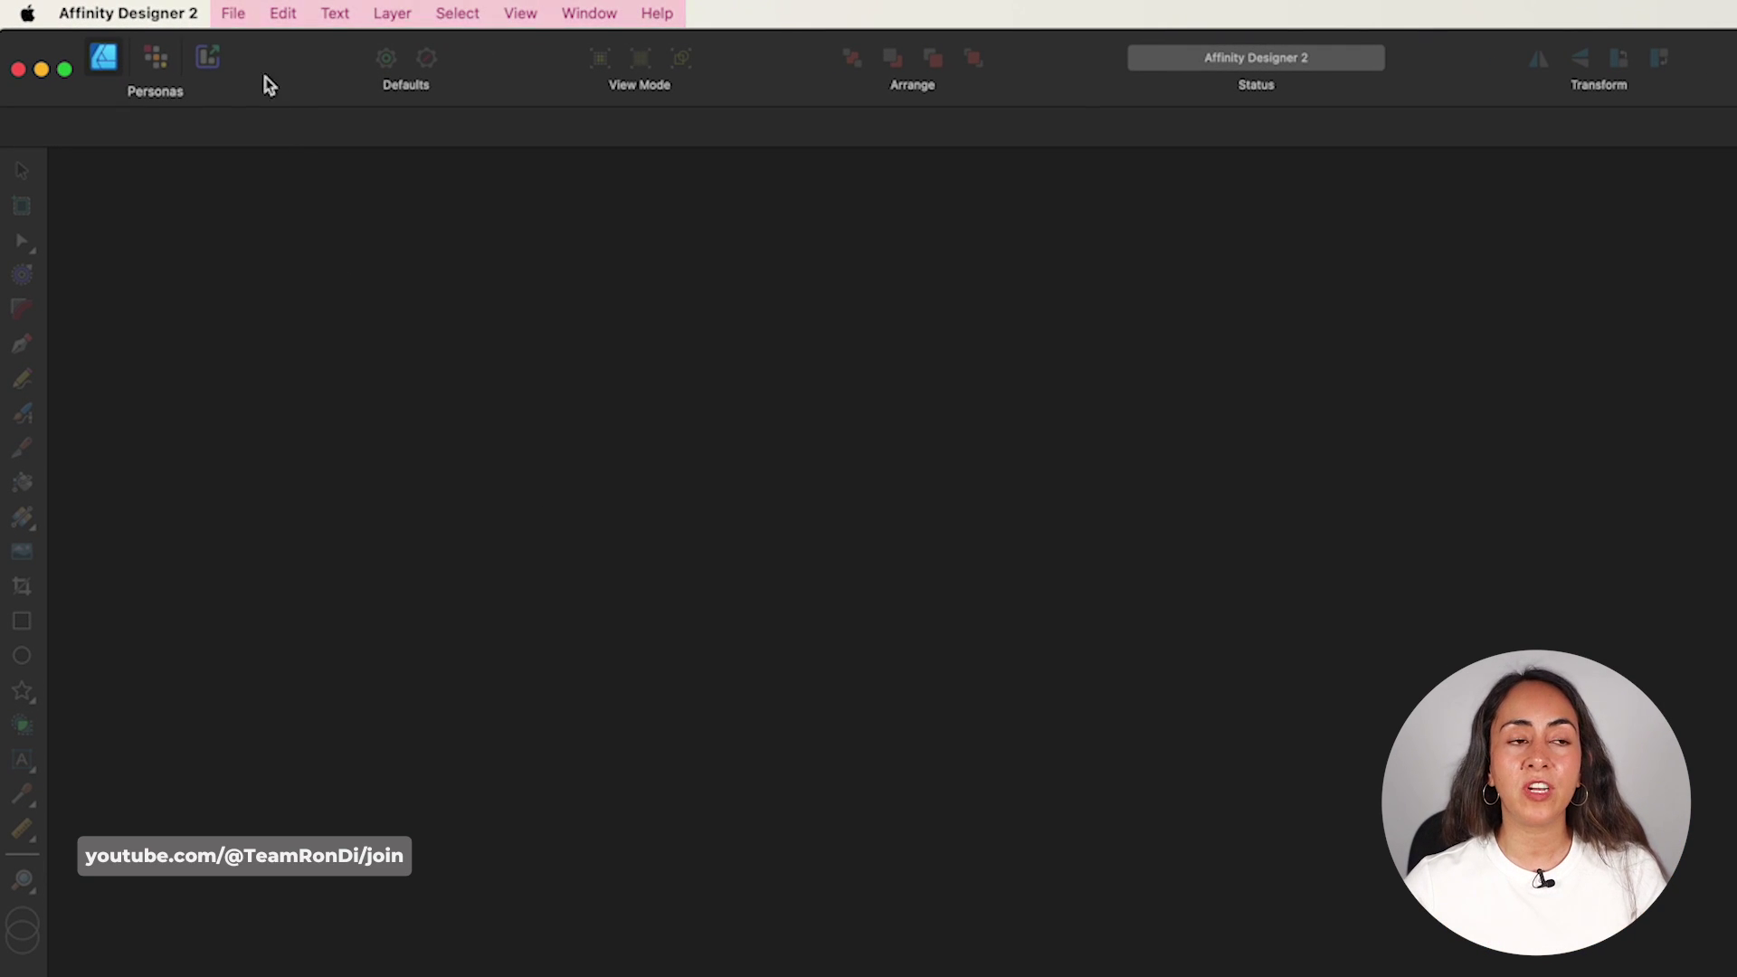
- Start a new document and bring up the web preset Social Media Square Post, 1080 x 1080 px
{"action": "left_click", "coordinate": [234, 13]}
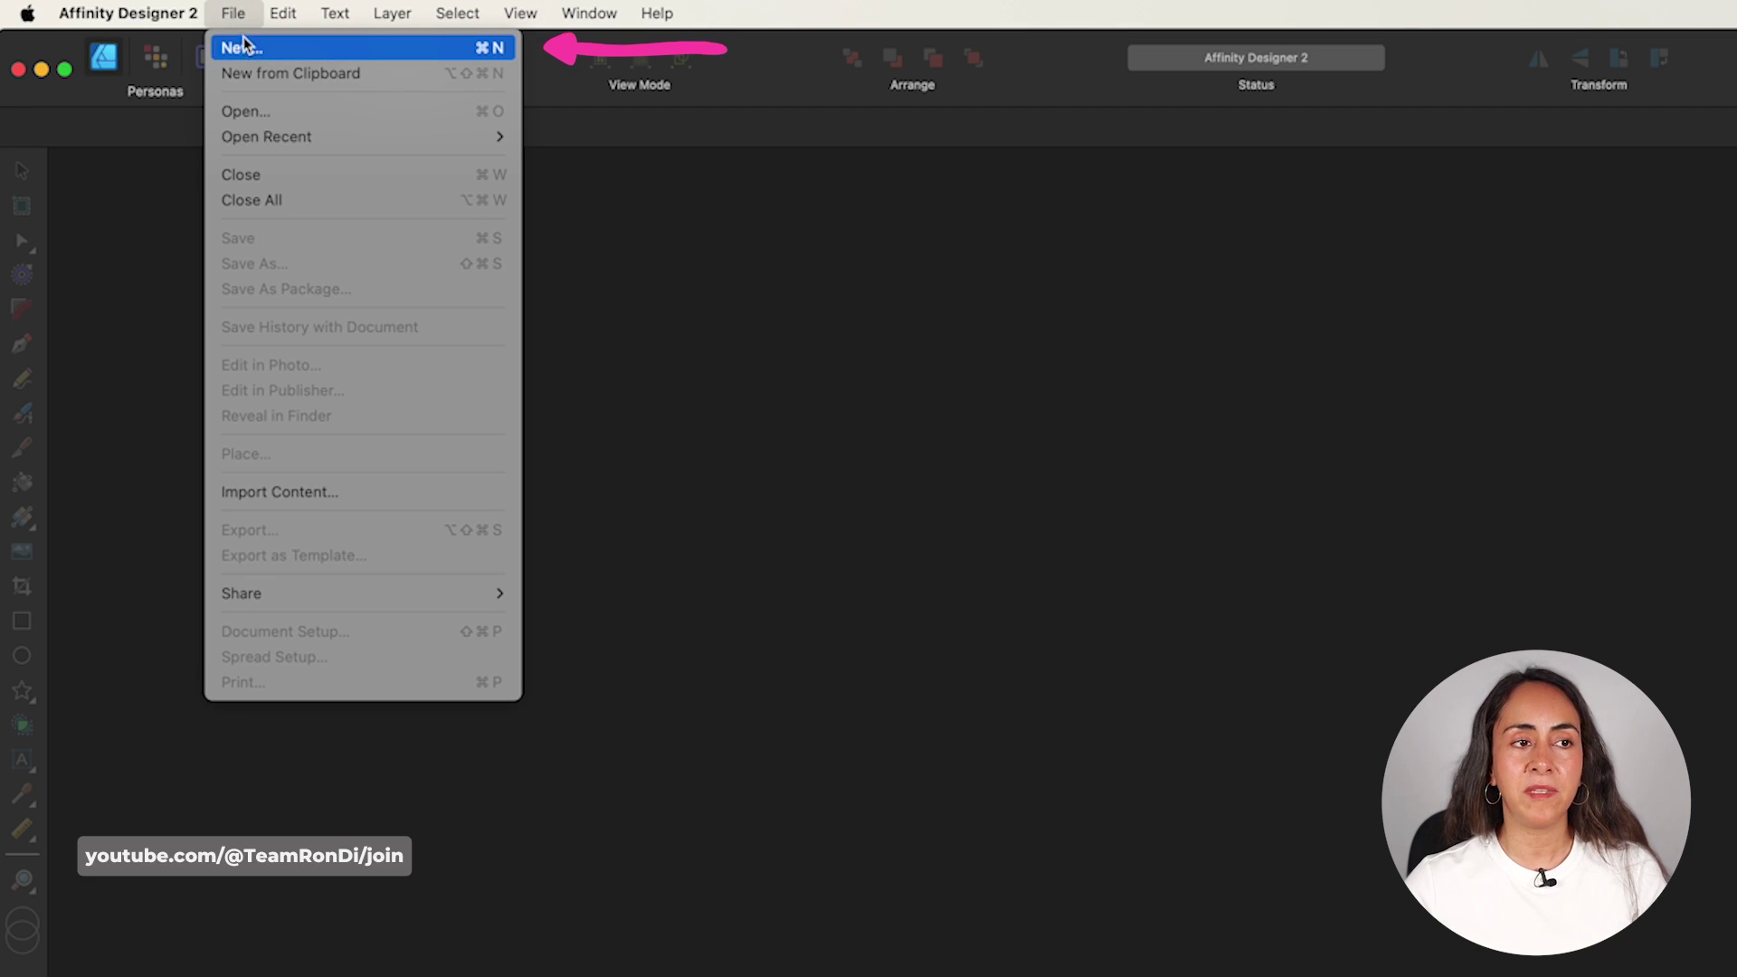
{"action": "left_click", "coordinate": [227, 52]}
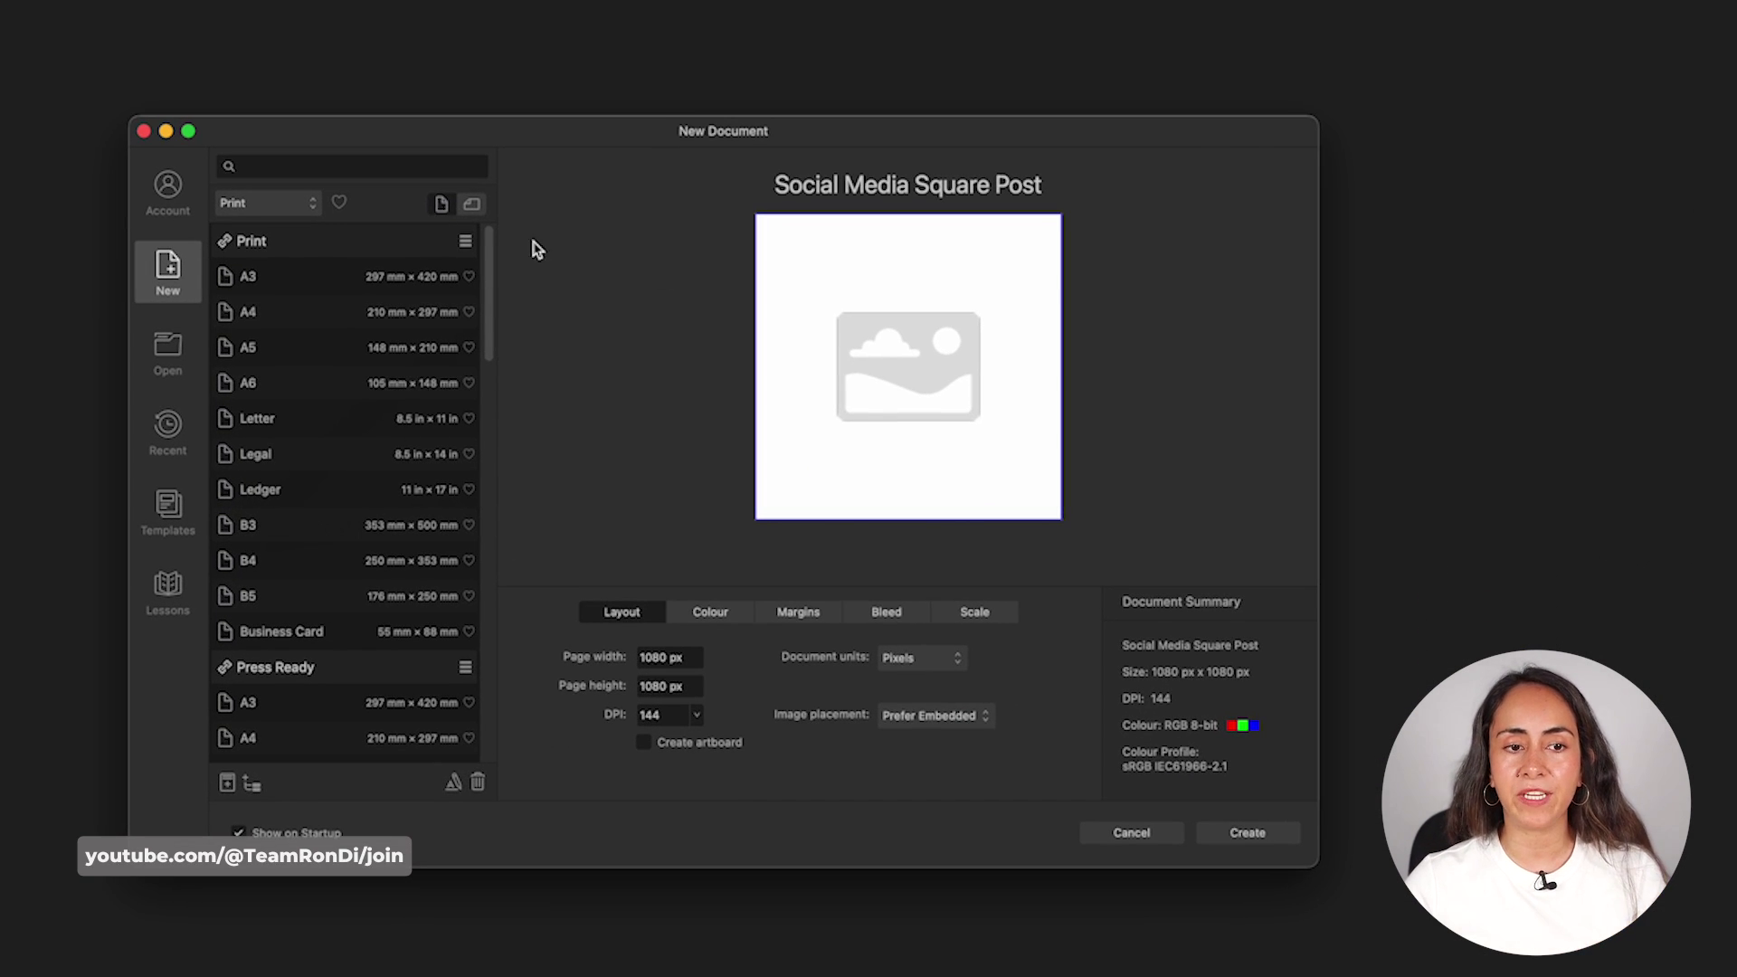
{"action": "left_click_drag", "start_coordinate": [492, 290], "coordinate": [481, 537]}
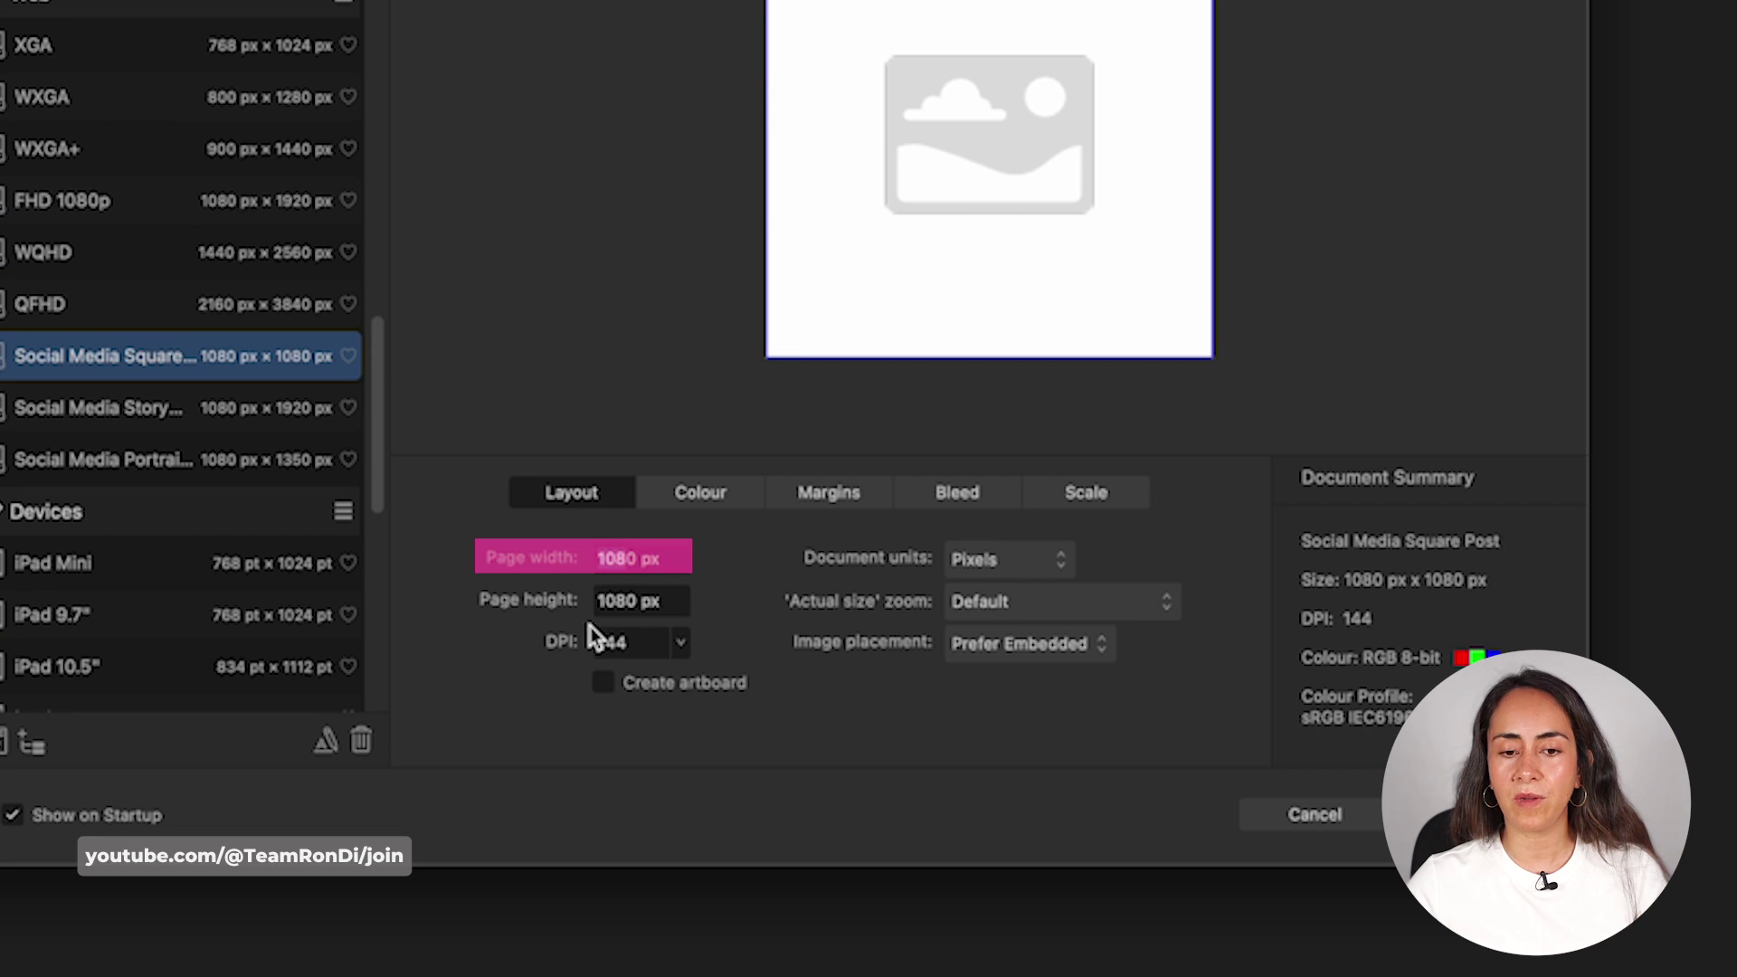
- Keep the document units in pixels, review the colour, margins, bleed and scale settings, and create the square document
{"action": "left_click", "coordinate": [994, 561]}
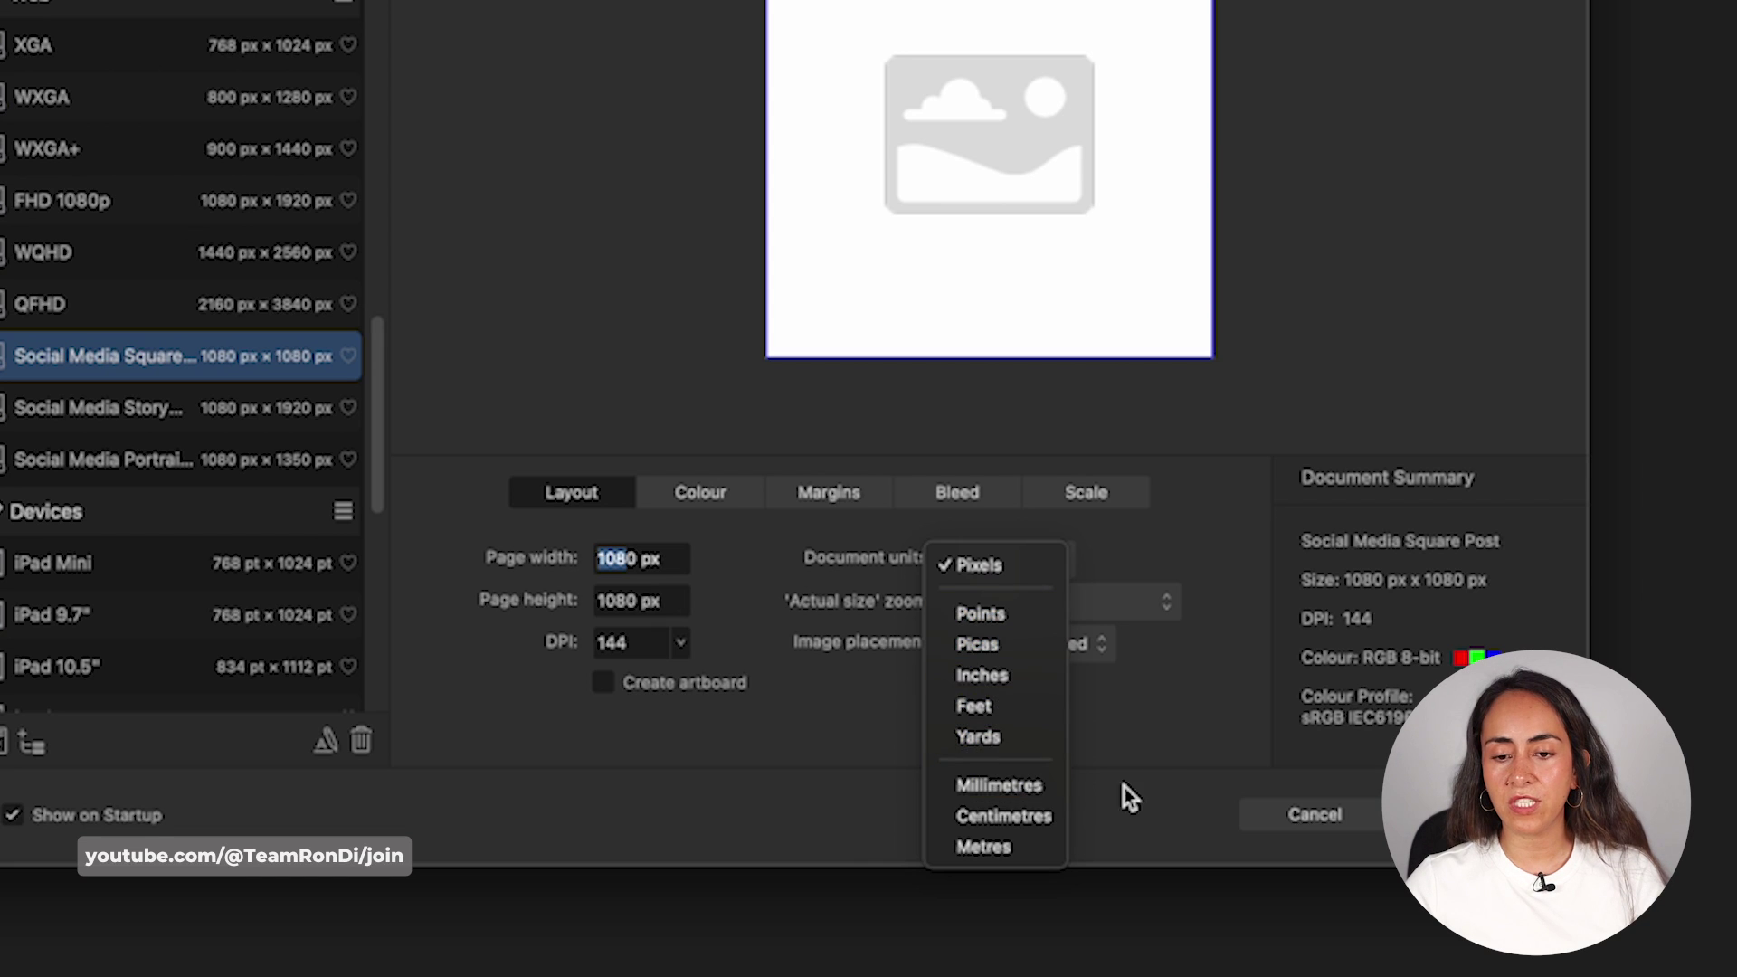
{"action": "left_click", "coordinate": [1032, 564]}
{"action": "left_click", "coordinate": [706, 496]}
{"action": "left_click", "coordinate": [869, 498]}
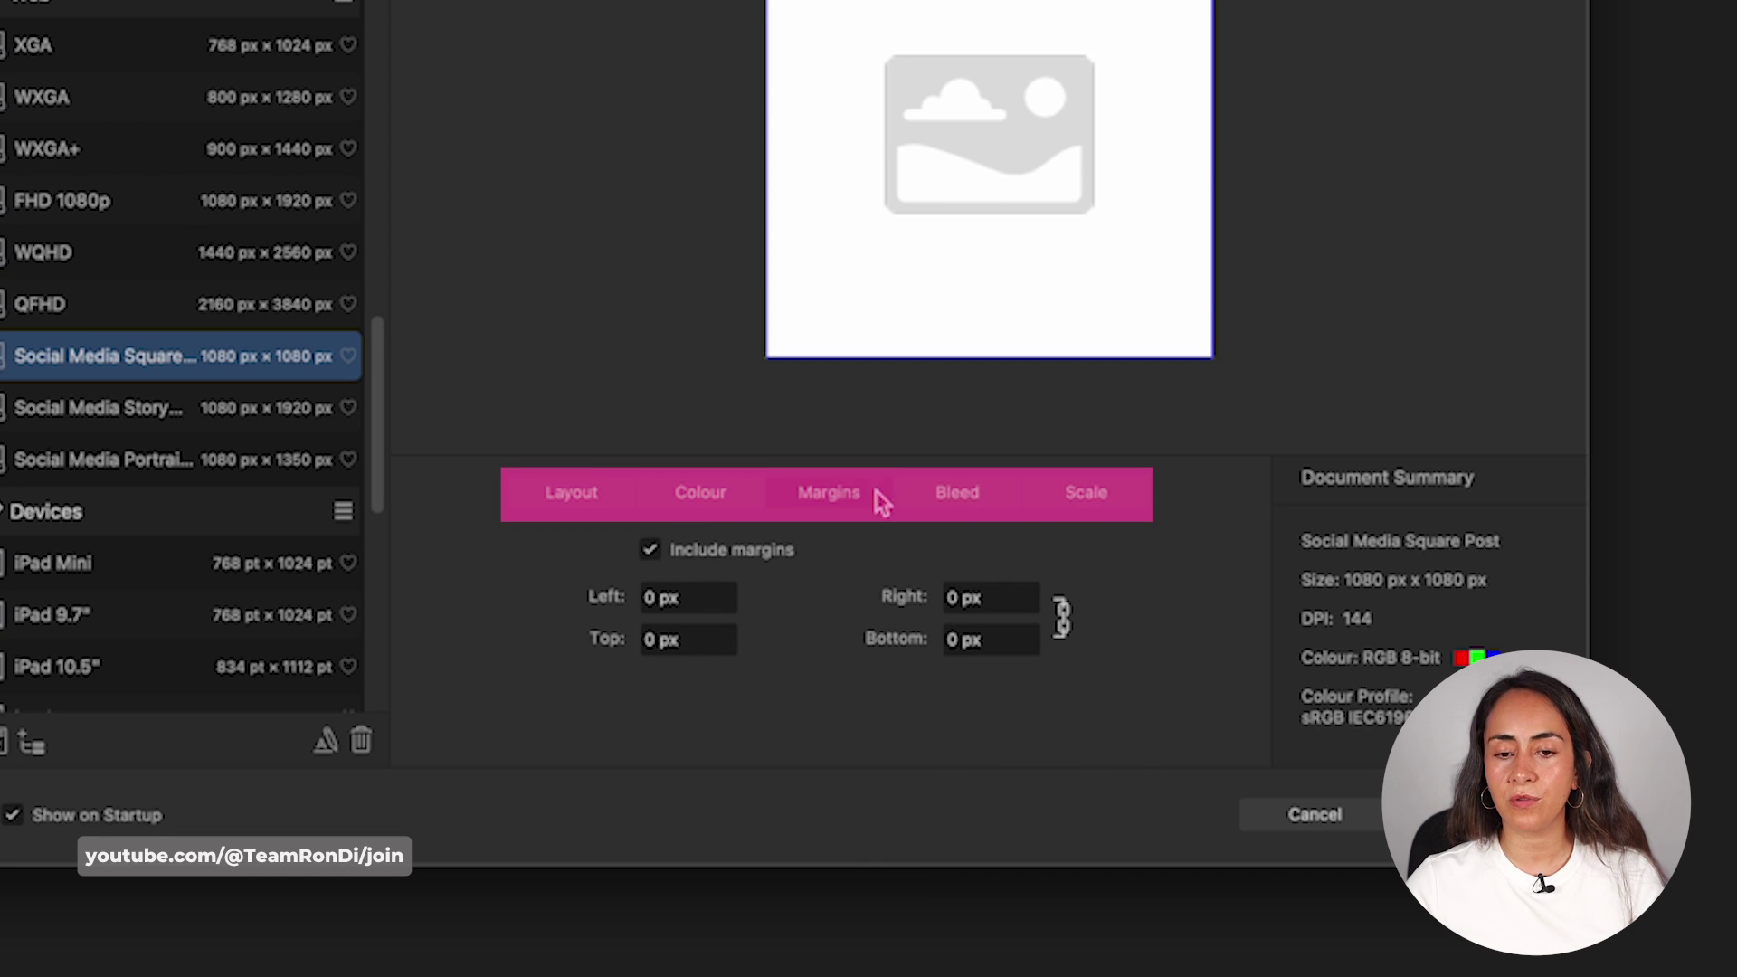
{"action": "left_click", "coordinate": [995, 497]}
{"action": "left_click", "coordinate": [1049, 504]}
{"action": "left_click", "coordinate": [586, 507]}
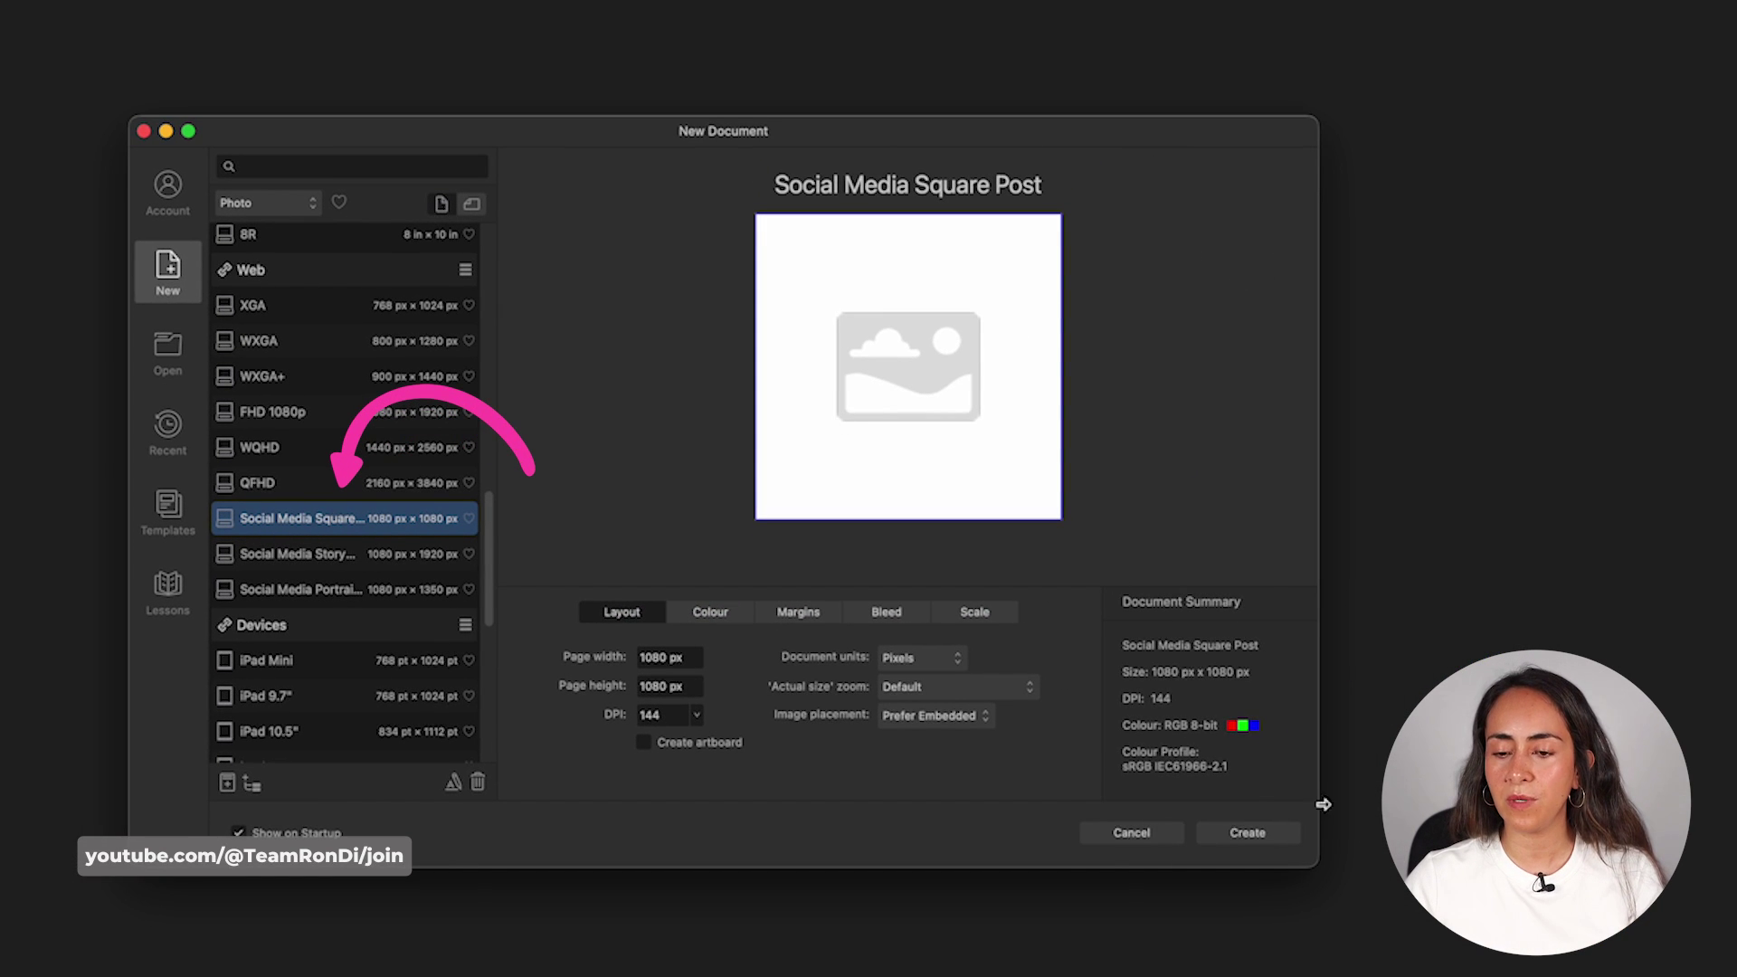
{"action": "left_click", "coordinate": [1246, 834]}
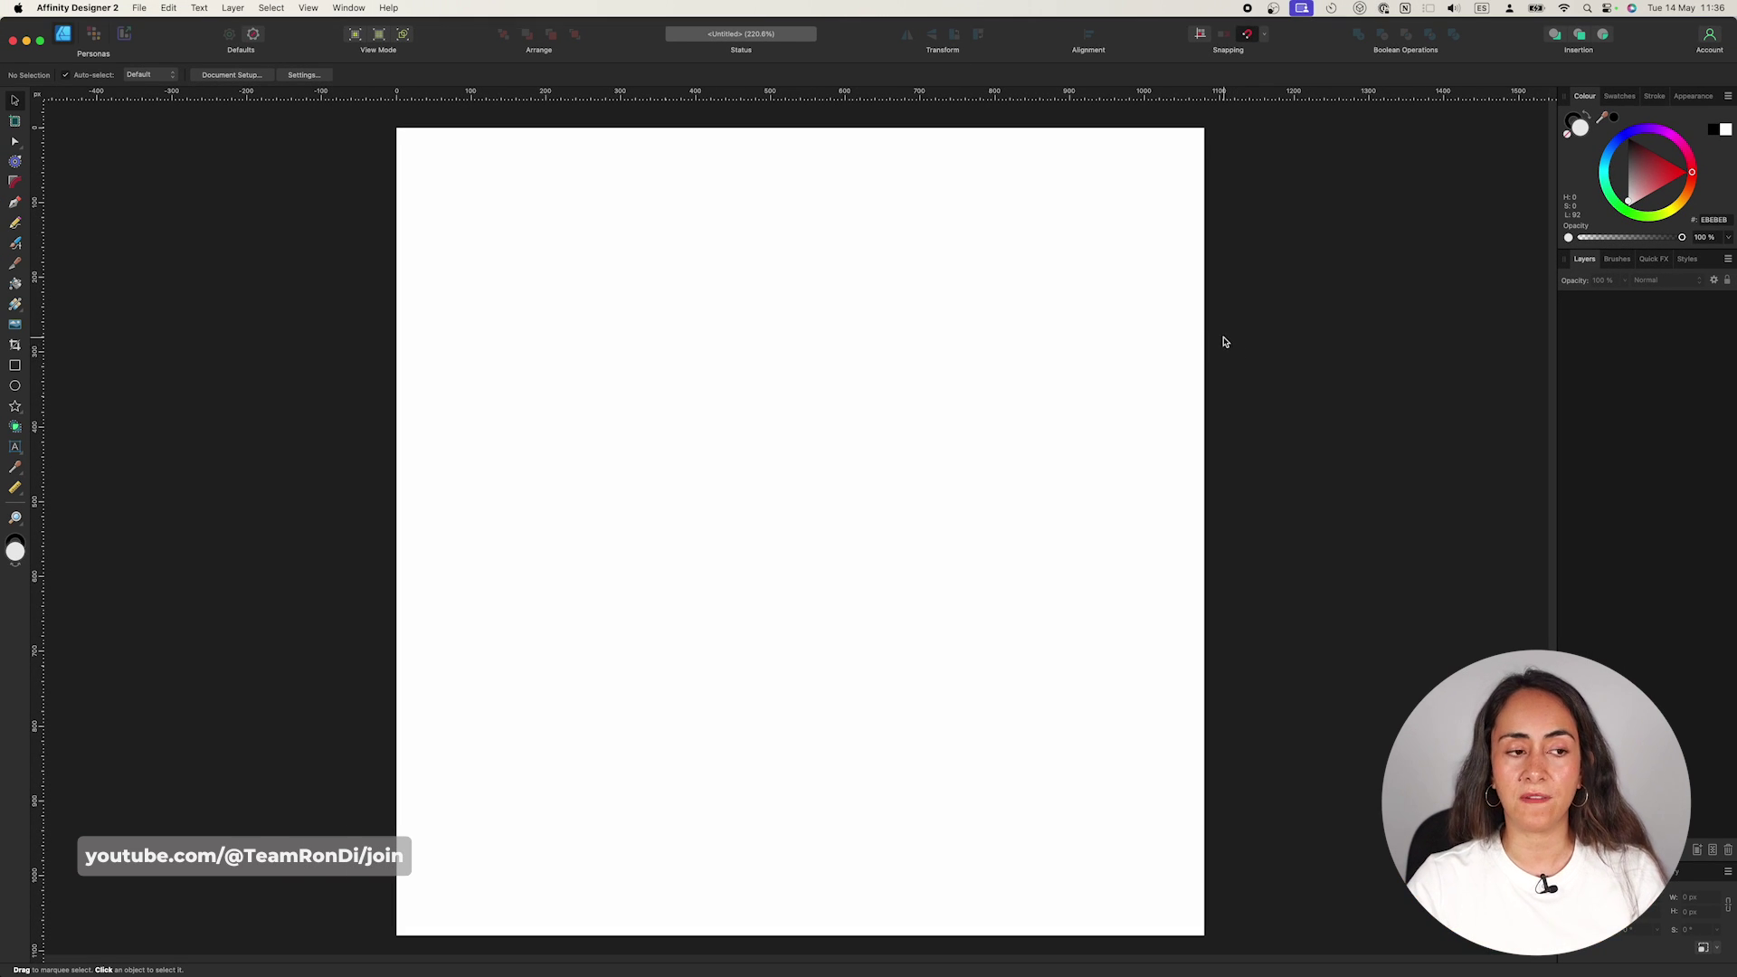
- Sketch a freehand heart outline in the middle of the page with the Pencil Tool and save the document as Heart
{"action": "left_click", "coordinate": [15, 223]}
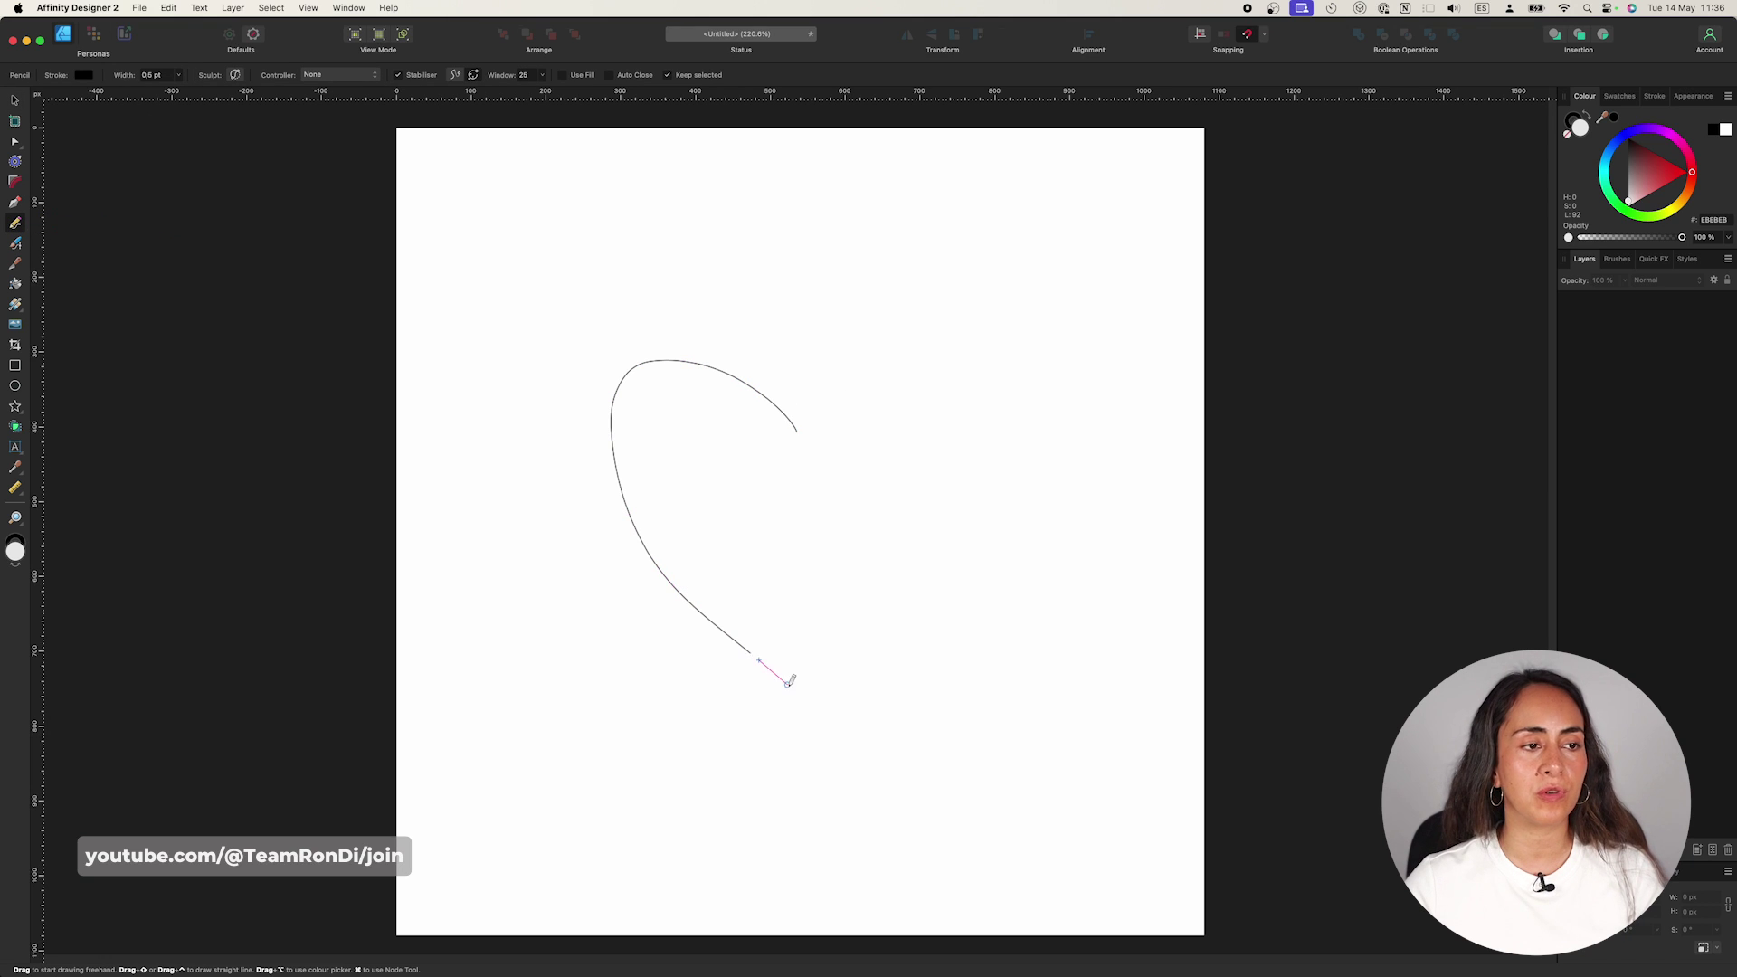
{"action": "key", "text": "v"}
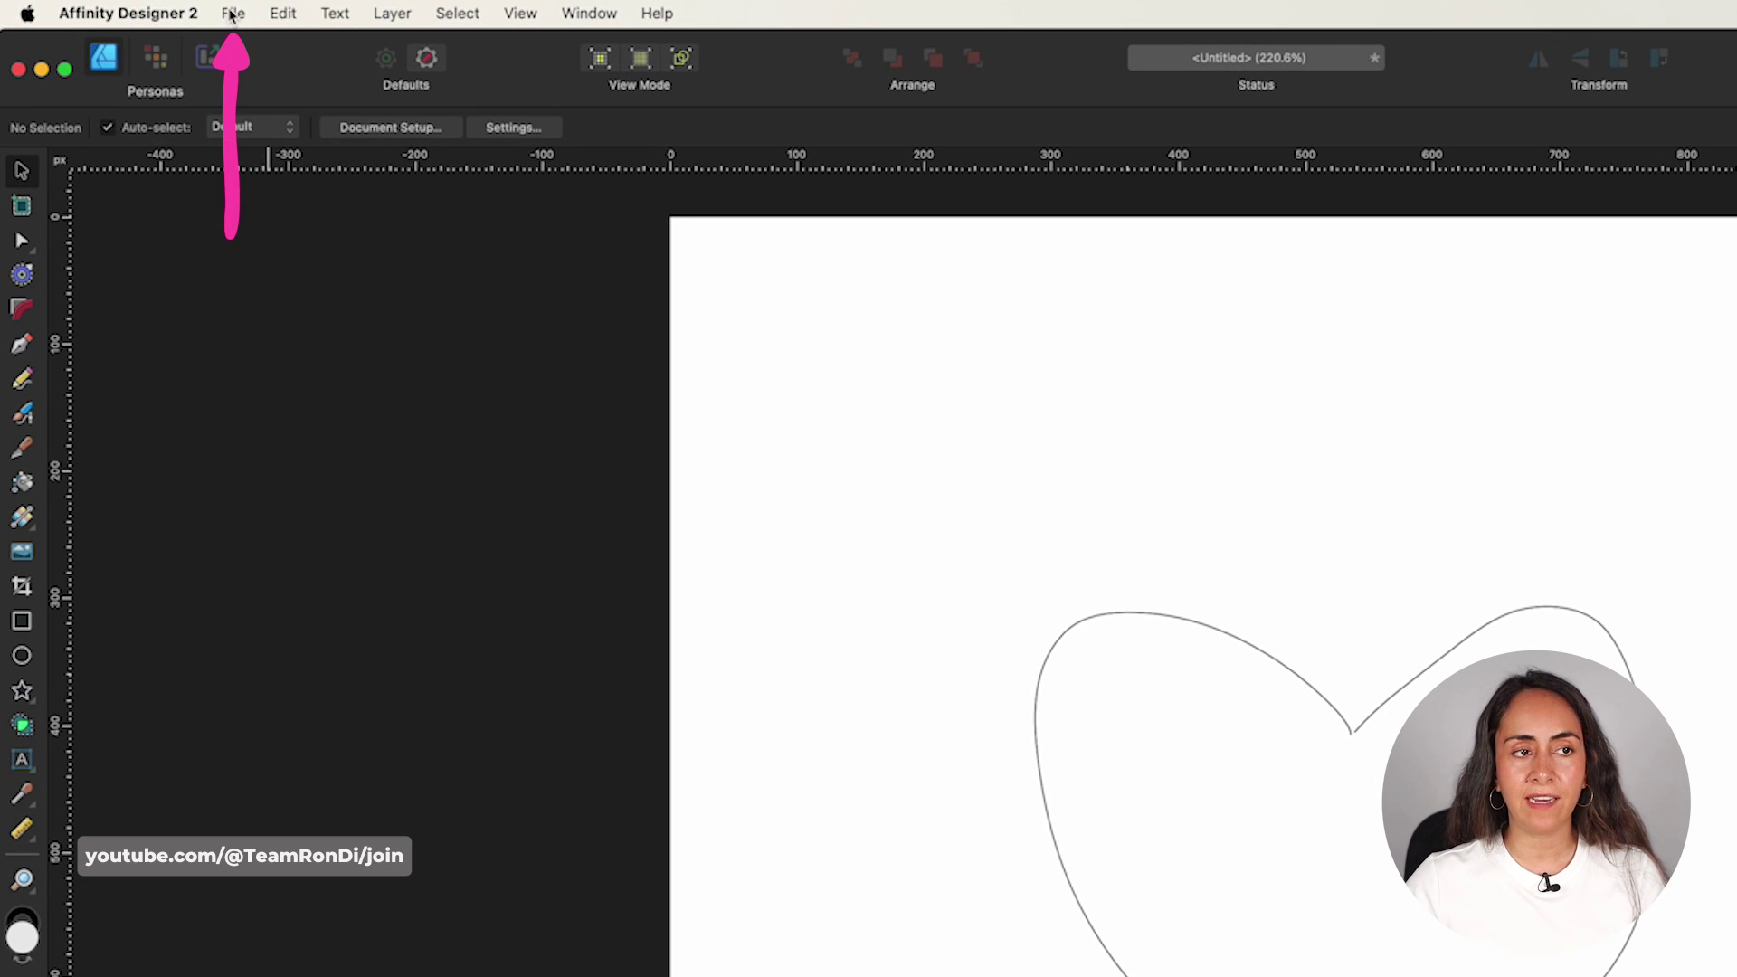
{"action": "left_click", "coordinate": [232, 12]}
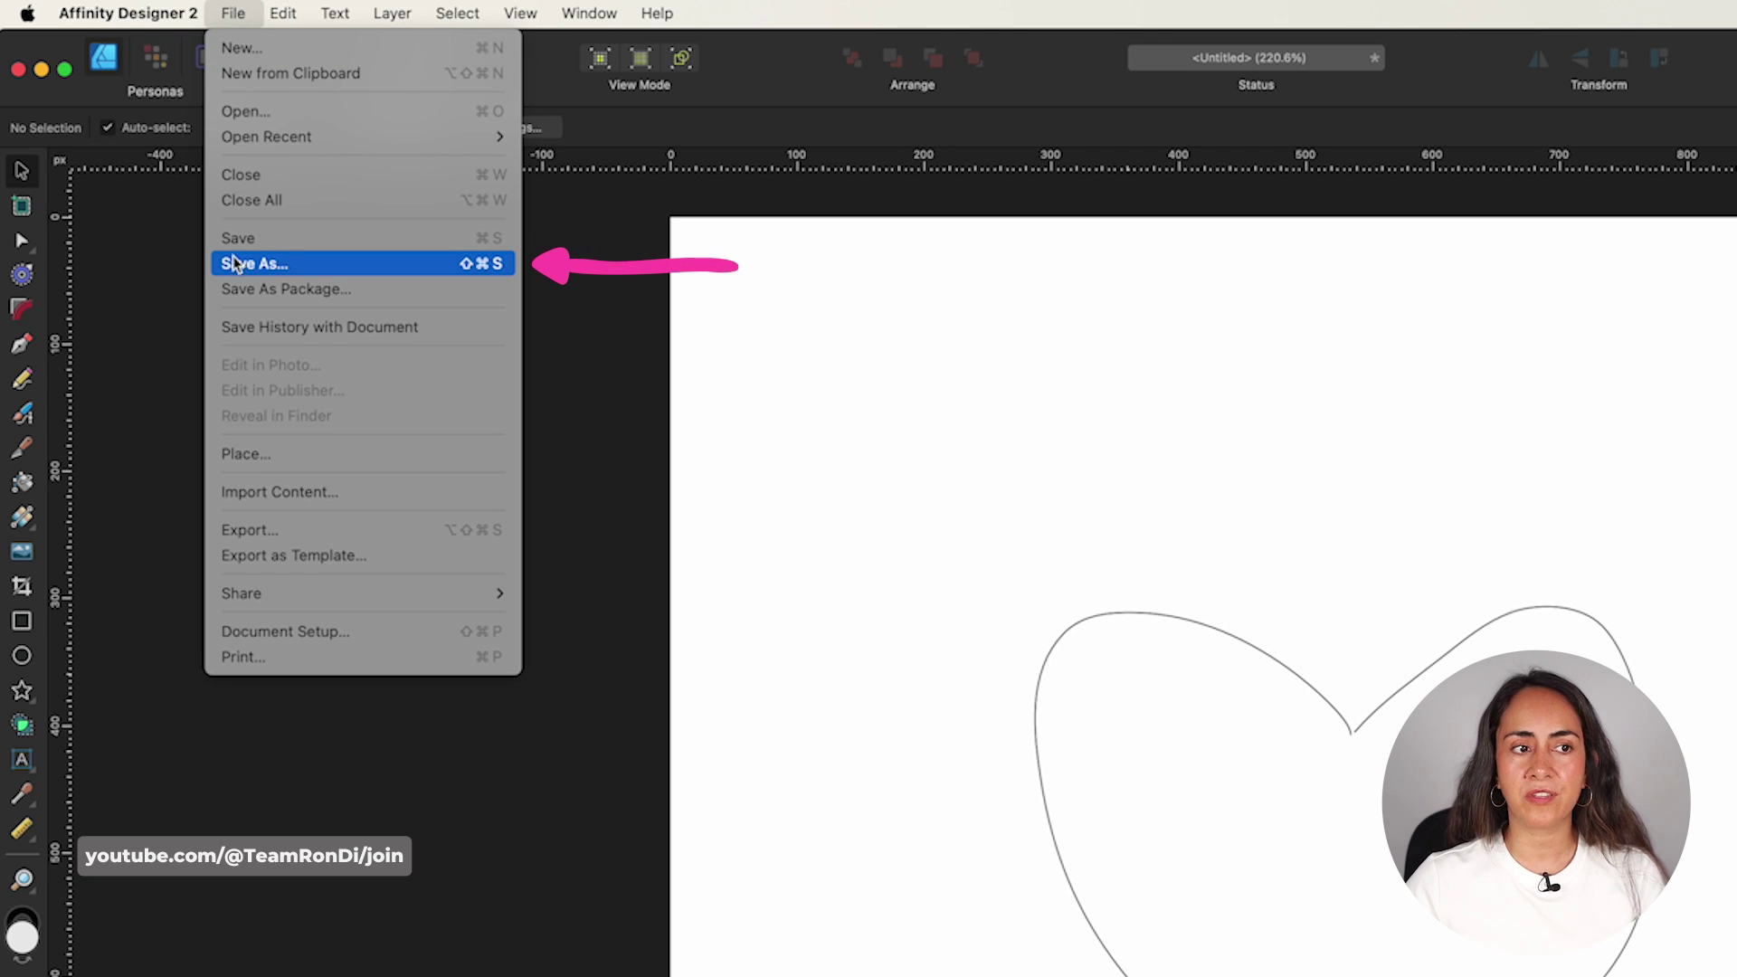
{"action": "left_click", "coordinate": [287, 266]}
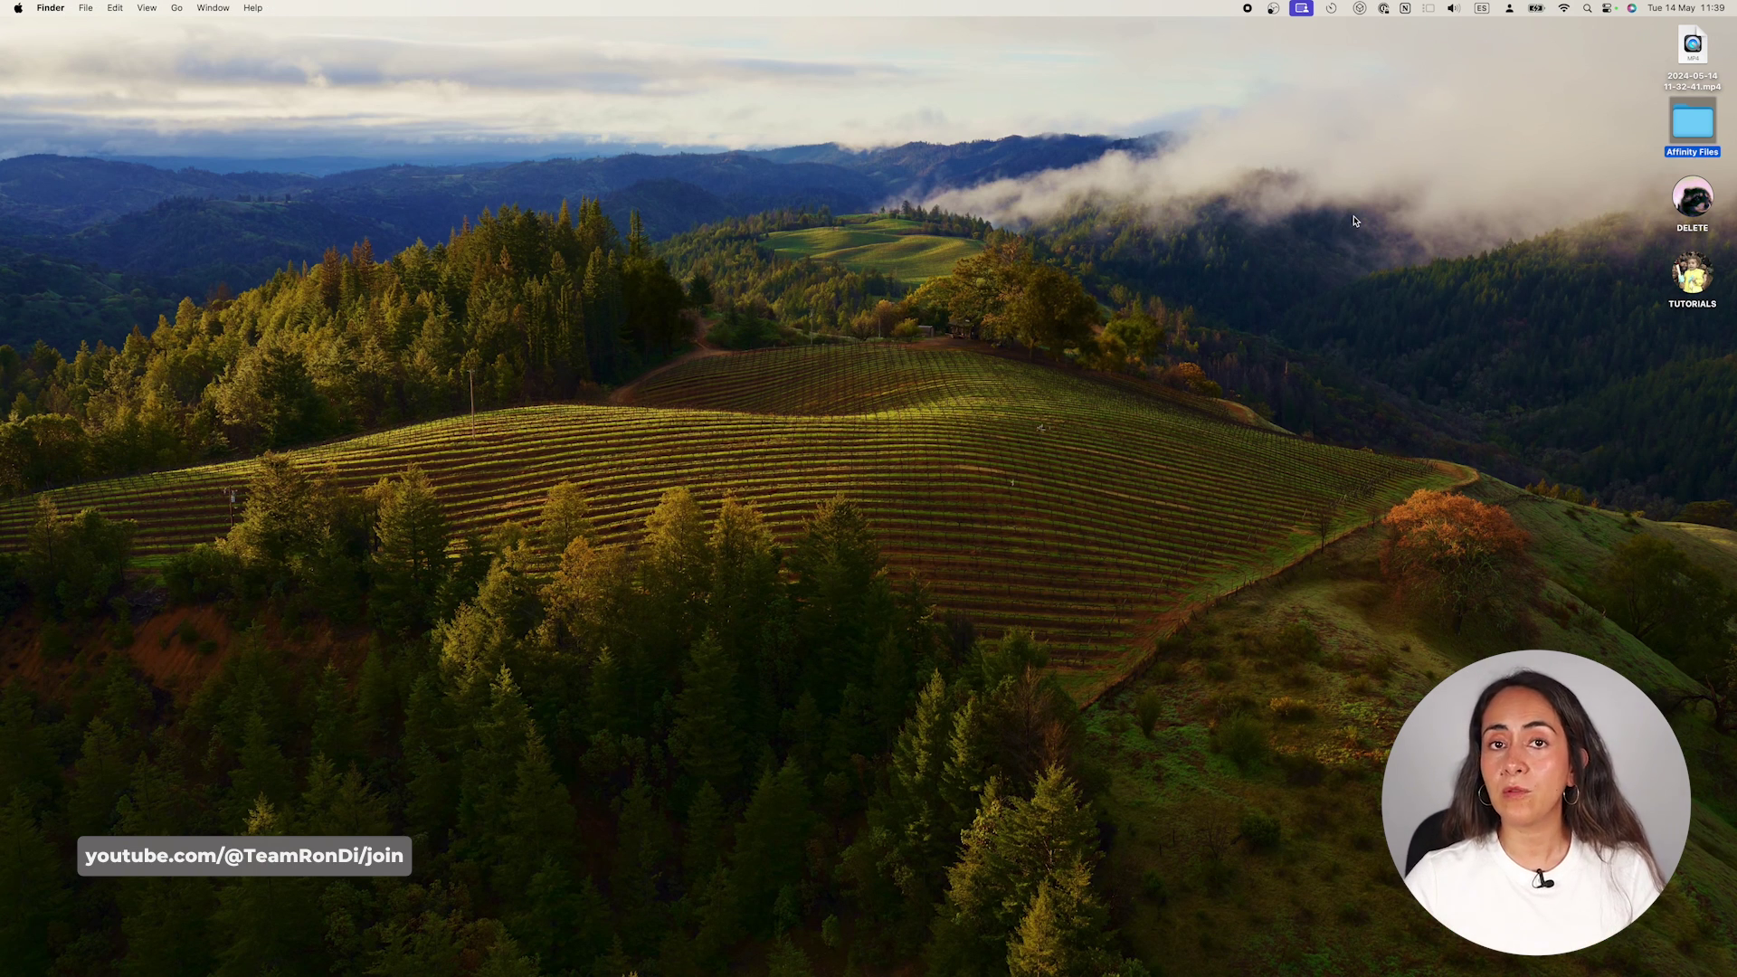
- Open the Heart file from the Affinity Files folder on the desktop and close the document again
{"action": "double_click", "coordinate": [1690, 126]}
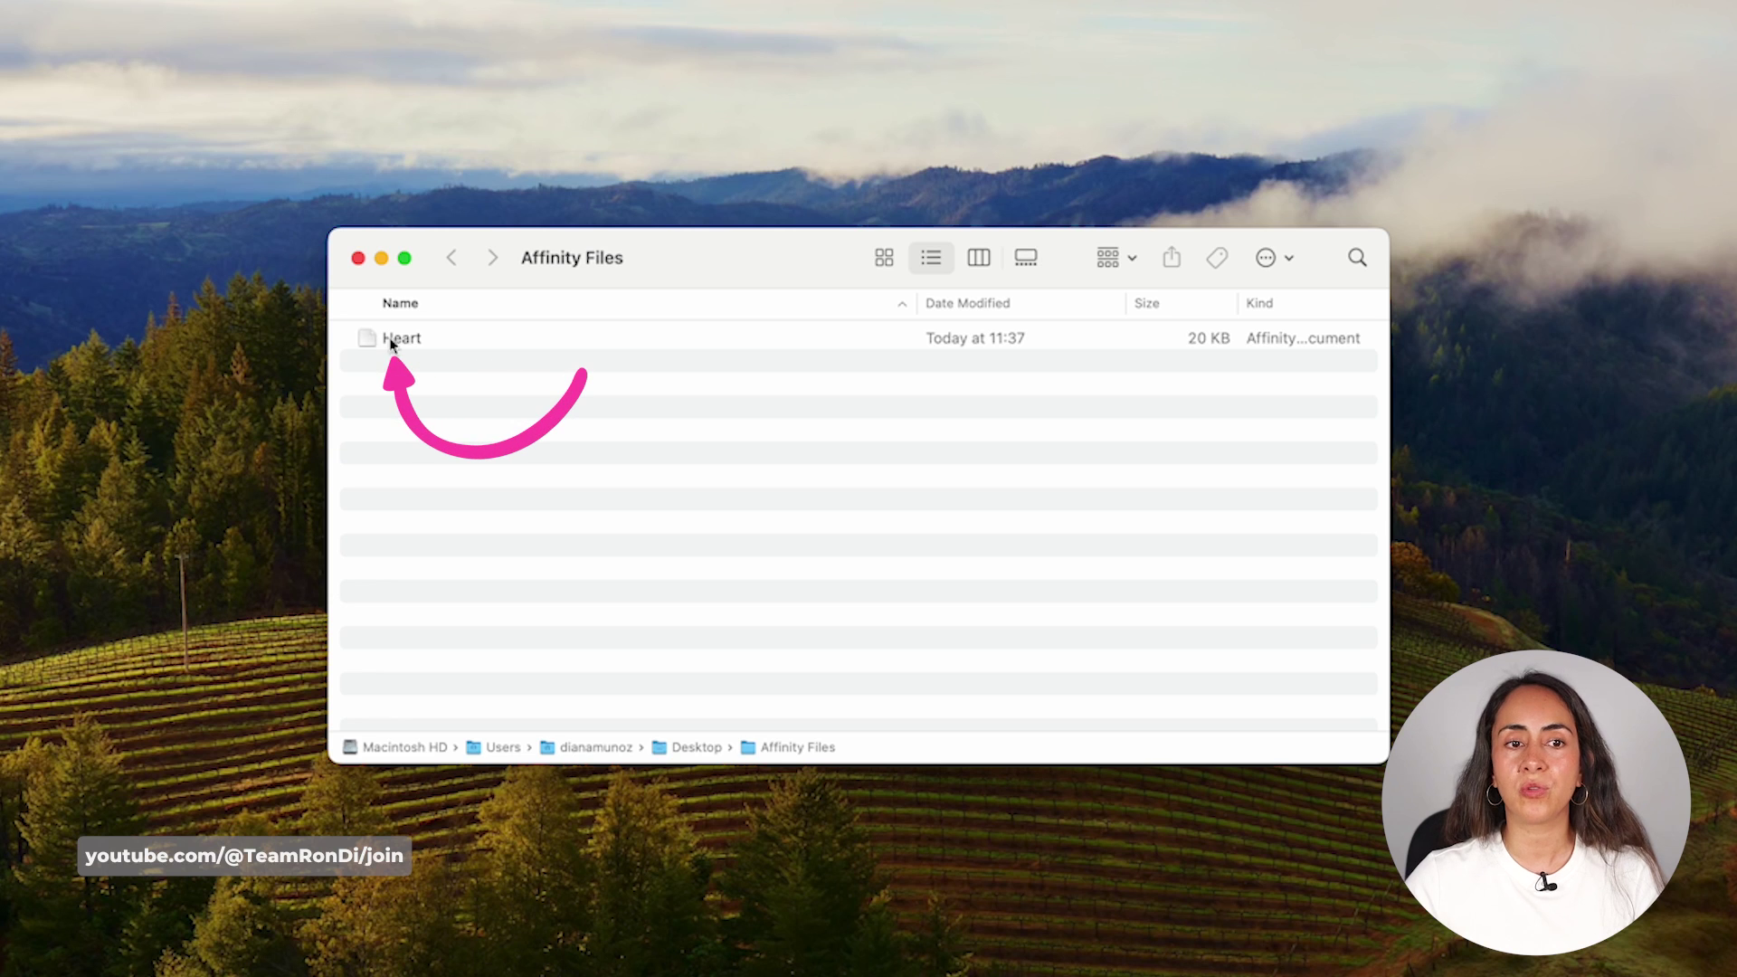
{"action": "double_click", "coordinate": [374, 341]}
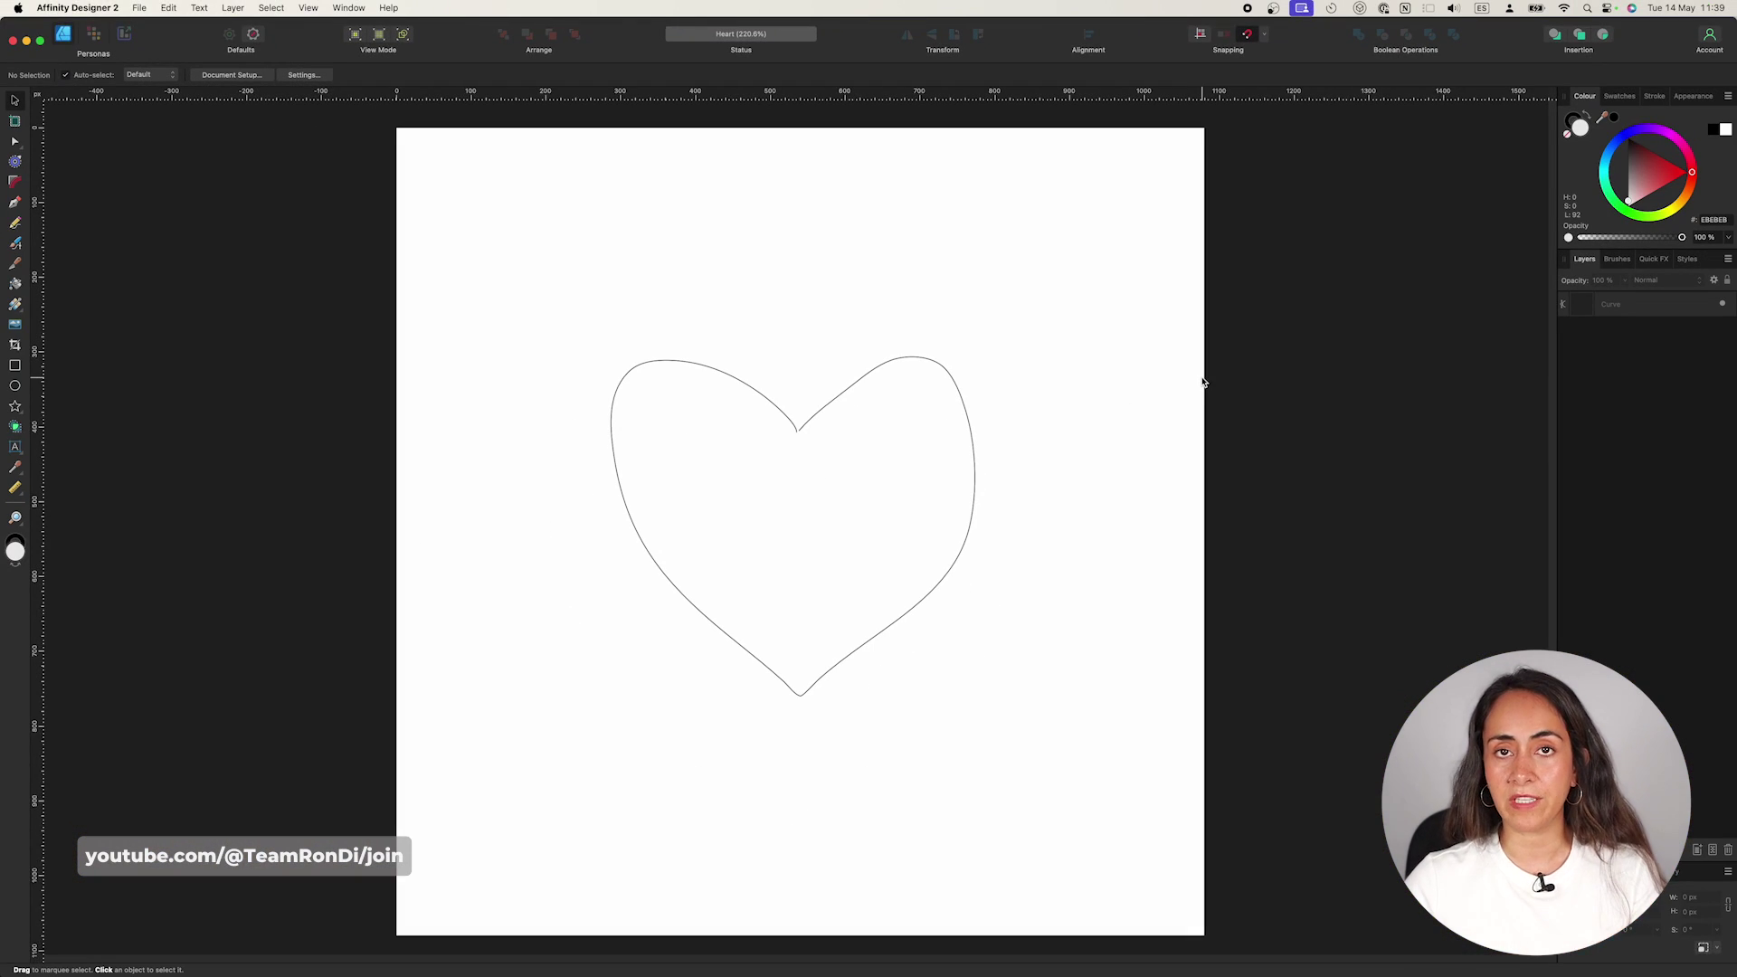
{"action": "key", "text": "super+w"}
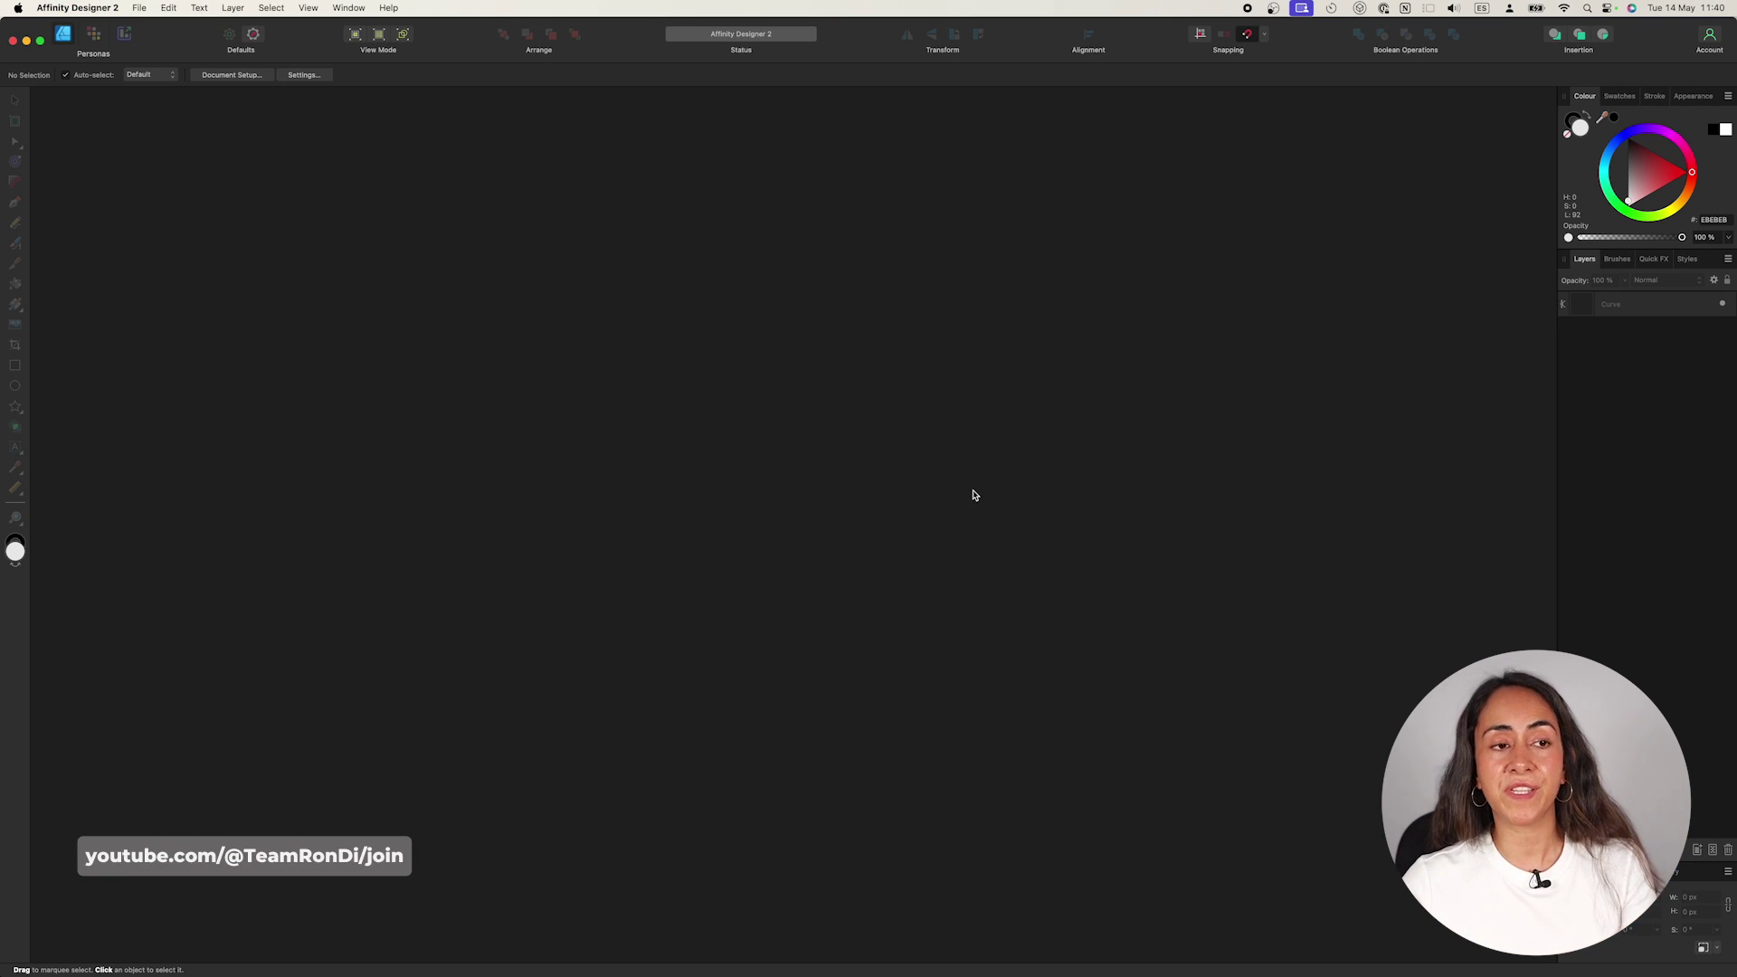
- Open the Heart document from the Affinity Files folder using the application's Open command
{"action": "left_click", "coordinate": [139, 8]}
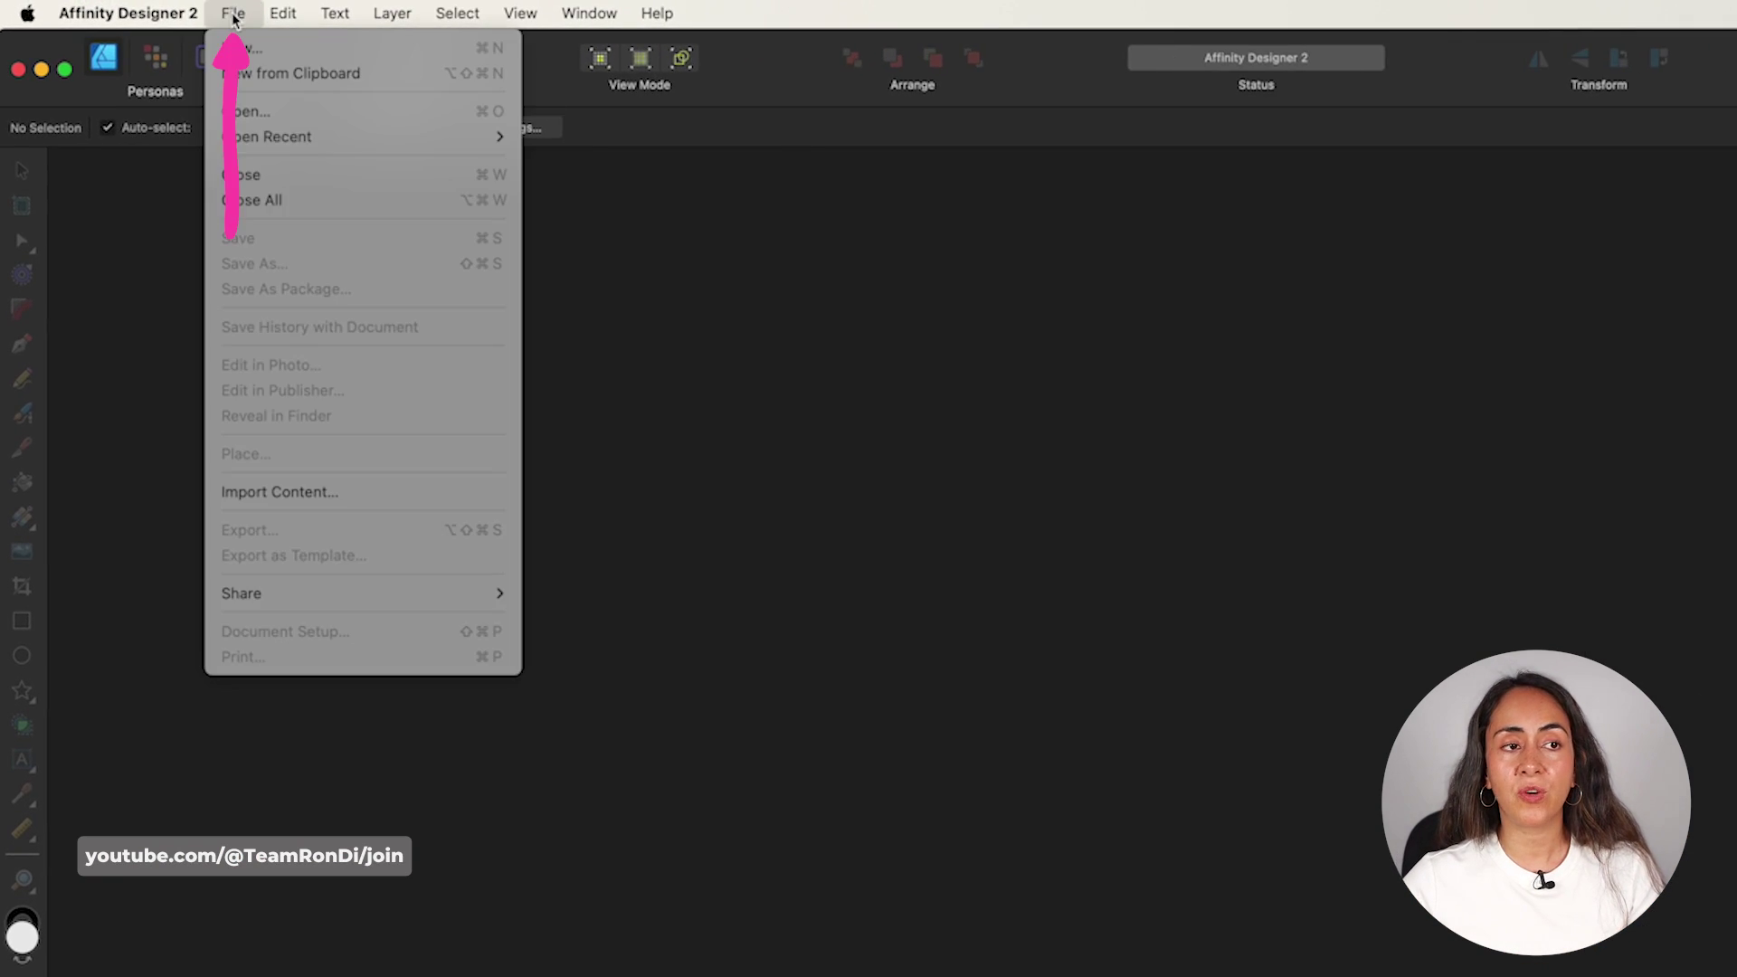
{"action": "left_click", "coordinate": [278, 112]}
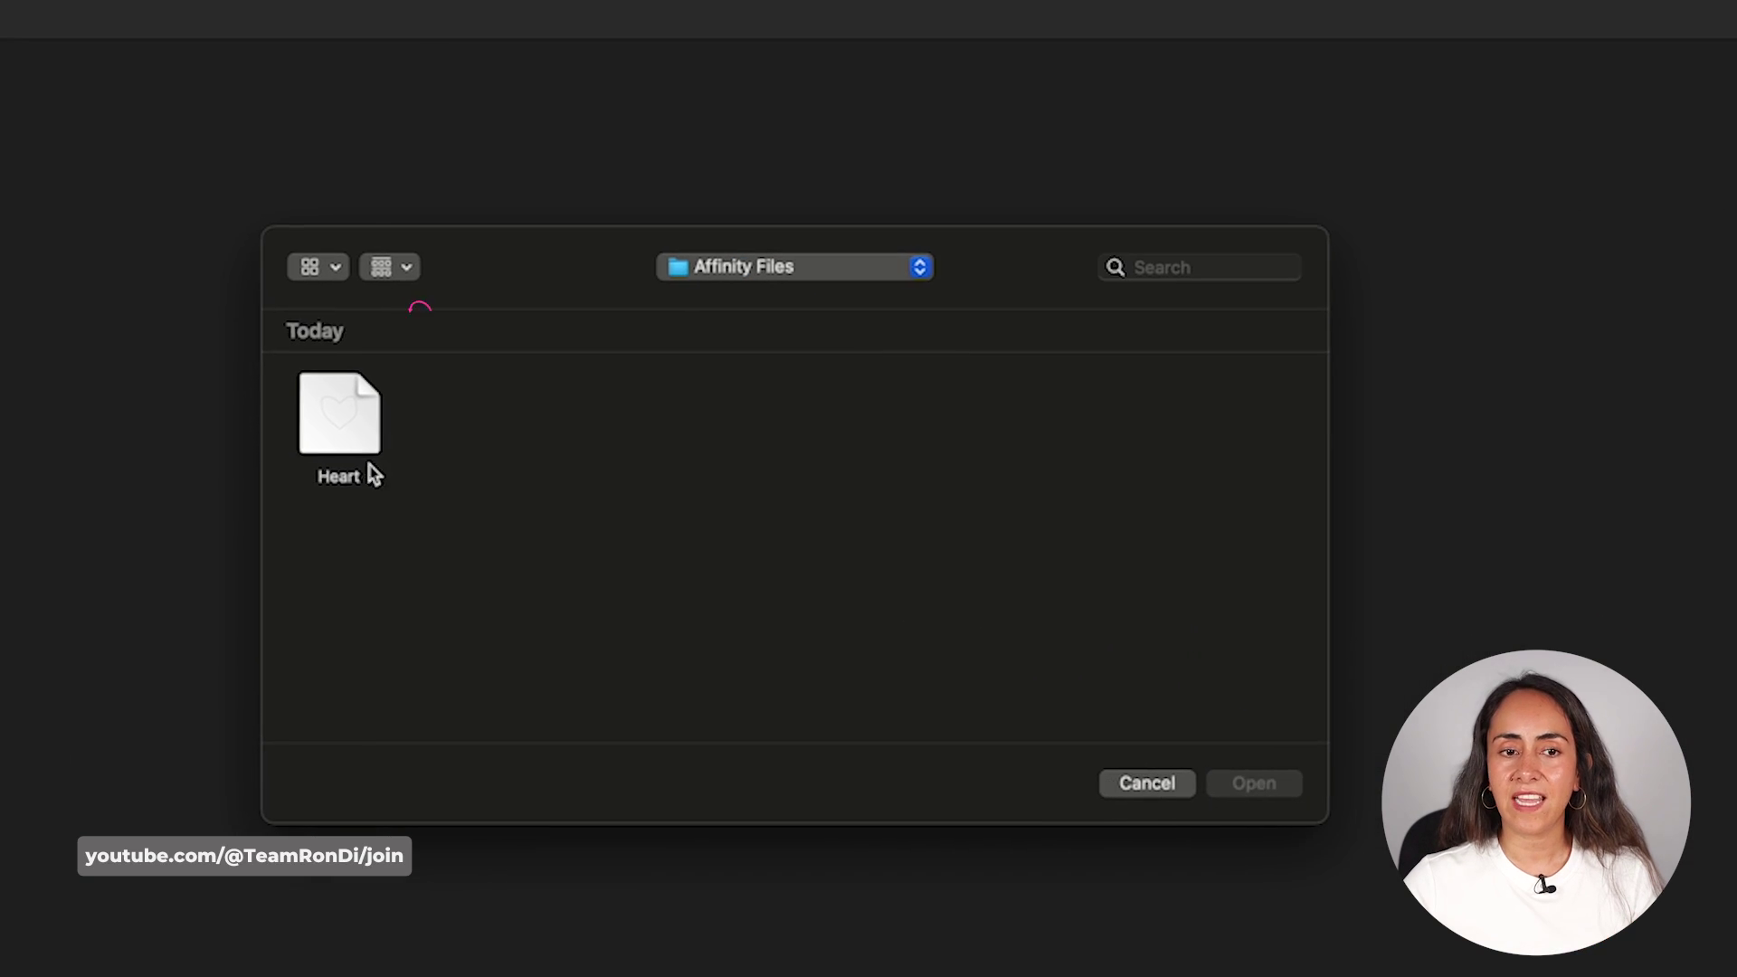
{"action": "left_click", "coordinate": [337, 418]}
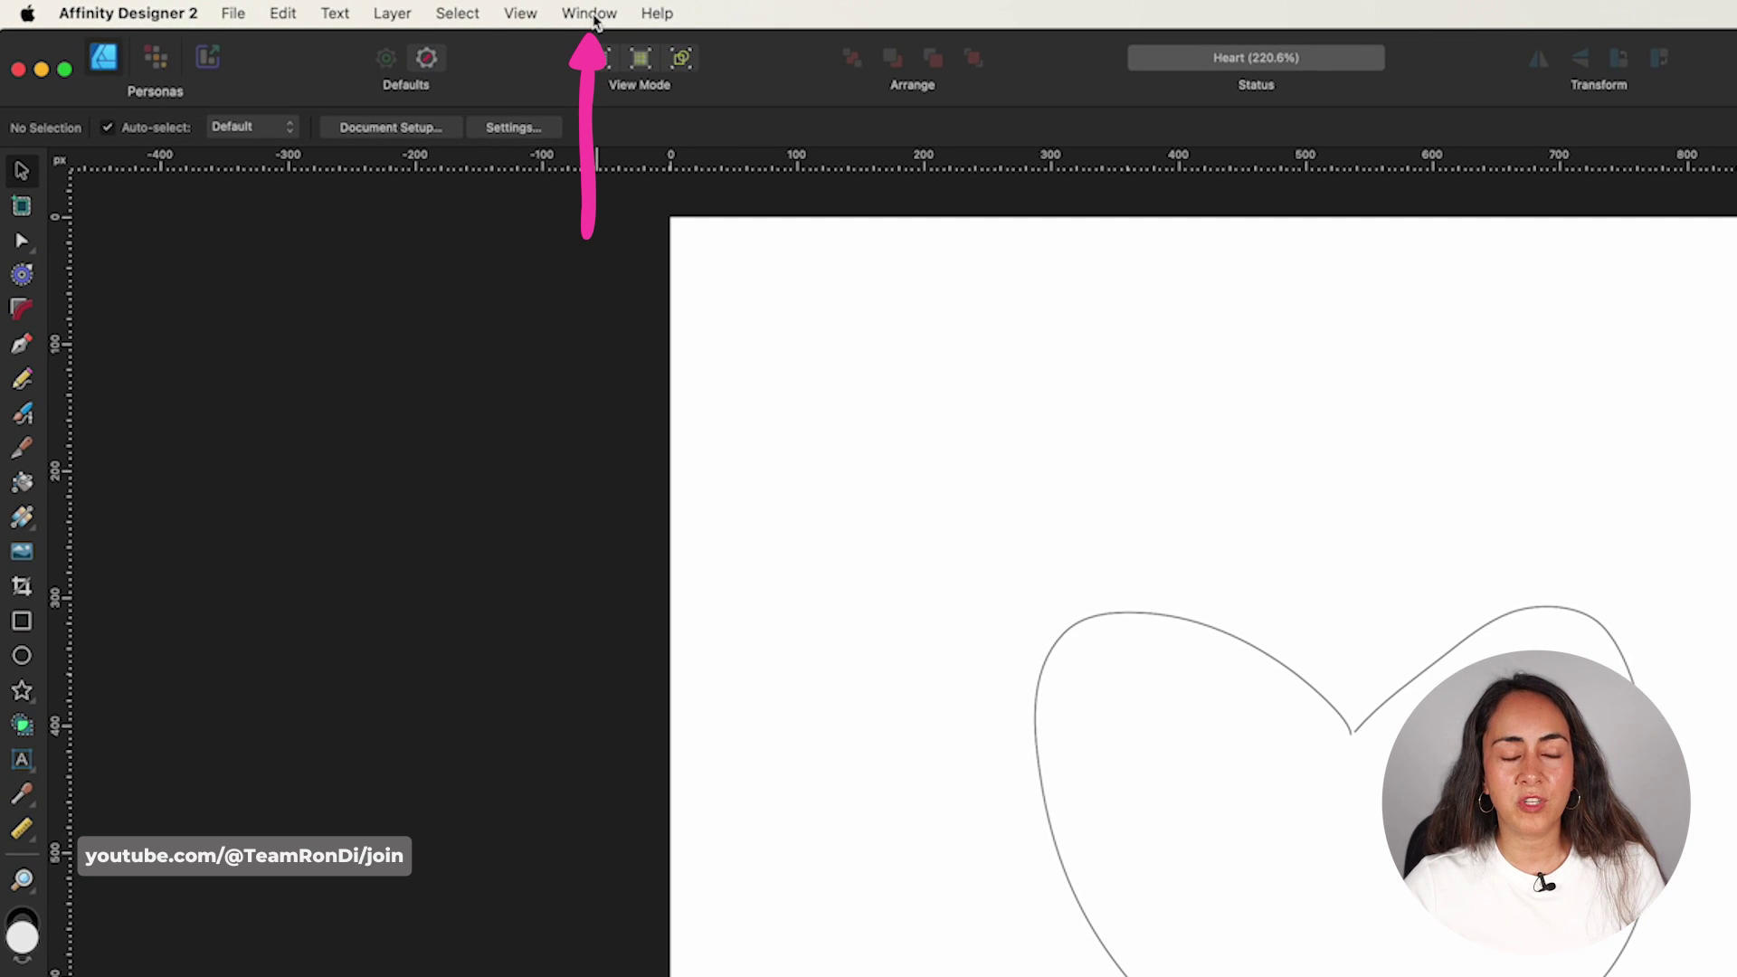
- Reset the studio to its default panel layout
{"action": "left_click", "coordinate": [590, 13]}
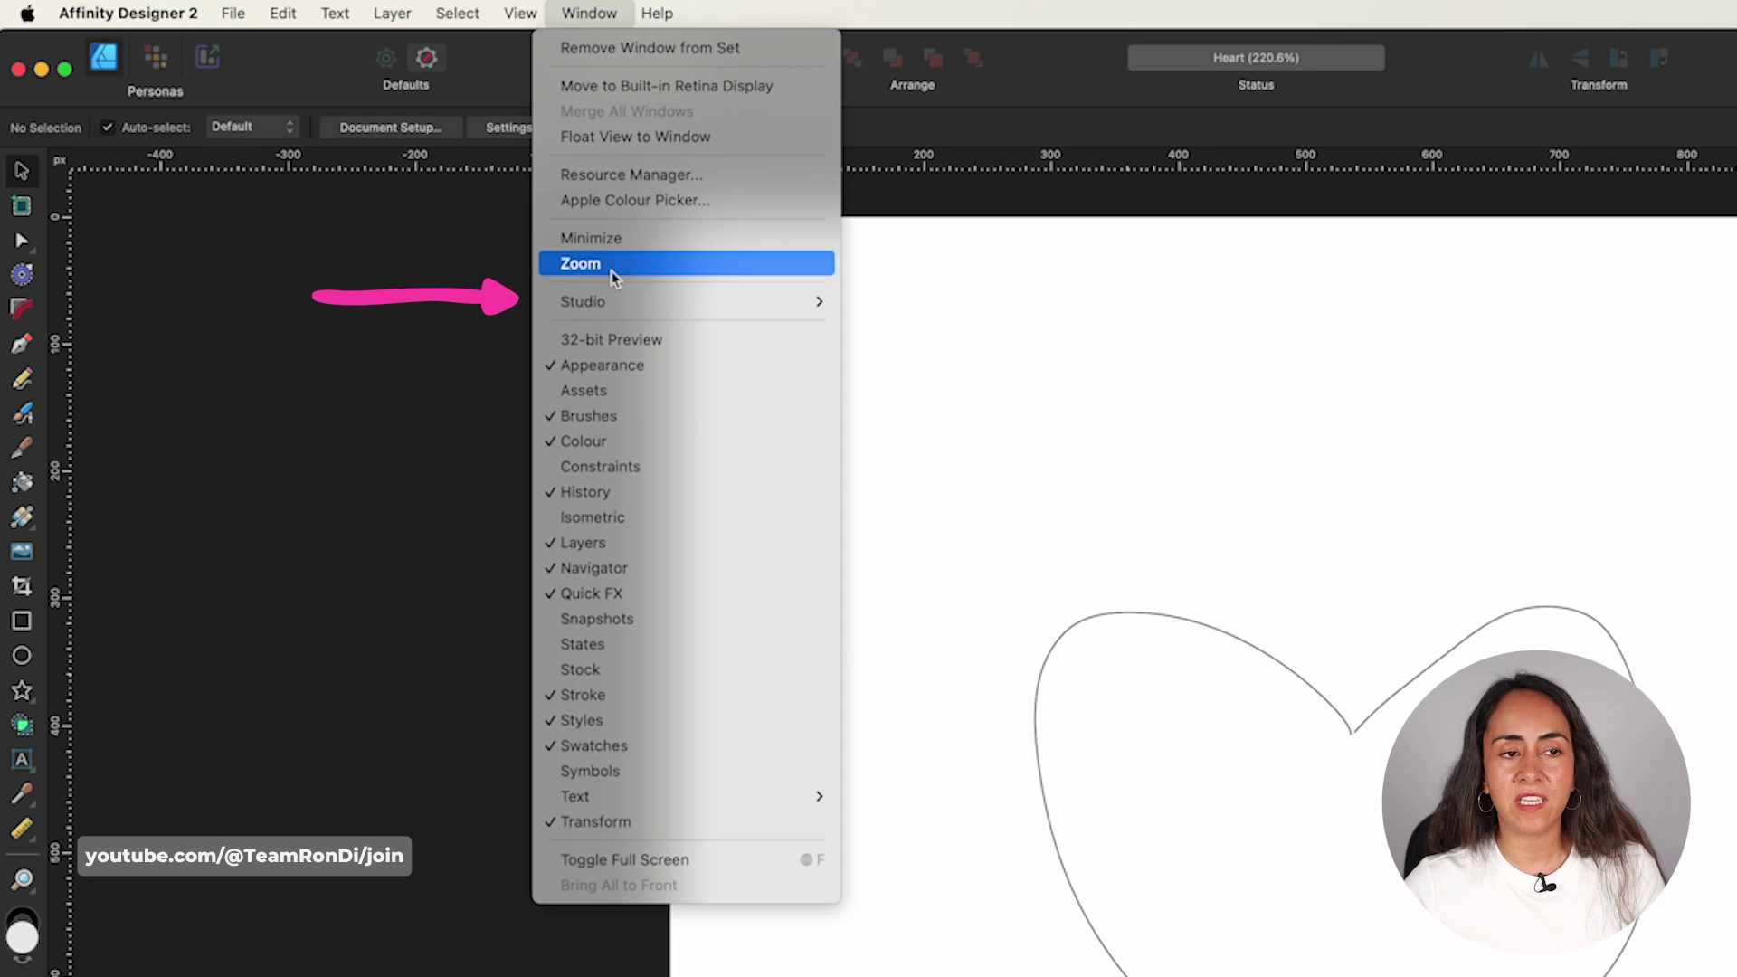
{"action": "mouse_move", "coordinate": [584, 307]}
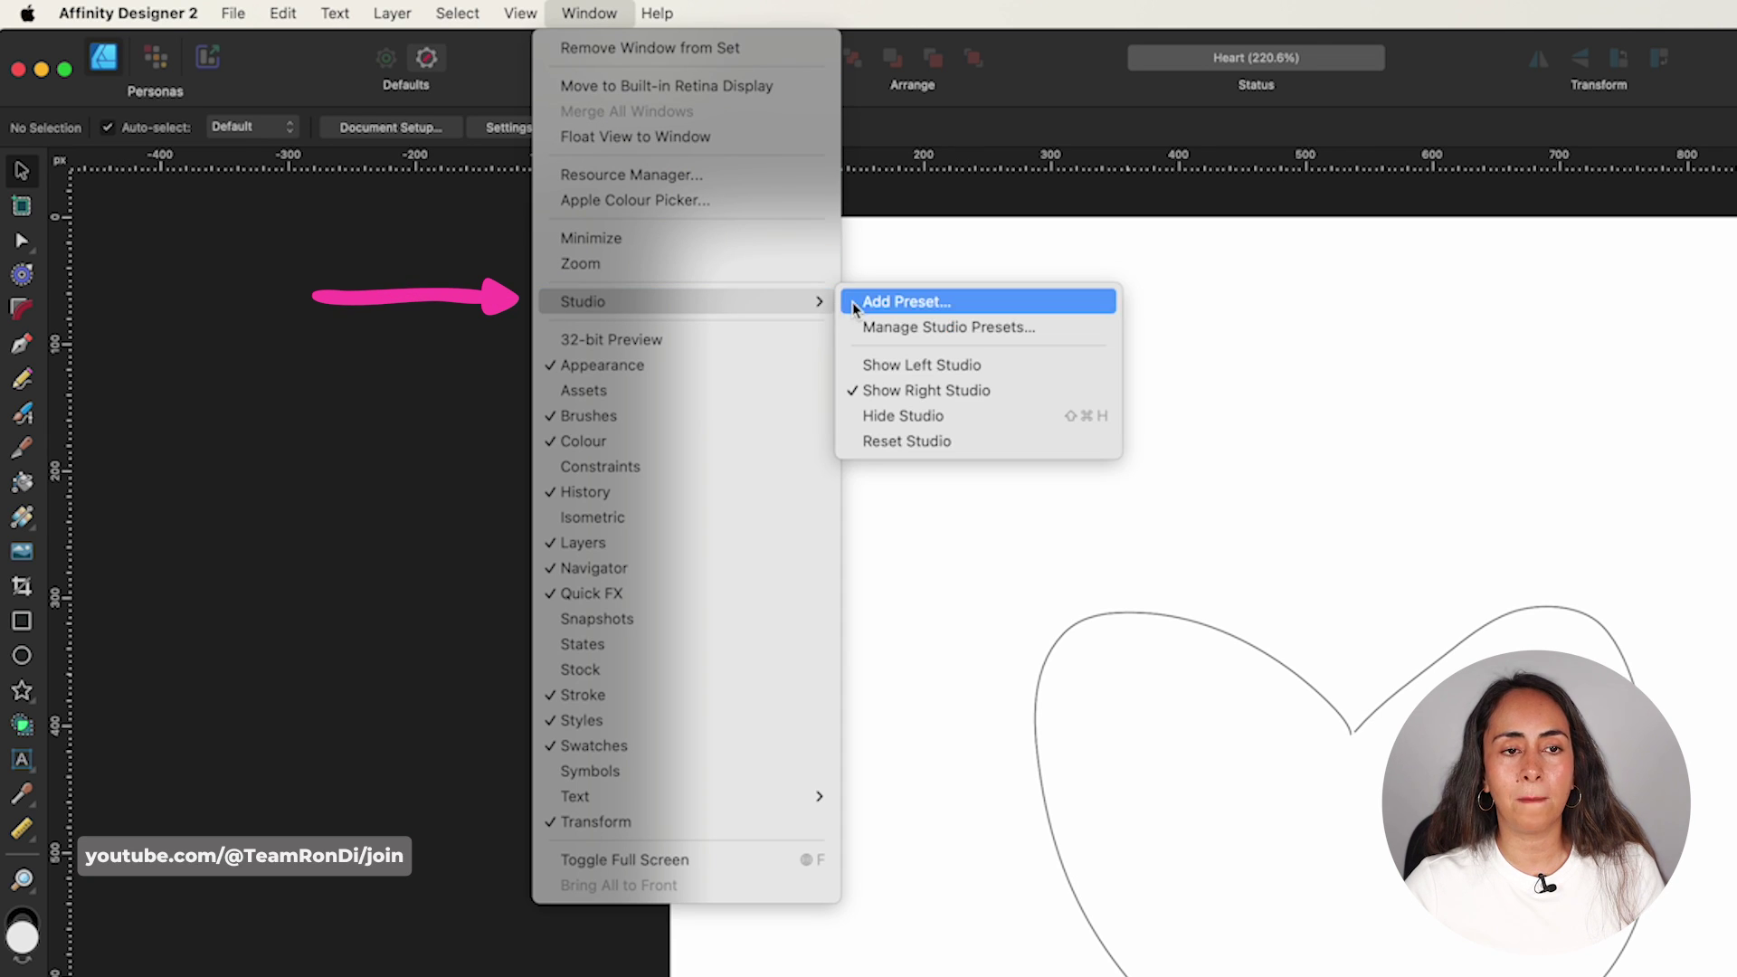
{"action": "left_click", "coordinate": [953, 443]}
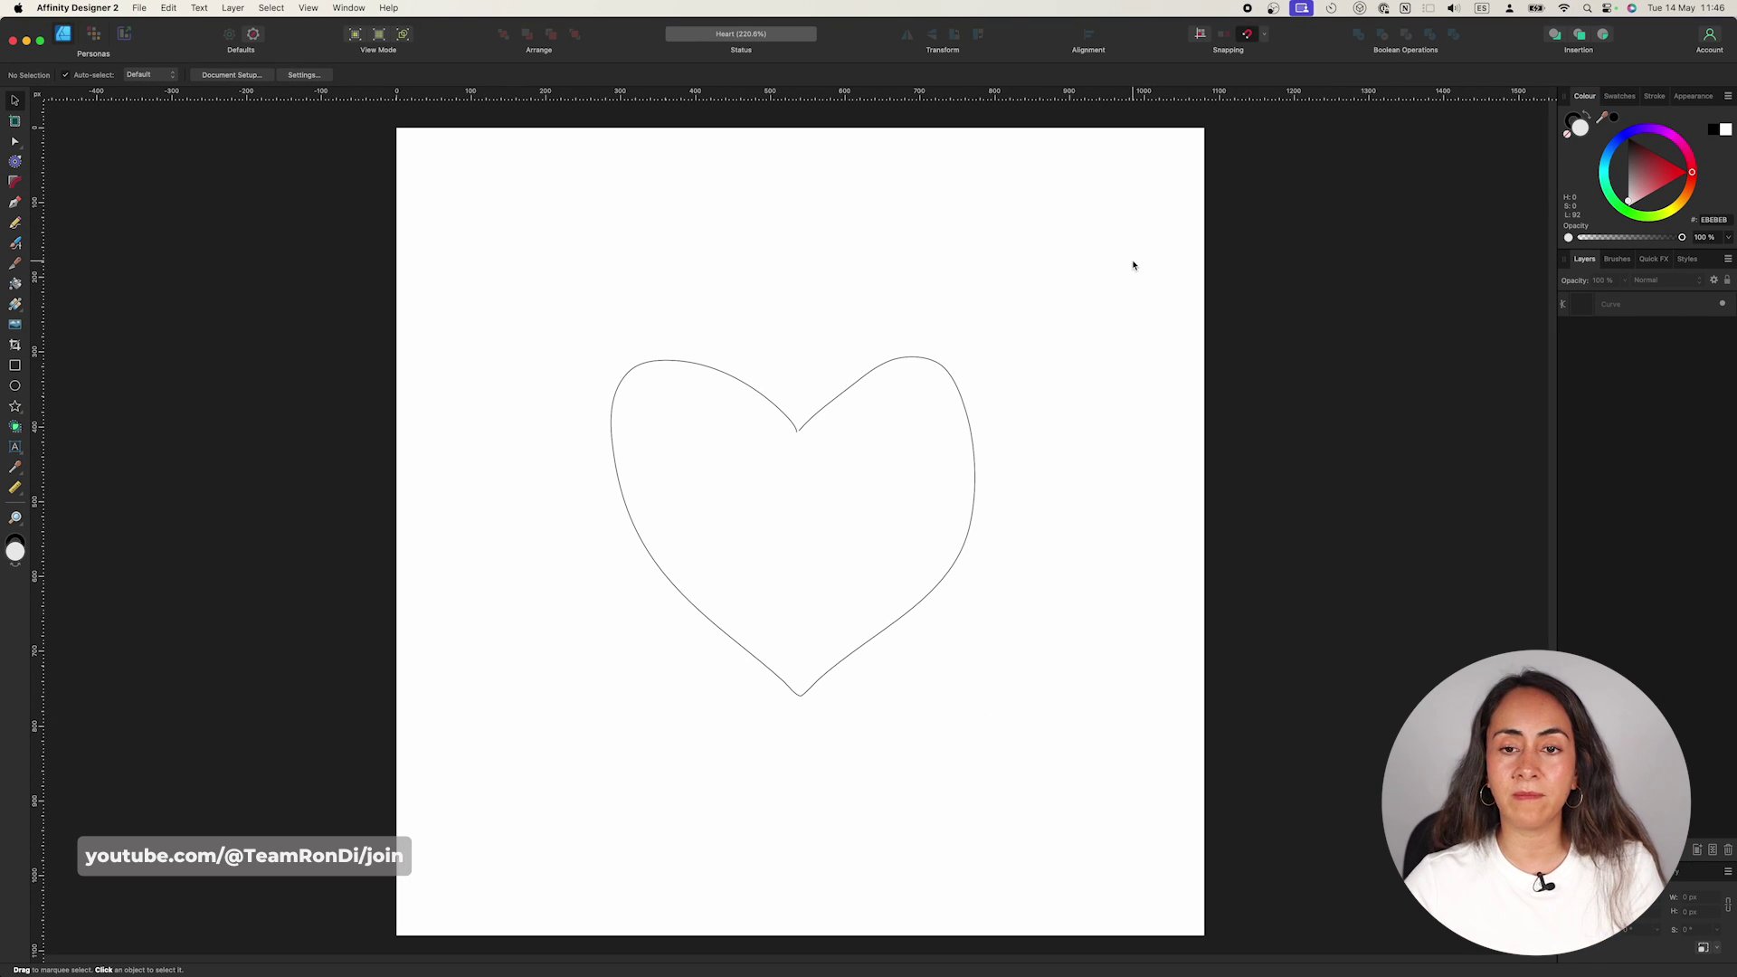
- Delete the heart curve and paint a wavy stroke and a spiral below it with the brush tool at 64 px
{"action": "left_click_drag", "start_coordinate": [1132, 265], "coordinate": [597, 729]}
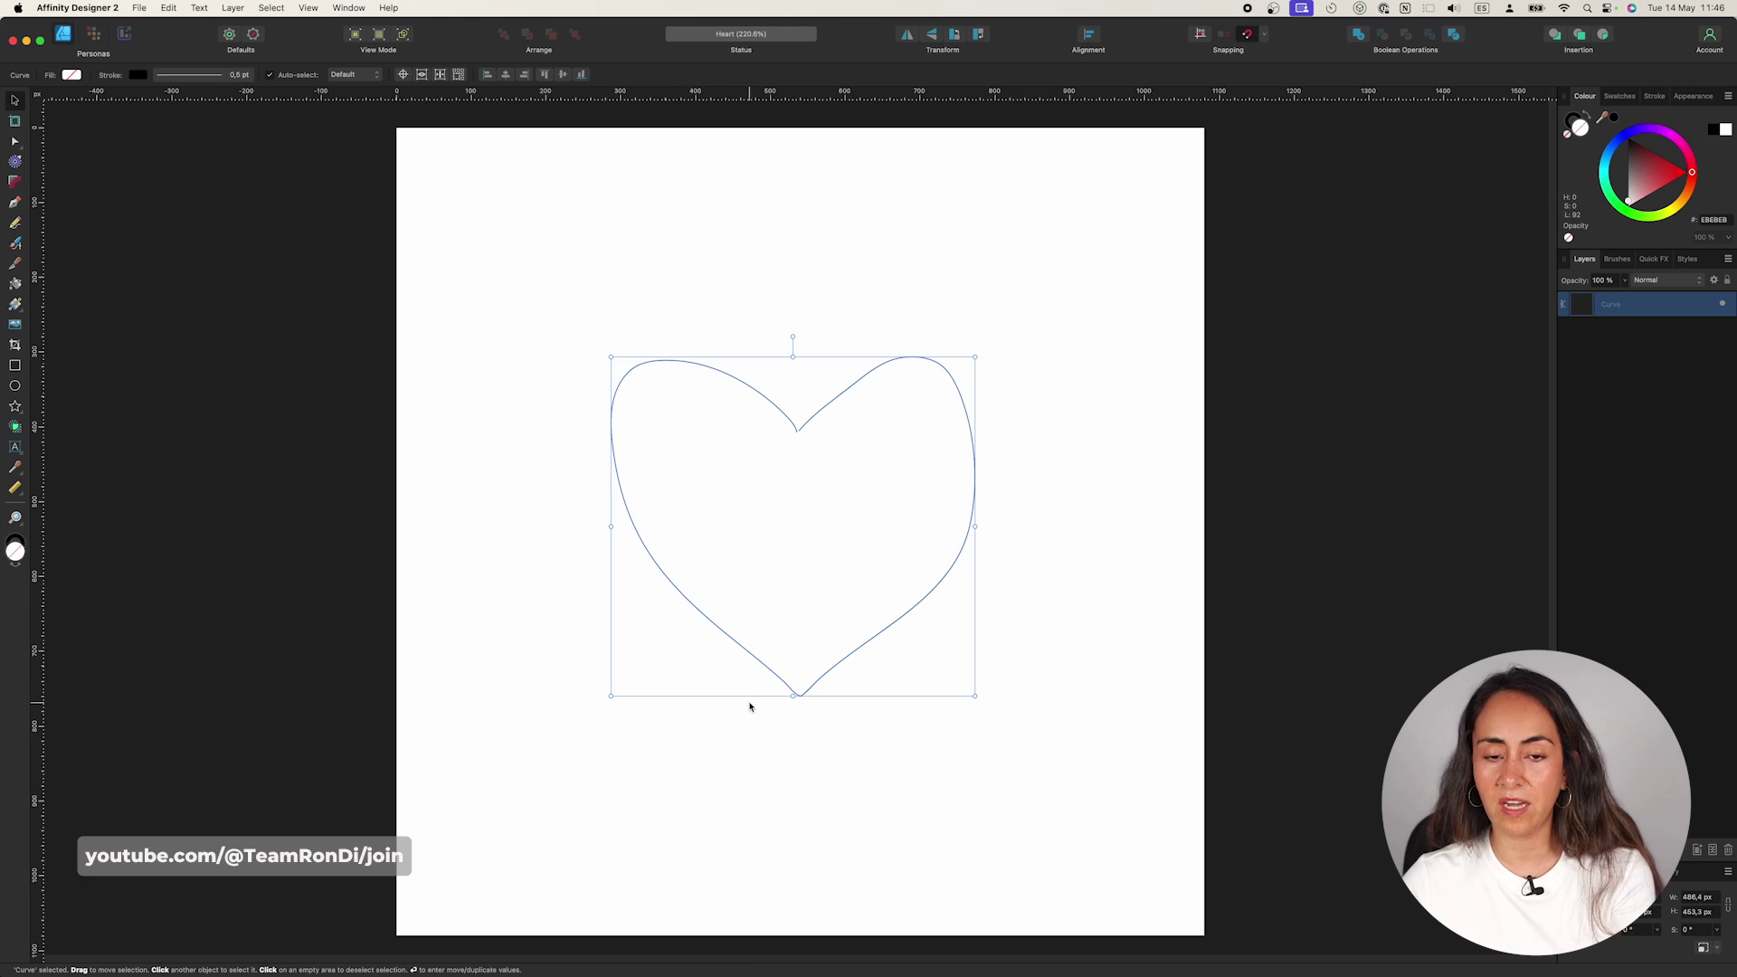
{"action": "key", "text": "Delete"}
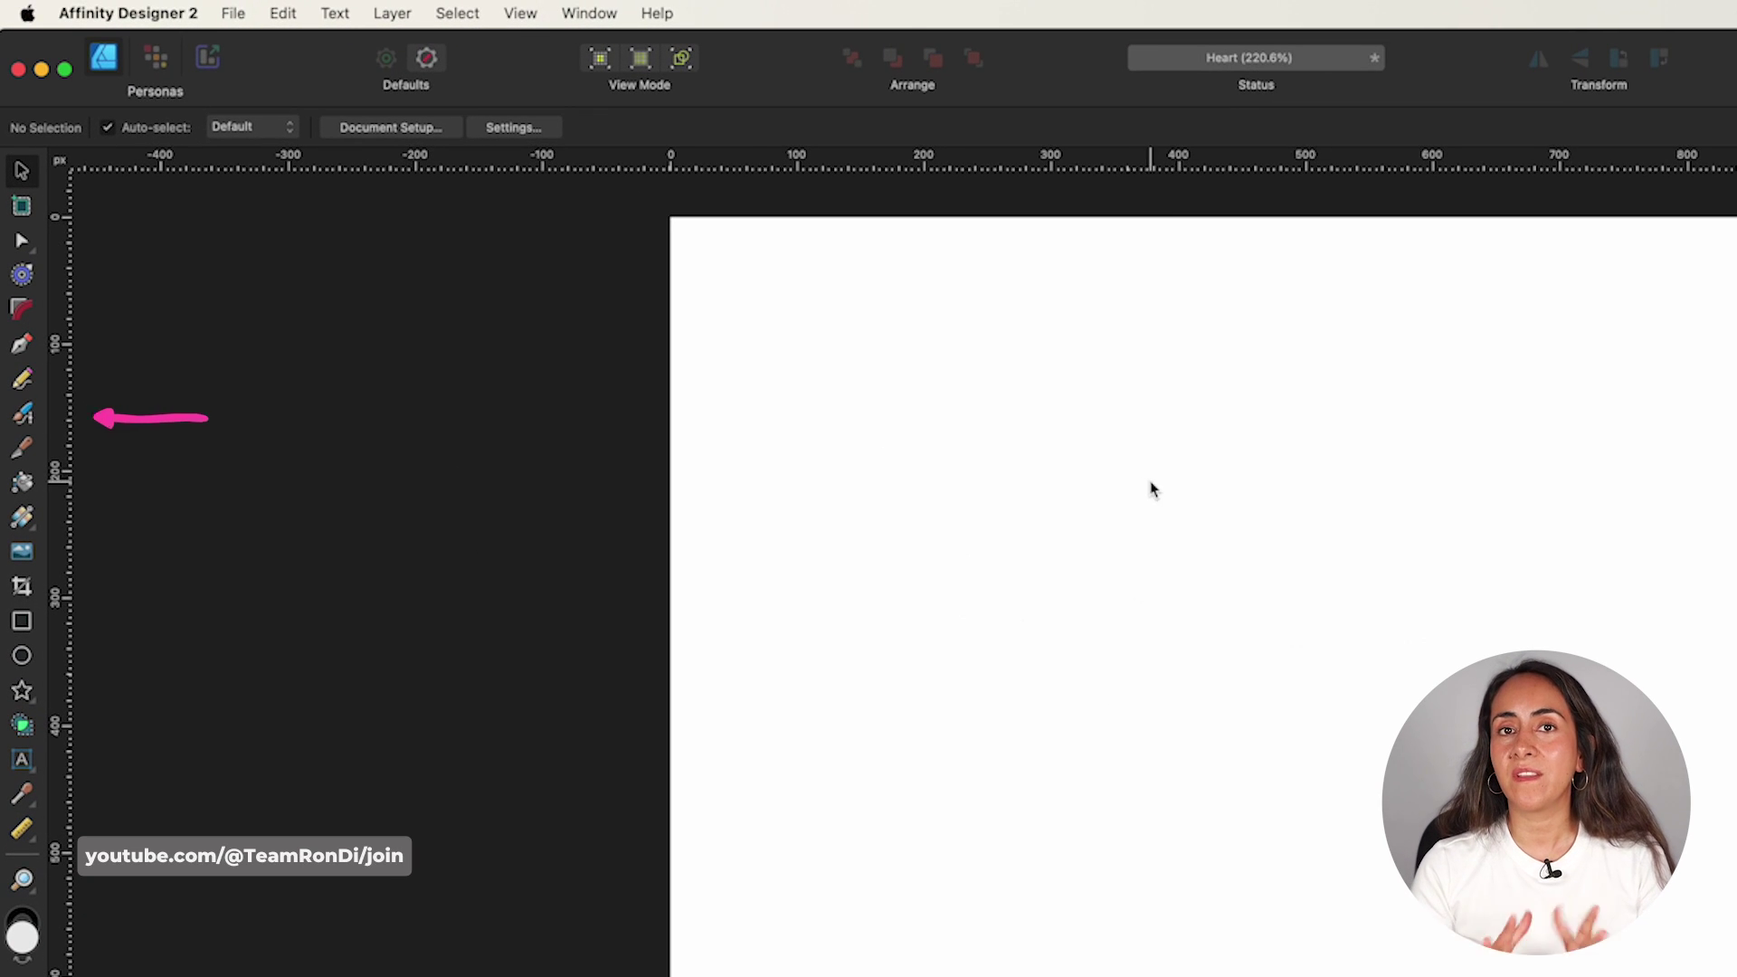
{"action": "key", "text": "b"}
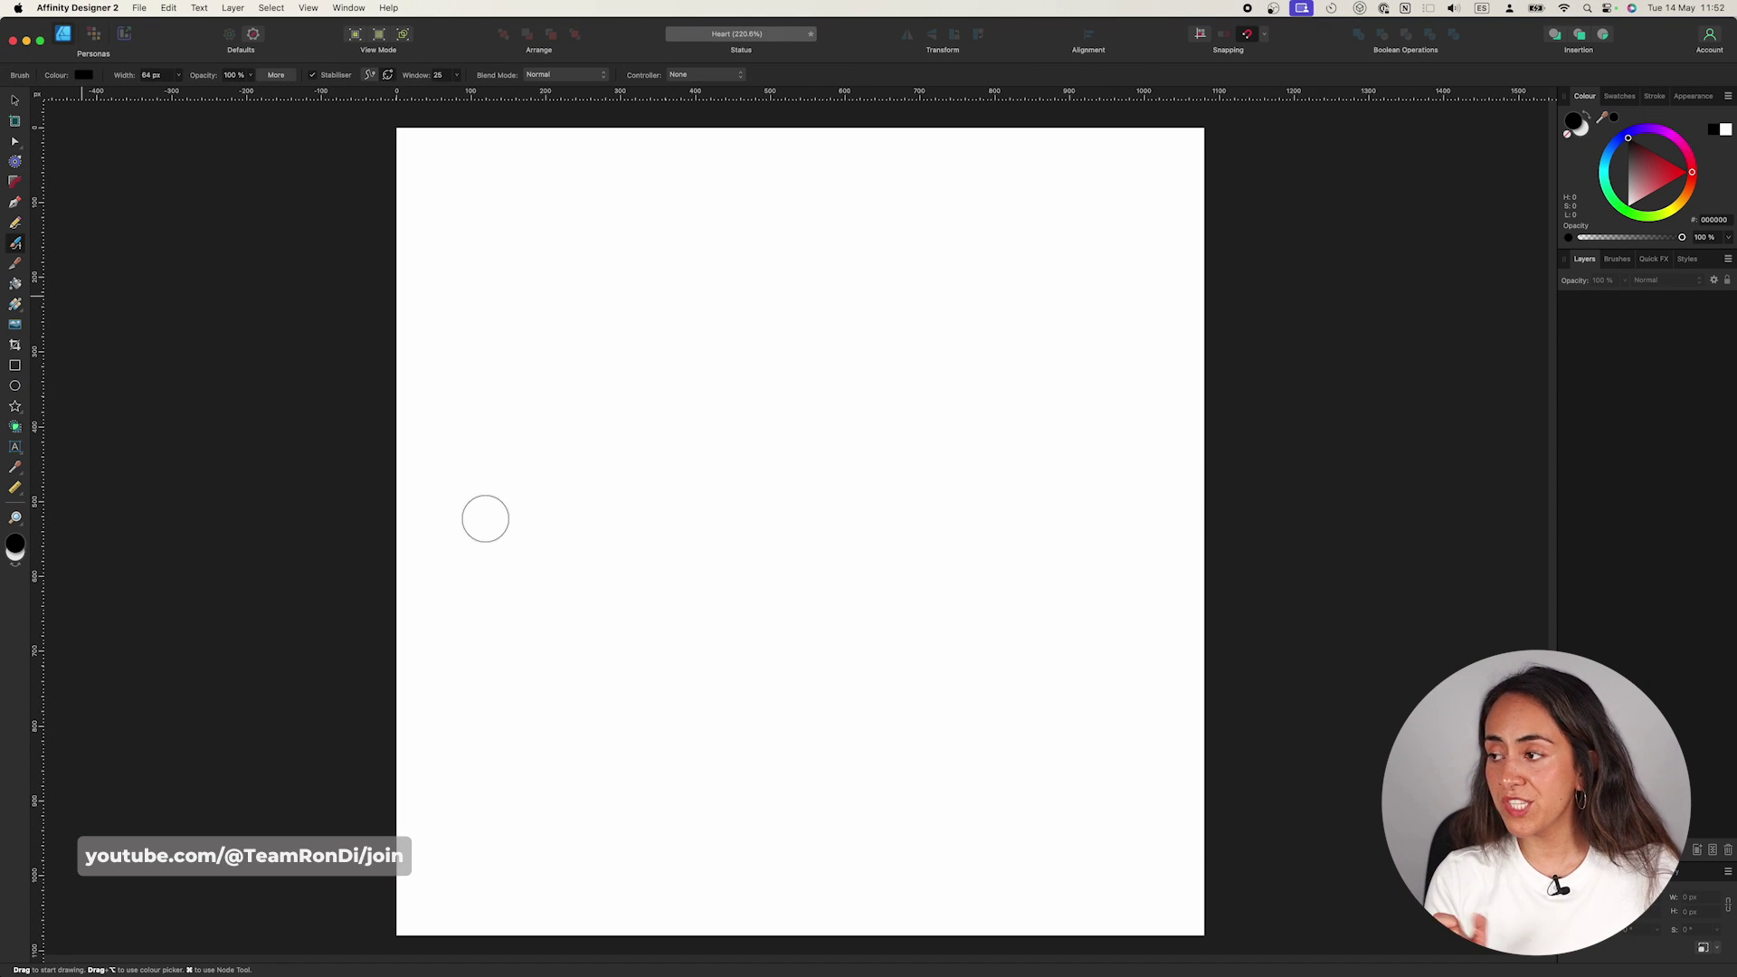
{"action": "mouse_move", "coordinate": [459, 527]}
{"action": "left_mouse_down"}
{"action": "mouse_move", "coordinate": [481, 475]}
{"action": "mouse_move", "coordinate": [912, 553]}
{"action": "mouse_move", "coordinate": [1094, 396]}
{"action": "left_mouse_up"}
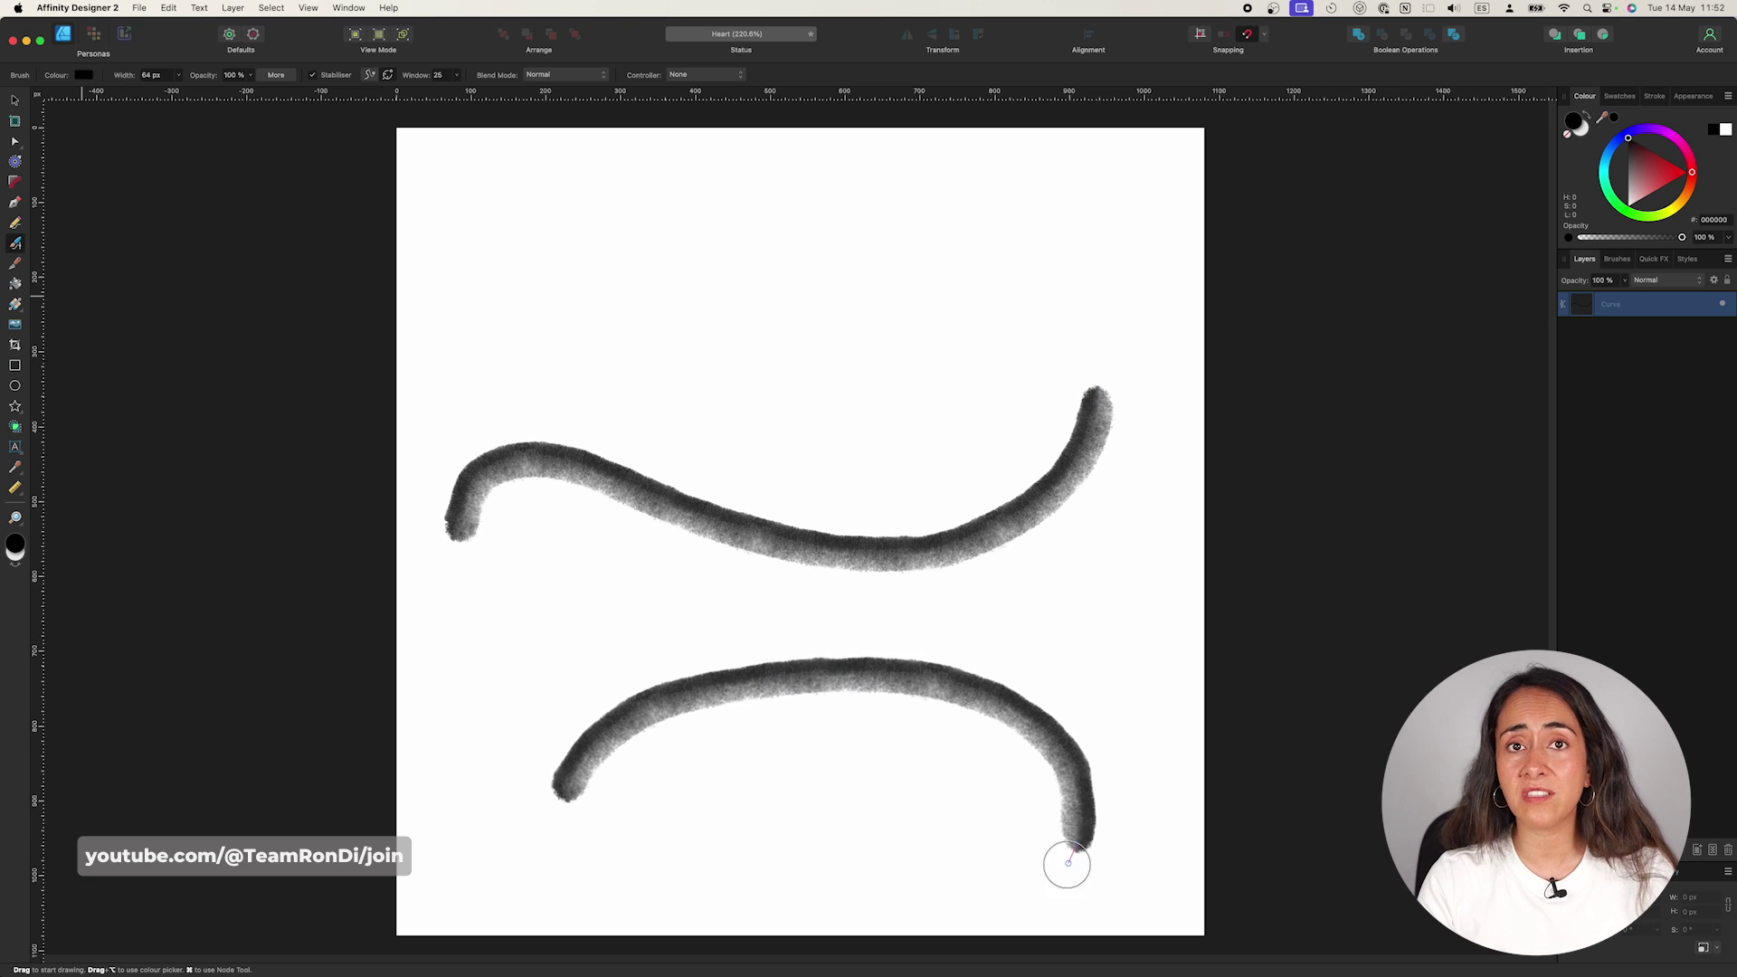
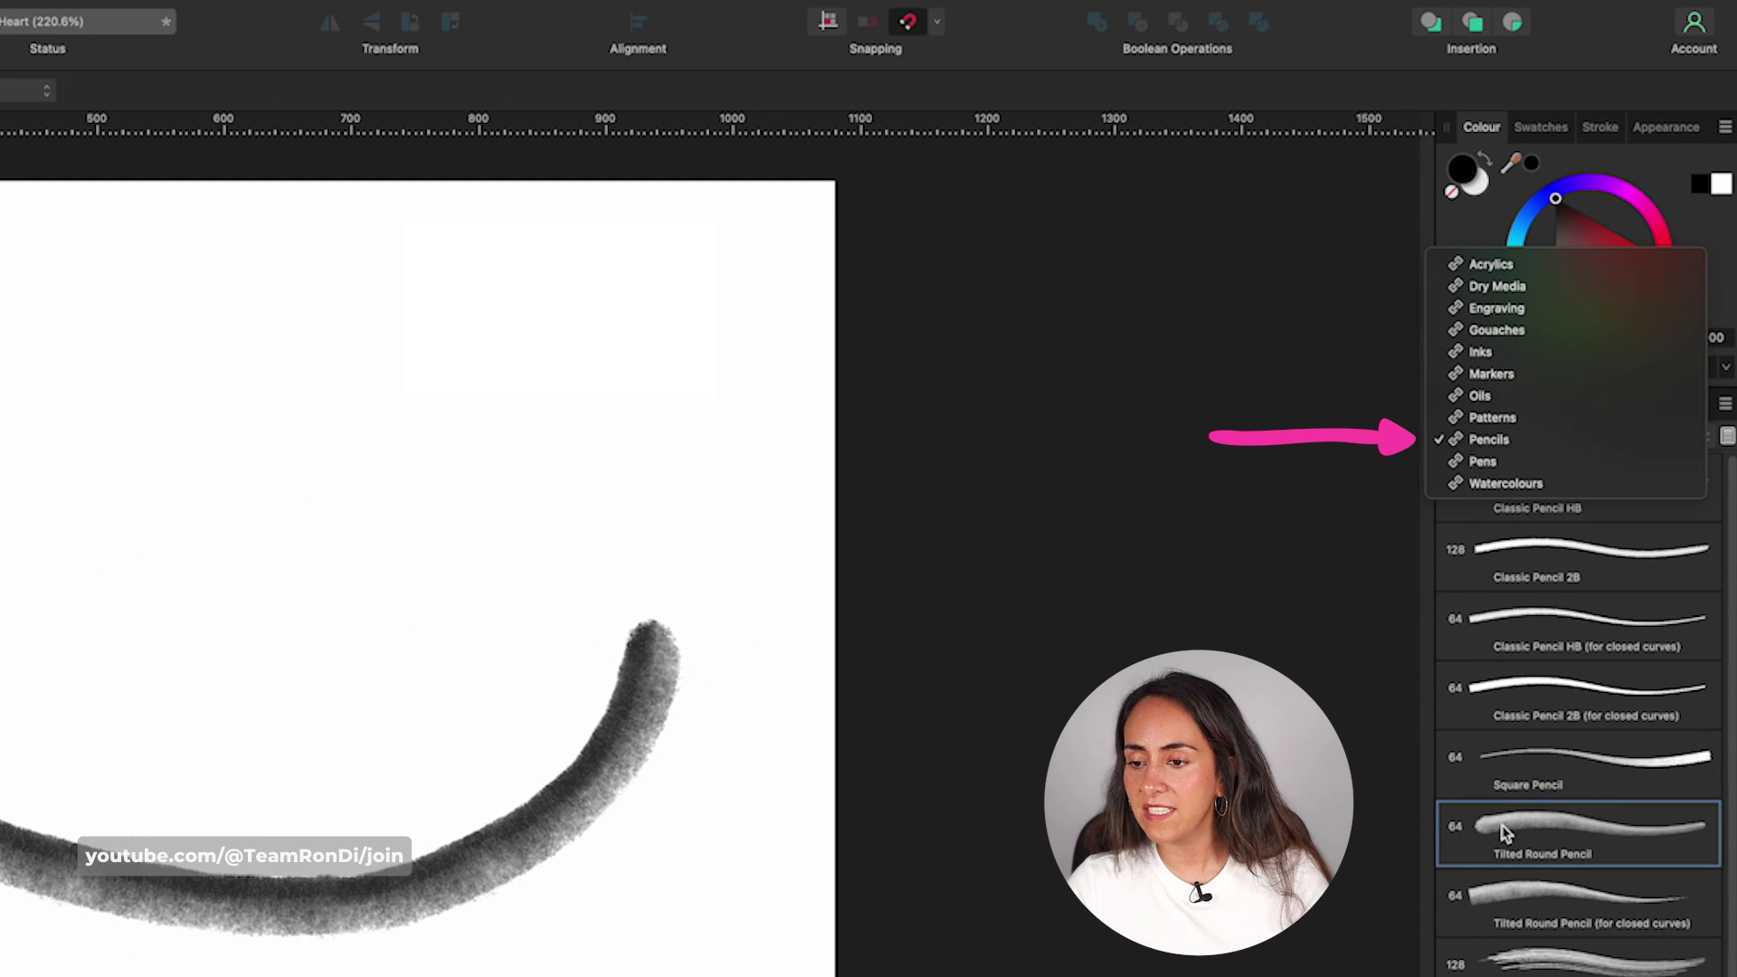
- Choose the Flat Watercolour 01 brush from the Watercolours category and paint a wavy stroke across the upper part of the page
{"action": "left_click", "coordinate": [1518, 825]}
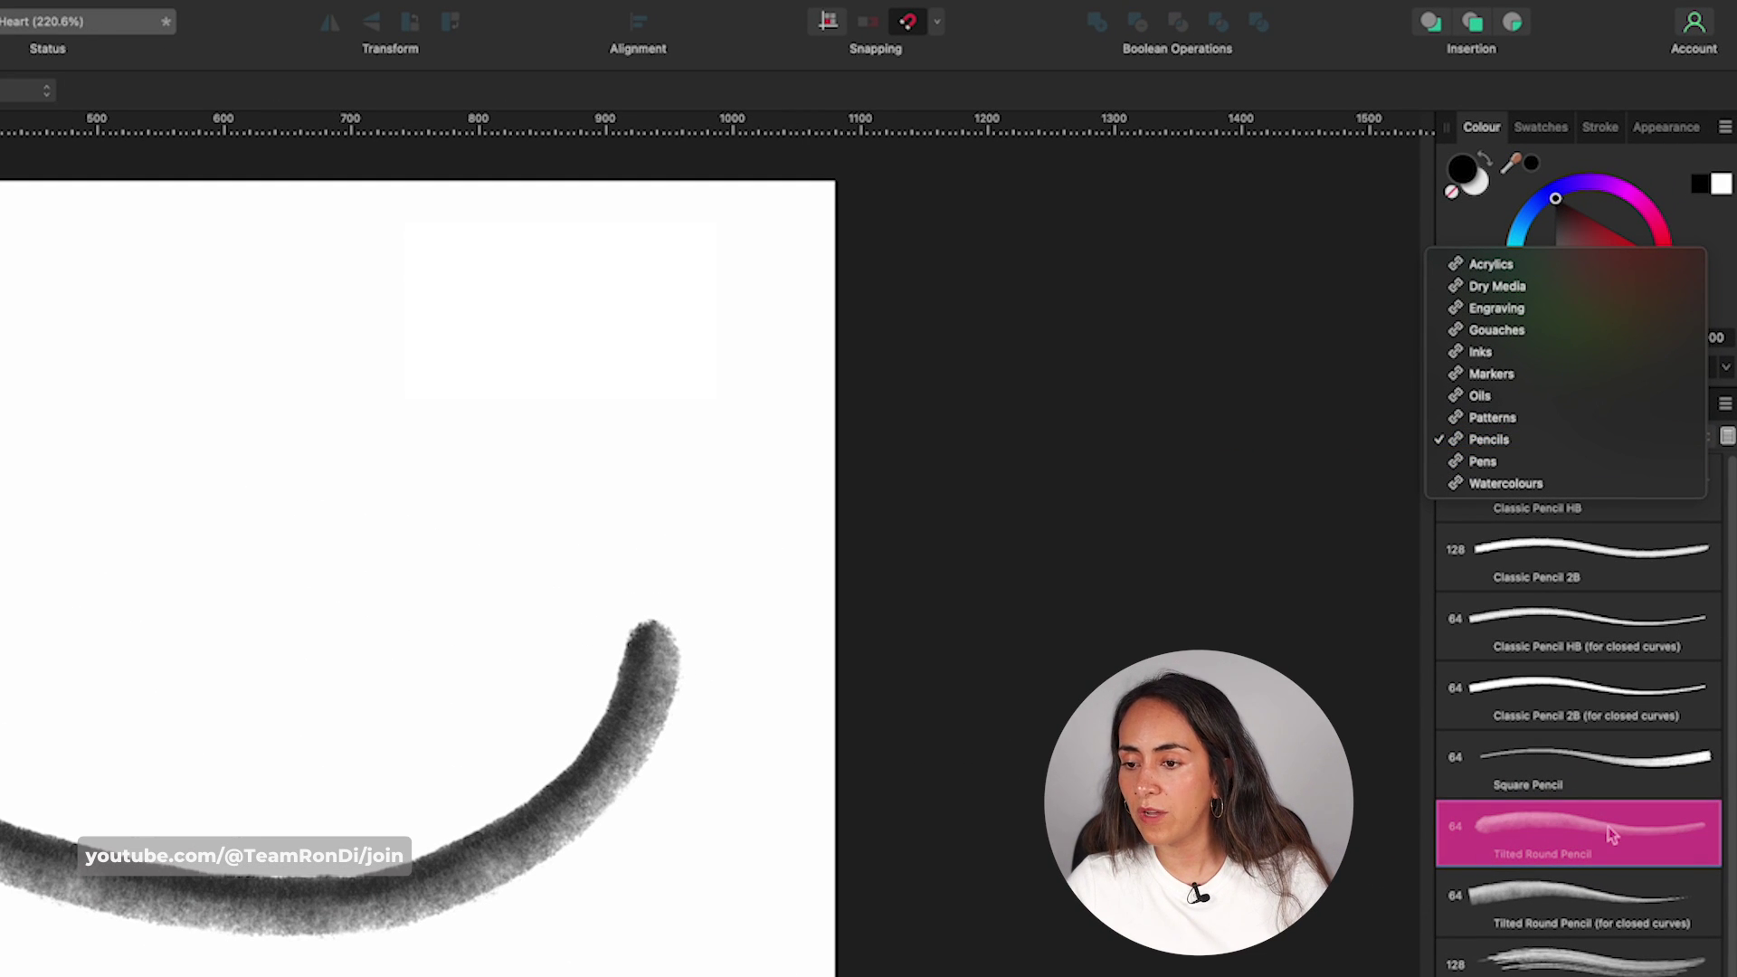
{"action": "left_click", "coordinate": [1527, 487]}
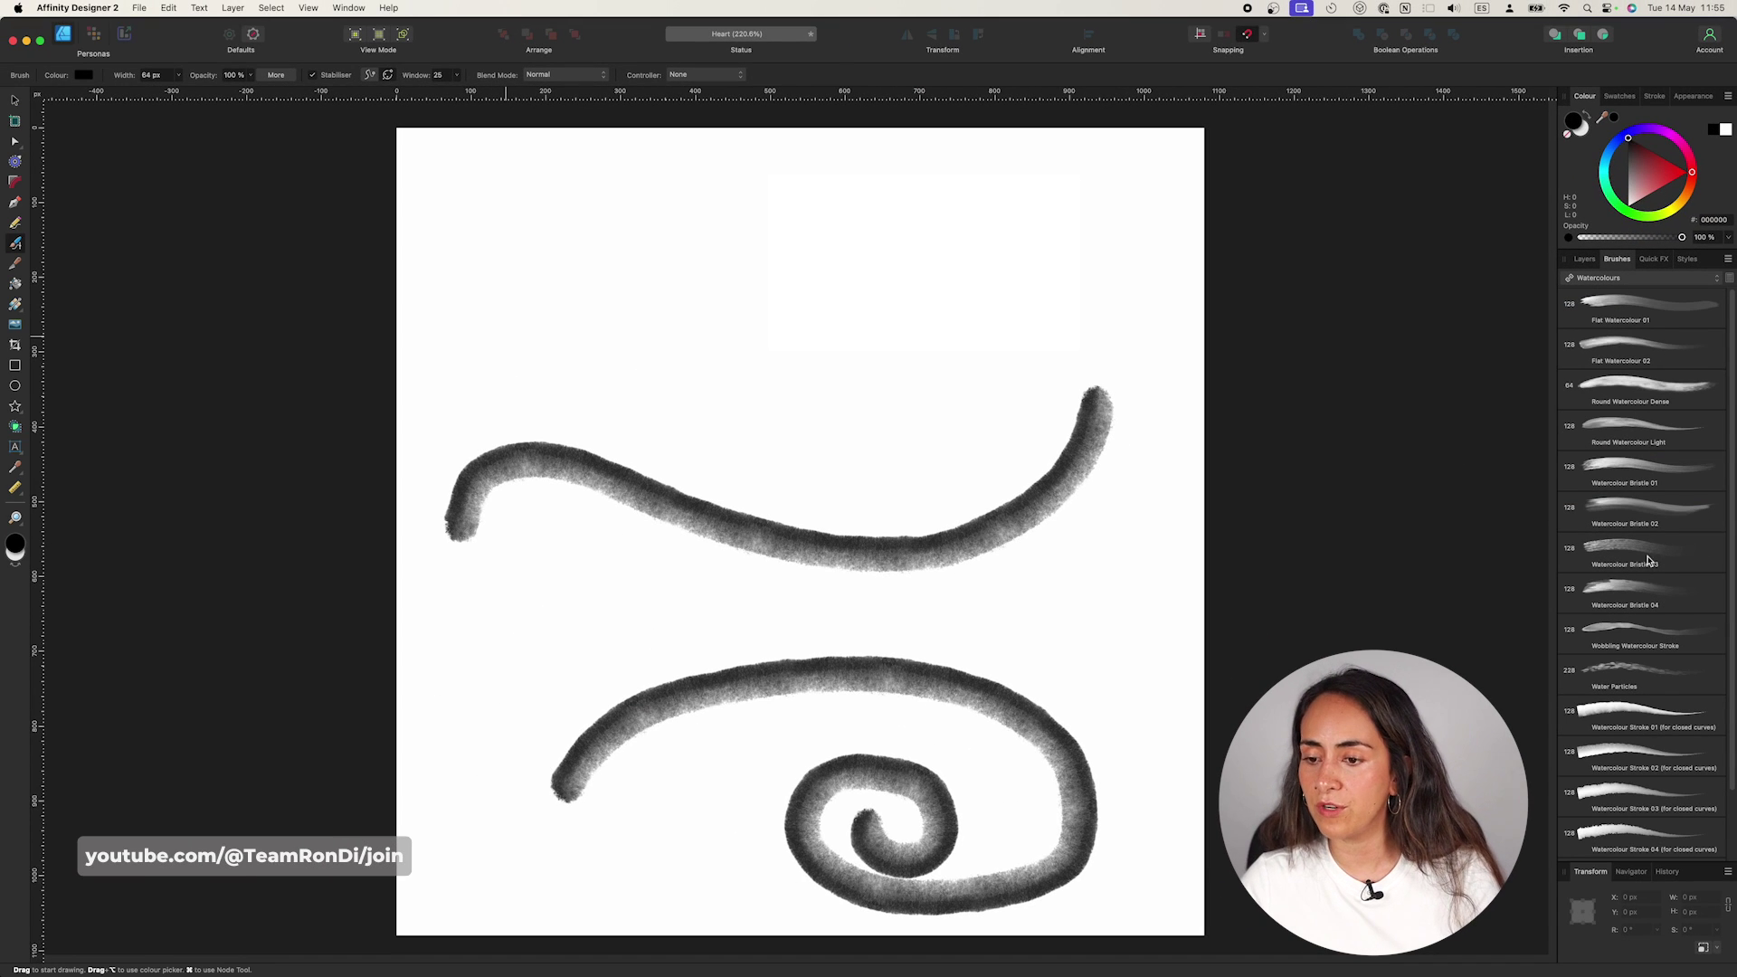
{"action": "left_click", "coordinate": [1633, 308]}
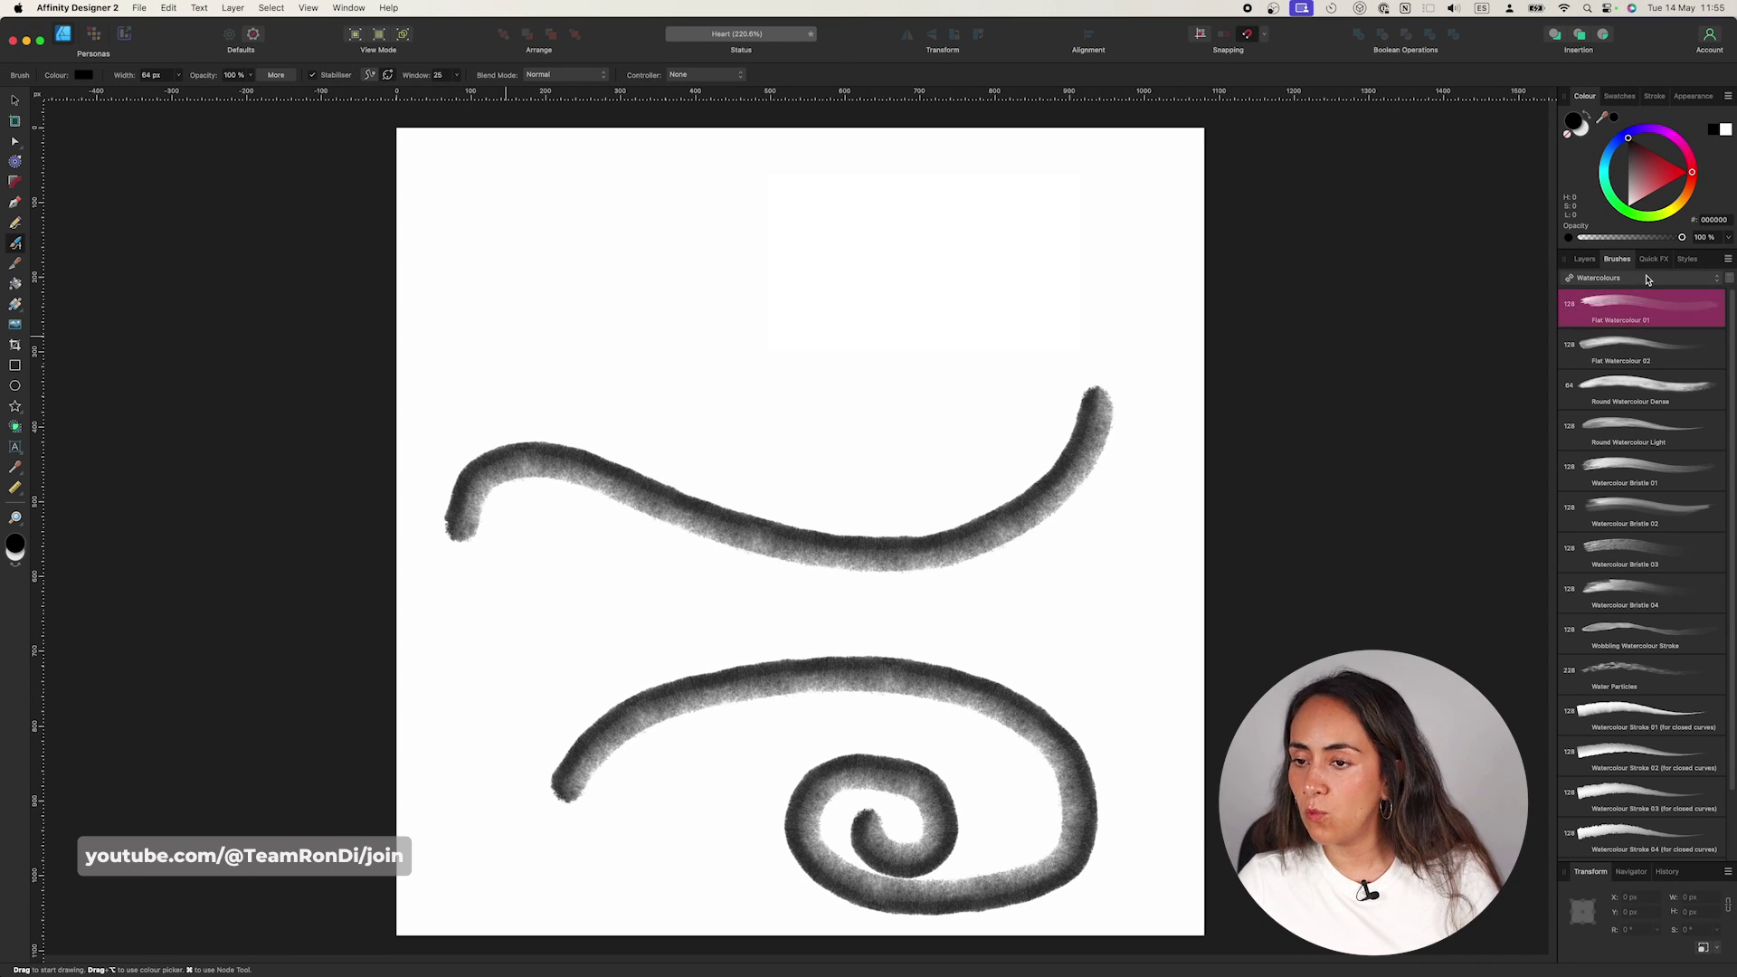
{"action": "mouse_move", "coordinate": [520, 362]}
{"action": "left_mouse_down"}
{"action": "mouse_move", "coordinate": [617, 347]}
{"action": "mouse_move", "coordinate": [786, 402]}
{"action": "mouse_move", "coordinate": [951, 401]}
{"action": "mouse_move", "coordinate": [1112, 276]}
{"action": "left_mouse_up"}
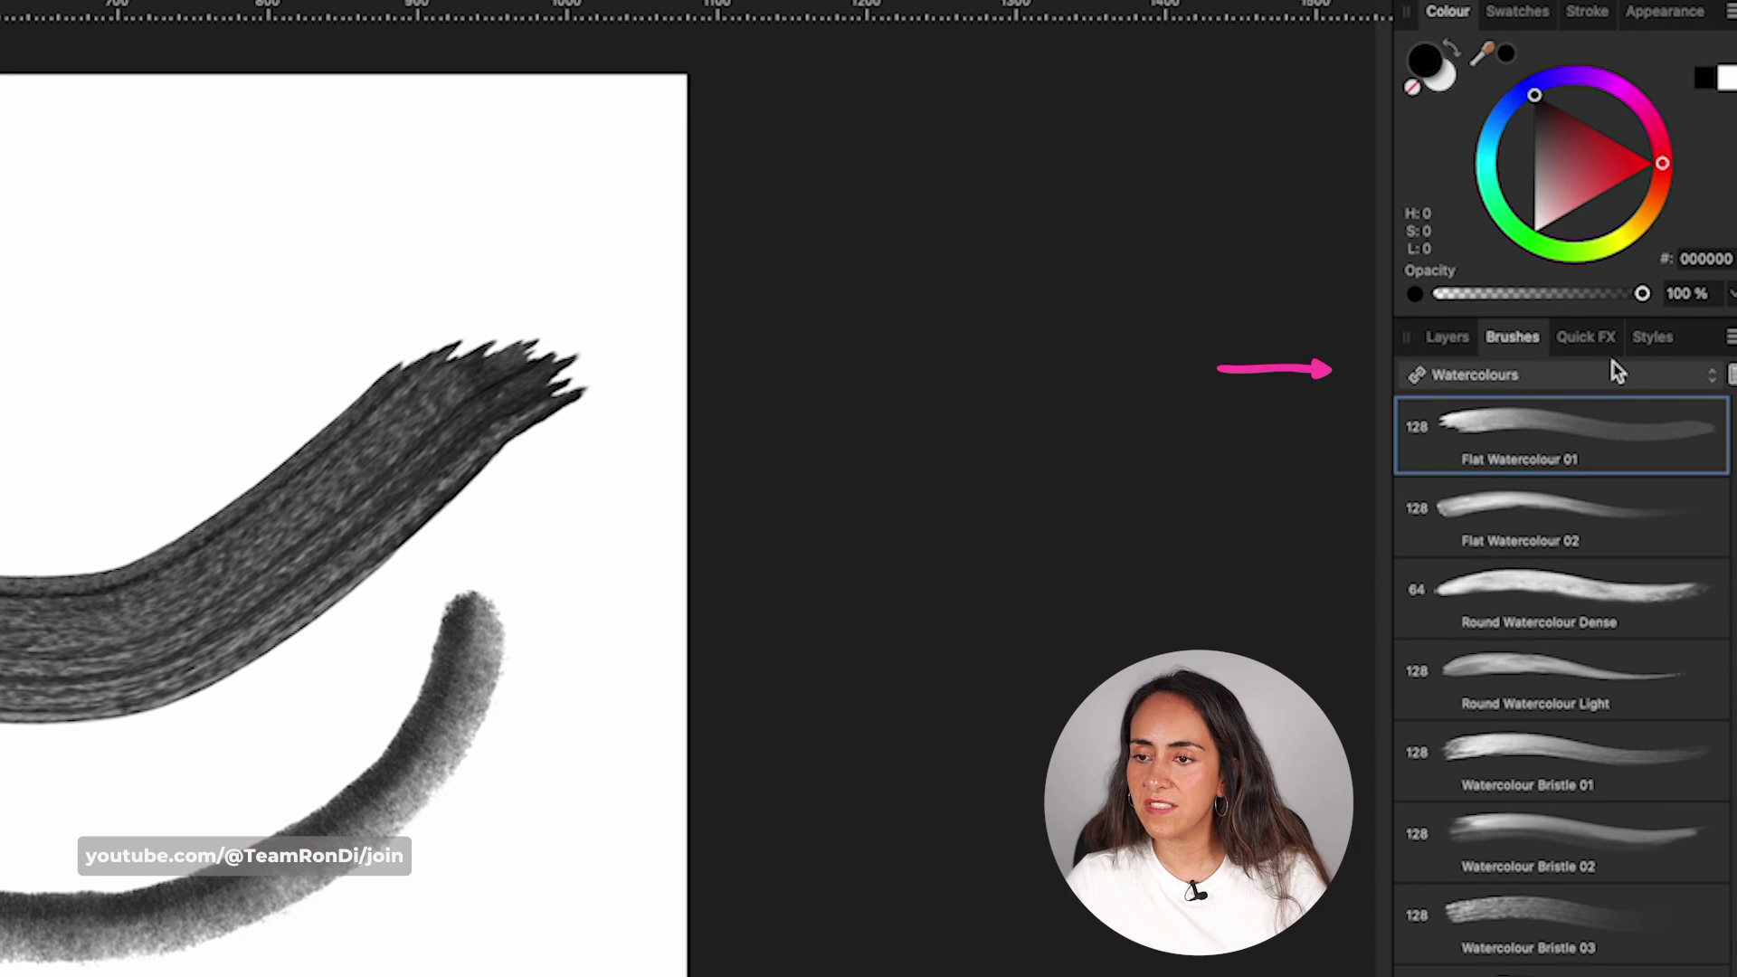
- Choose the Ink on Cotton Paper 01 brush from the Inks category and paint a stroke between the wavy stroke and the spiral
{"action": "left_click", "coordinate": [1636, 349]}
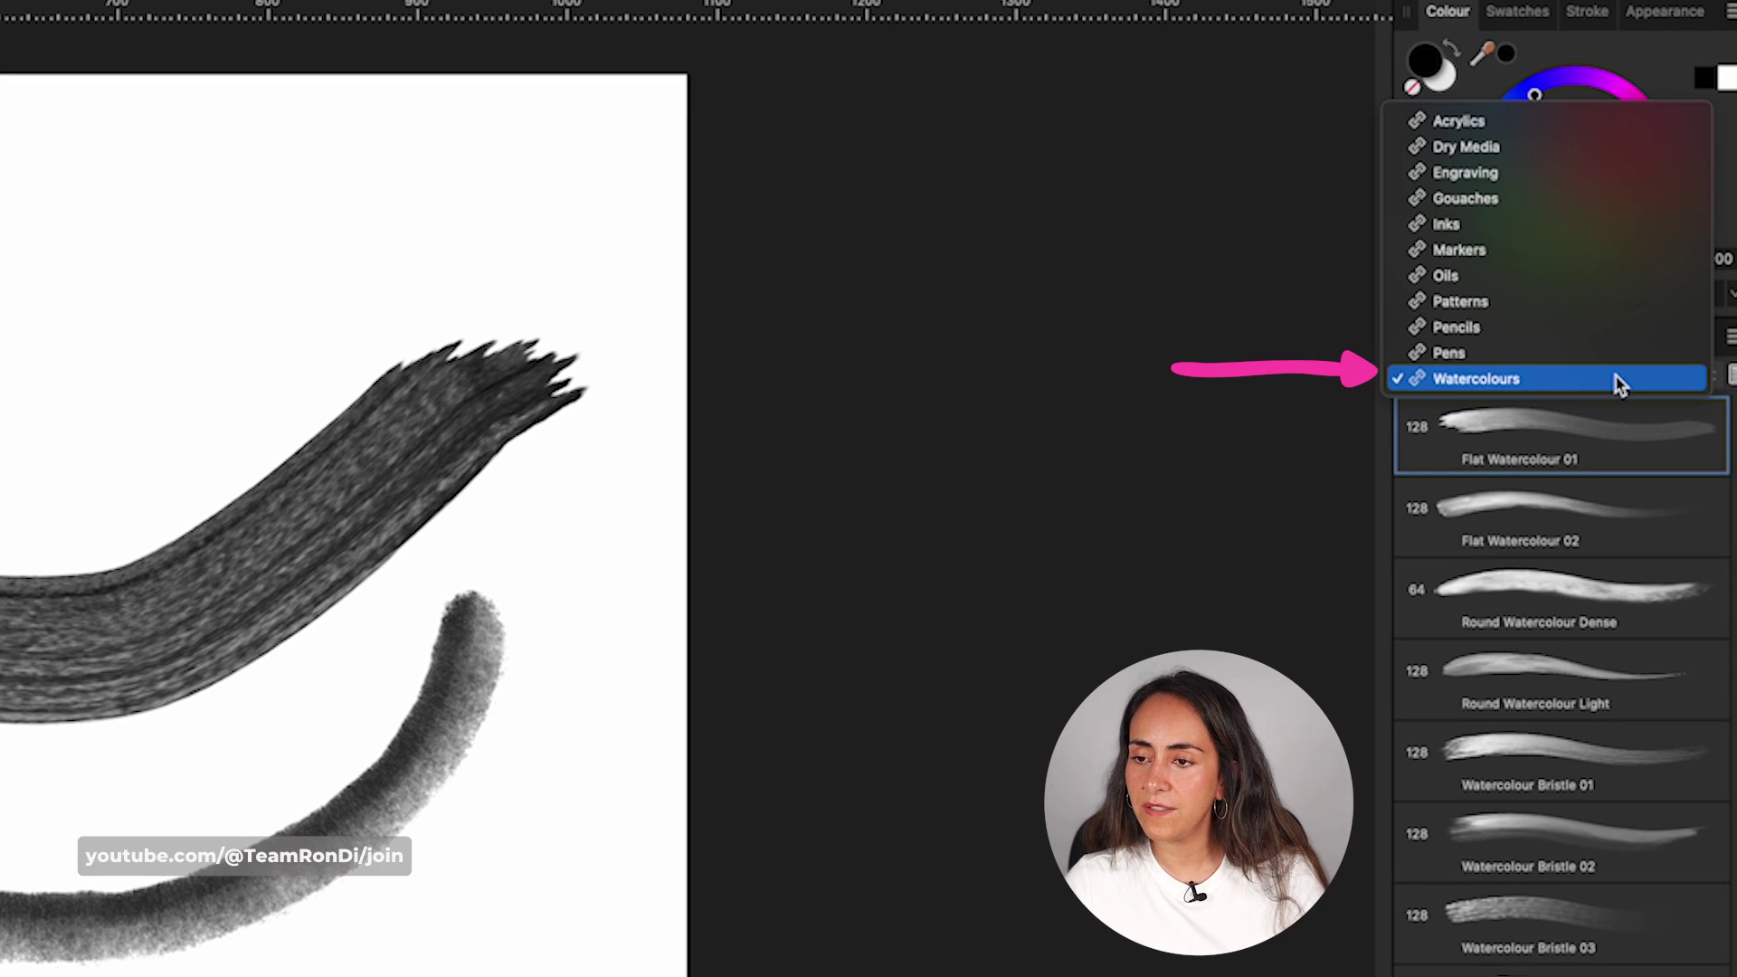
{"action": "left_click", "coordinate": [1547, 224]}
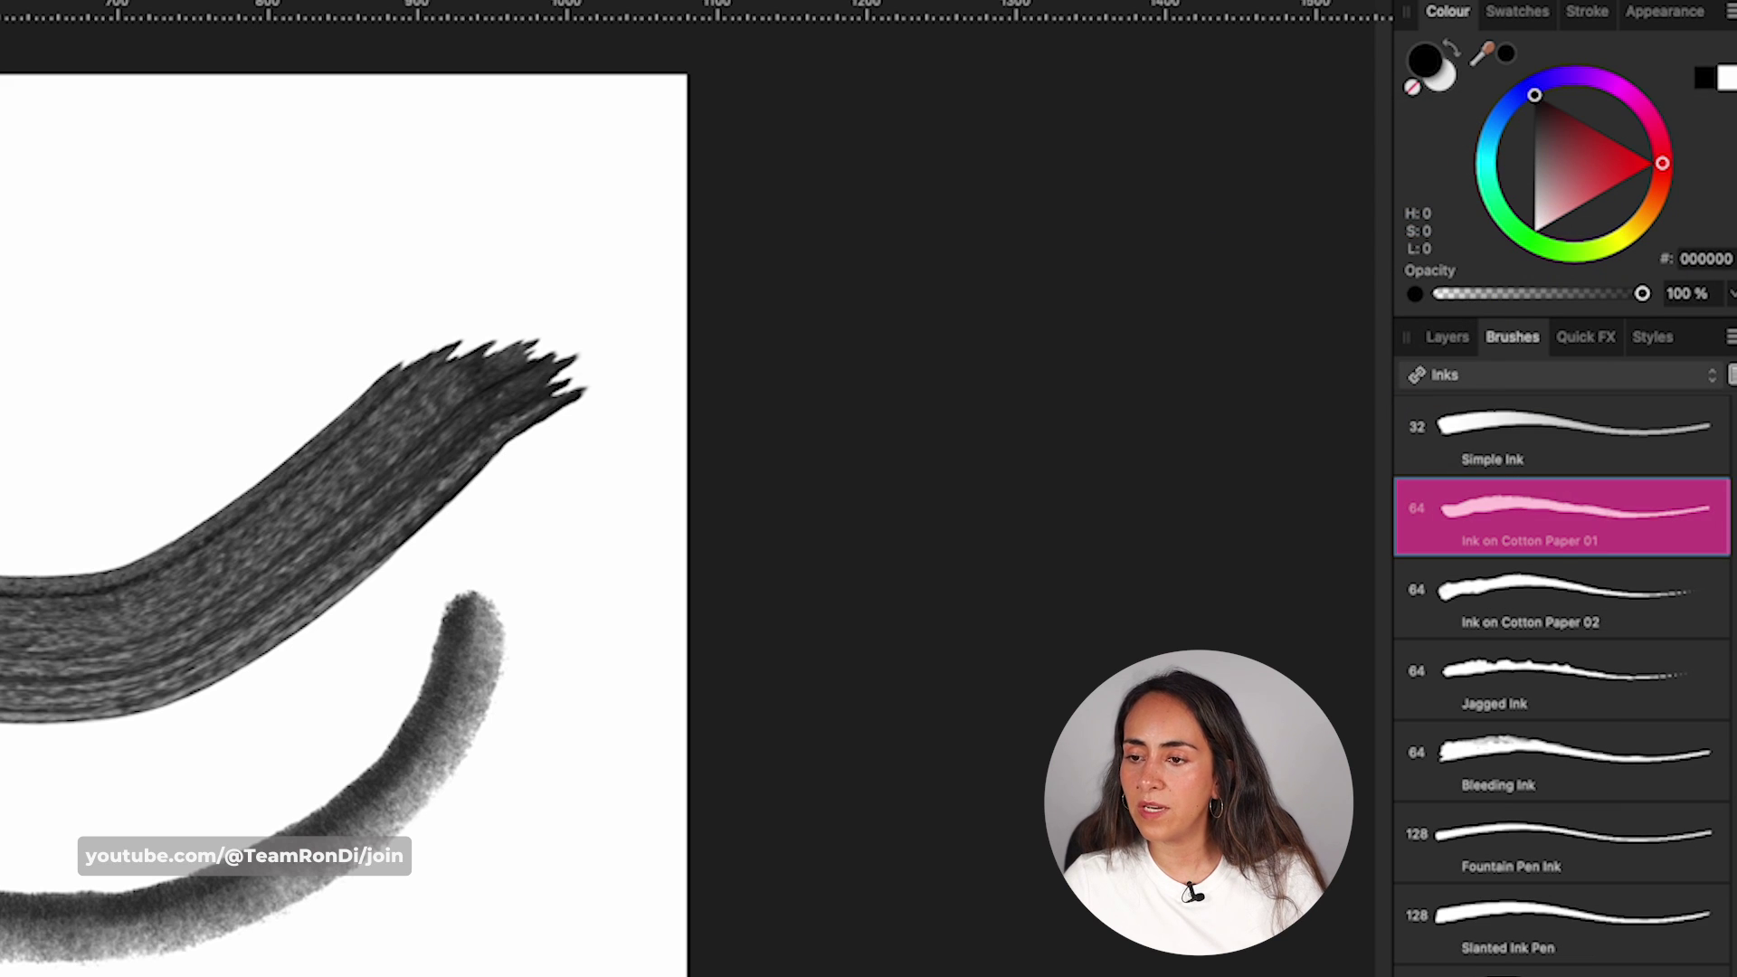
{"action": "mouse_move", "coordinate": [480, 641]}
{"action": "left_mouse_down"}
{"action": "mouse_move", "coordinate": [950, 620]}
{"action": "mouse_move", "coordinate": [1184, 523]}
{"action": "left_mouse_up"}
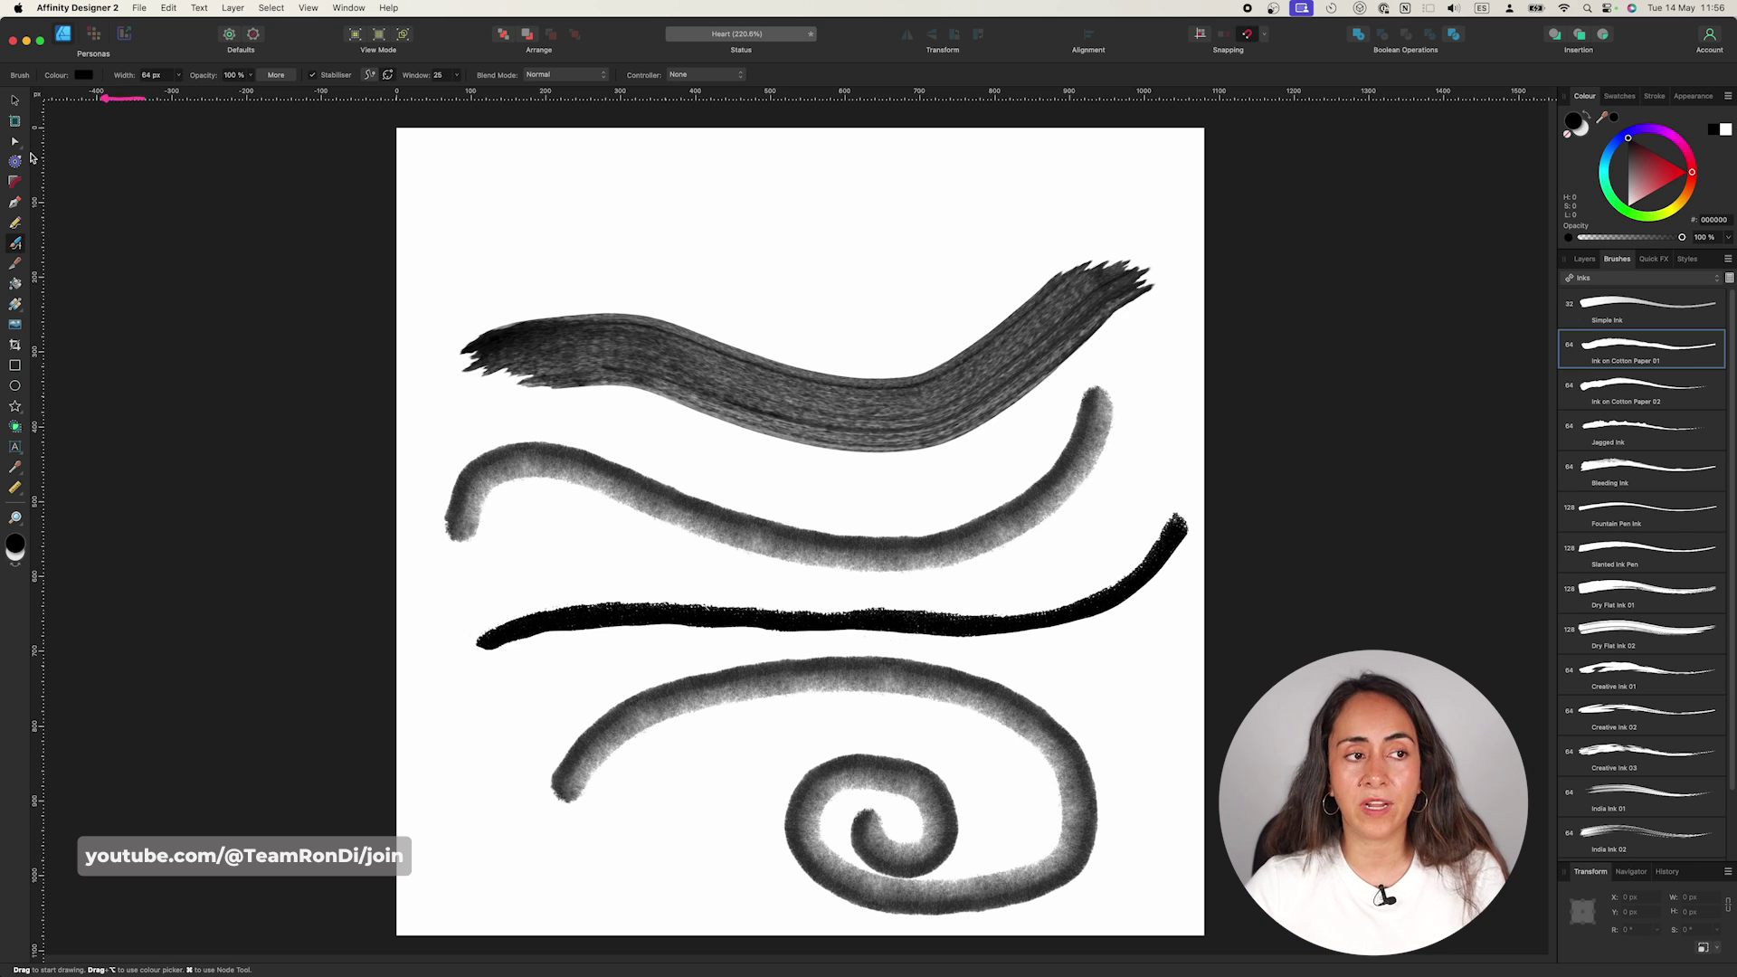
- Move the ink stroke to the top of the page and change it to a solid line style 9.5 pt wide
{"action": "key", "text": "v"}
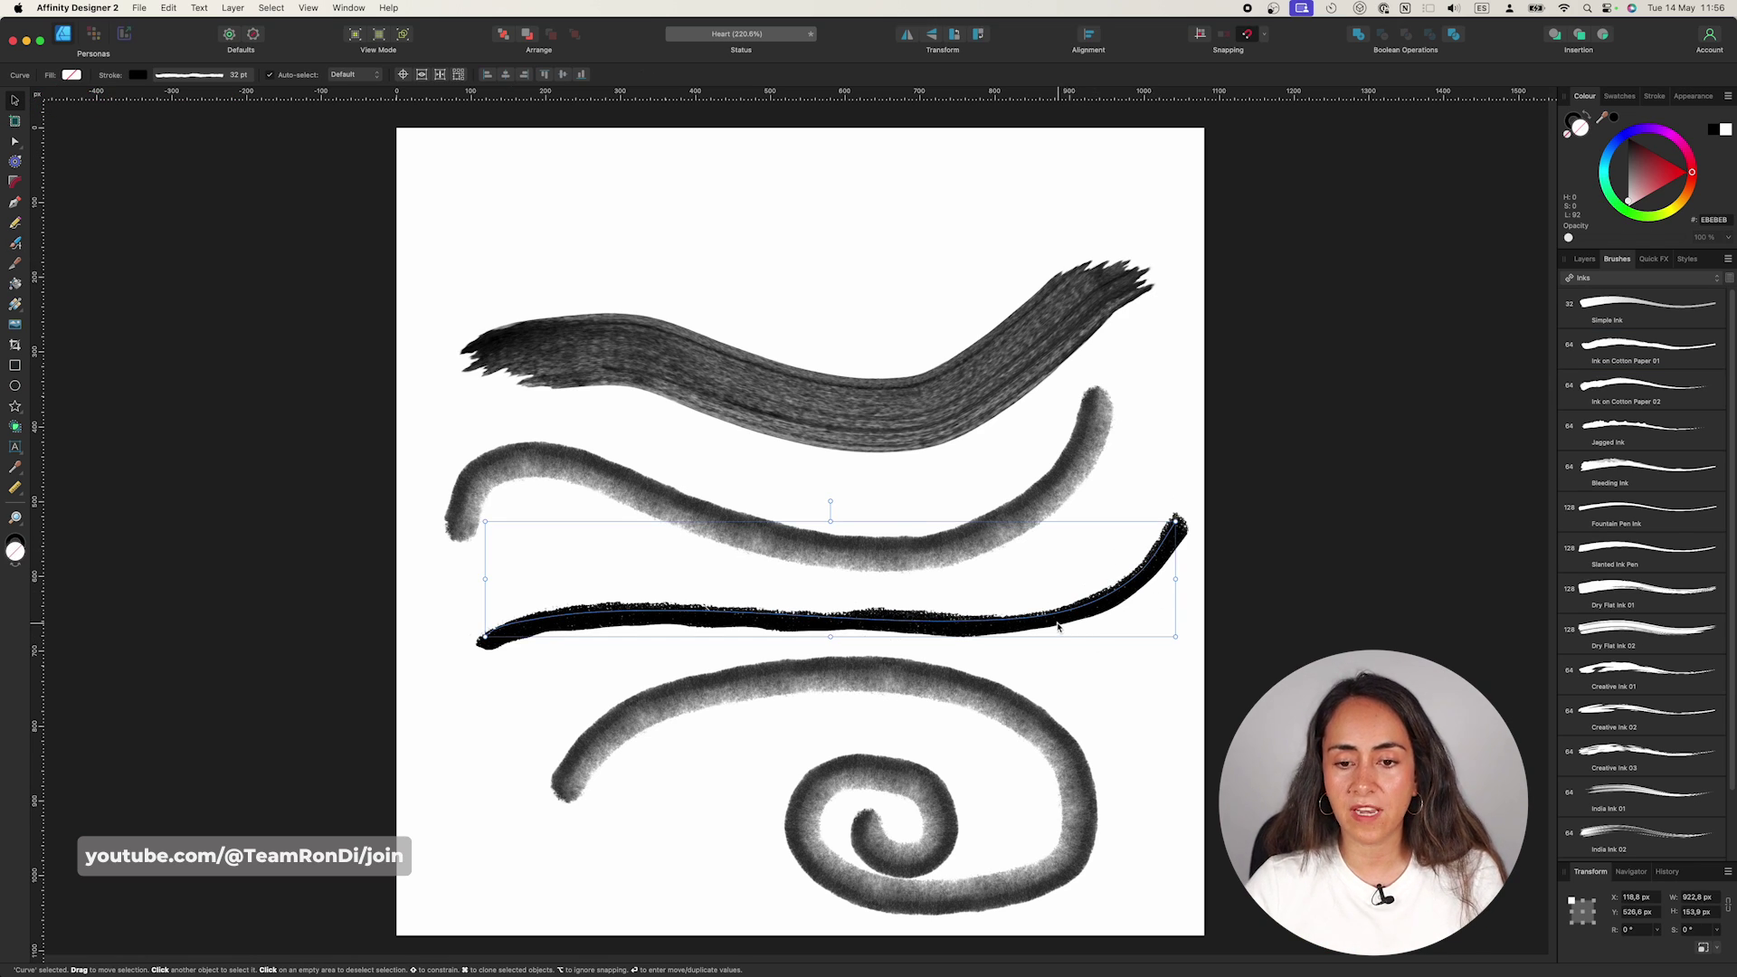
{"action": "left_click_drag", "start_coordinate": [1058, 624], "coordinate": [1017, 252]}
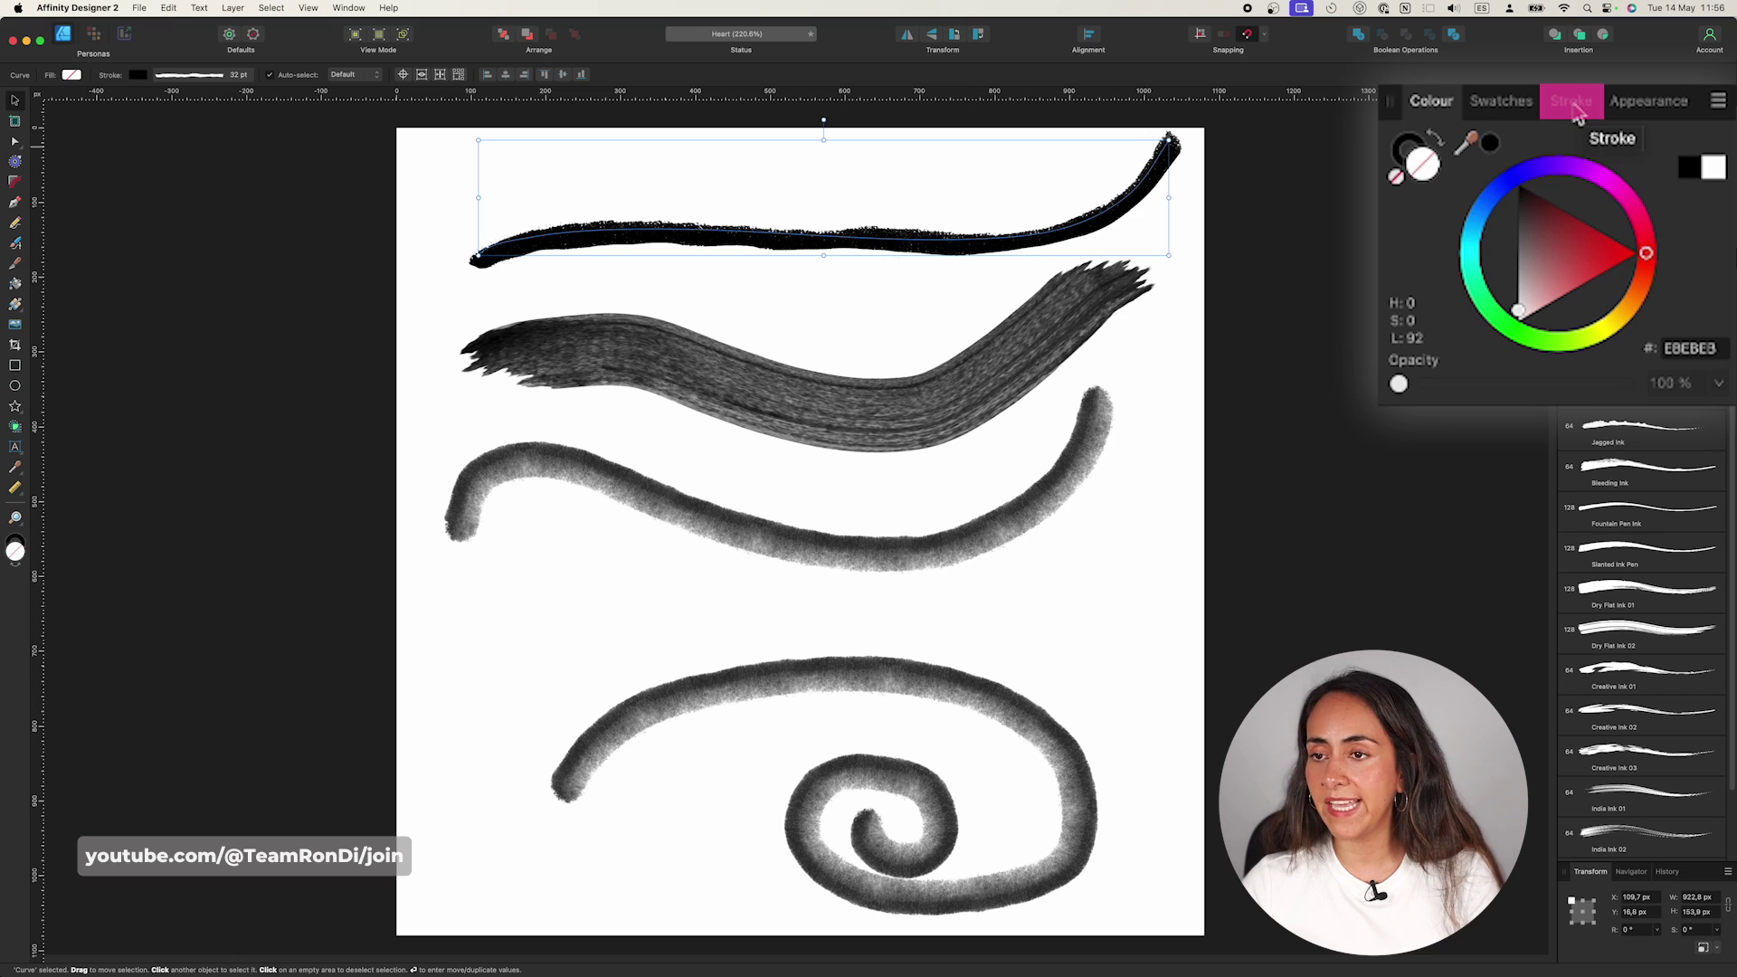
{"action": "left_click", "coordinate": [1581, 107]}
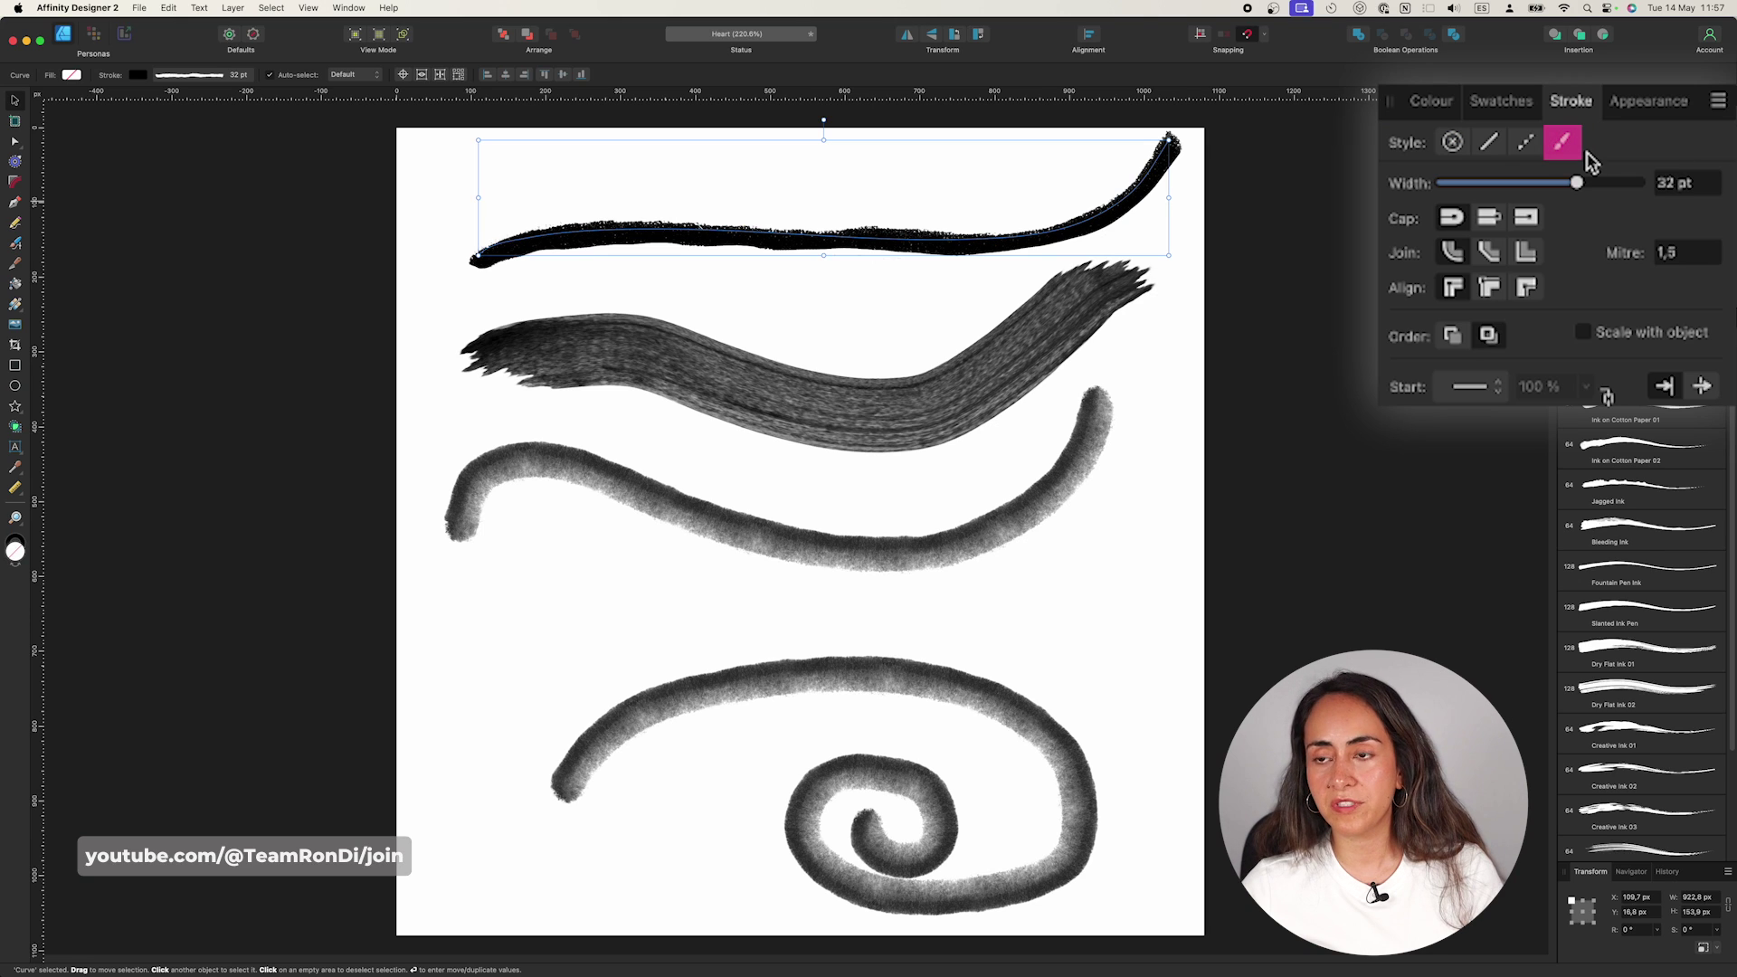
{"action": "left_click", "coordinate": [1491, 143]}
{"action": "mouse_move", "coordinate": [1576, 182]}
{"action": "left_mouse_down"}
{"action": "mouse_move", "coordinate": [1495, 186]}
{"action": "mouse_move", "coordinate": [1524, 186]}
{"action": "left_mouse_up"}
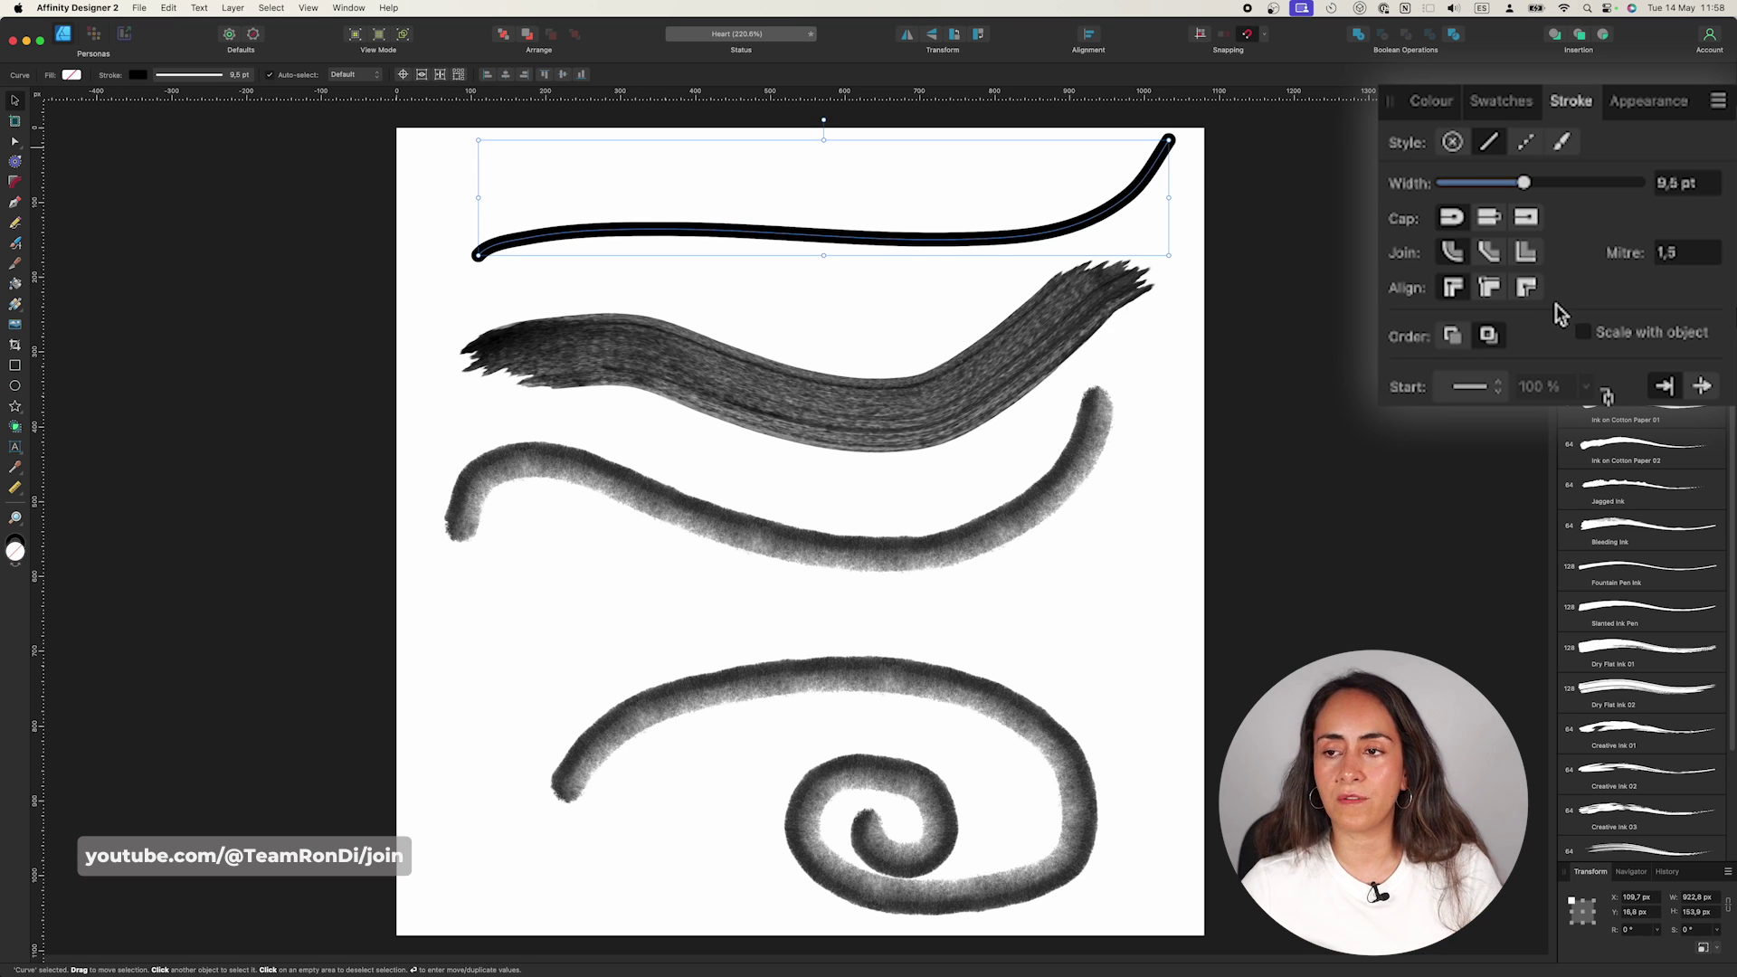
- Delete all strokes on the page and draw a wavy freehand line across its upper half with the Pencil tool
{"action": "left_click", "coordinate": [1234, 125]}
{"action": "mouse_move", "coordinate": [1219, 112]}
{"action": "left_mouse_down"}
{"action": "mouse_move", "coordinate": [1047, 252]}
{"action": "mouse_move", "coordinate": [593, 974]}
{"action": "mouse_move", "coordinate": [362, 941]}
{"action": "mouse_move", "coordinate": [427, 919]}
{"action": "left_mouse_up"}
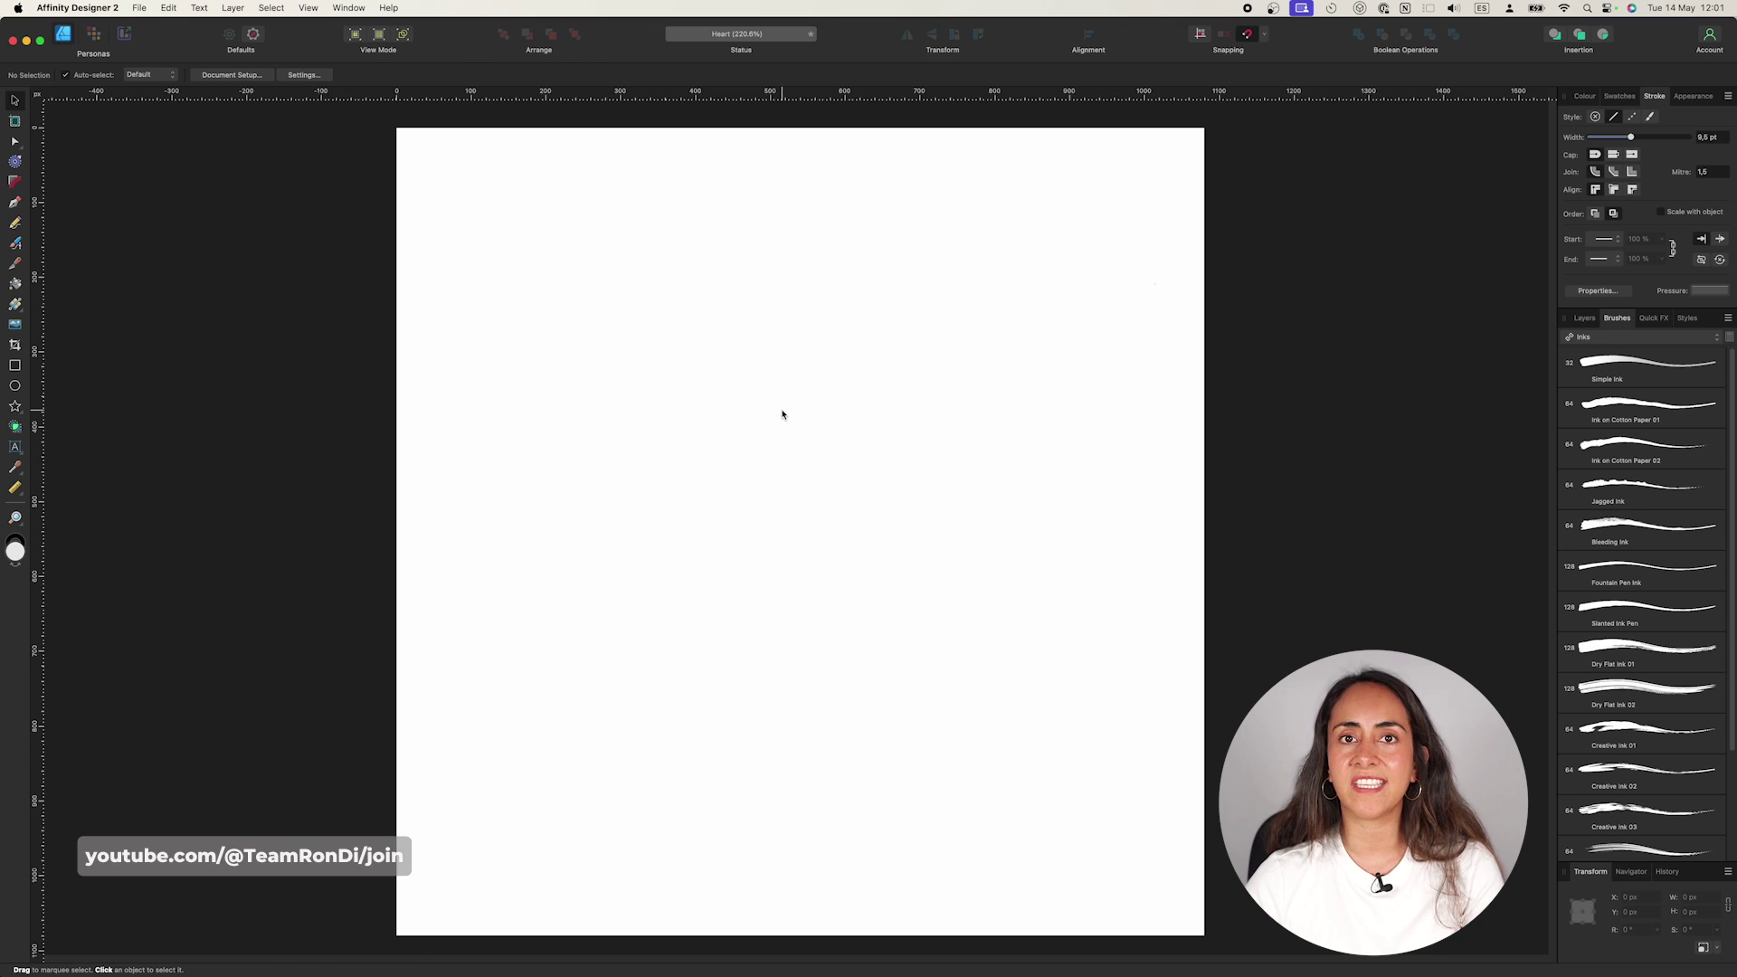
{"action": "key", "text": "n"}
{"action": "mouse_move", "coordinate": [473, 419]}
{"action": "left_mouse_down"}
{"action": "mouse_move", "coordinate": [529, 354]}
{"action": "mouse_move", "coordinate": [663, 418]}
{"action": "mouse_move", "coordinate": [768, 429]}
{"action": "mouse_move", "coordinate": [912, 340]}
{"action": "mouse_move", "coordinate": [1017, 399]}
{"action": "mouse_move", "coordinate": [1156, 412]}
{"action": "left_mouse_up"}
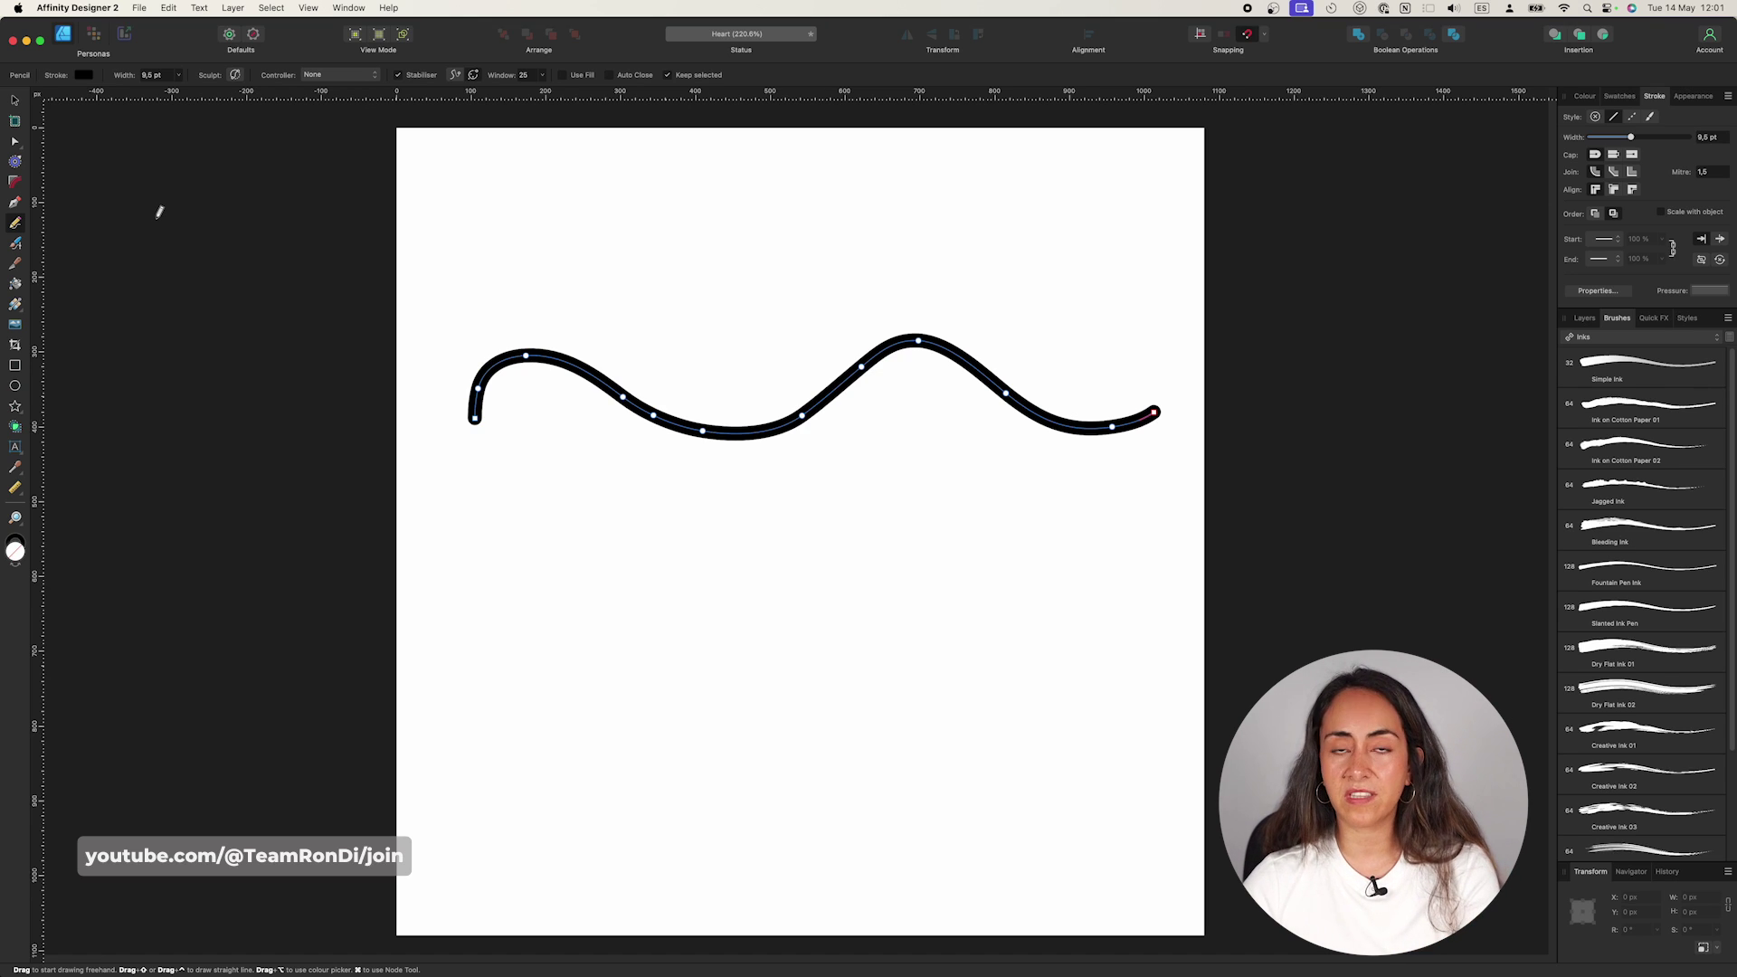
- Draw a wave-shaped curve with six alternating low and high nodes in the lower part of the page using the Pen tool
{"action": "key", "text": "p"}
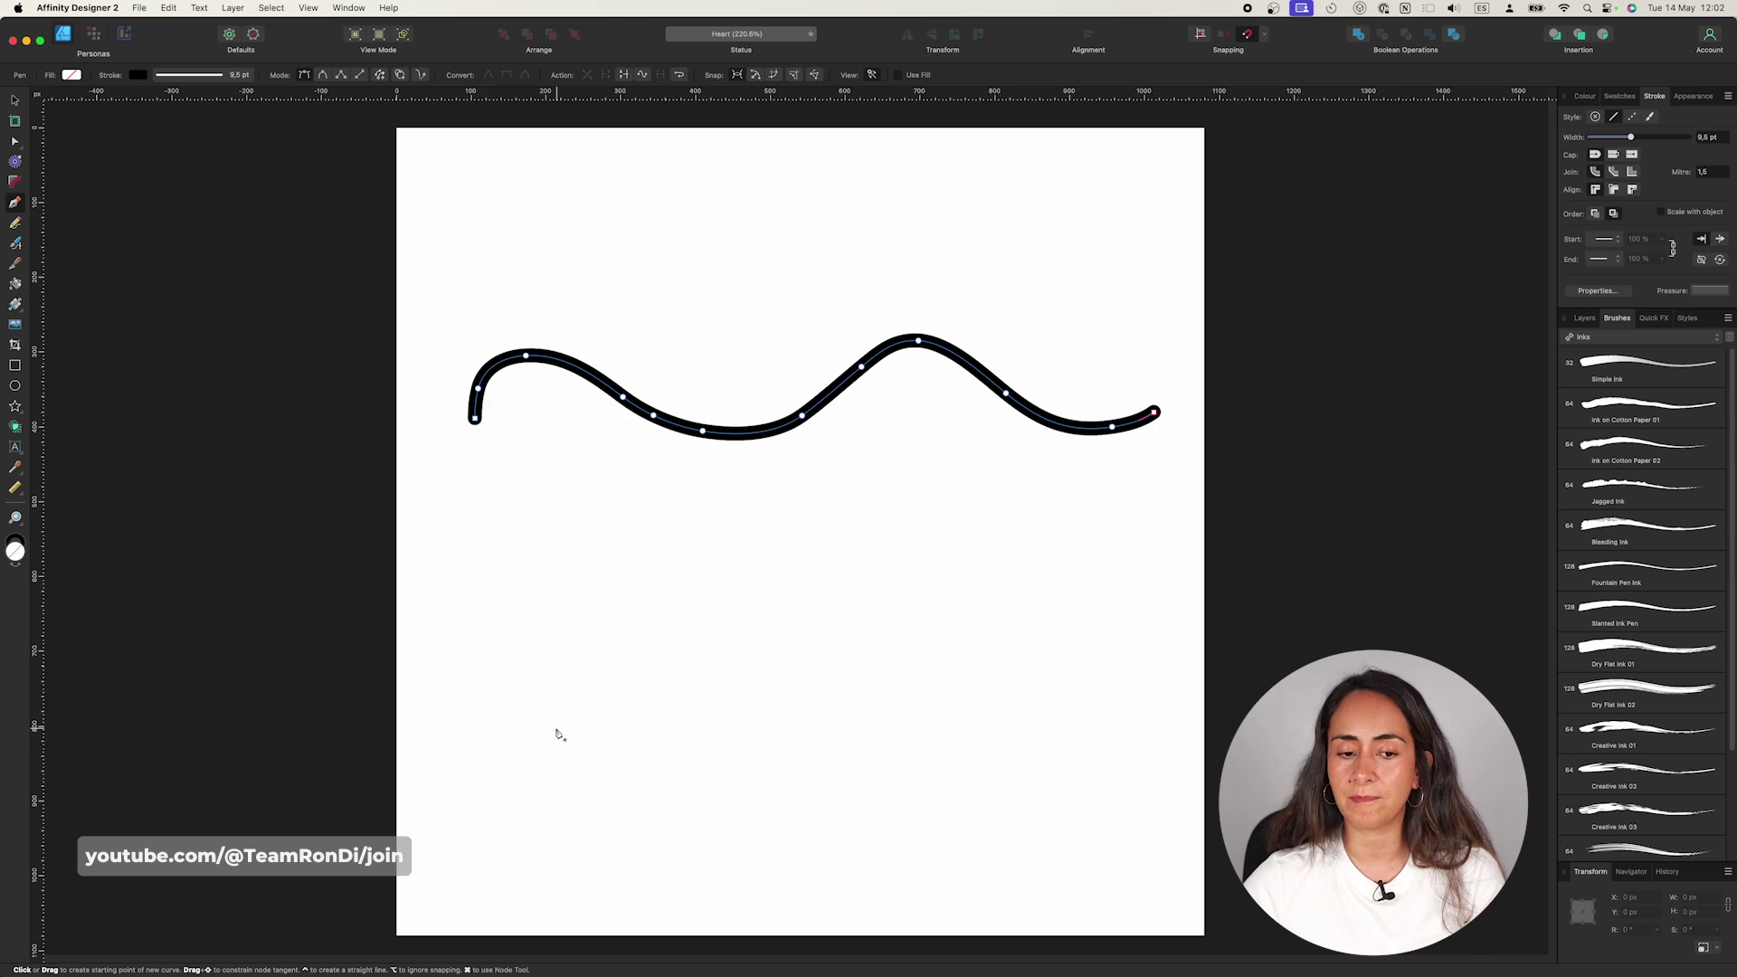
{"action": "left_click", "coordinate": [494, 753]}
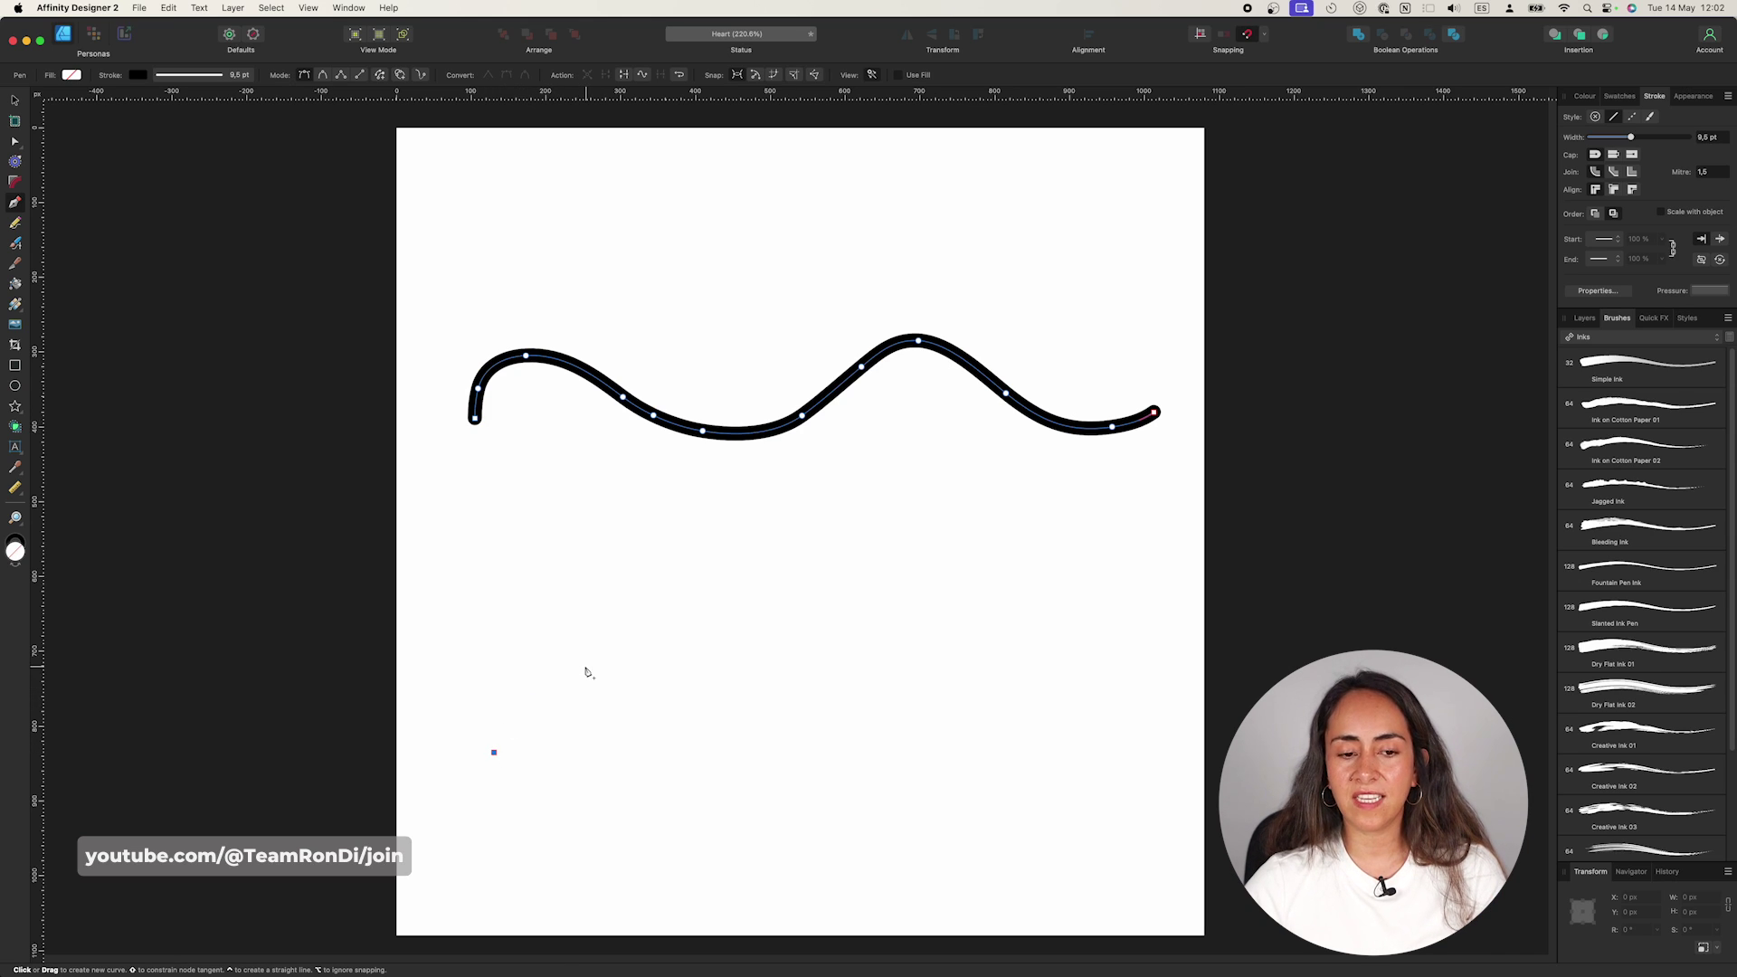
{"action": "left_click_drag", "start_coordinate": [575, 667], "coordinate": [670, 666]}
{"action": "left_click_drag", "start_coordinate": [666, 751], "coordinate": [760, 748]}
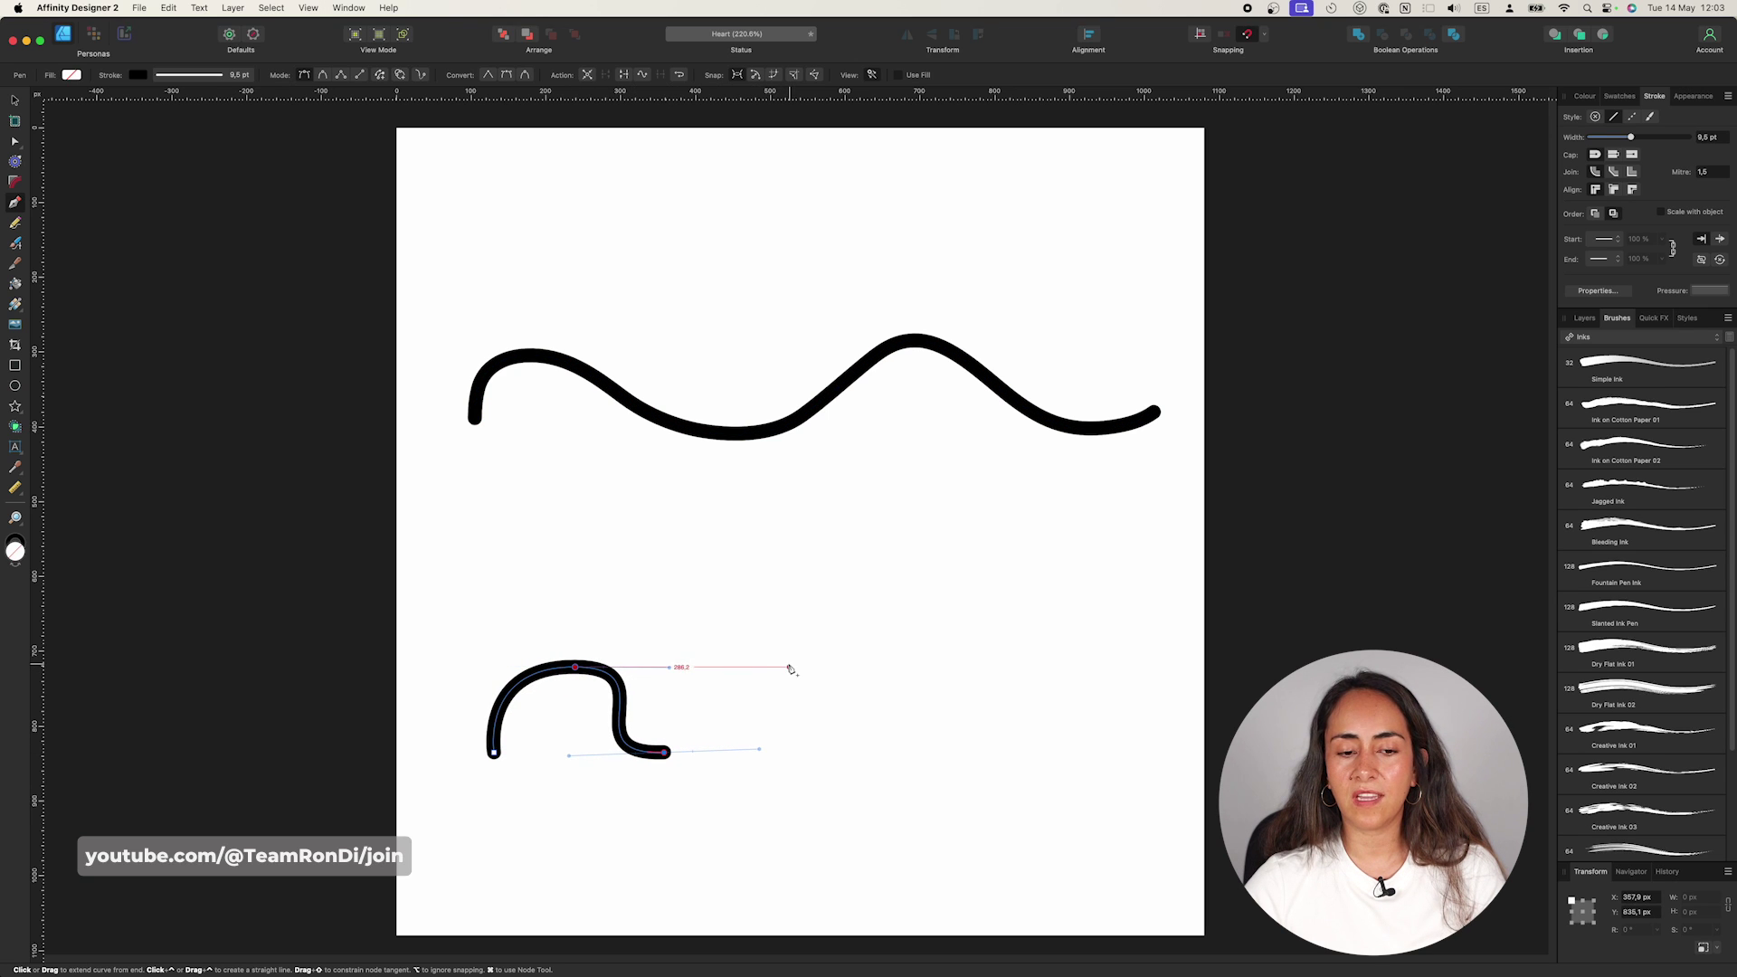
{"action": "left_click_drag", "start_coordinate": [789, 667], "coordinate": [869, 667]}
{"action": "left_click_drag", "start_coordinate": [894, 751], "coordinate": [990, 752]}
{"action": "left_click_drag", "start_coordinate": [1004, 666], "coordinate": [1085, 672]}
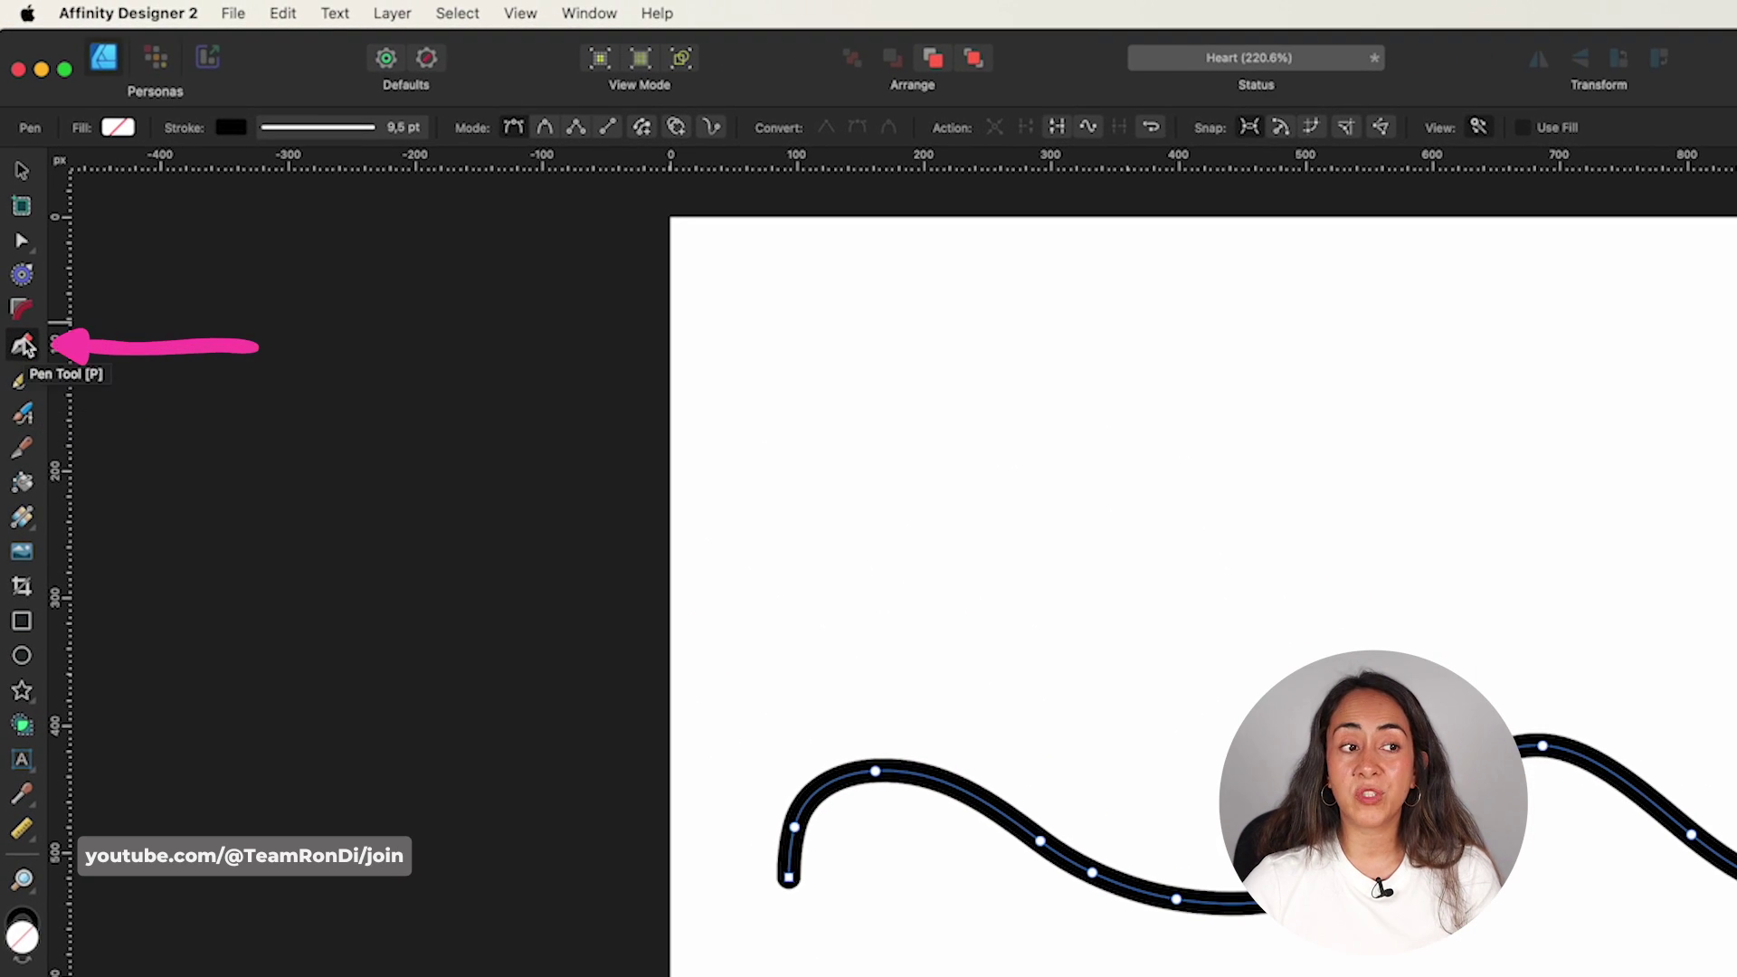
- Draw a second wavy freehand line above the first one with the Pencil tool
{"action": "left_click", "coordinate": [21, 381]}
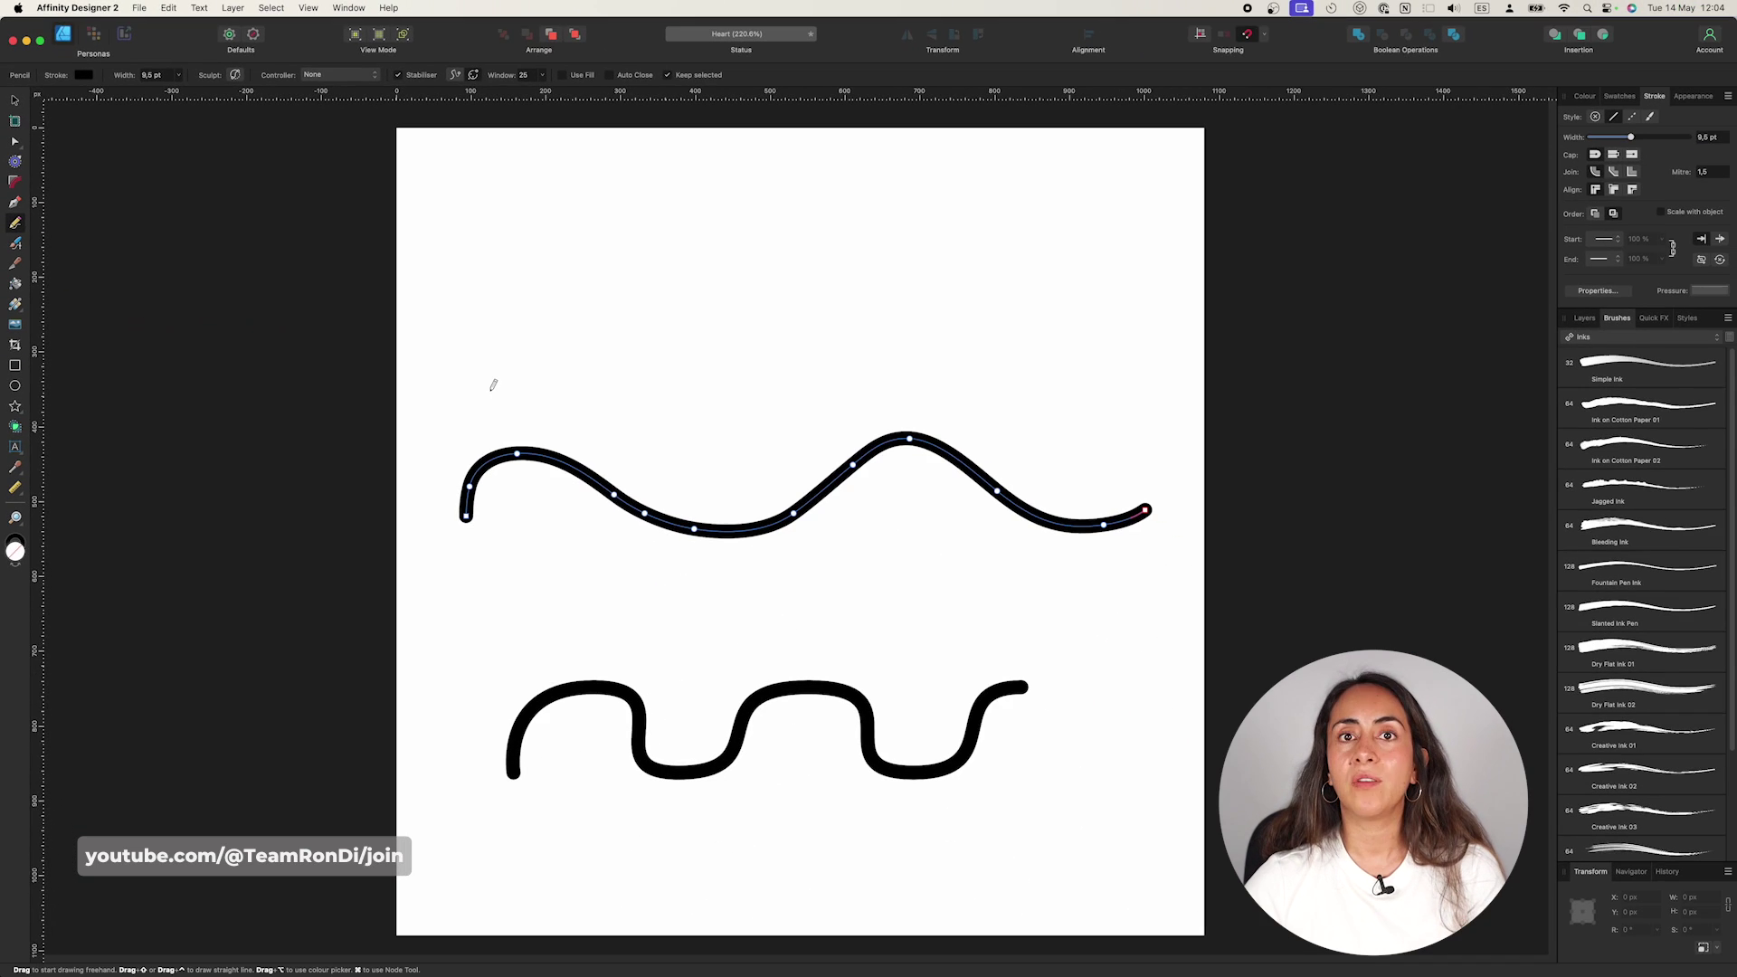
{"action": "mouse_move", "coordinate": [466, 396]}
{"action": "left_mouse_down"}
{"action": "mouse_move", "coordinate": [592, 328]}
{"action": "mouse_move", "coordinate": [795, 333]}
{"action": "mouse_move", "coordinate": [996, 285]}
{"action": "mouse_move", "coordinate": [1121, 275]}
{"action": "left_mouse_up"}
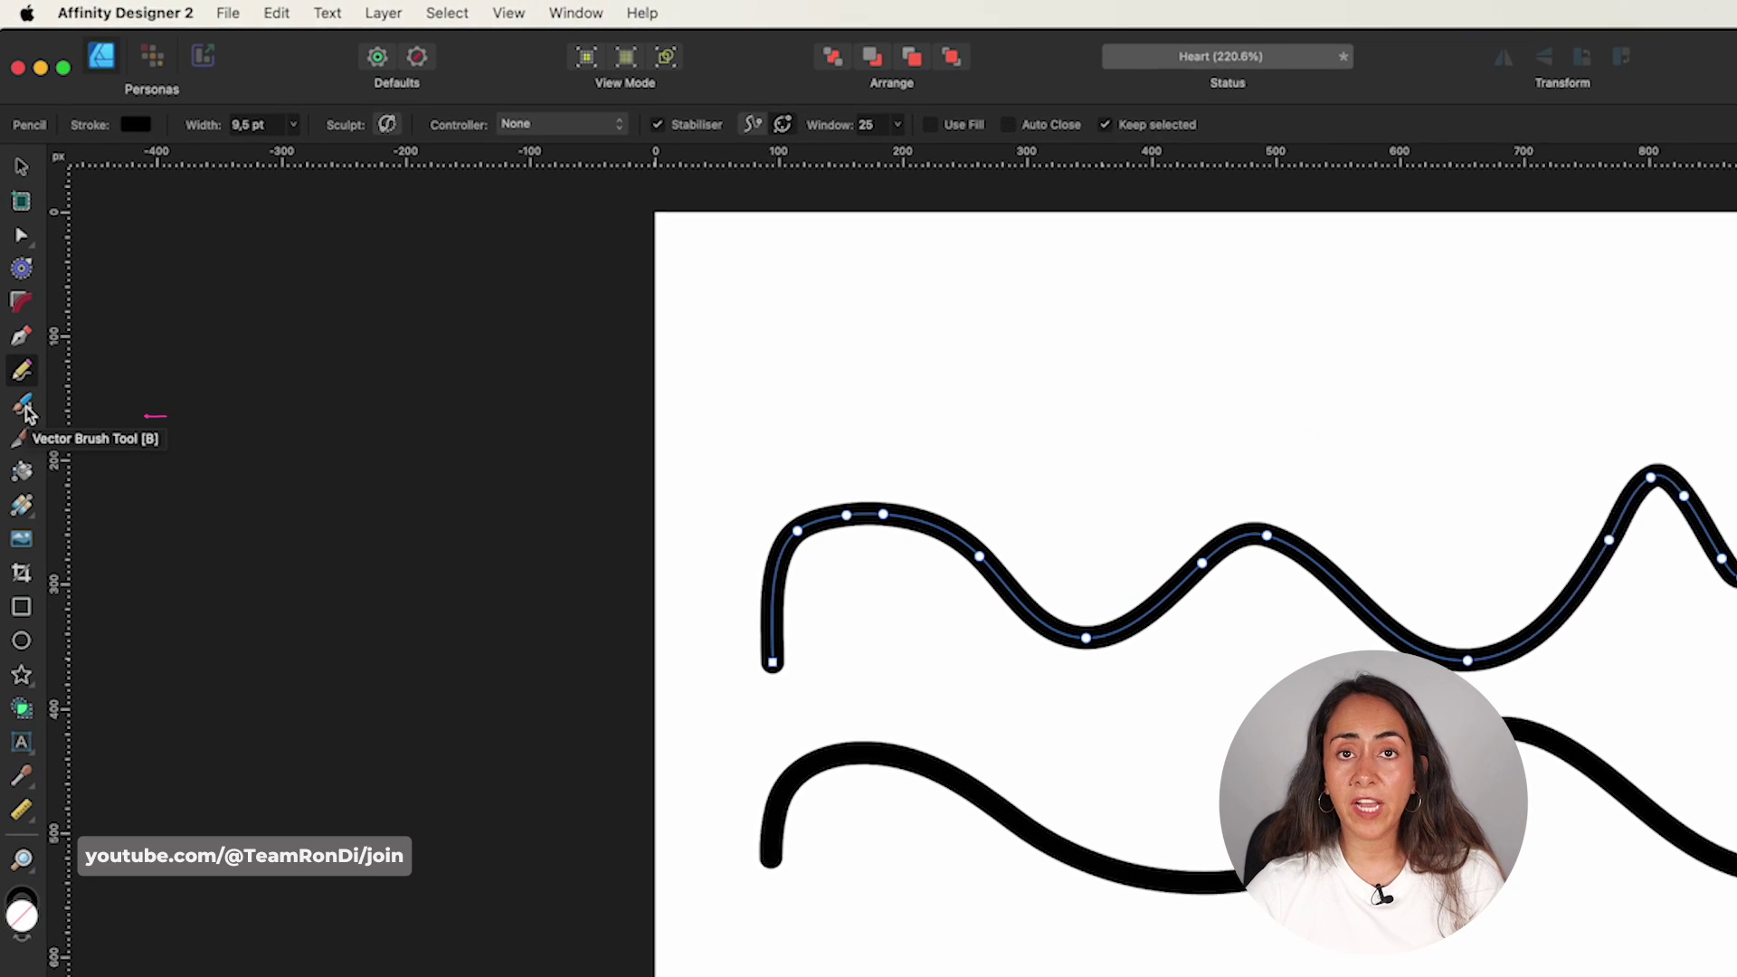
- Paint a wavy stroke across the top of the page with the Vector Brush tool and display its nodes with the Node tool
{"action": "left_click", "coordinate": [14, 242]}
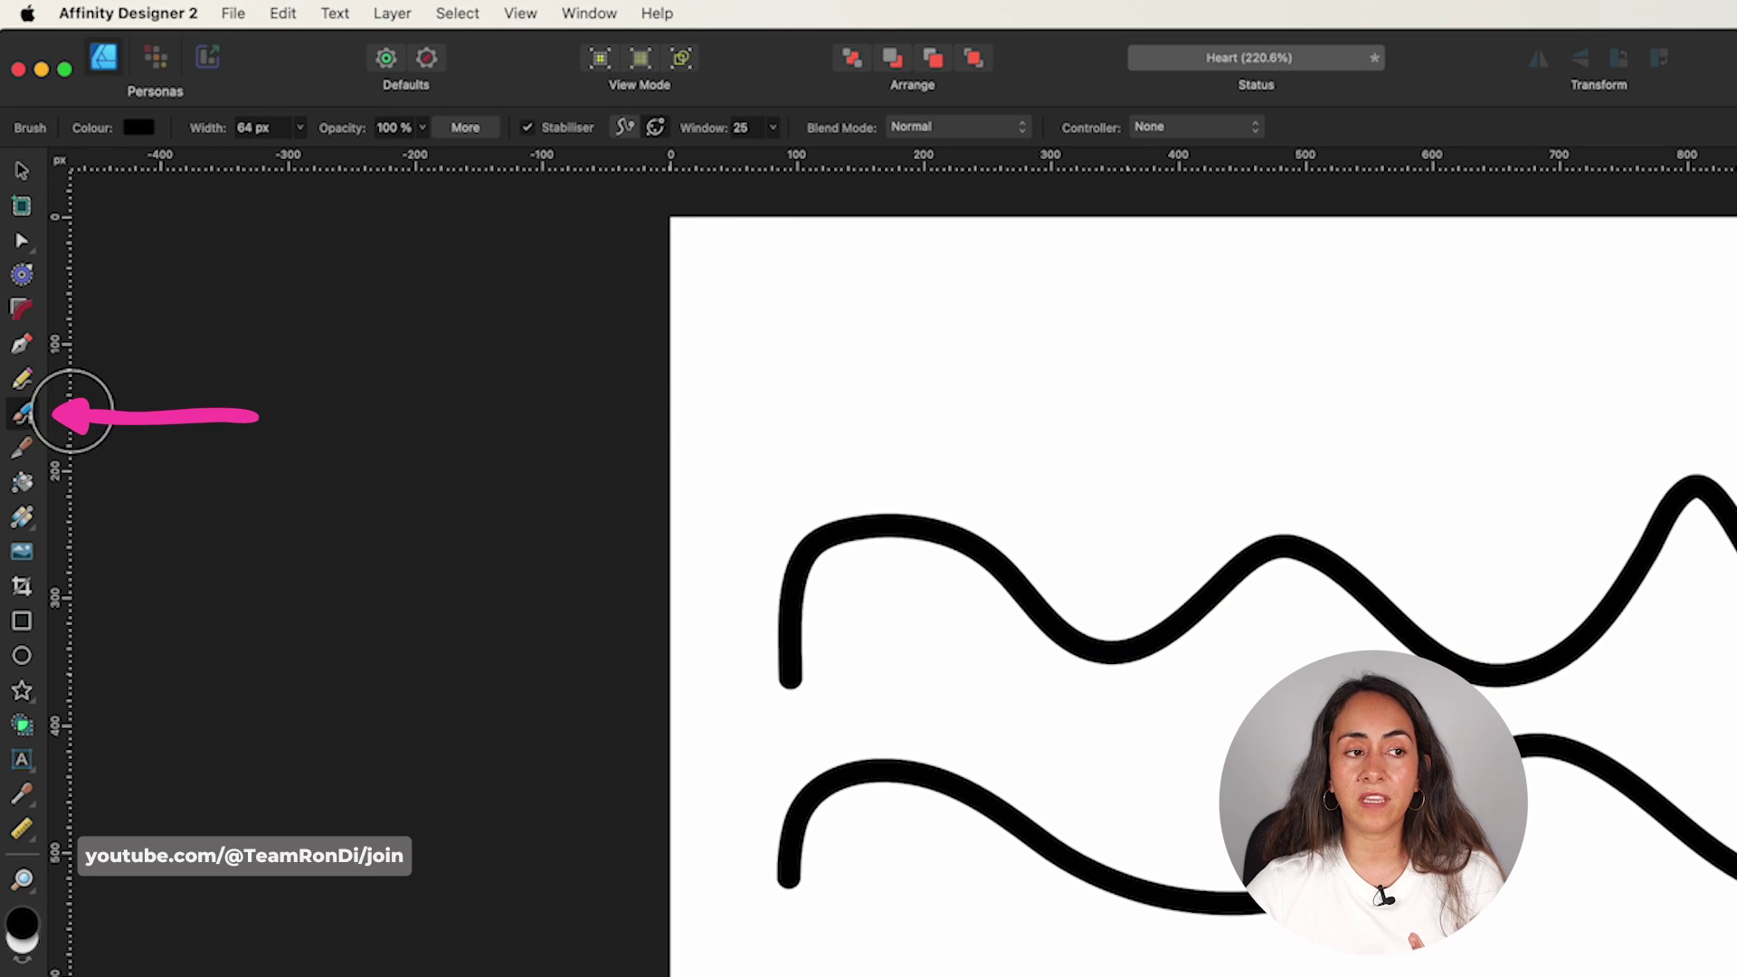
{"action": "mouse_move", "coordinate": [814, 424]}
{"action": "left_mouse_down"}
{"action": "mouse_move", "coordinate": [795, 433]}
{"action": "mouse_move", "coordinate": [1001, 426]}
{"action": "mouse_move", "coordinate": [1247, 299]}
{"action": "mouse_move", "coordinate": [1474, 353]}
{"action": "mouse_move", "coordinate": [1689, 320]}
{"action": "left_mouse_up"}
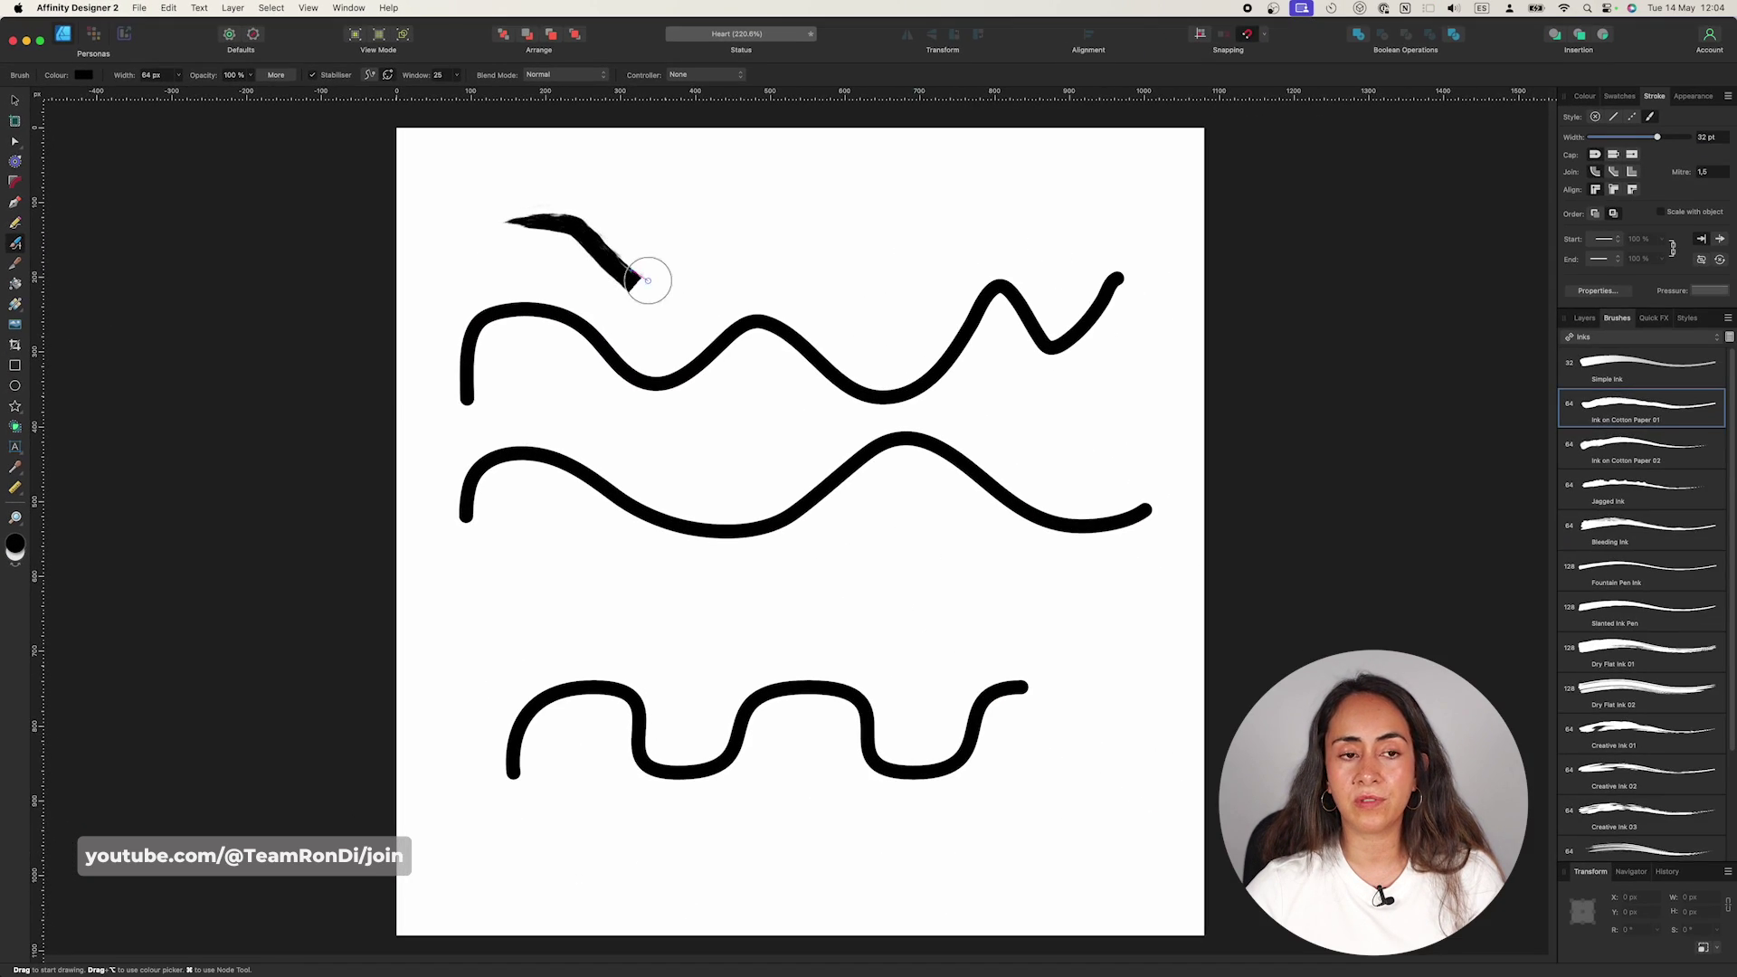
{"action": "mouse_move", "coordinate": [1080, 197]}
{"action": "left_mouse_down"}
{"action": "mouse_move", "coordinate": [1132, 229]}
{"action": "mouse_move", "coordinate": [1174, 203]}
{"action": "left_mouse_up"}
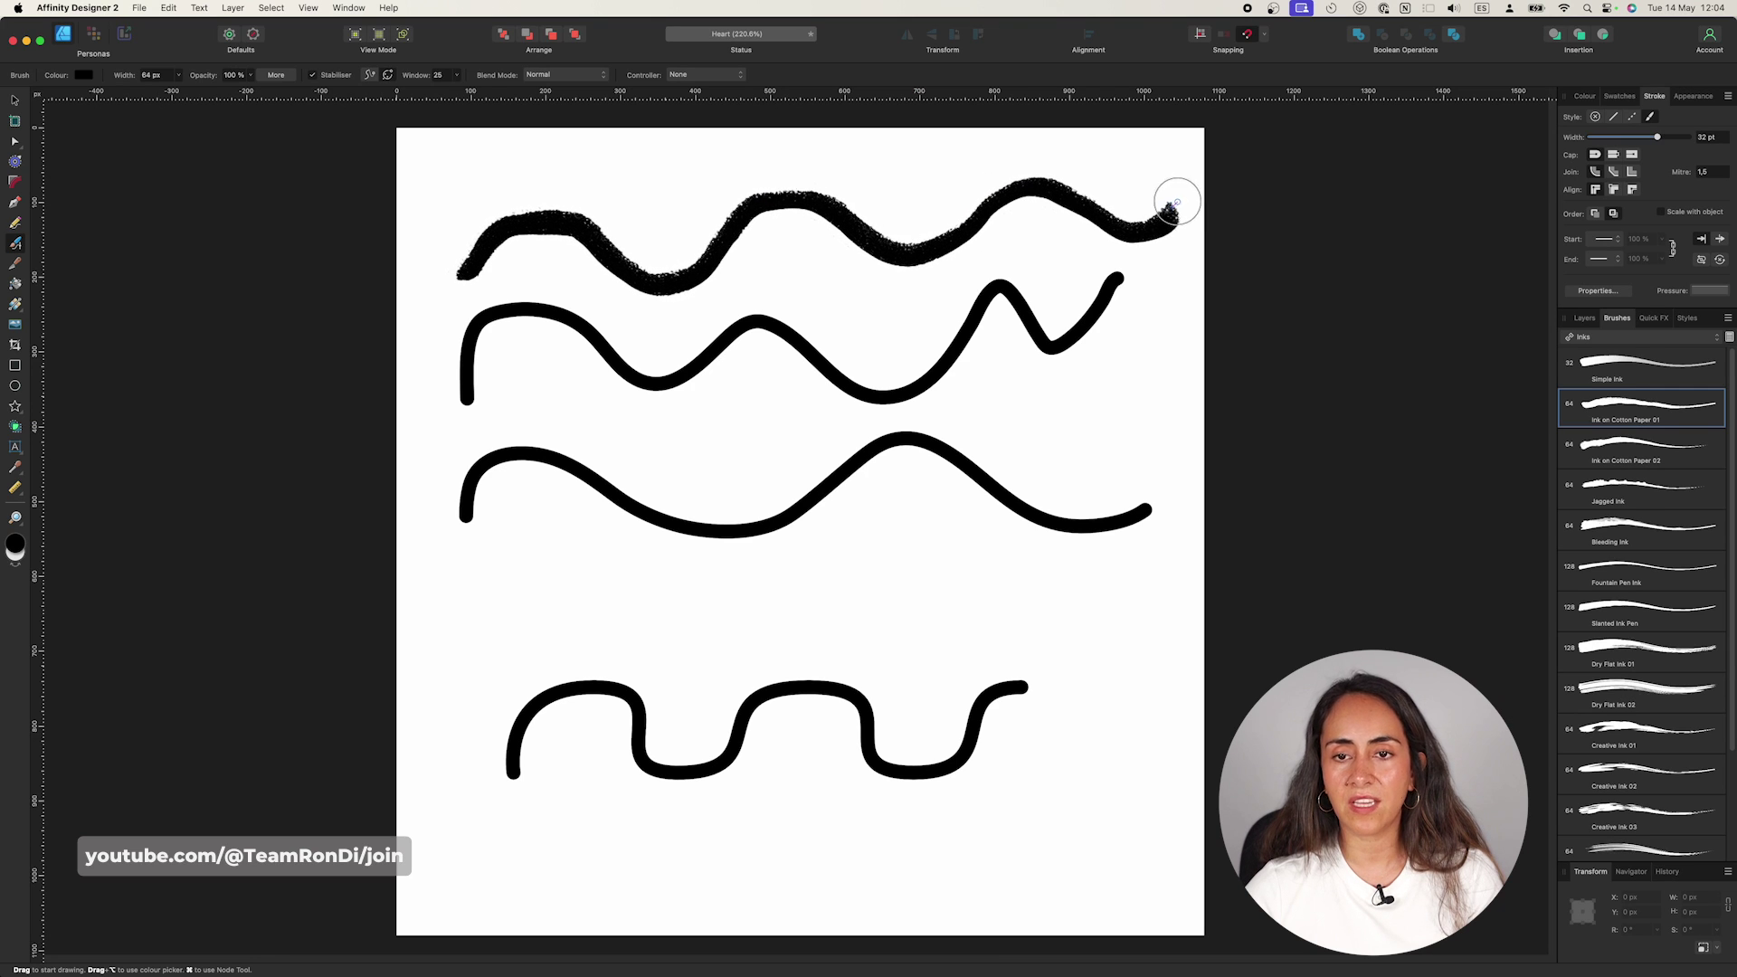
{"action": "key", "text": "v"}
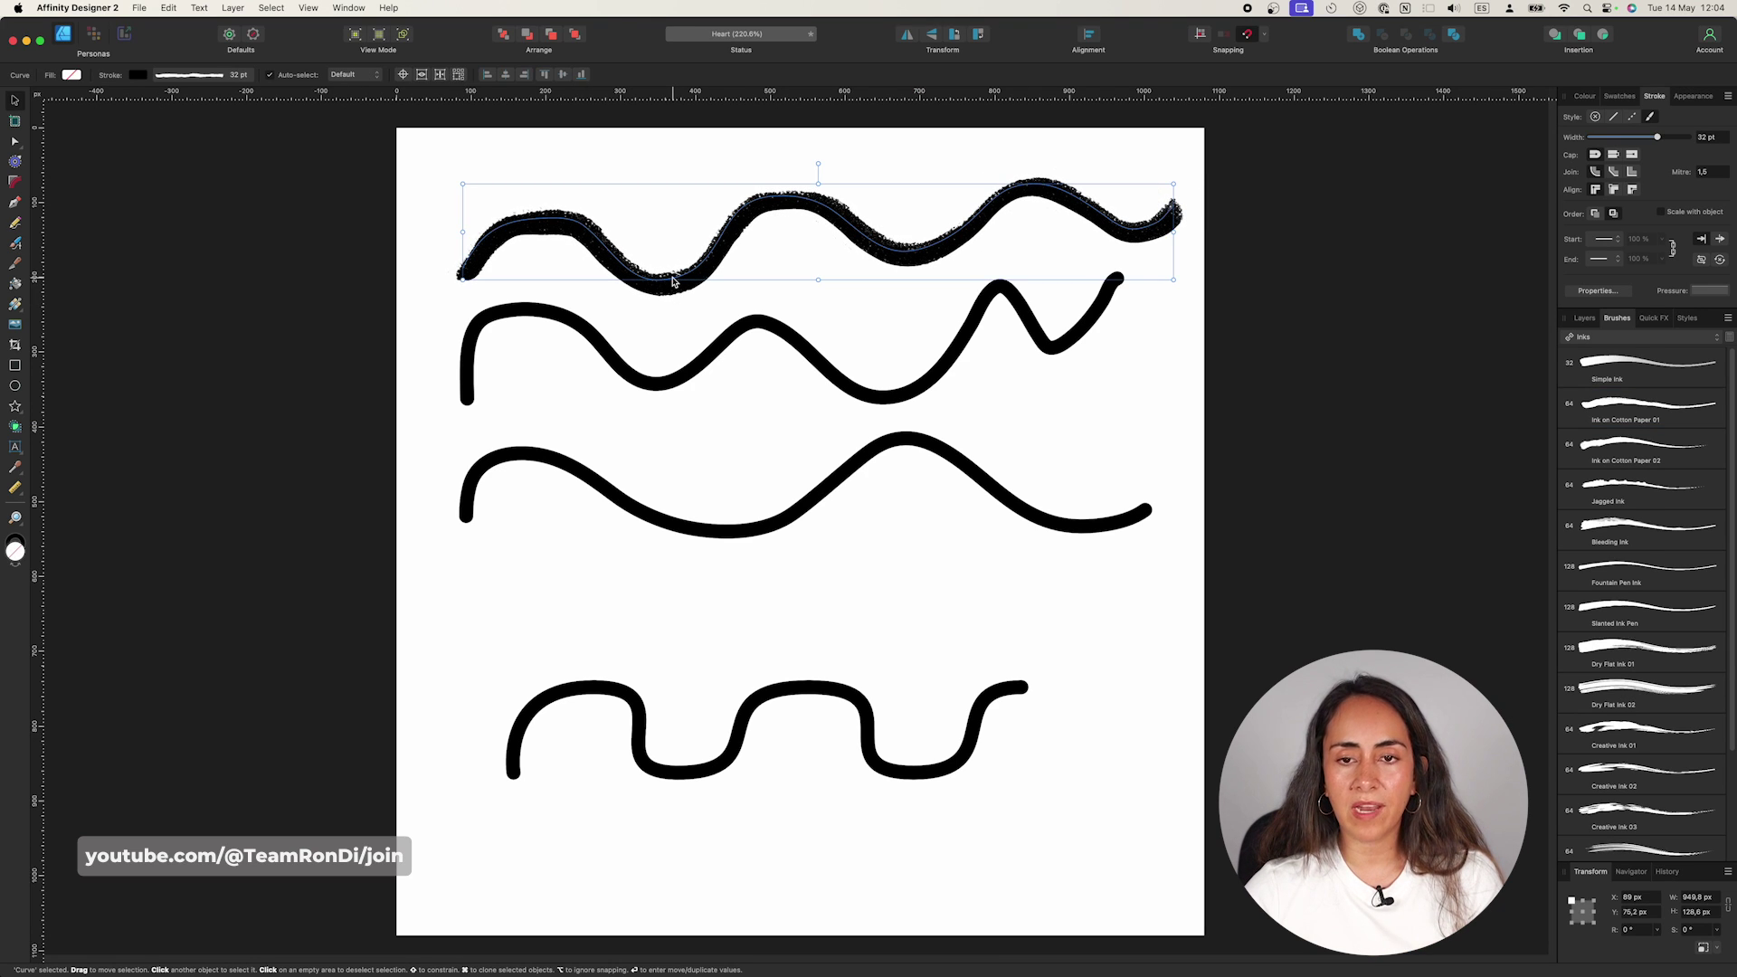
{"action": "left_click", "coordinate": [21, 146]}
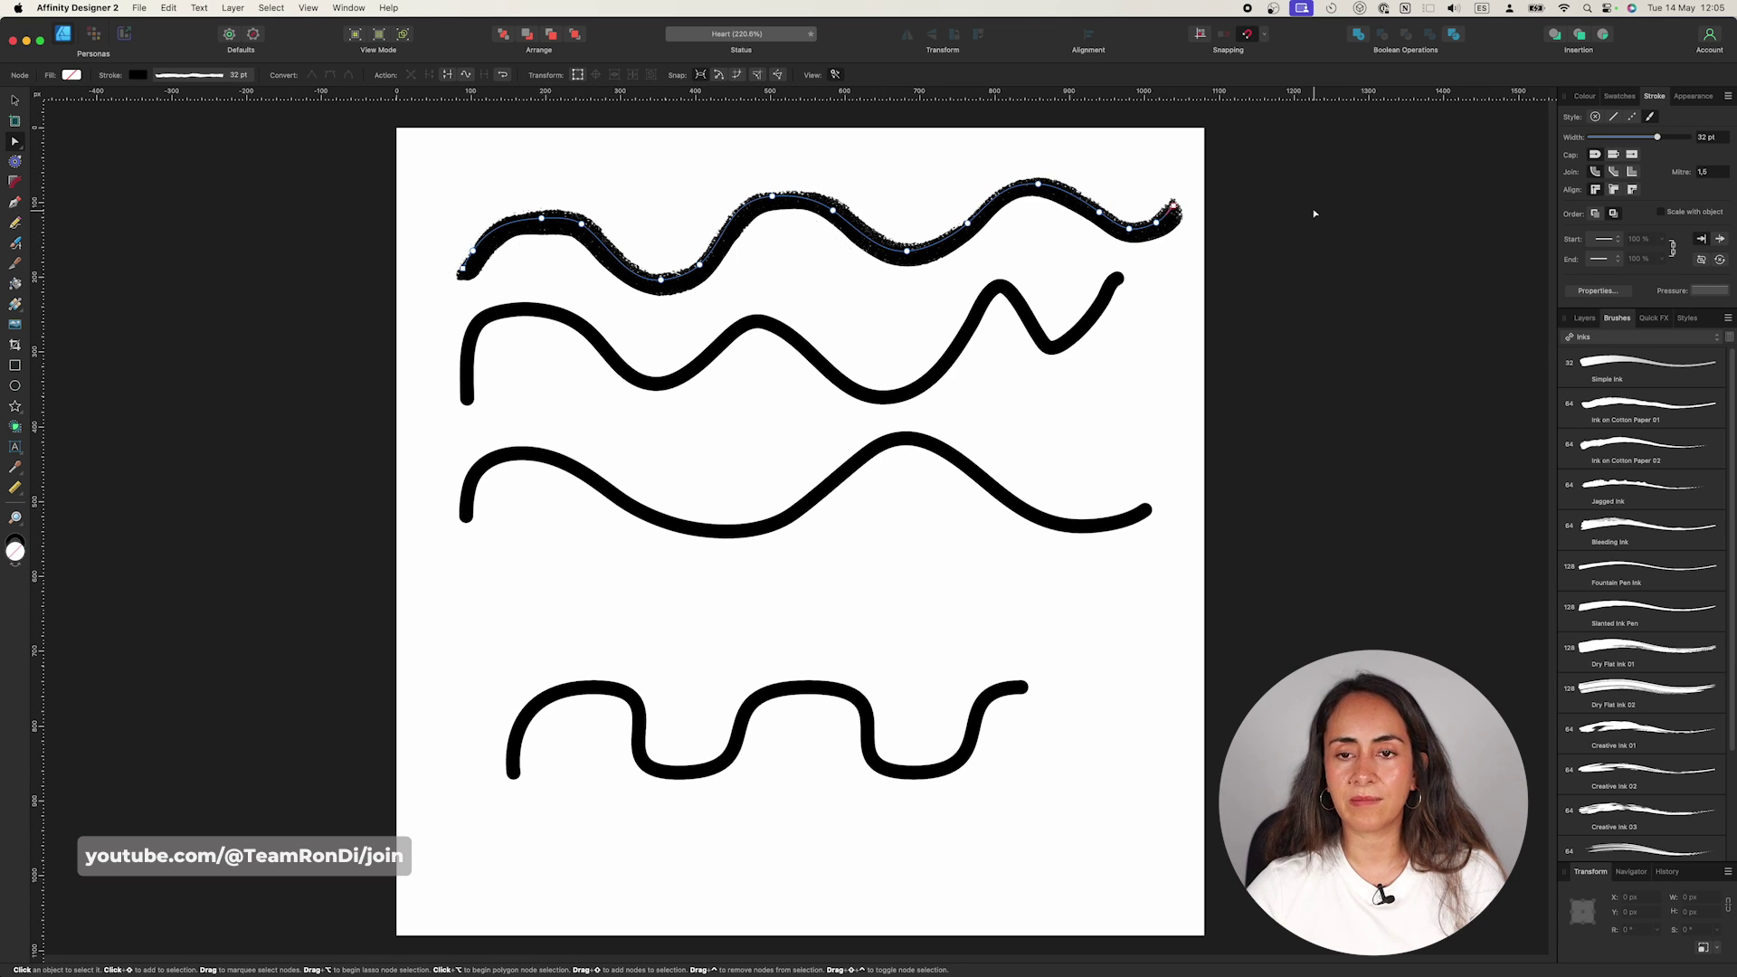
- Draw a tighter wave-shaped curve above the existing pen curve with the Pen tool and a wavy Pencil line near the page's bottom
{"action": "key", "text": "p"}
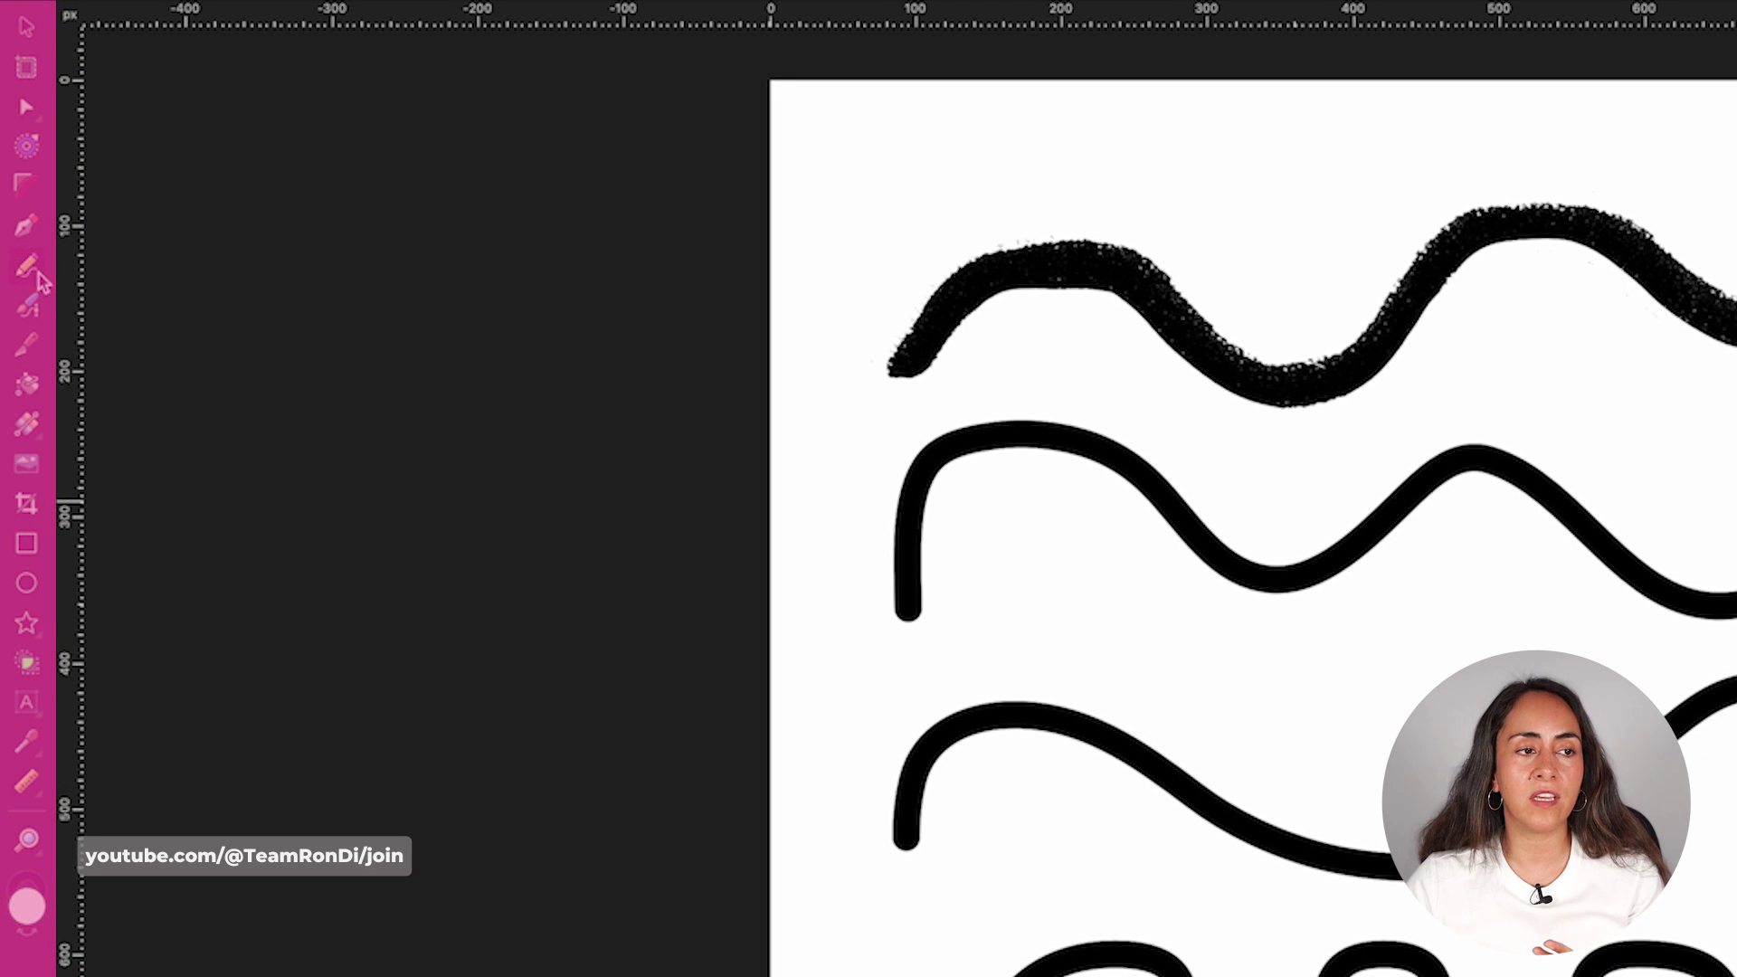
{"action": "mouse_move", "coordinate": [522, 871]}
{"action": "left_mouse_down"}
{"action": "mouse_move", "coordinate": [673, 853]}
{"action": "mouse_move", "coordinate": [953, 786]}
{"action": "mouse_move", "coordinate": [1028, 798]}
{"action": "mouse_move", "coordinate": [1157, 747]}
{"action": "left_mouse_up"}
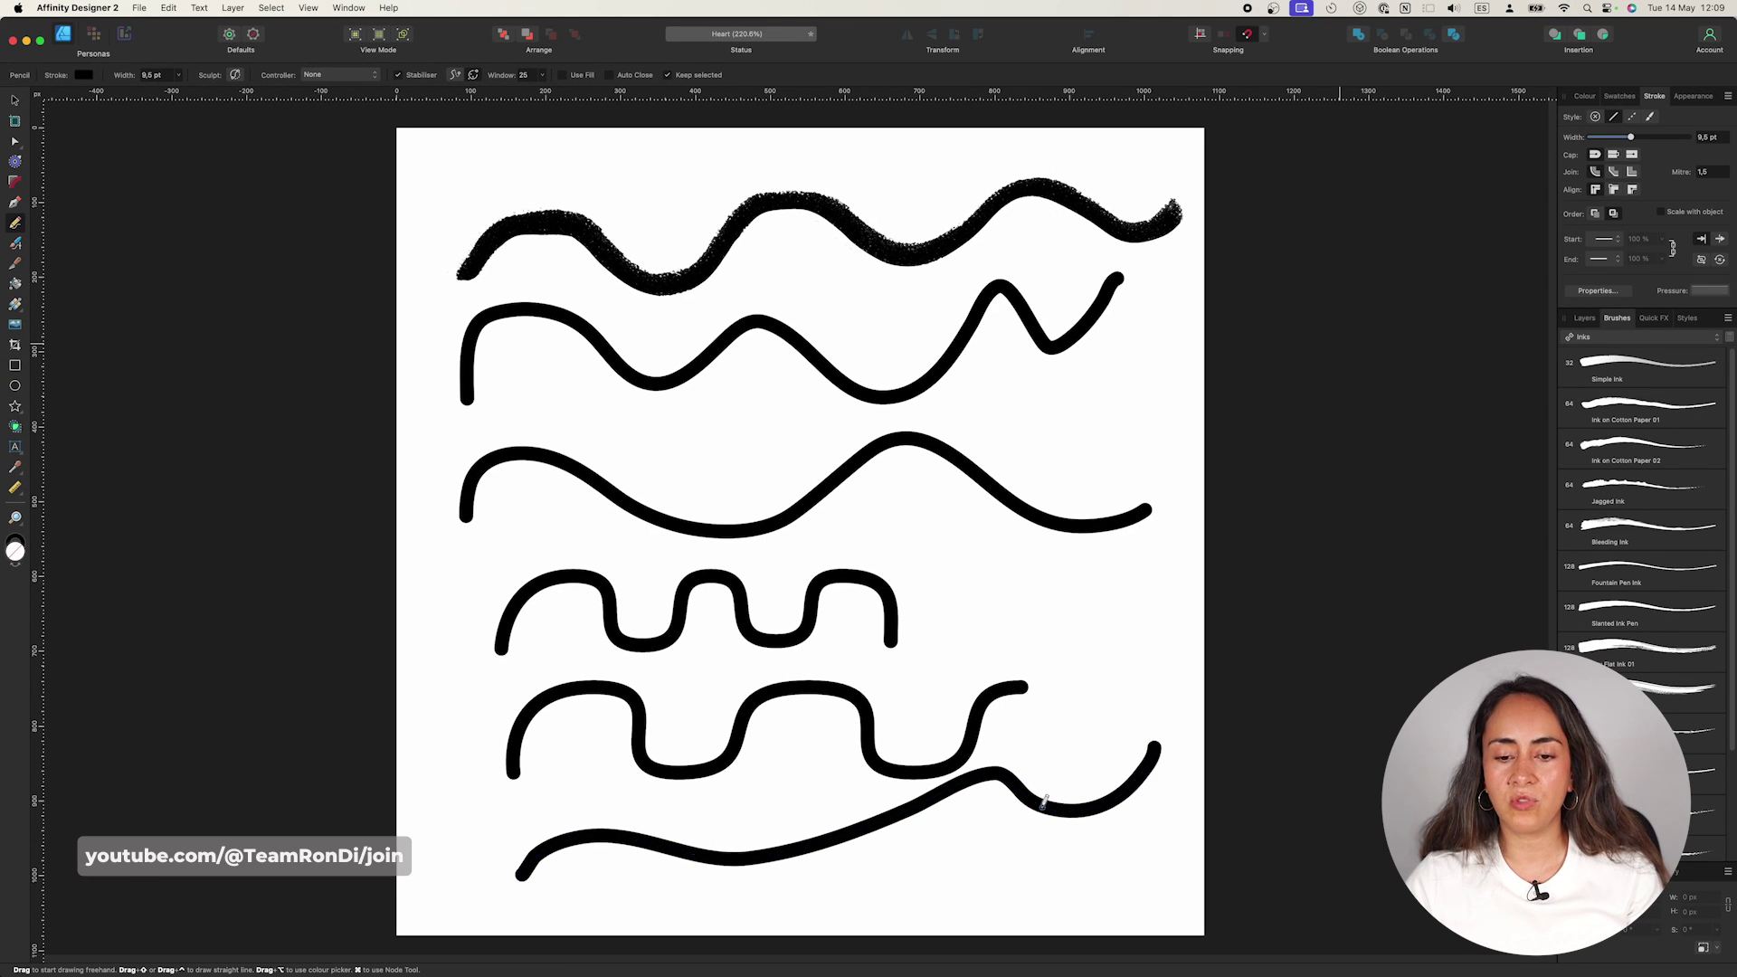
- Draw a short pencil stroke downward from the bottom wavy line and undo it
{"action": "mouse_move", "coordinate": [1042, 808]}
{"action": "left_mouse_down"}
{"action": "mouse_move", "coordinate": [1034, 873]}
{"action": "mouse_move", "coordinate": [1104, 939]}
{"action": "left_mouse_up"}
{"action": "key", "text": "super+z"}
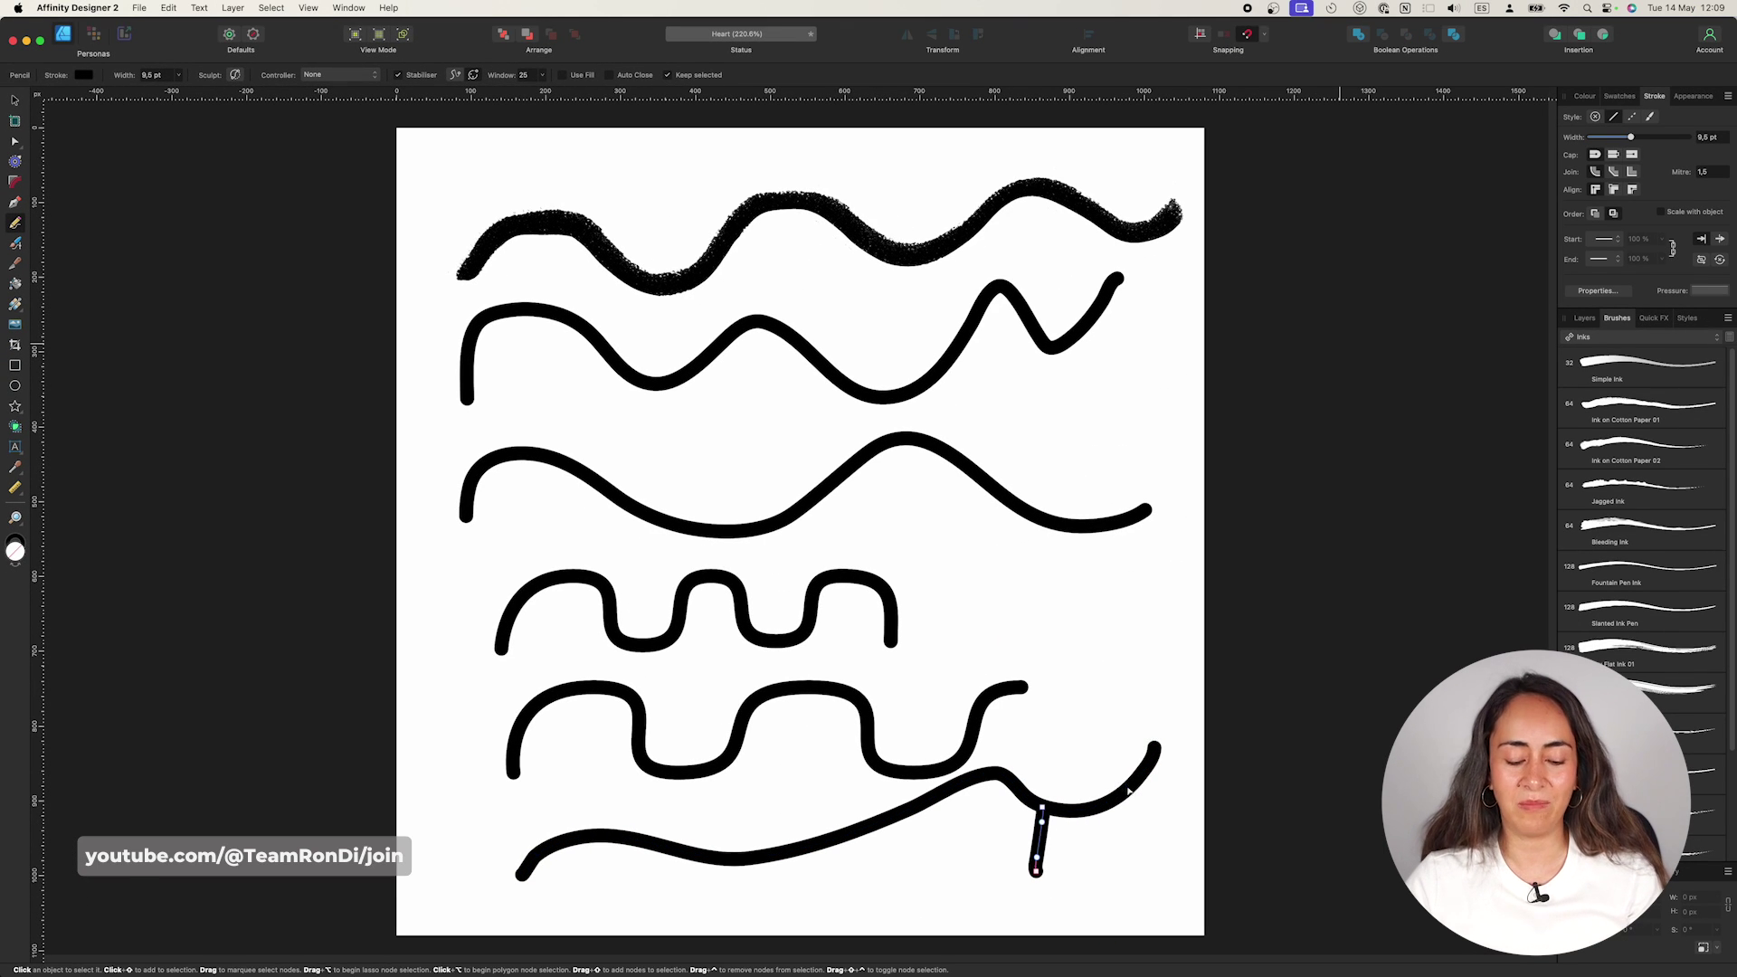
{"action": "key", "text": "super+z"}
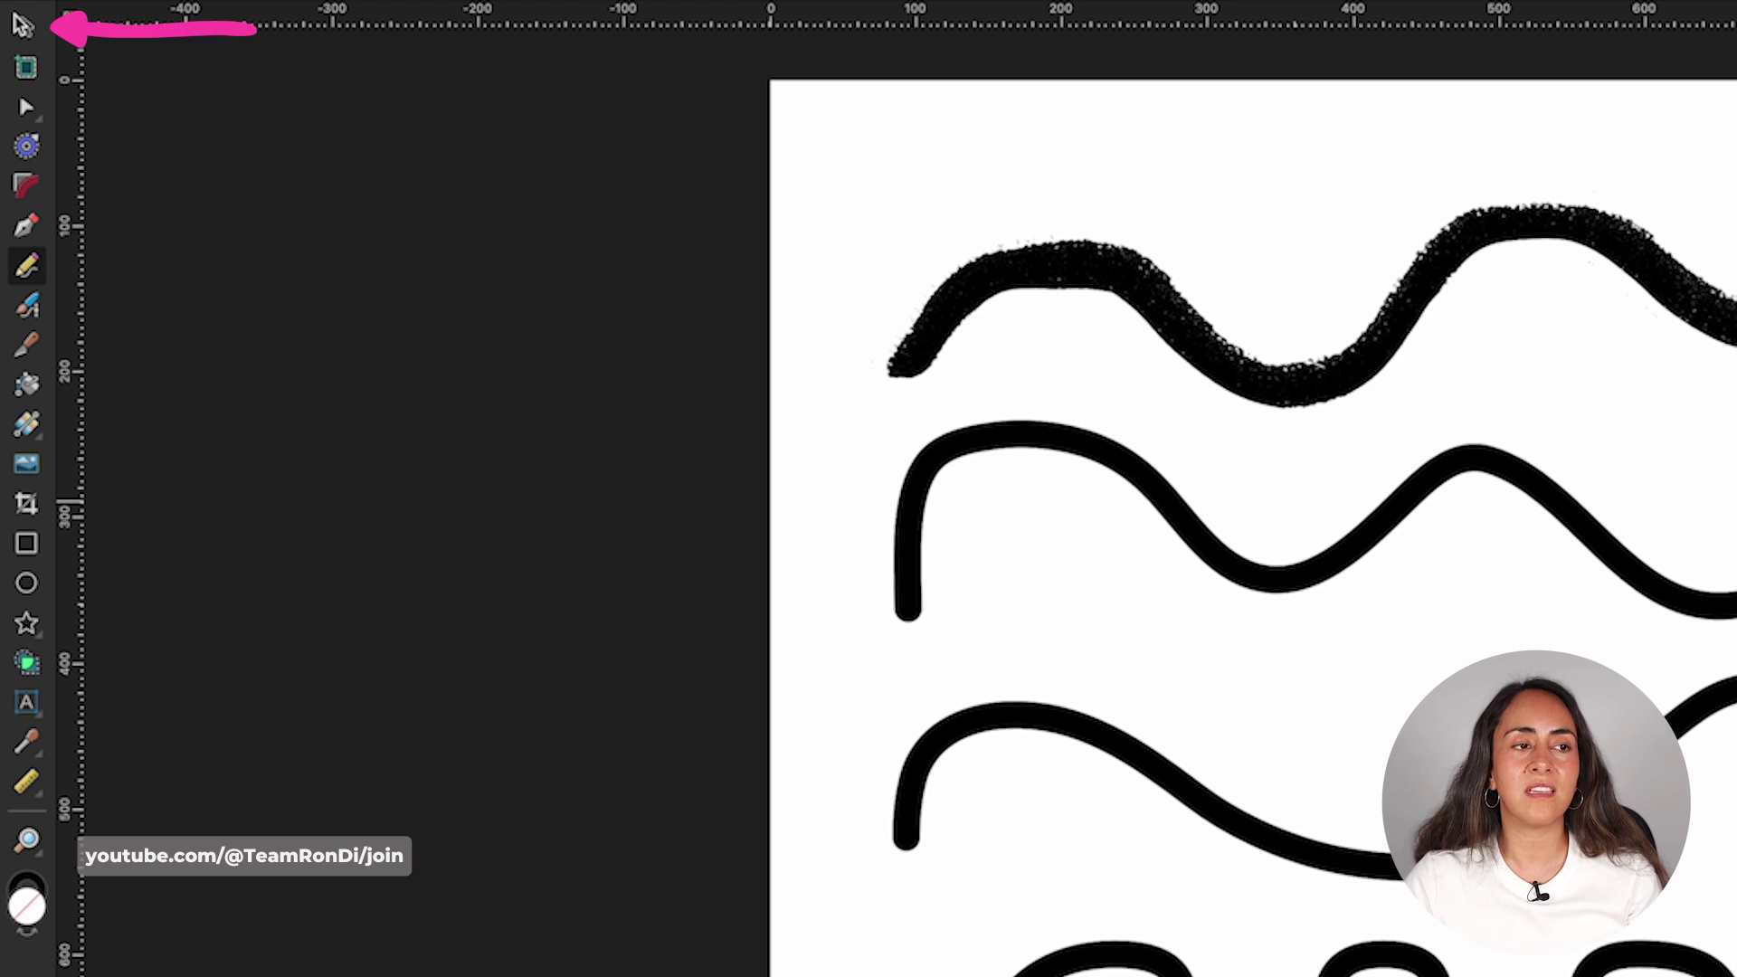
- Move the bottom pencil line down and right, the wider pen curve left and the tighter pen curve right, partly off the page
{"action": "left_click", "coordinate": [25, 25]}
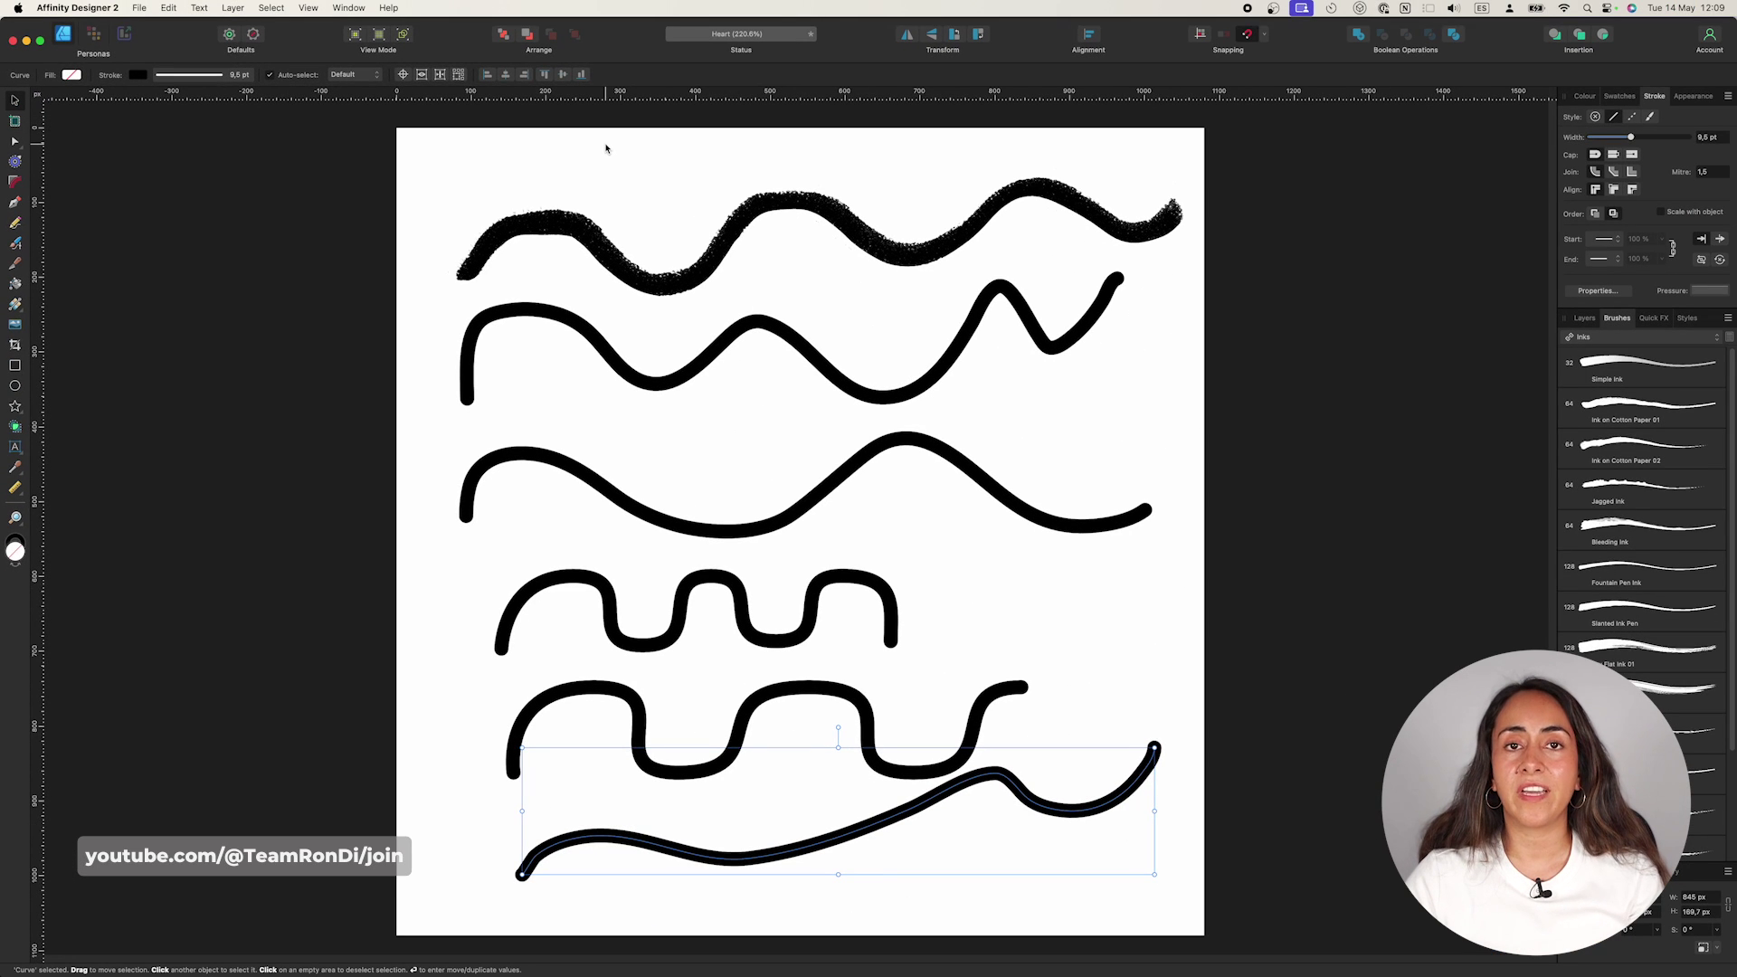
{"action": "key", "text": "v"}
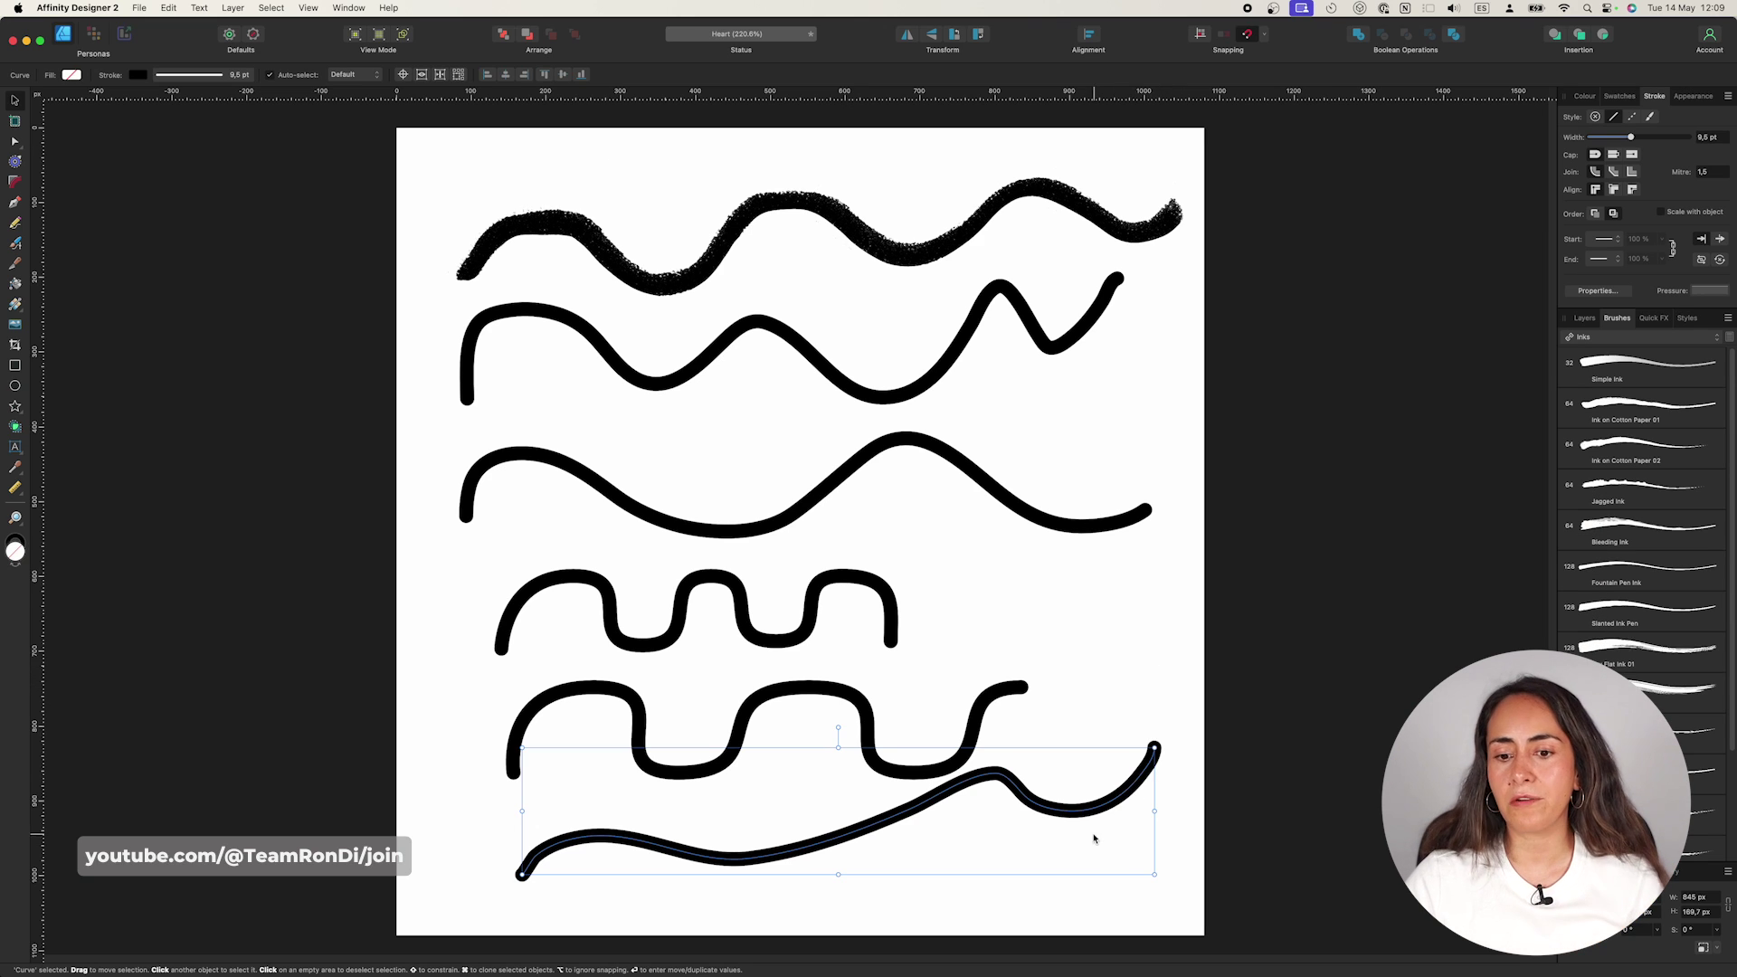
{"action": "left_click_drag", "start_coordinate": [1068, 815], "coordinate": [1183, 853]}
{"action": "left_click_drag", "start_coordinate": [945, 760], "coordinate": [636, 832]}
{"action": "left_click", "coordinate": [783, 639]}
{"action": "left_click_drag", "start_coordinate": [1141, 708], "coordinate": [1157, 705]}
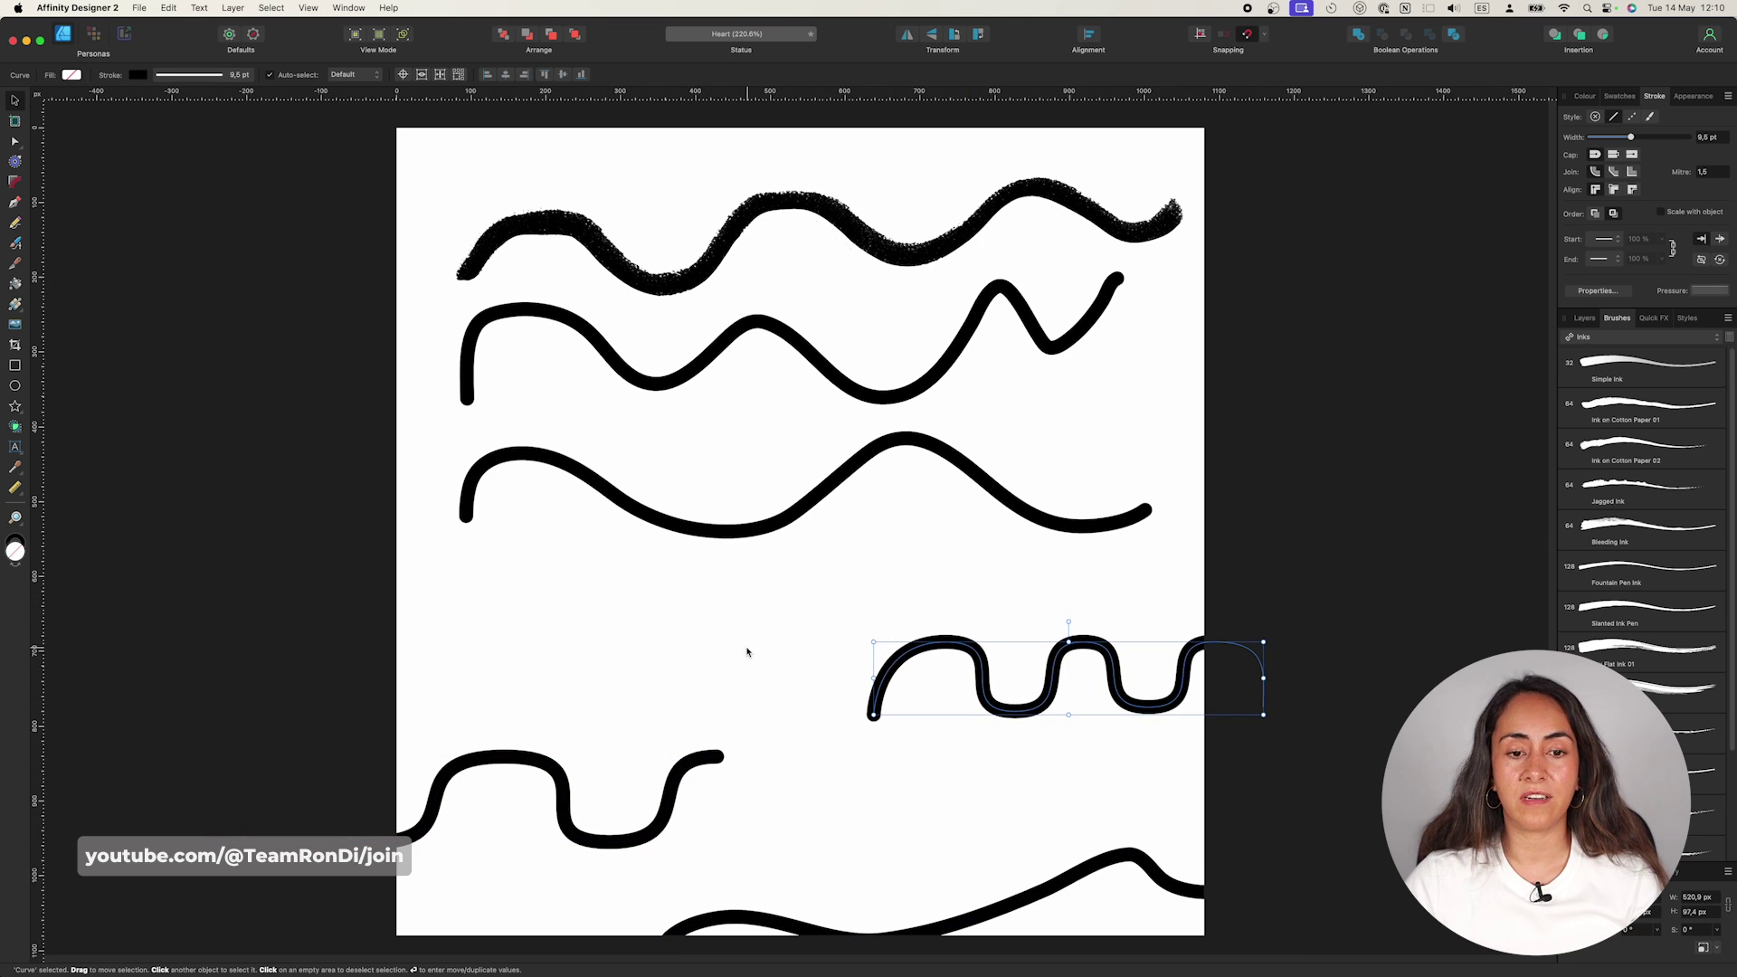
{"action": "left_click", "coordinate": [729, 649]}
- Move the middle wavy pencil line slightly down and stretch it taller
{"action": "left_click", "coordinate": [1084, 530]}
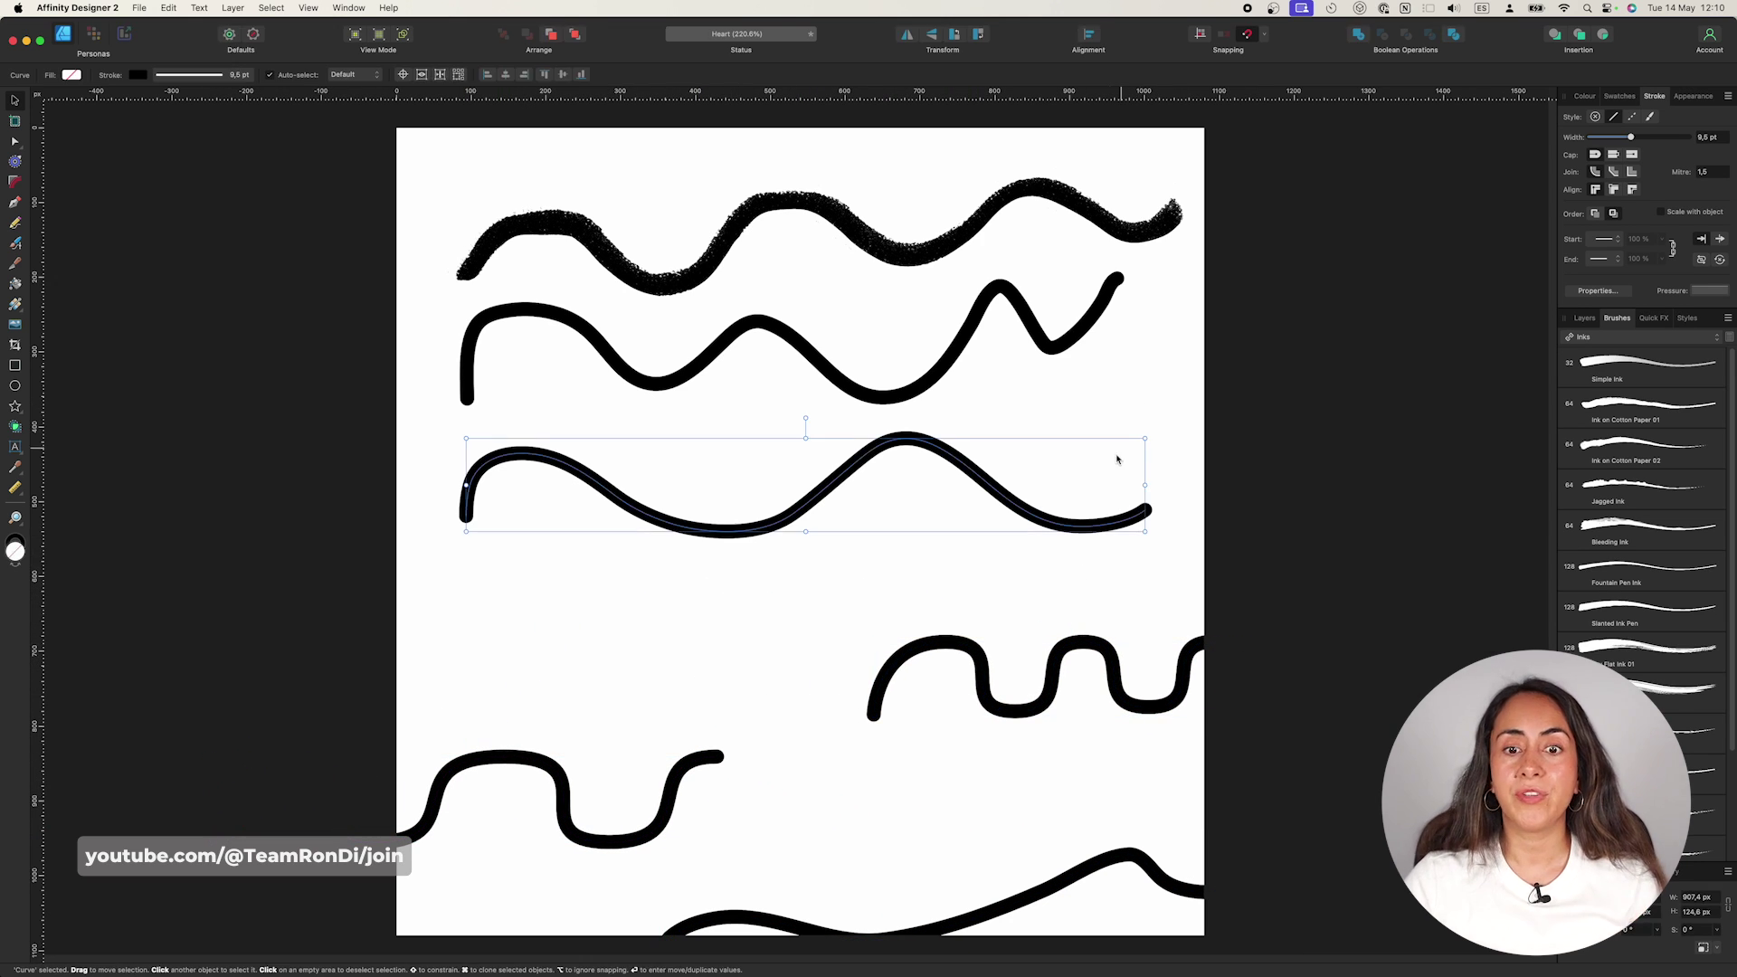
{"action": "left_click_drag", "start_coordinate": [991, 492], "coordinate": [1006, 553]}
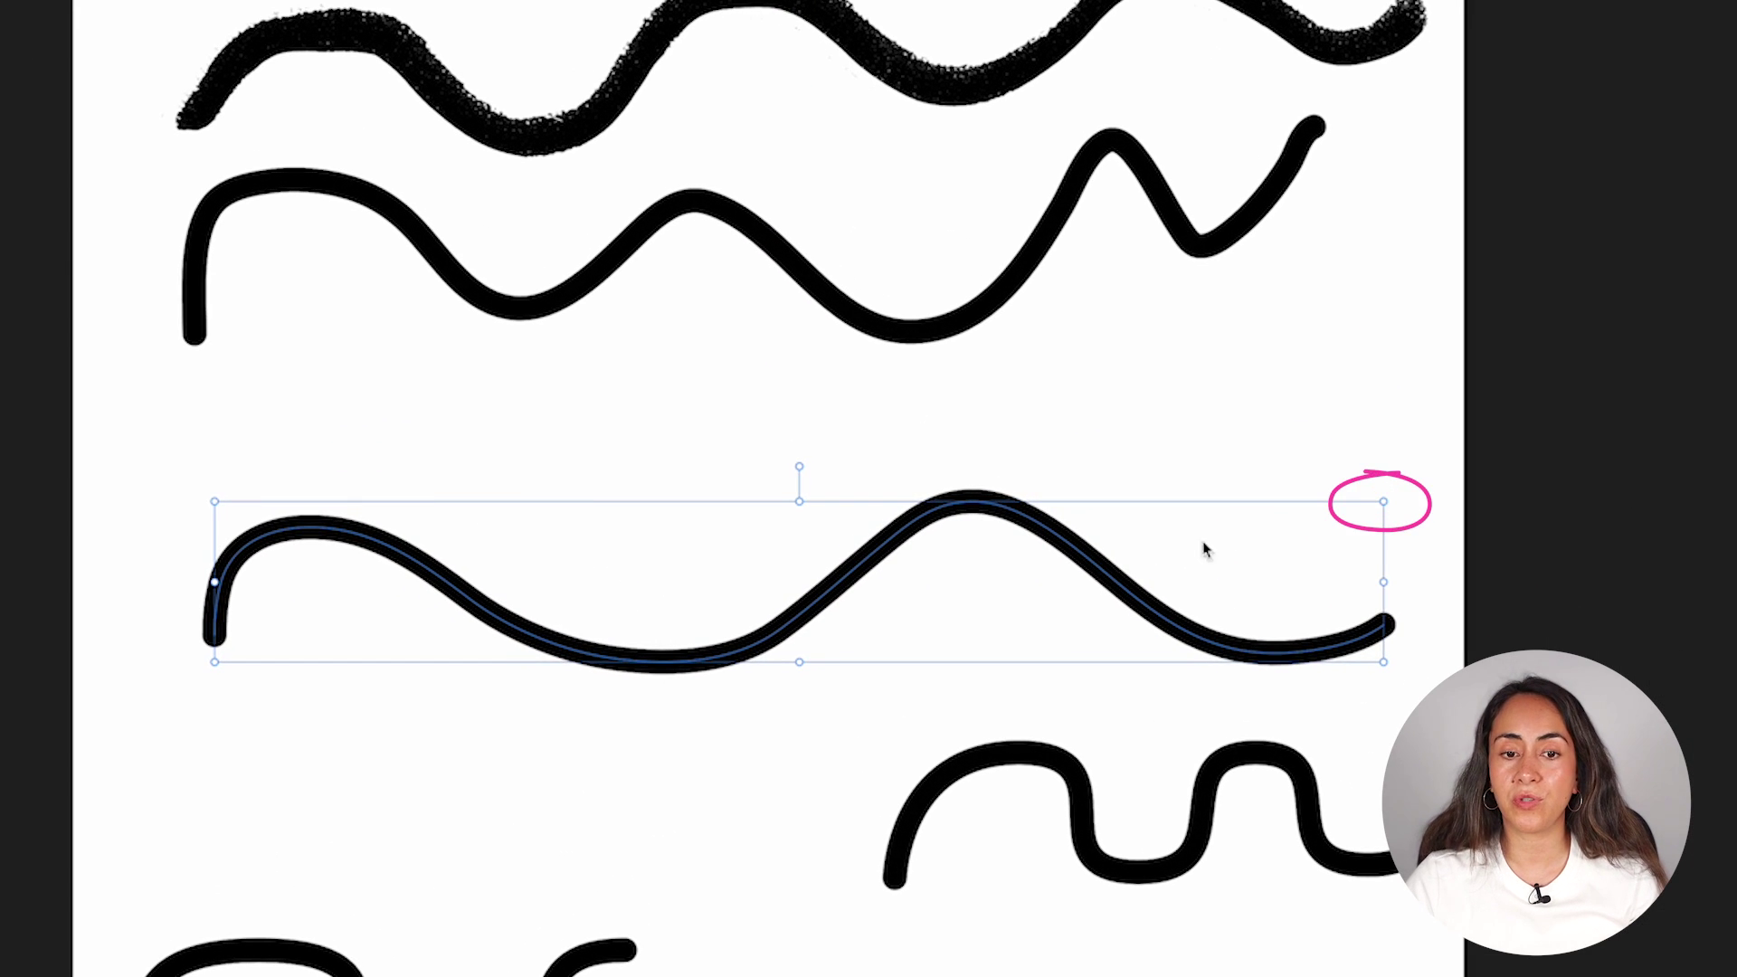
{"action": "left_click_drag", "start_coordinate": [1292, 499], "coordinate": [1385, 441]}
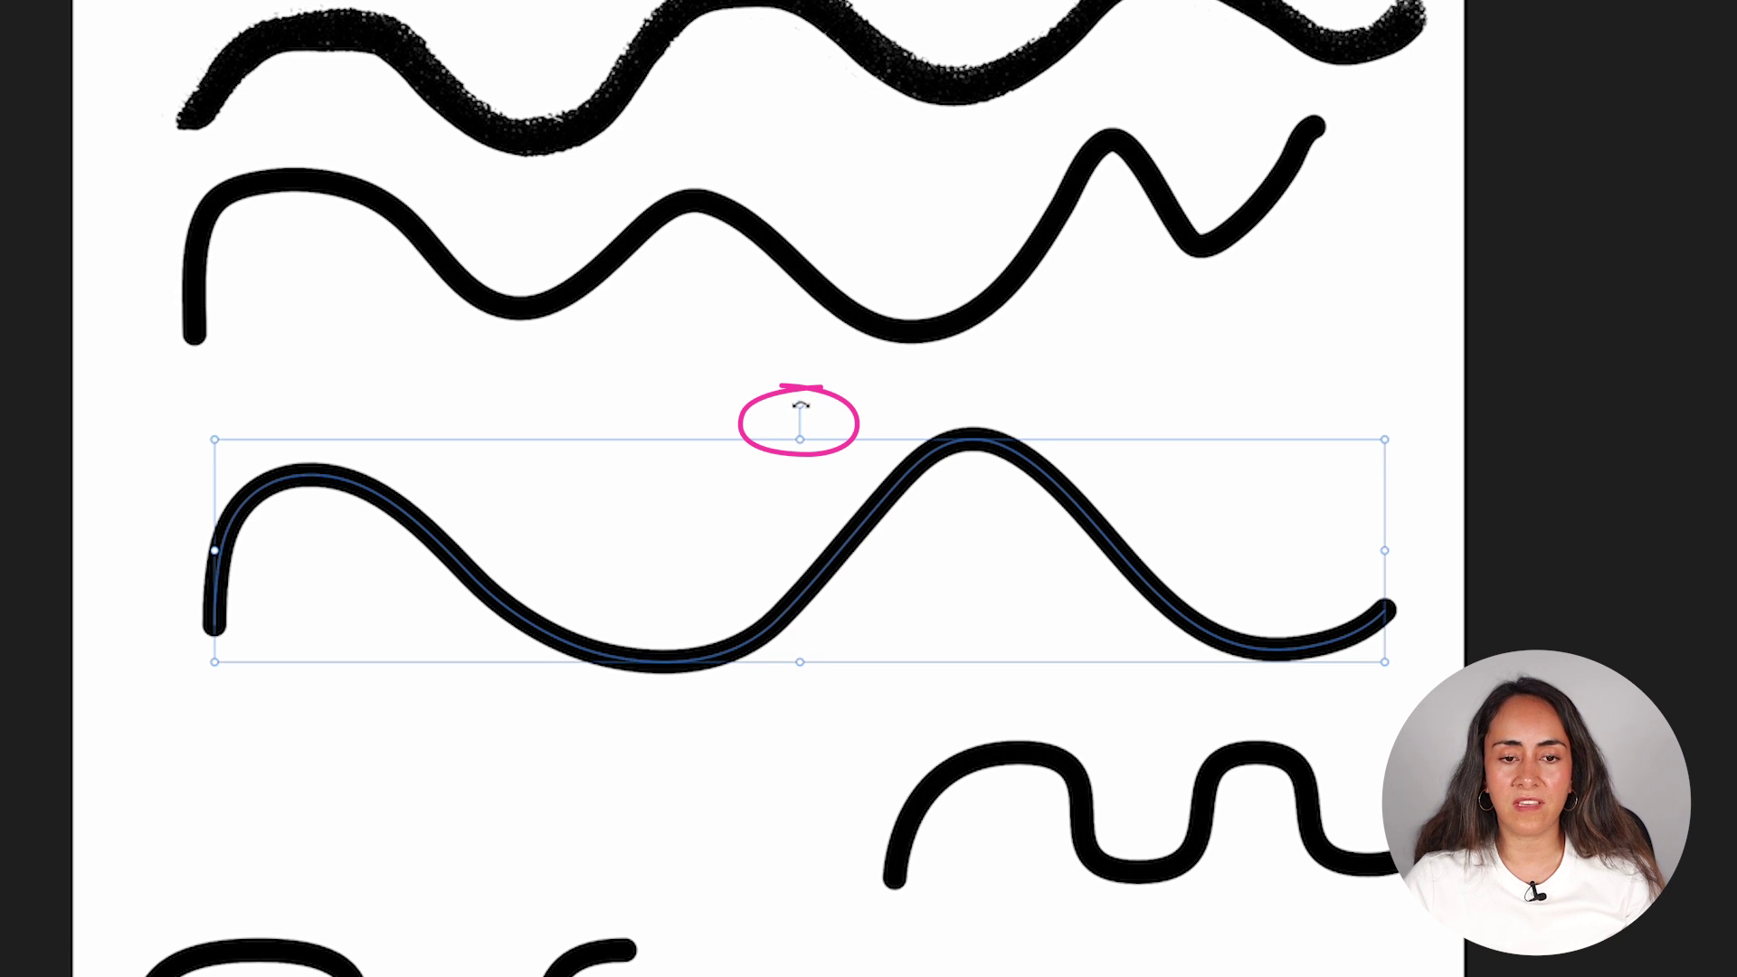
- Try rotating the middle wavy line and resizing it smaller, undoing each change
{"action": "left_click_drag", "start_coordinate": [800, 405], "coordinate": [711, 457]}
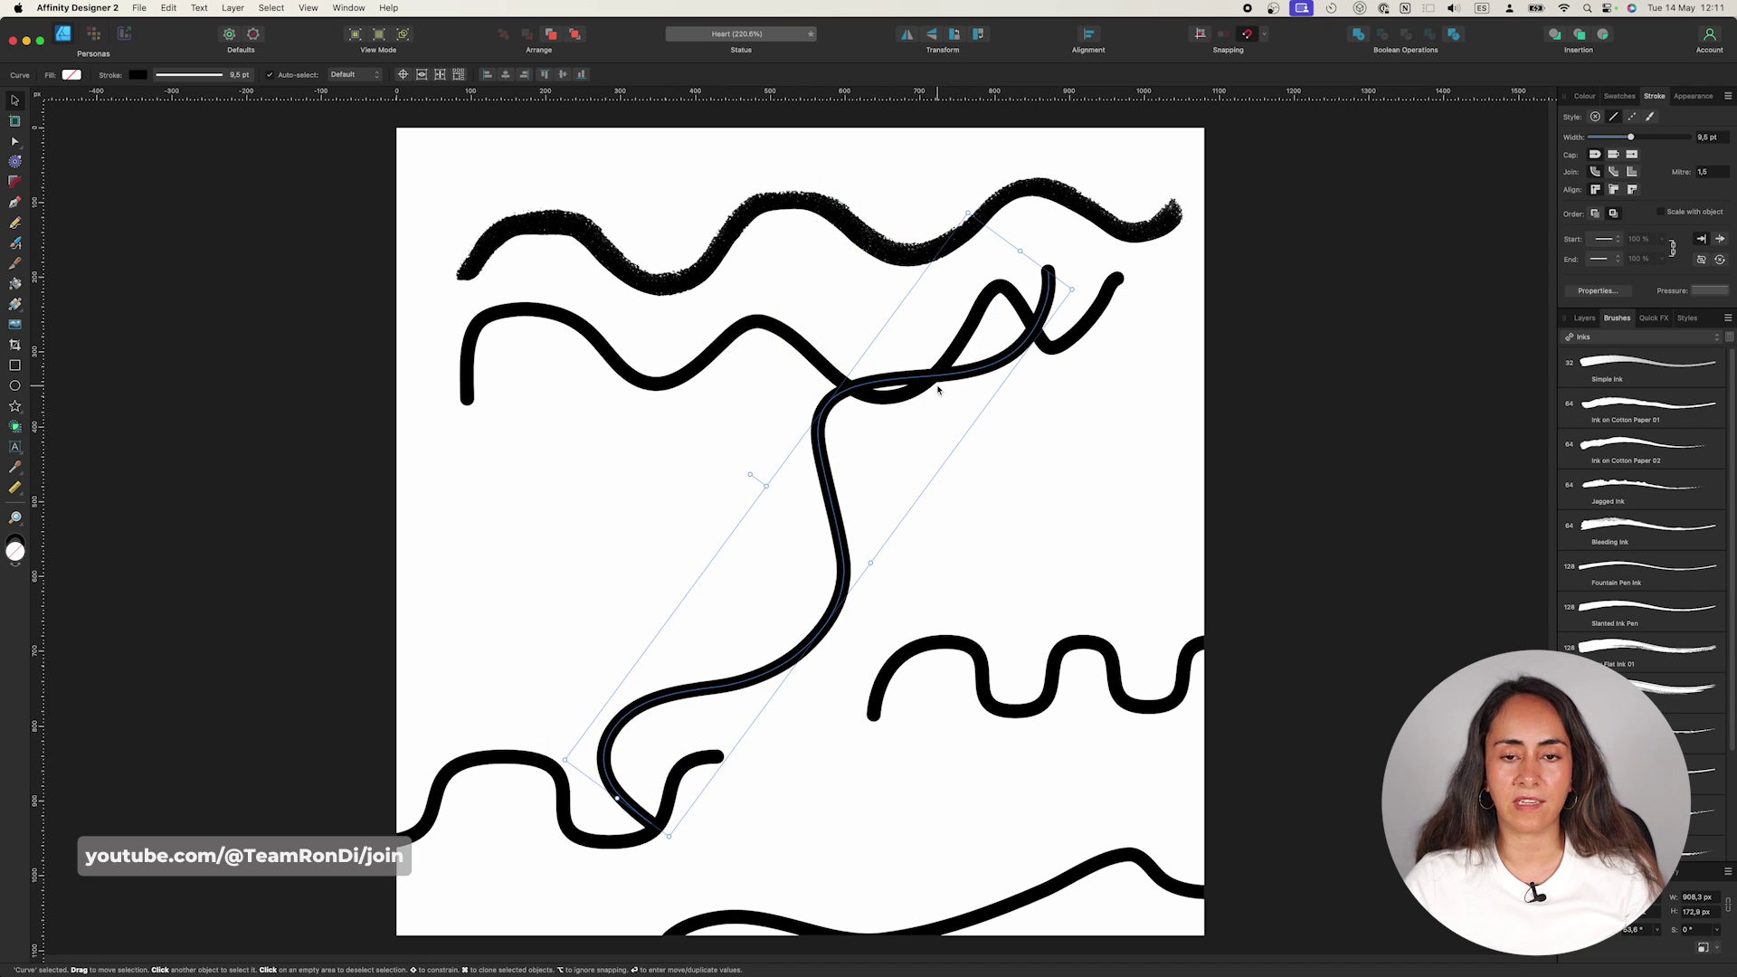
{"action": "key", "text": "super+z"}
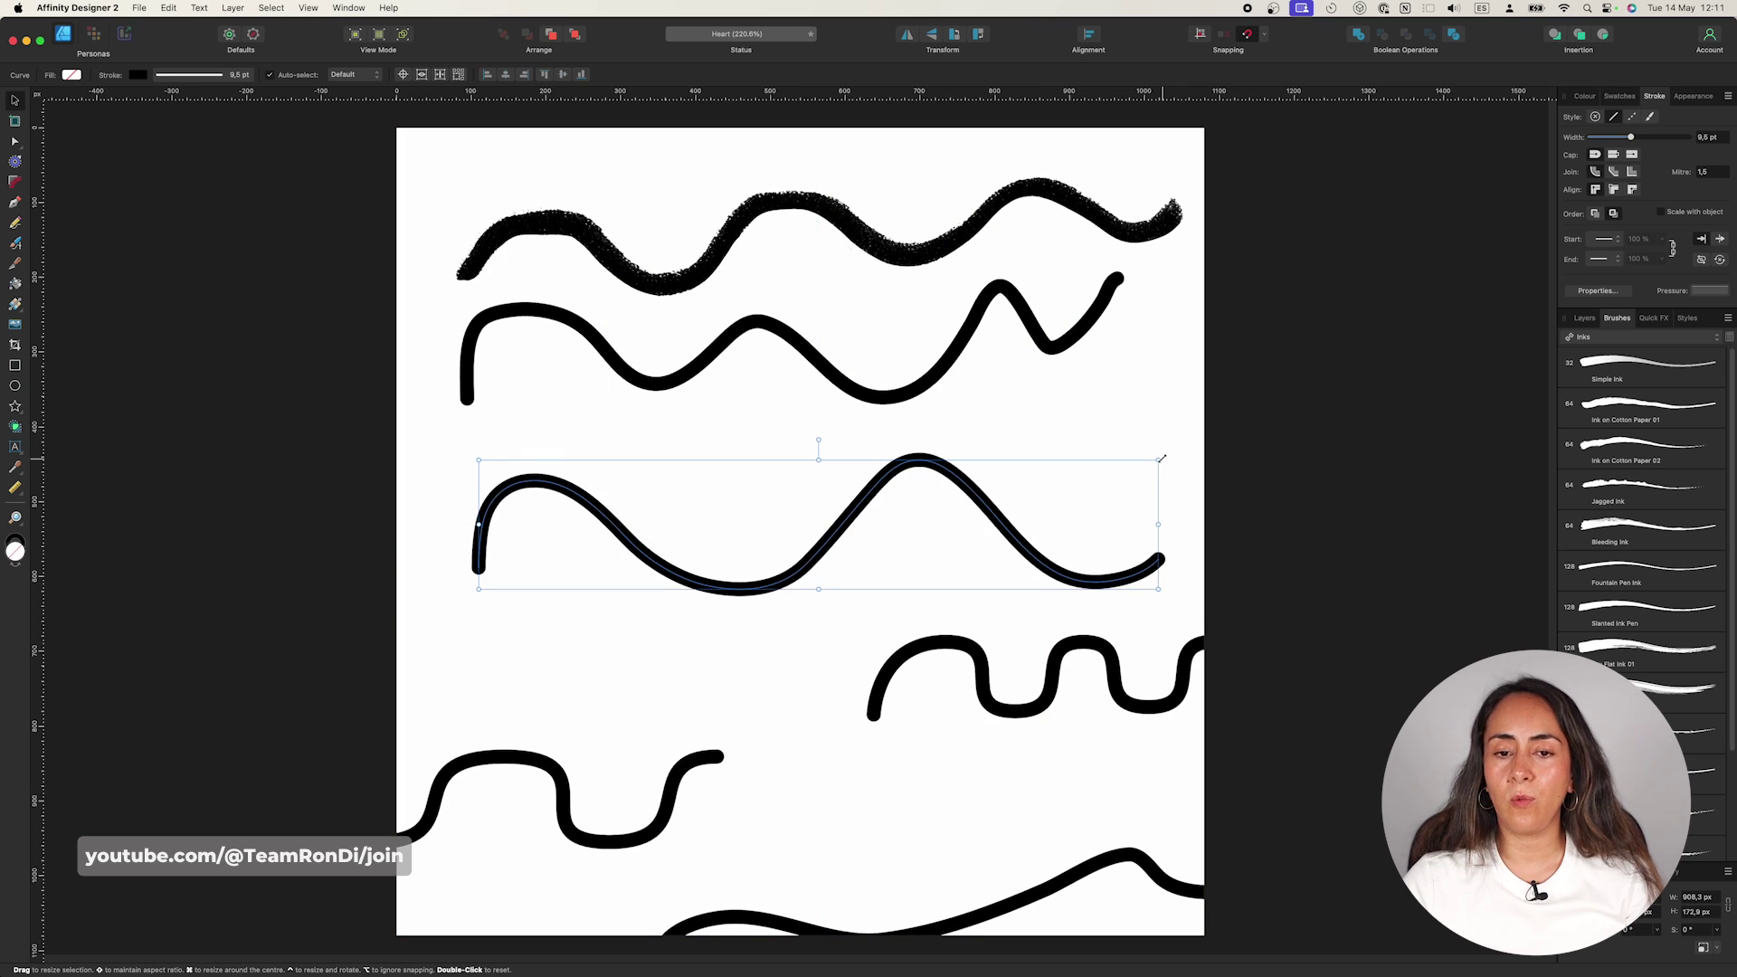
{"action": "left_click_drag", "start_coordinate": [1161, 459], "coordinate": [961, 501]}
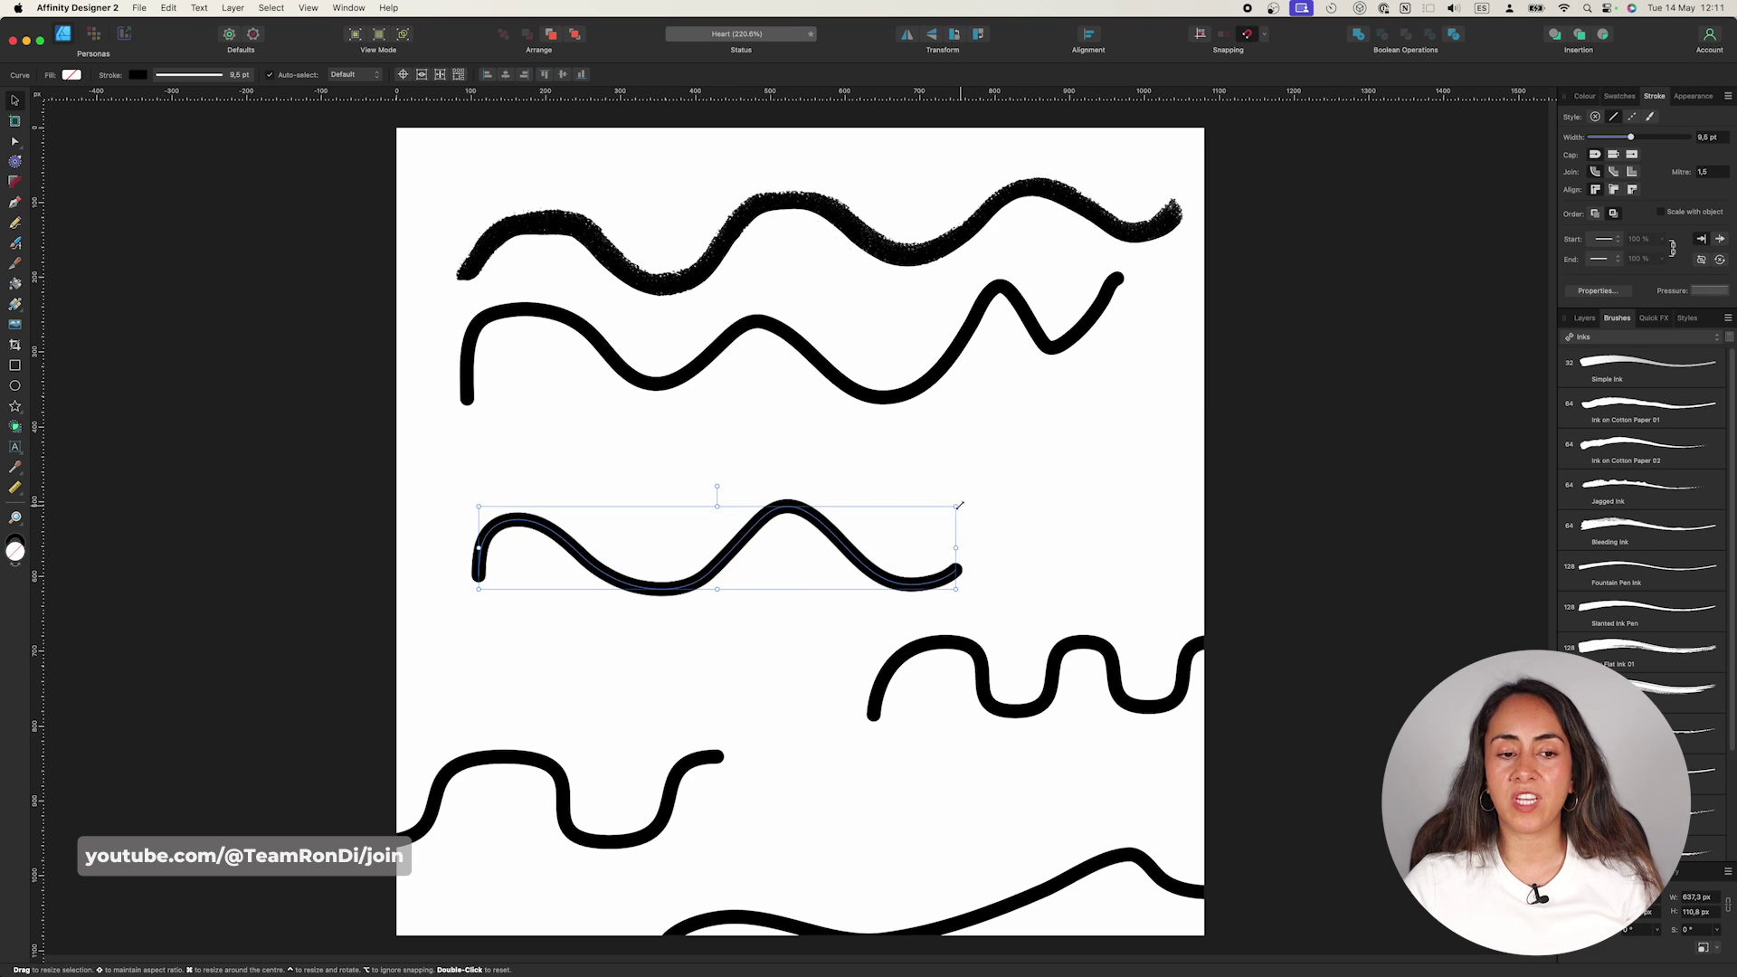
{"action": "key", "text": "super+z"}
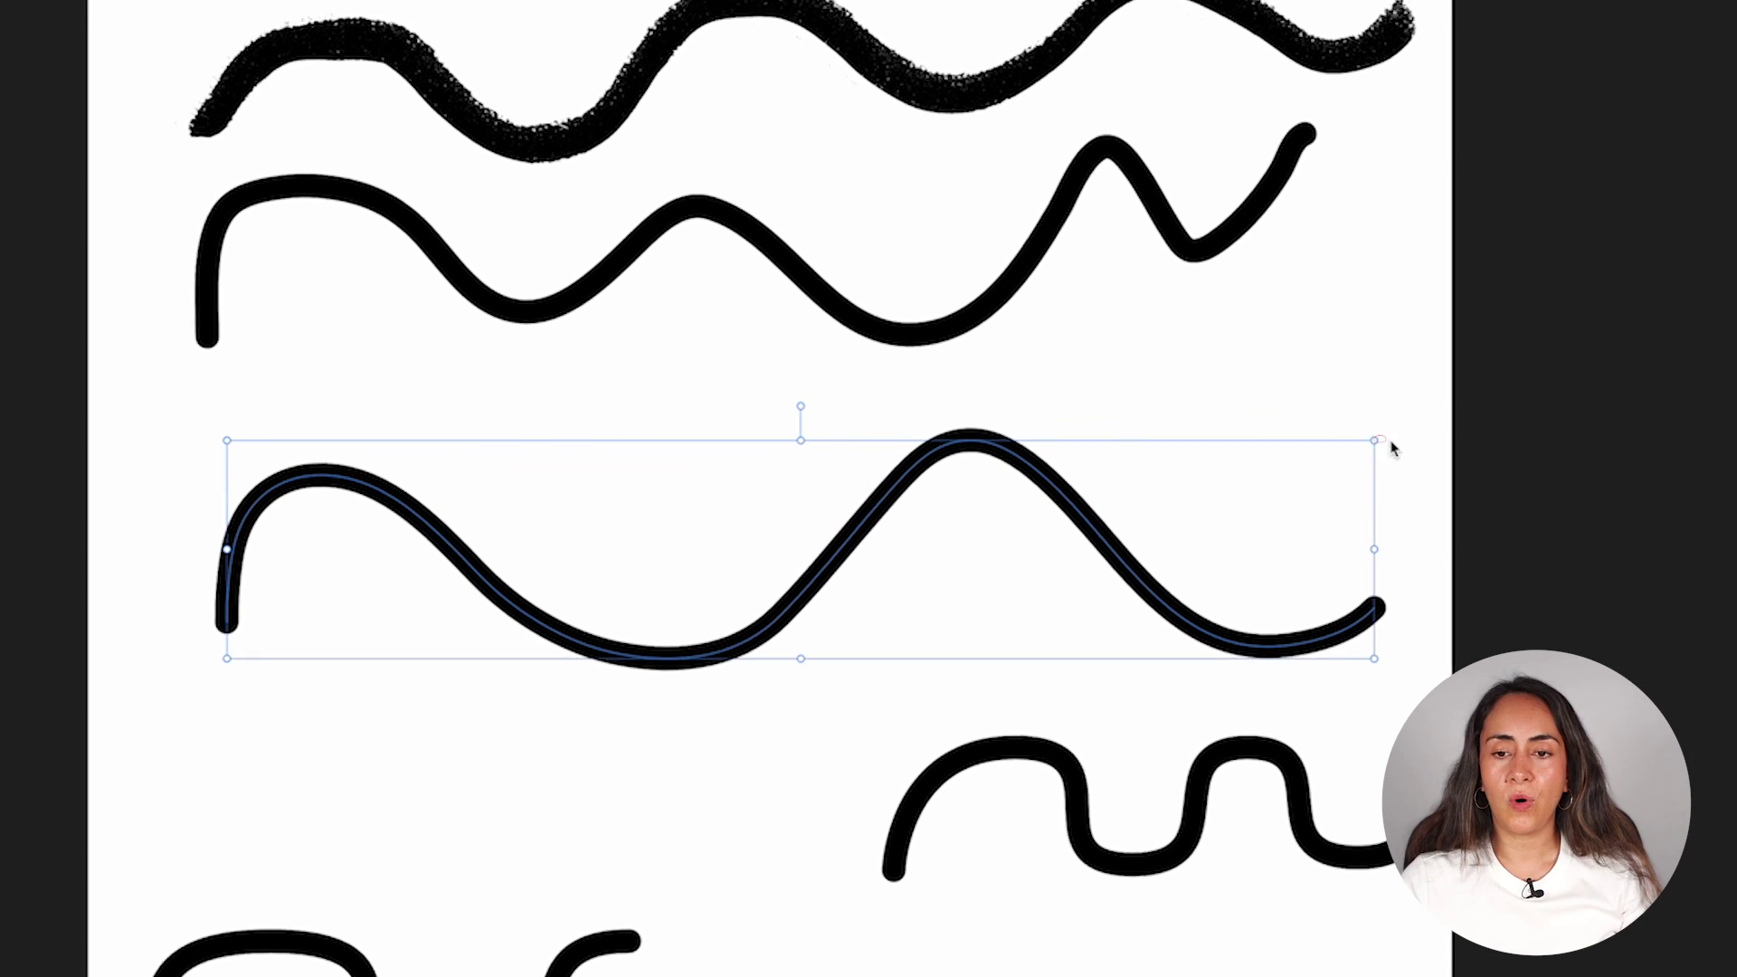
- Scale the middle wavy line down slightly with its proportions kept, and clear the selection
{"action": "key", "text": "shift"}
{"action": "left_click_drag", "start_coordinate": [1387, 439], "coordinate": [1247, 452]}
{"action": "left_click", "coordinate": [1344, 456]}
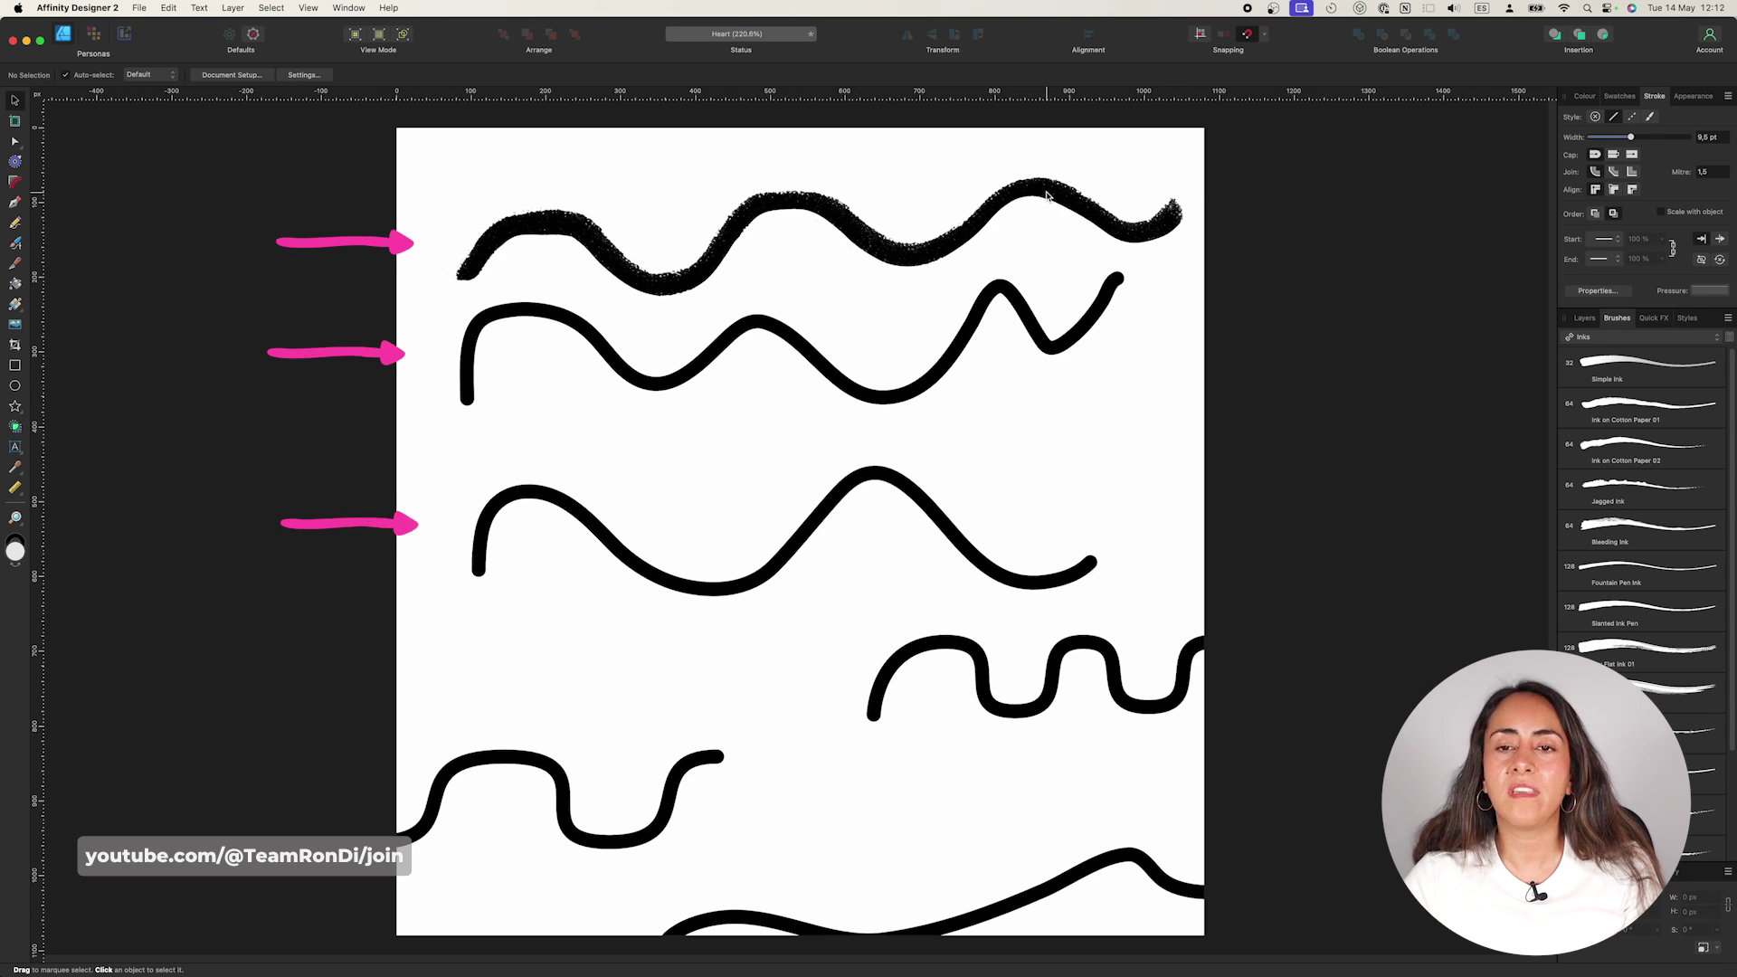
- Select each of the three upper wavy lines one at a time, and clear the selection
{"action": "left_click", "coordinate": [1167, 214]}
{"action": "left_click", "coordinate": [1085, 317]}
{"action": "left_click", "coordinate": [1000, 572]}
{"action": "left_click", "coordinate": [1181, 422]}
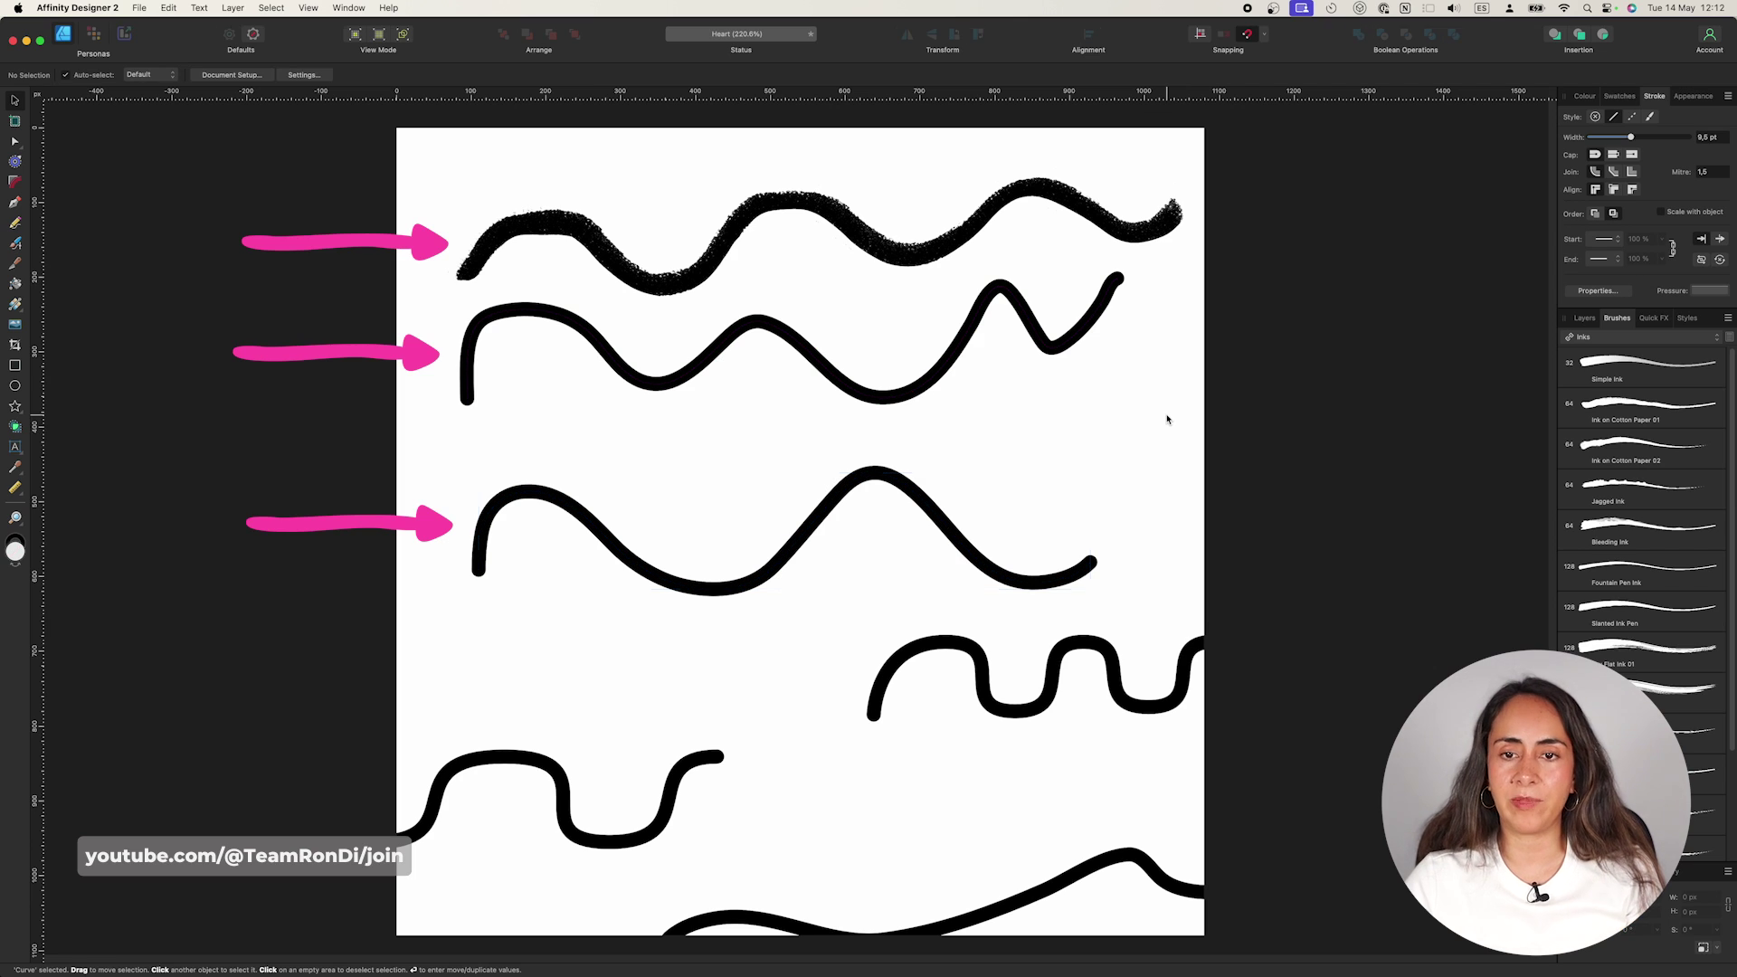
- Try marquee-selecting the three upper wavy lines together, clearing the selection after each attempt
{"action": "left_click_drag", "start_coordinate": [1221, 175], "coordinate": [565, 618]}
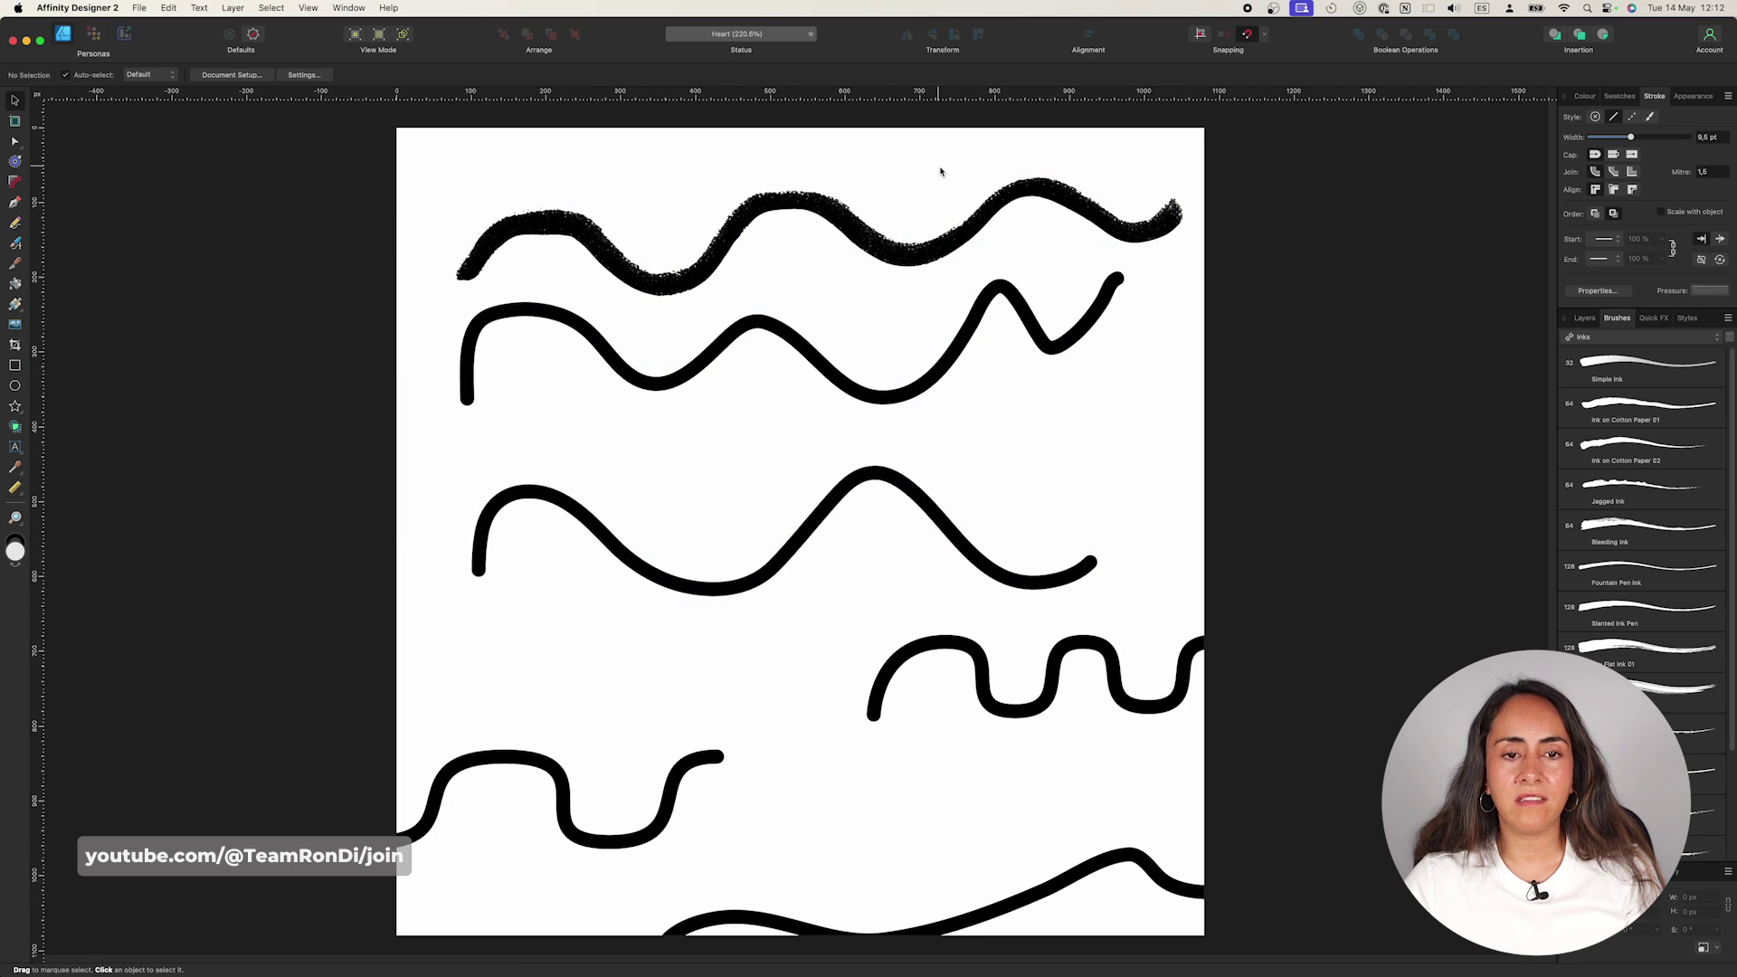
{"action": "left_click", "coordinate": [1167, 214]}
{"action": "mouse_move", "coordinate": [1167, 214]}
{"action": "left_mouse_down"}
{"action": "mouse_move", "coordinate": [1194, 189]}
{"action": "mouse_move", "coordinate": [1167, 213]}
{"action": "left_mouse_up"}
{"action": "left_click", "coordinate": [1192, 171]}
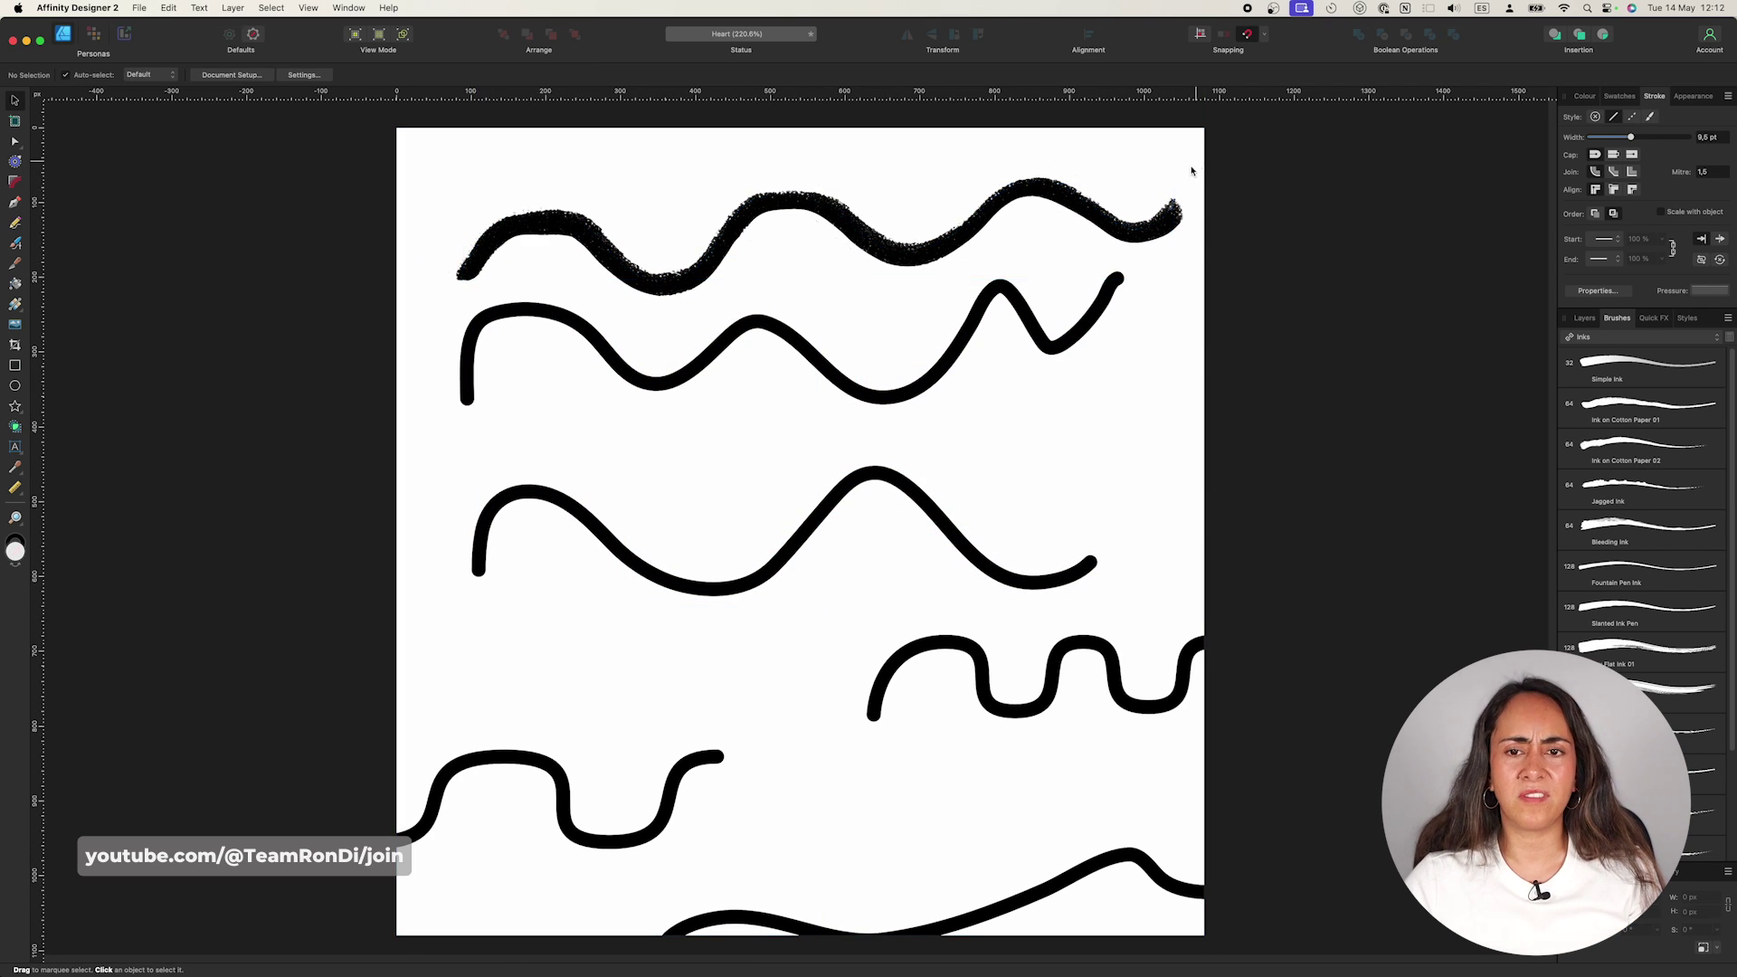
{"action": "left_click_drag", "start_coordinate": [1236, 146], "coordinate": [601, 610]}
{"action": "left_click_drag", "start_coordinate": [1236, 147], "coordinate": [510, 622]}
{"action": "left_click_drag", "start_coordinate": [1216, 168], "coordinate": [609, 596]}
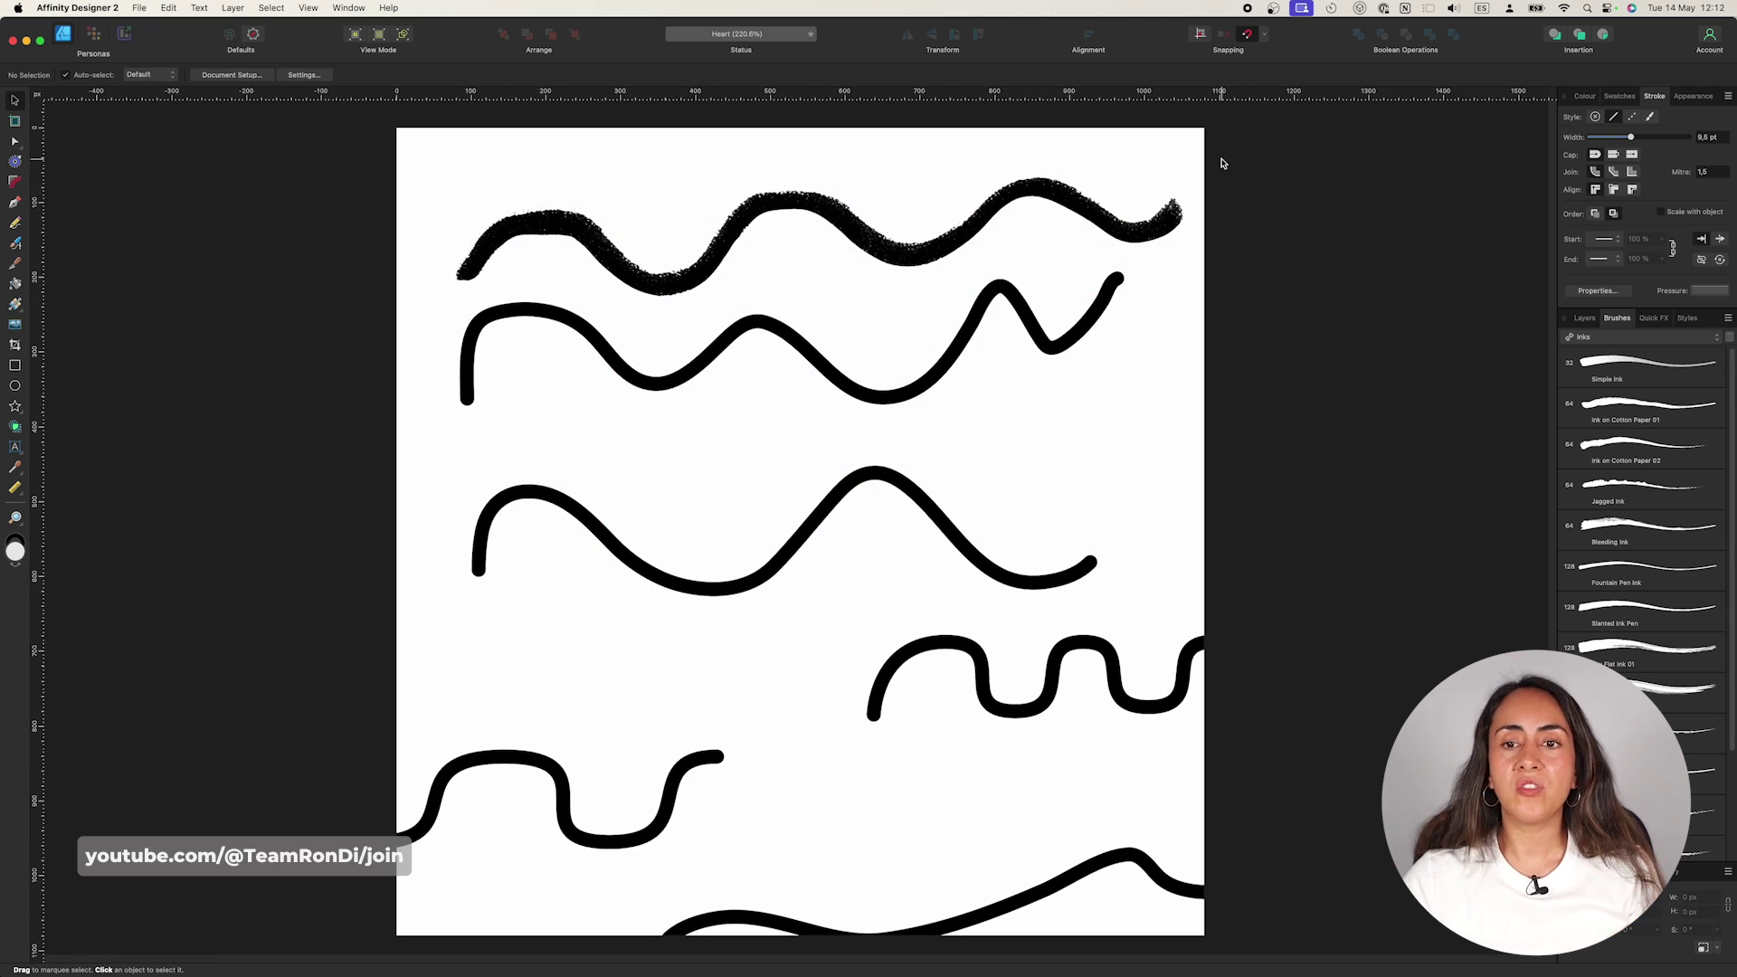
- Marquee-select the three upper wavy lines, move them left and slightly up until partly off the page, and clear the selection
{"action": "left_click_drag", "start_coordinate": [1231, 140], "coordinate": [410, 458]}
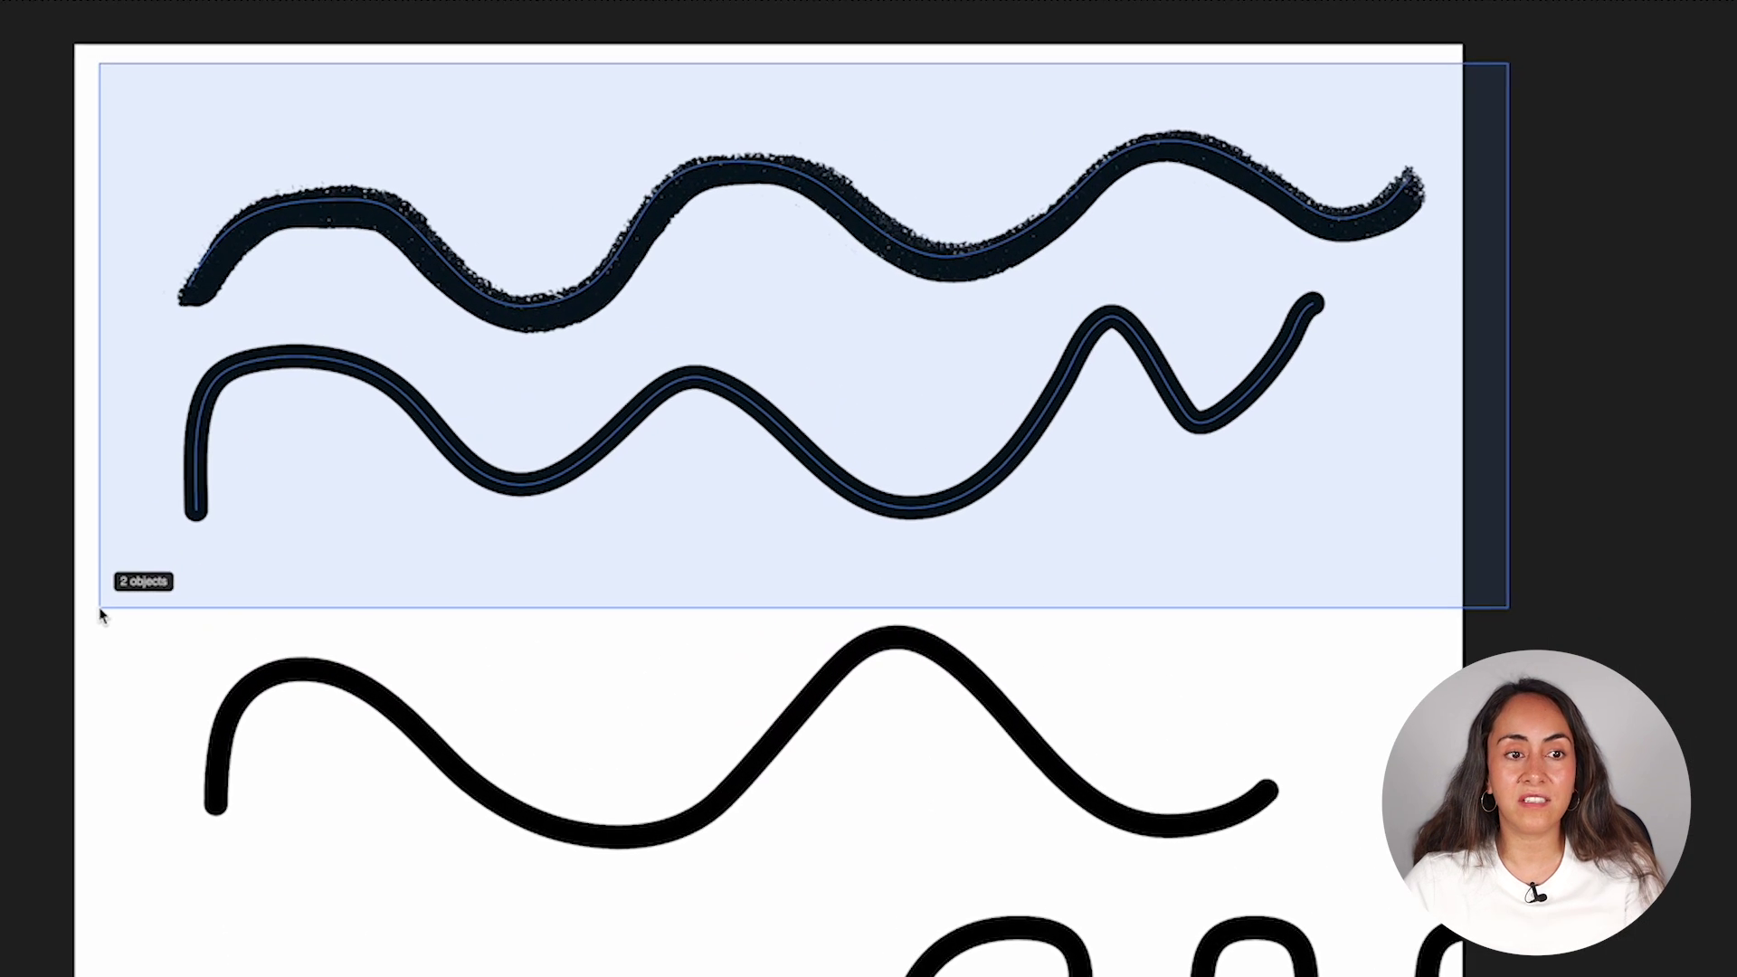
{"action": "mouse_move", "coordinate": [102, 614]}
{"action": "left_mouse_down"}
{"action": "mouse_move", "coordinate": [61, 867]}
{"action": "mouse_move", "coordinate": [104, 869]}
{"action": "left_mouse_up"}
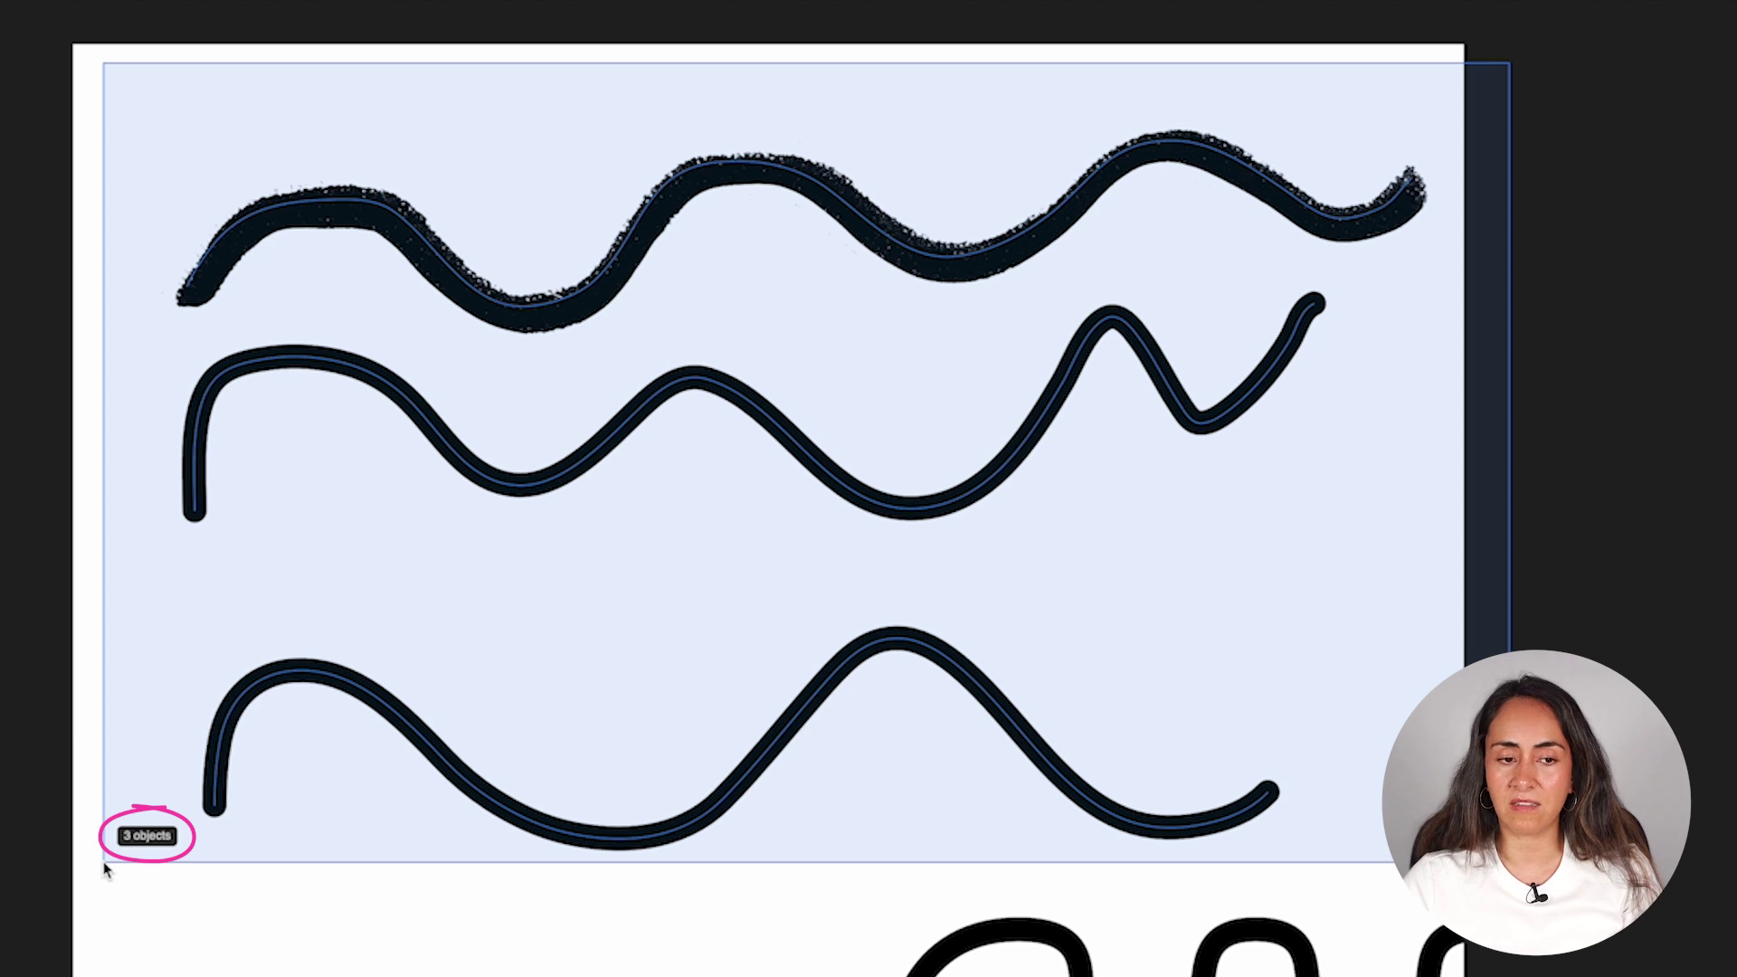
{"action": "left_click_drag", "start_coordinate": [105, 868], "coordinate": [109, 828]}
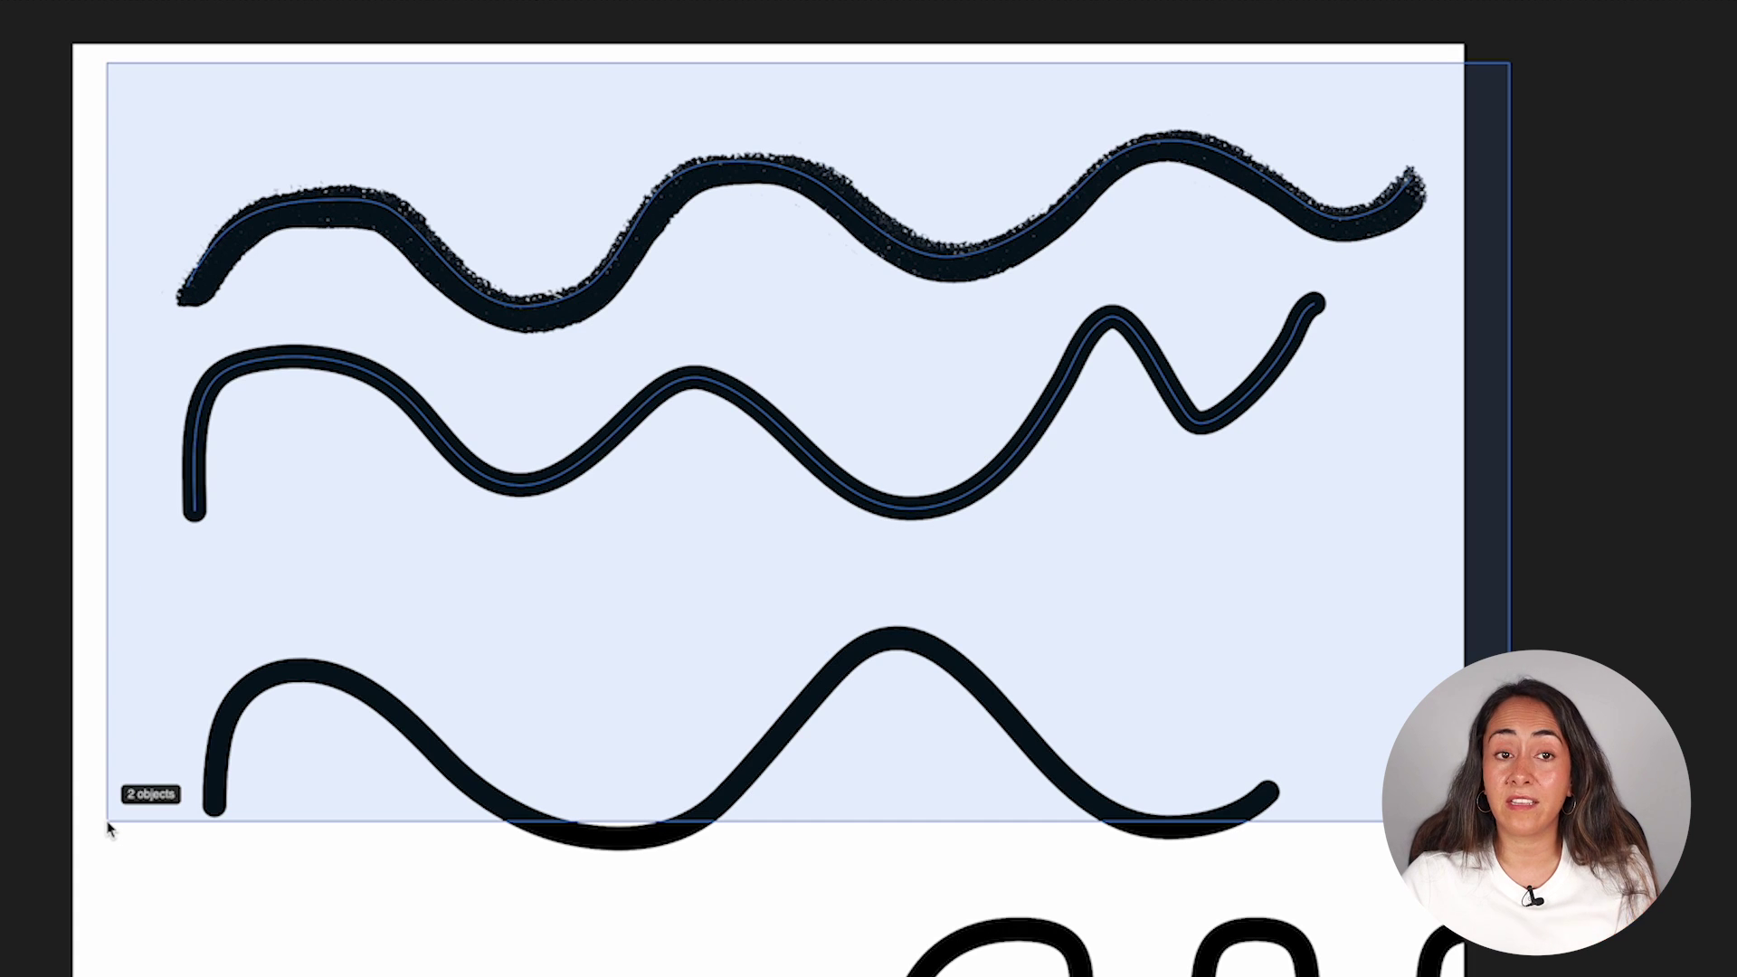
{"action": "left_click_drag", "start_coordinate": [107, 823], "coordinate": [105, 823]}
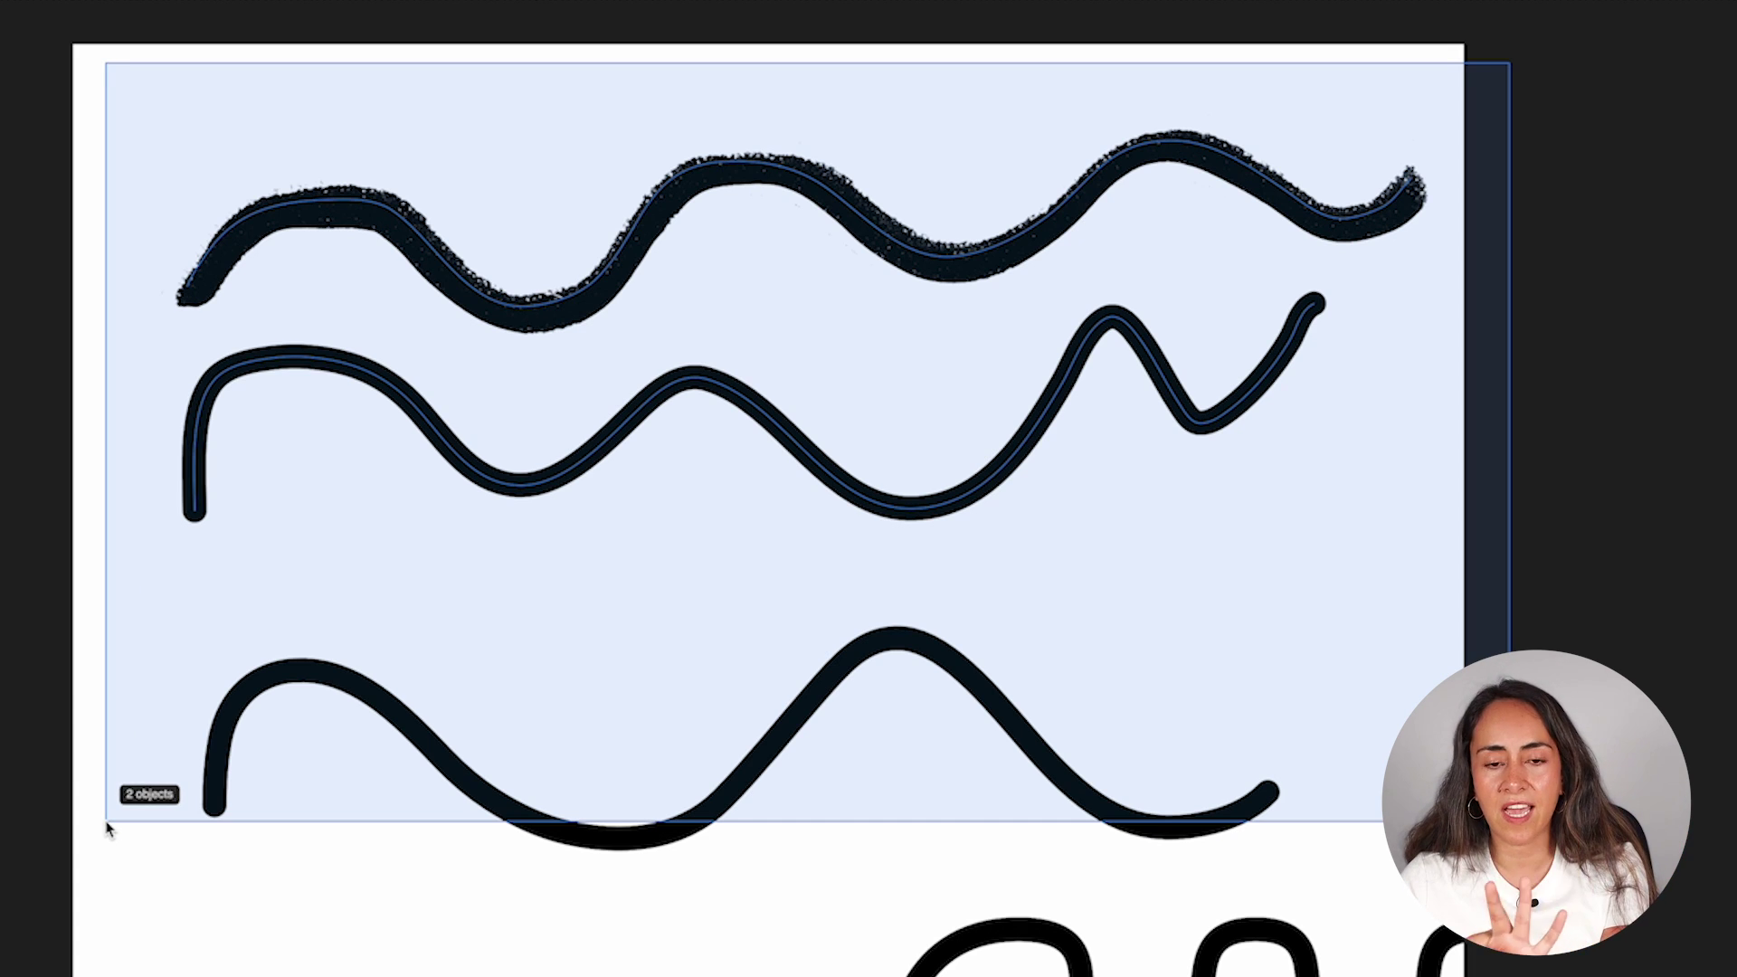
{"action": "left_click_drag", "start_coordinate": [104, 822], "coordinate": [91, 870]}
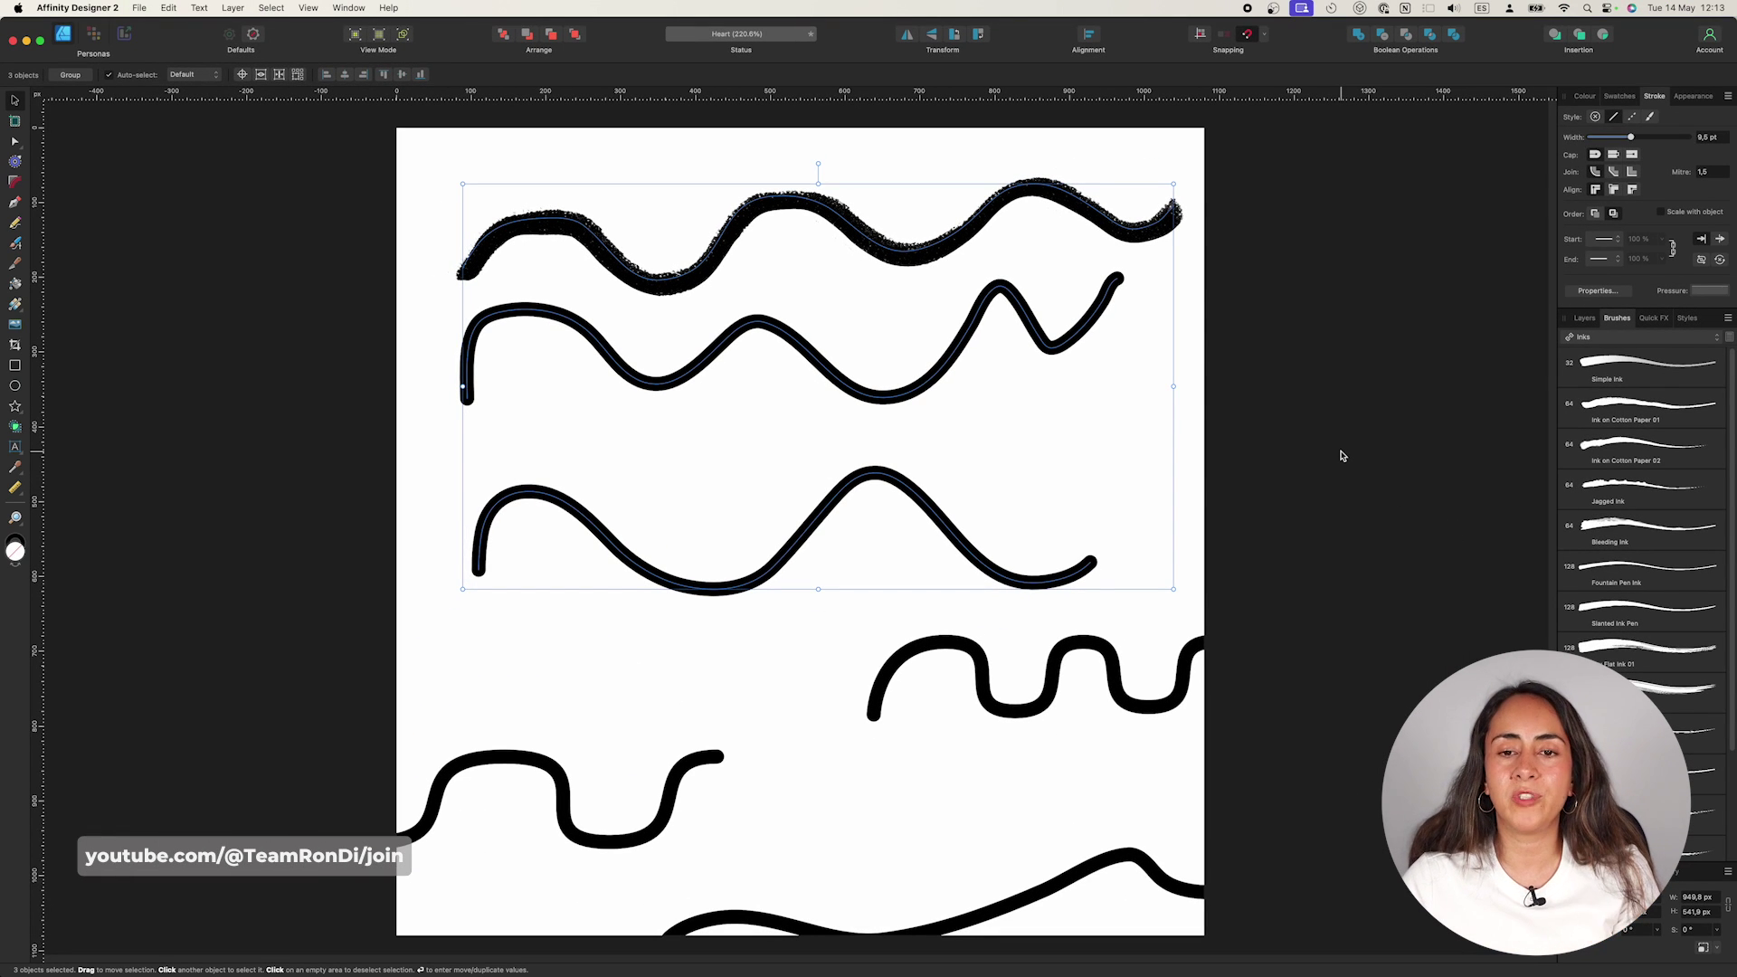
{"action": "left_click_drag", "start_coordinate": [913, 386], "coordinate": [673, 363]}
{"action": "left_click", "coordinate": [1312, 402]}
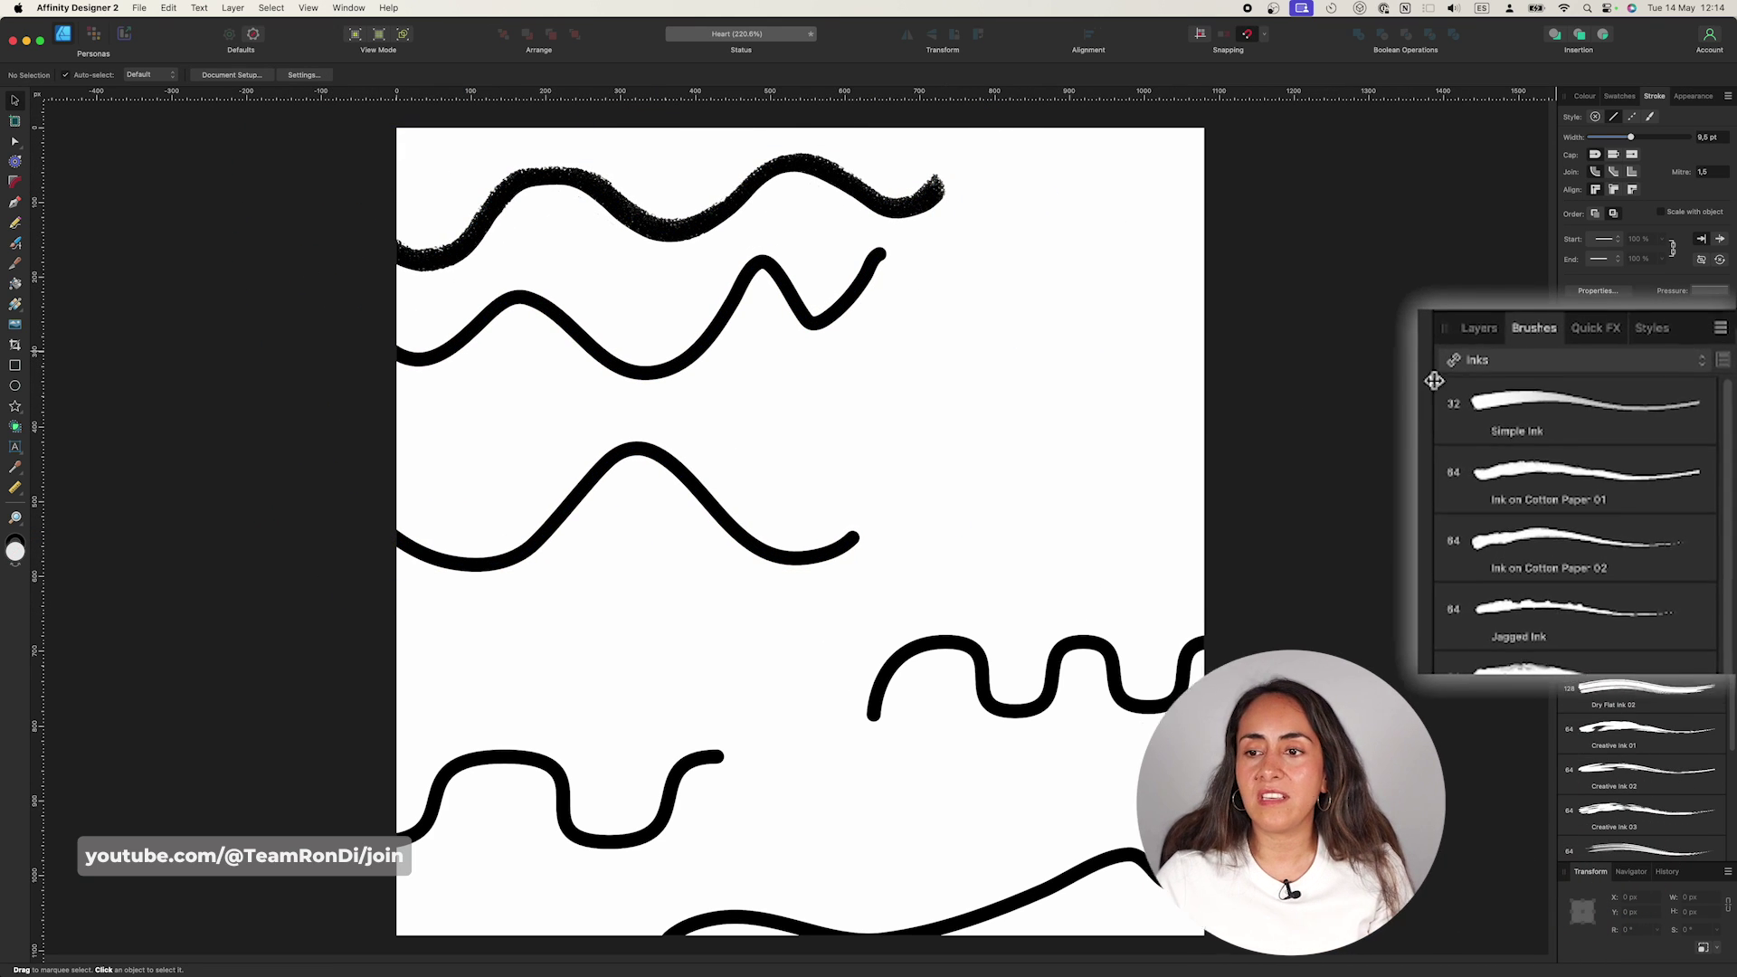
- Show the document's layers and select the Curve layers one by one to identify which line each represents
{"action": "left_click", "coordinate": [1439, 333]}
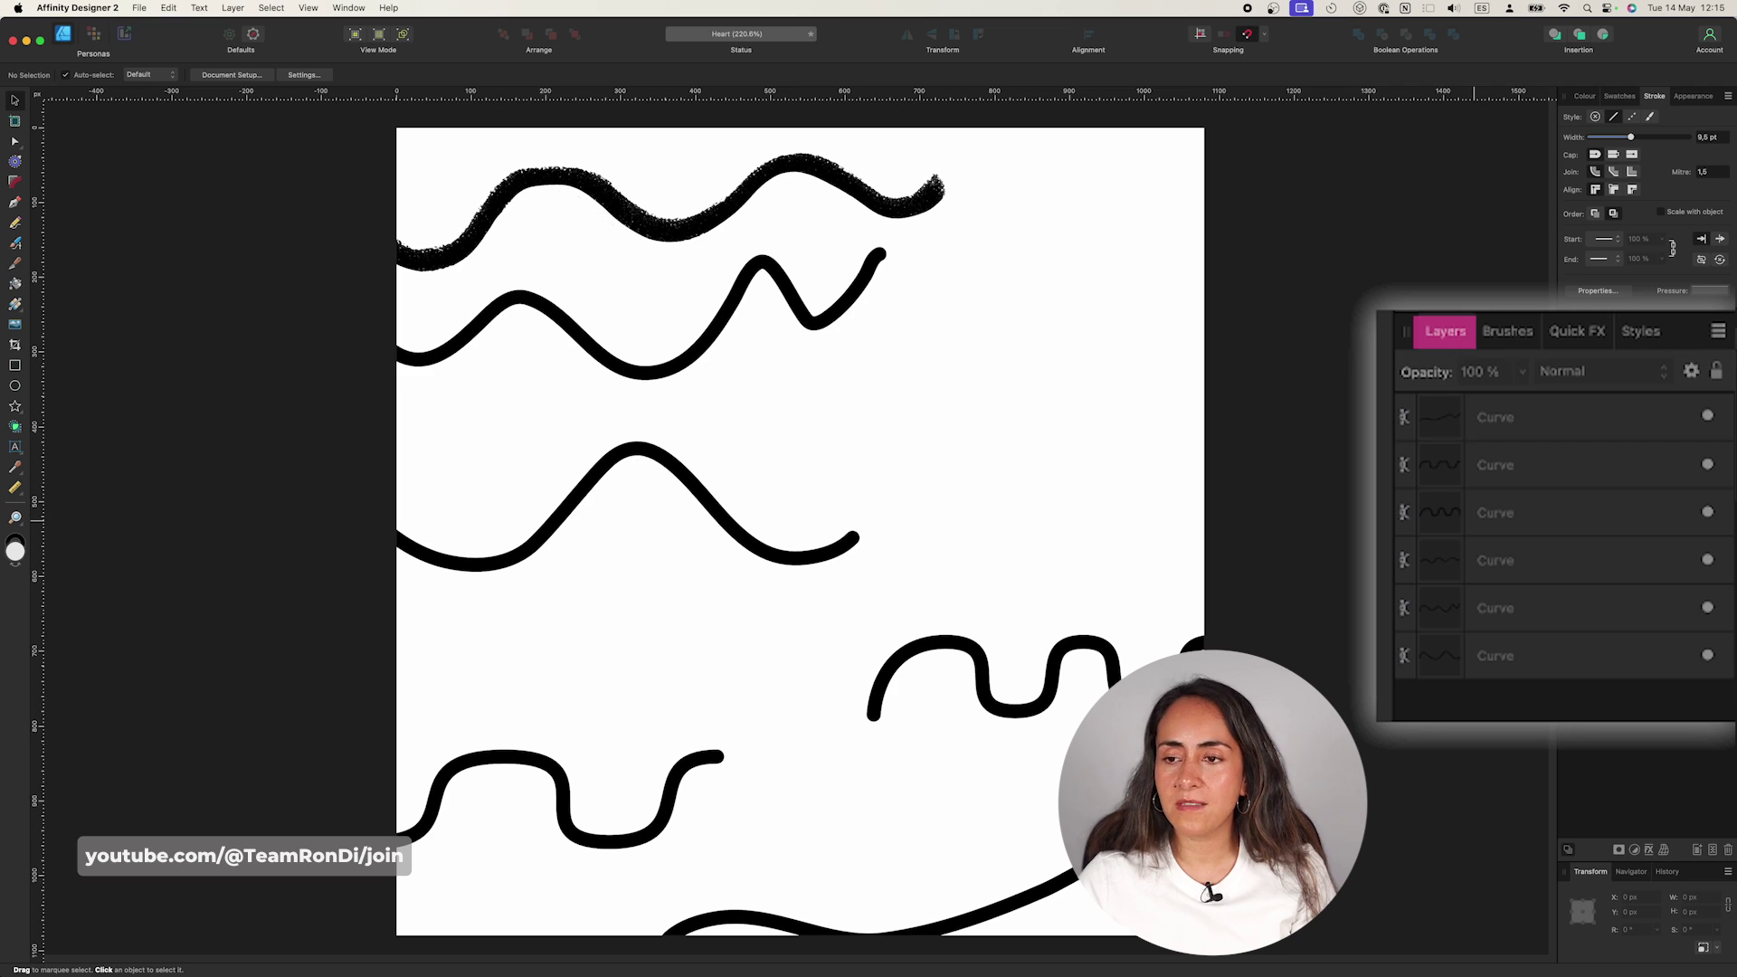
{"action": "left_click", "coordinate": [1519, 465]}
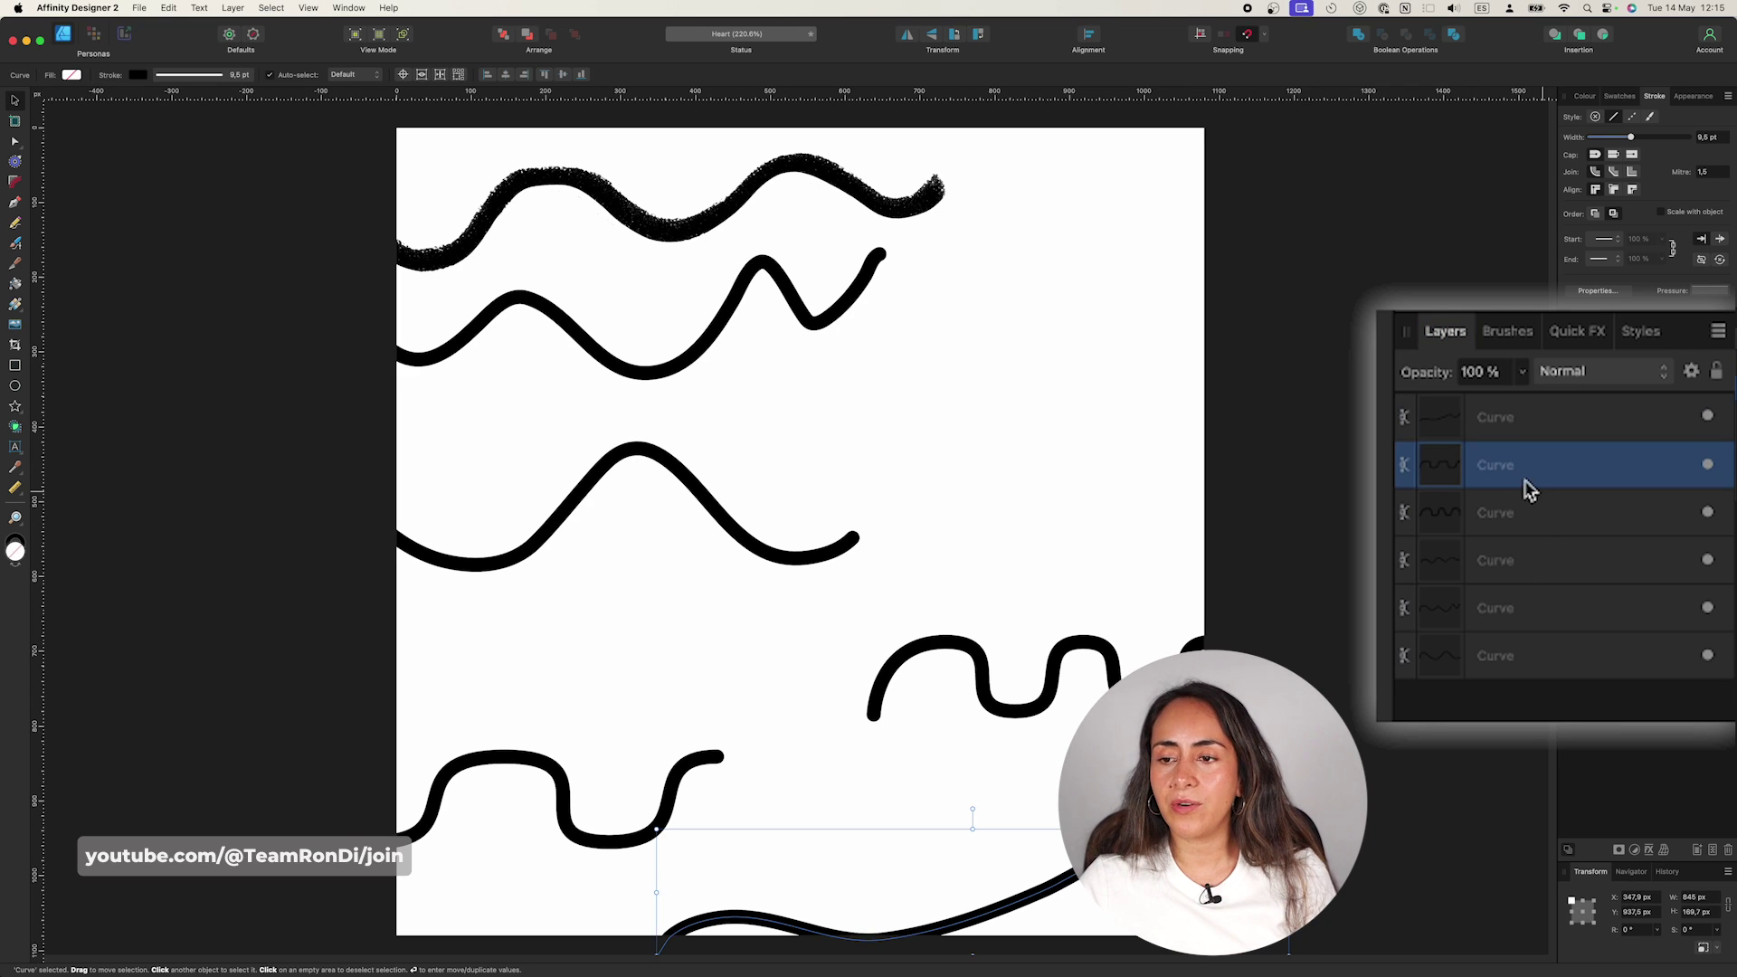
{"action": "left_click", "coordinate": [1540, 517]}
{"action": "left_click", "coordinate": [1541, 570]}
{"action": "left_click", "coordinate": [1549, 609]}
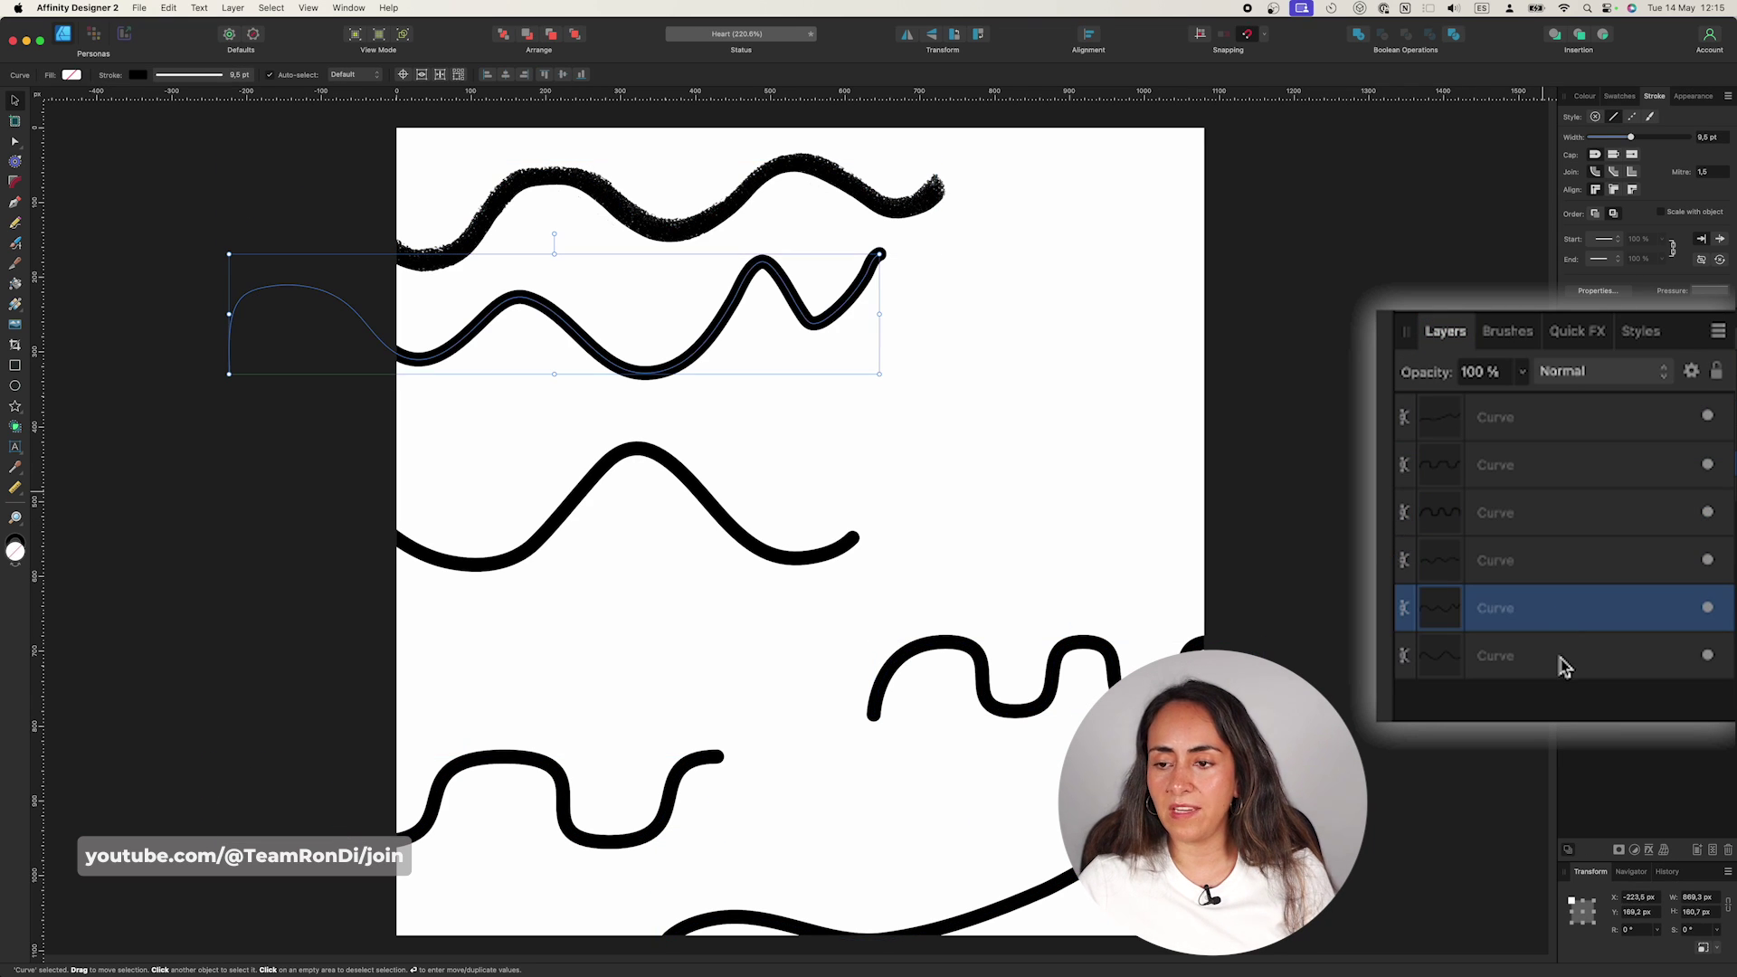
{"action": "left_click", "coordinate": [1562, 663]}
{"action": "left_click", "coordinate": [1544, 604]}
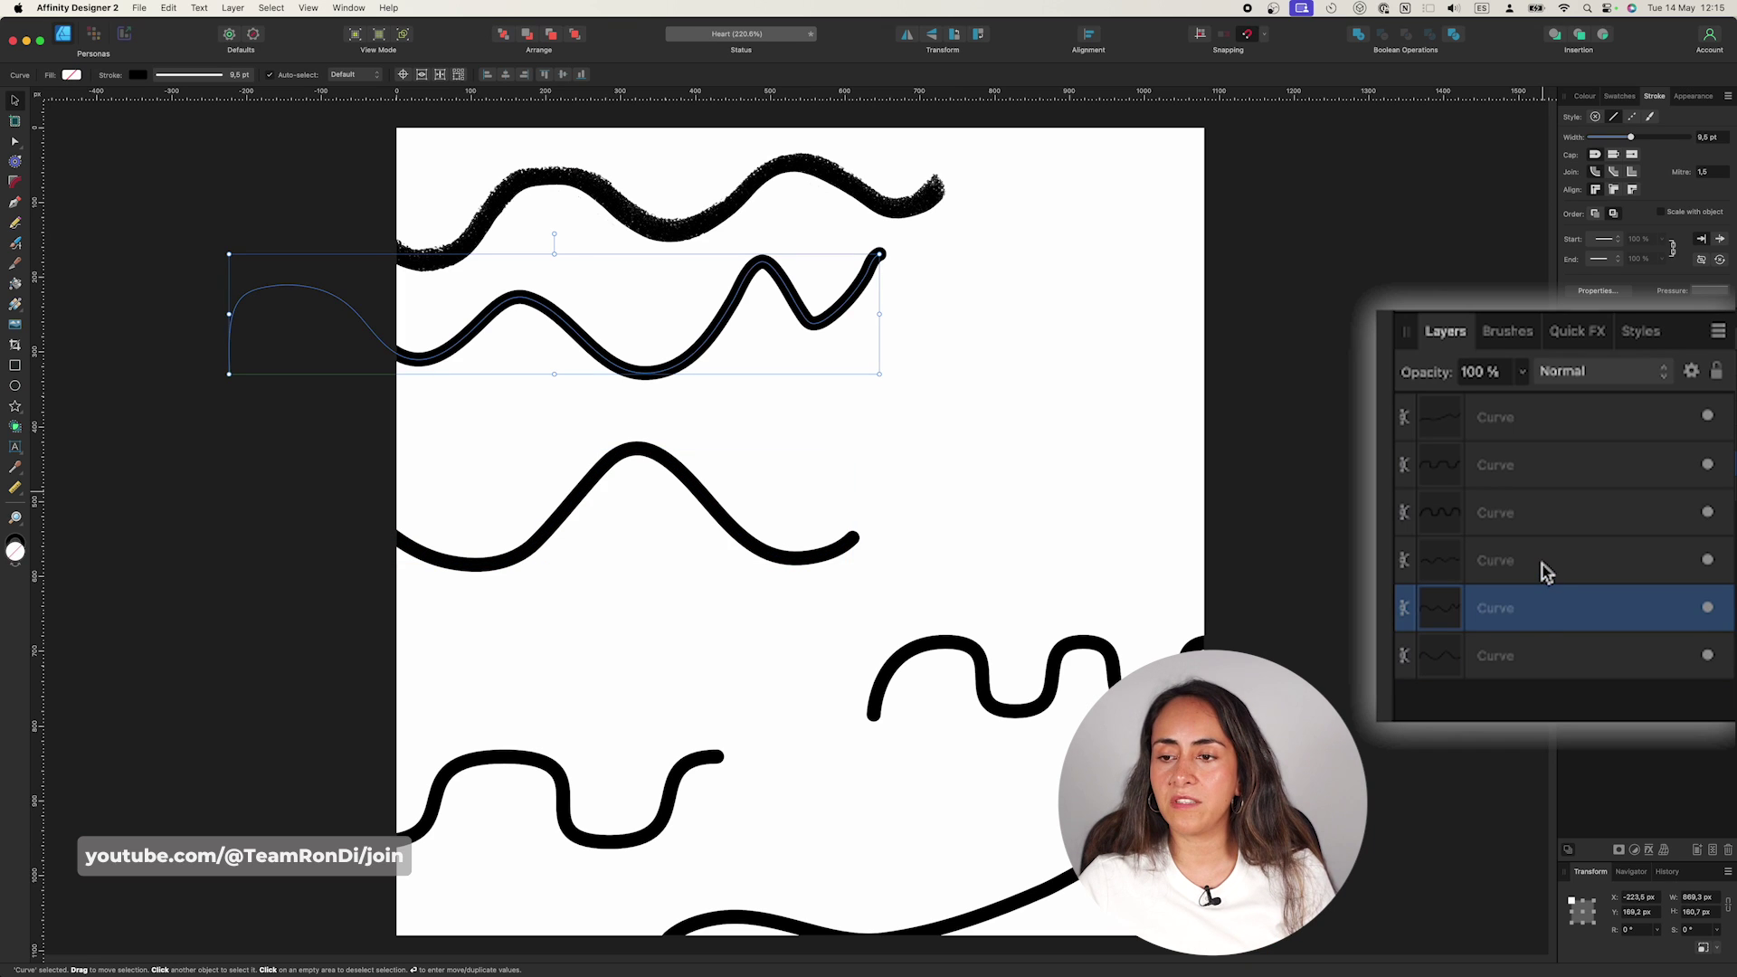
{"action": "left_click", "coordinate": [1545, 570]}
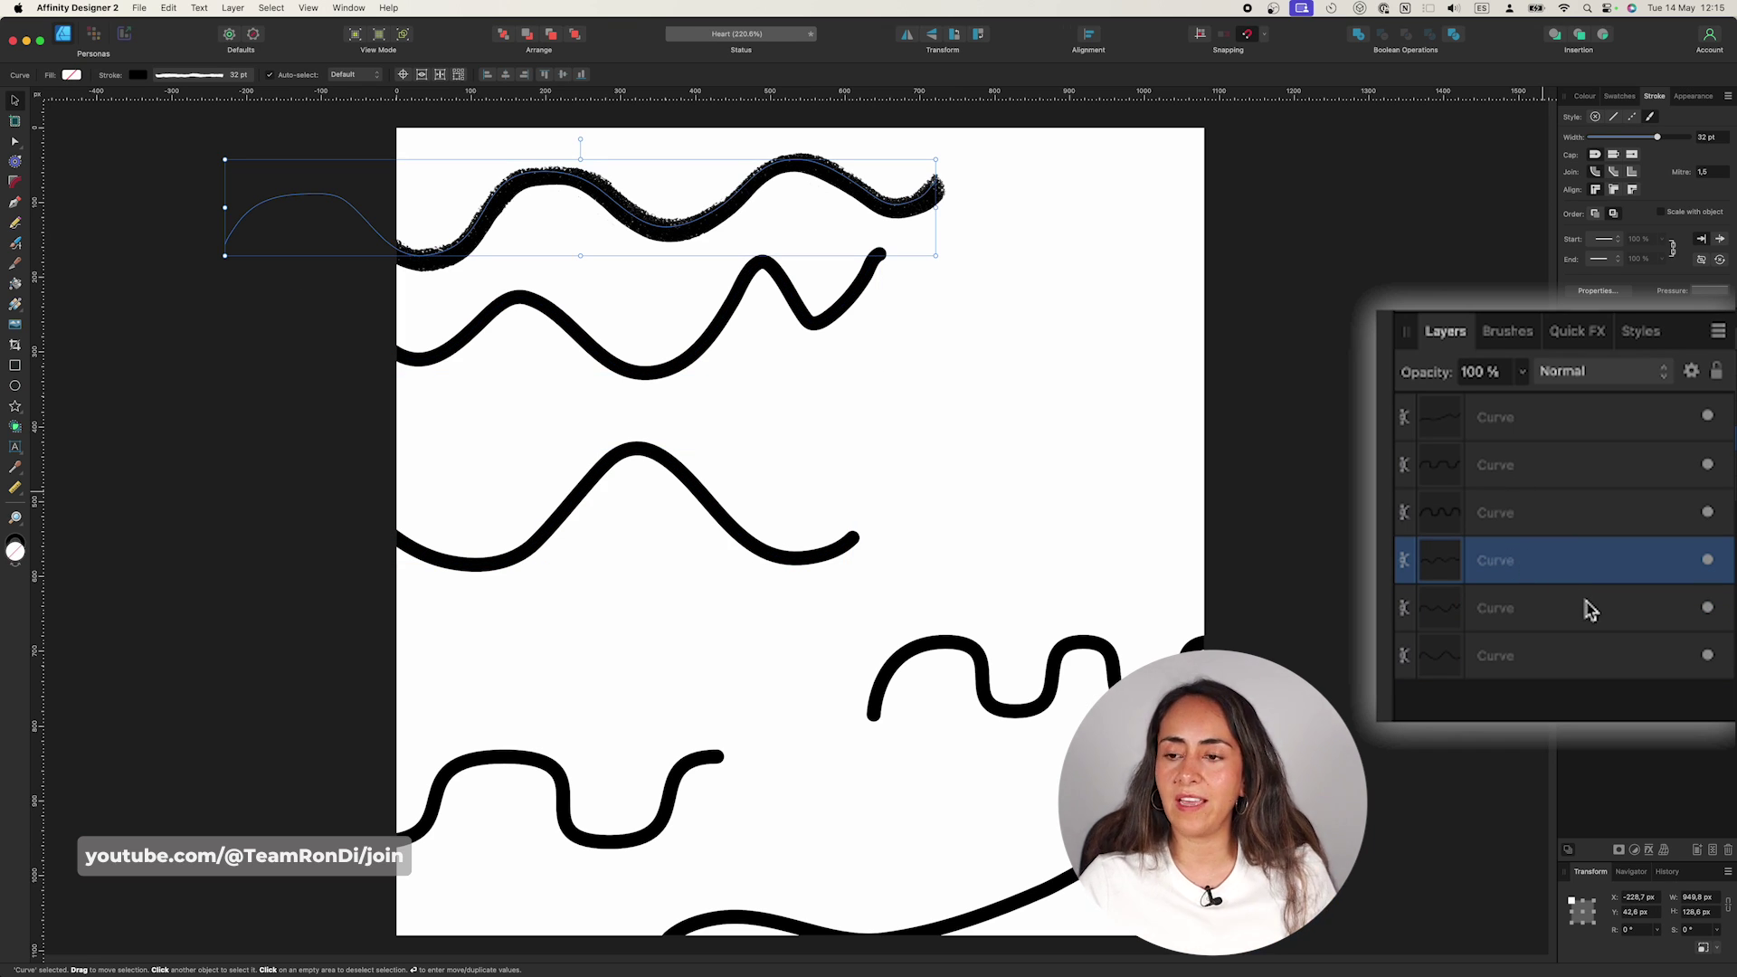
- Select the three bottommost Curve layers together and move their lines back to the right on the page
{"action": "left_click", "coordinate": [1554, 713]}
{"action": "left_click", "coordinate": [1529, 670]}
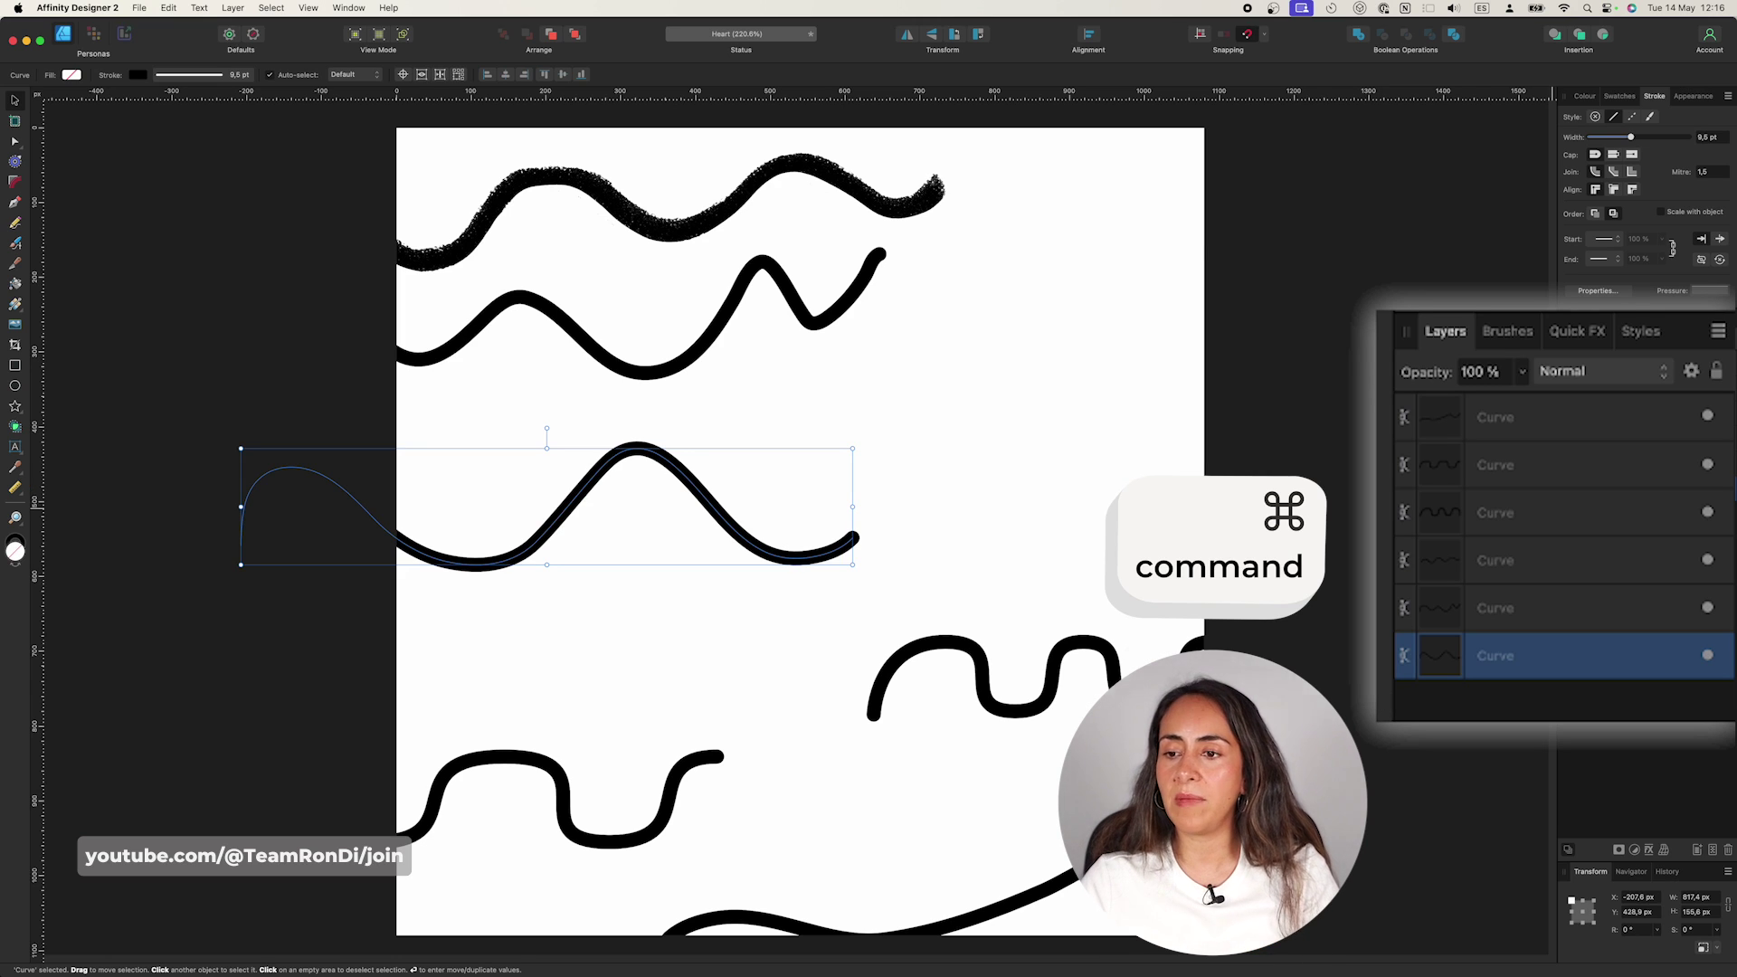
{"action": "left_click", "coordinate": [1545, 618], "text": "super"}
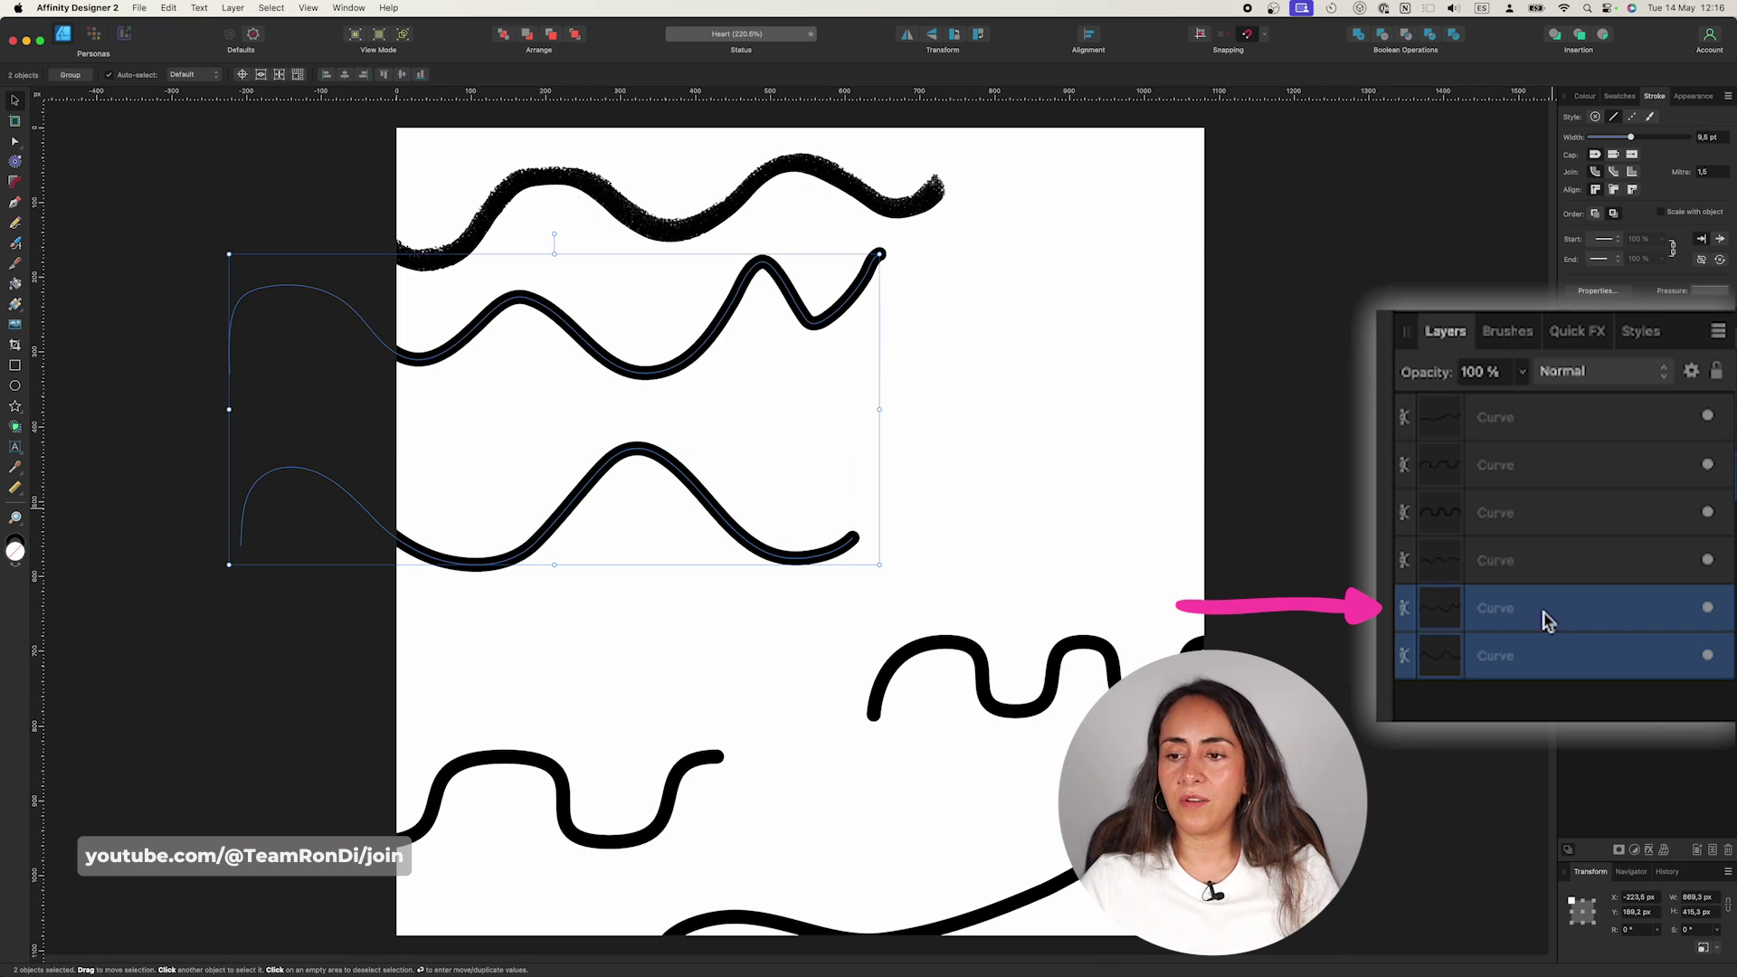
{"action": "left_click", "coordinate": [1545, 568], "text": "super"}
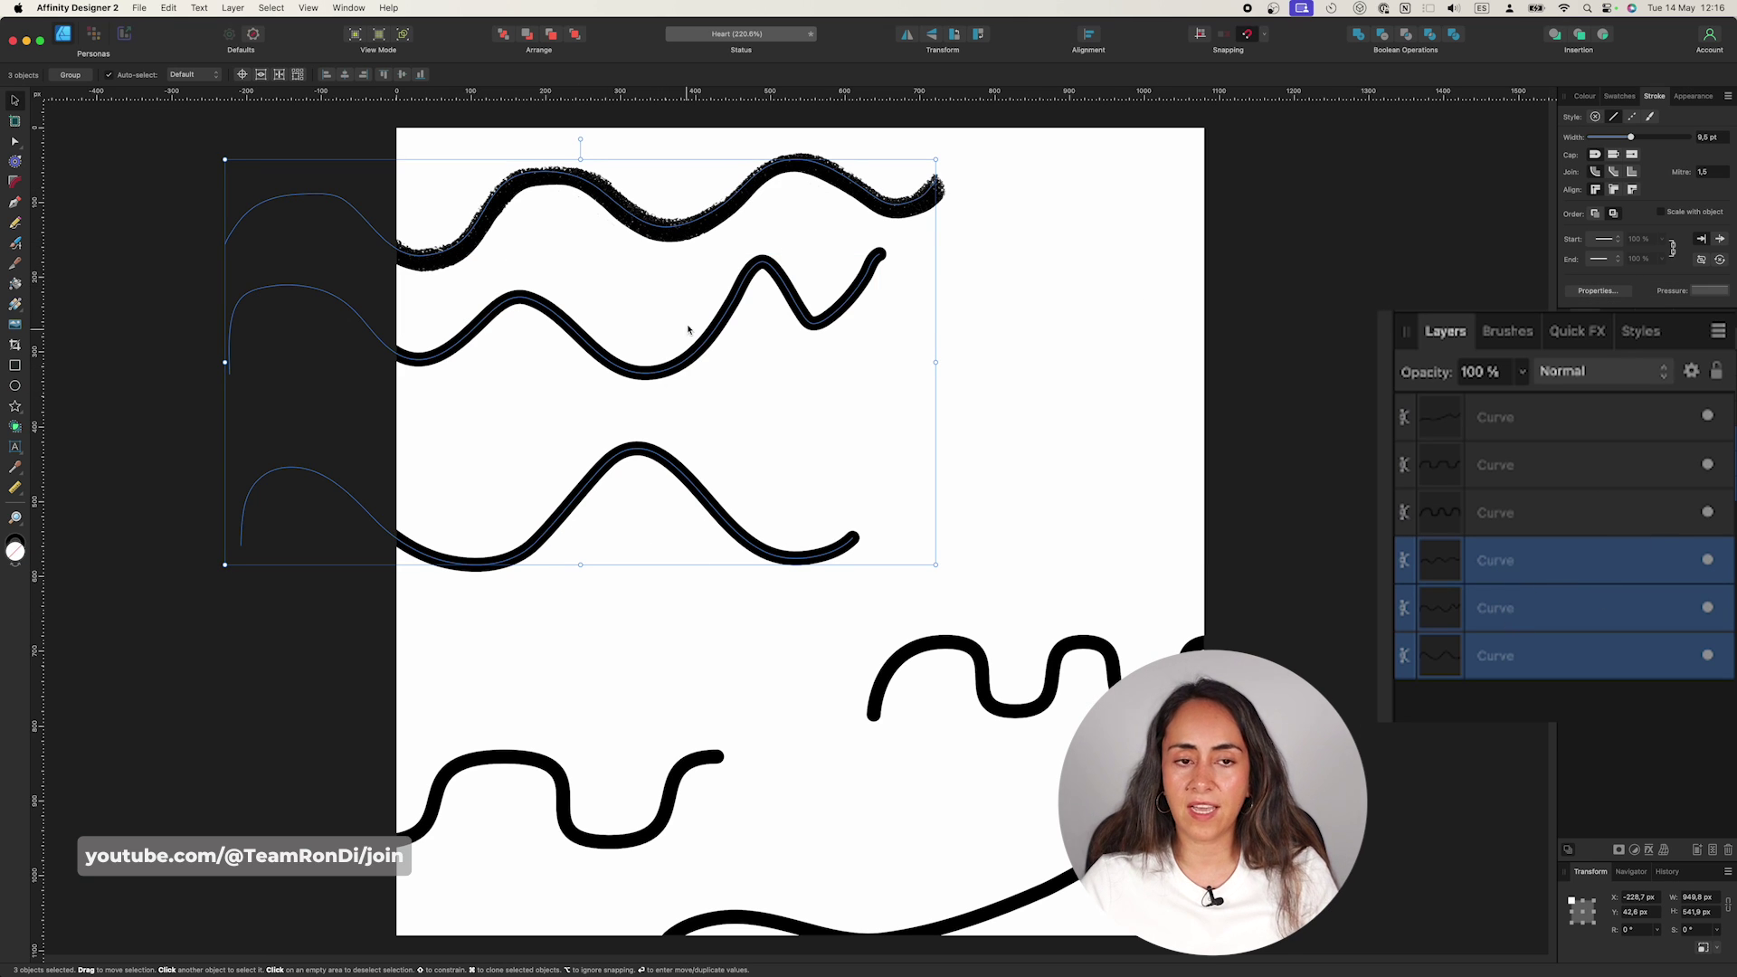
{"action": "left_click_drag", "start_coordinate": [664, 222], "coordinate": [1056, 241]}
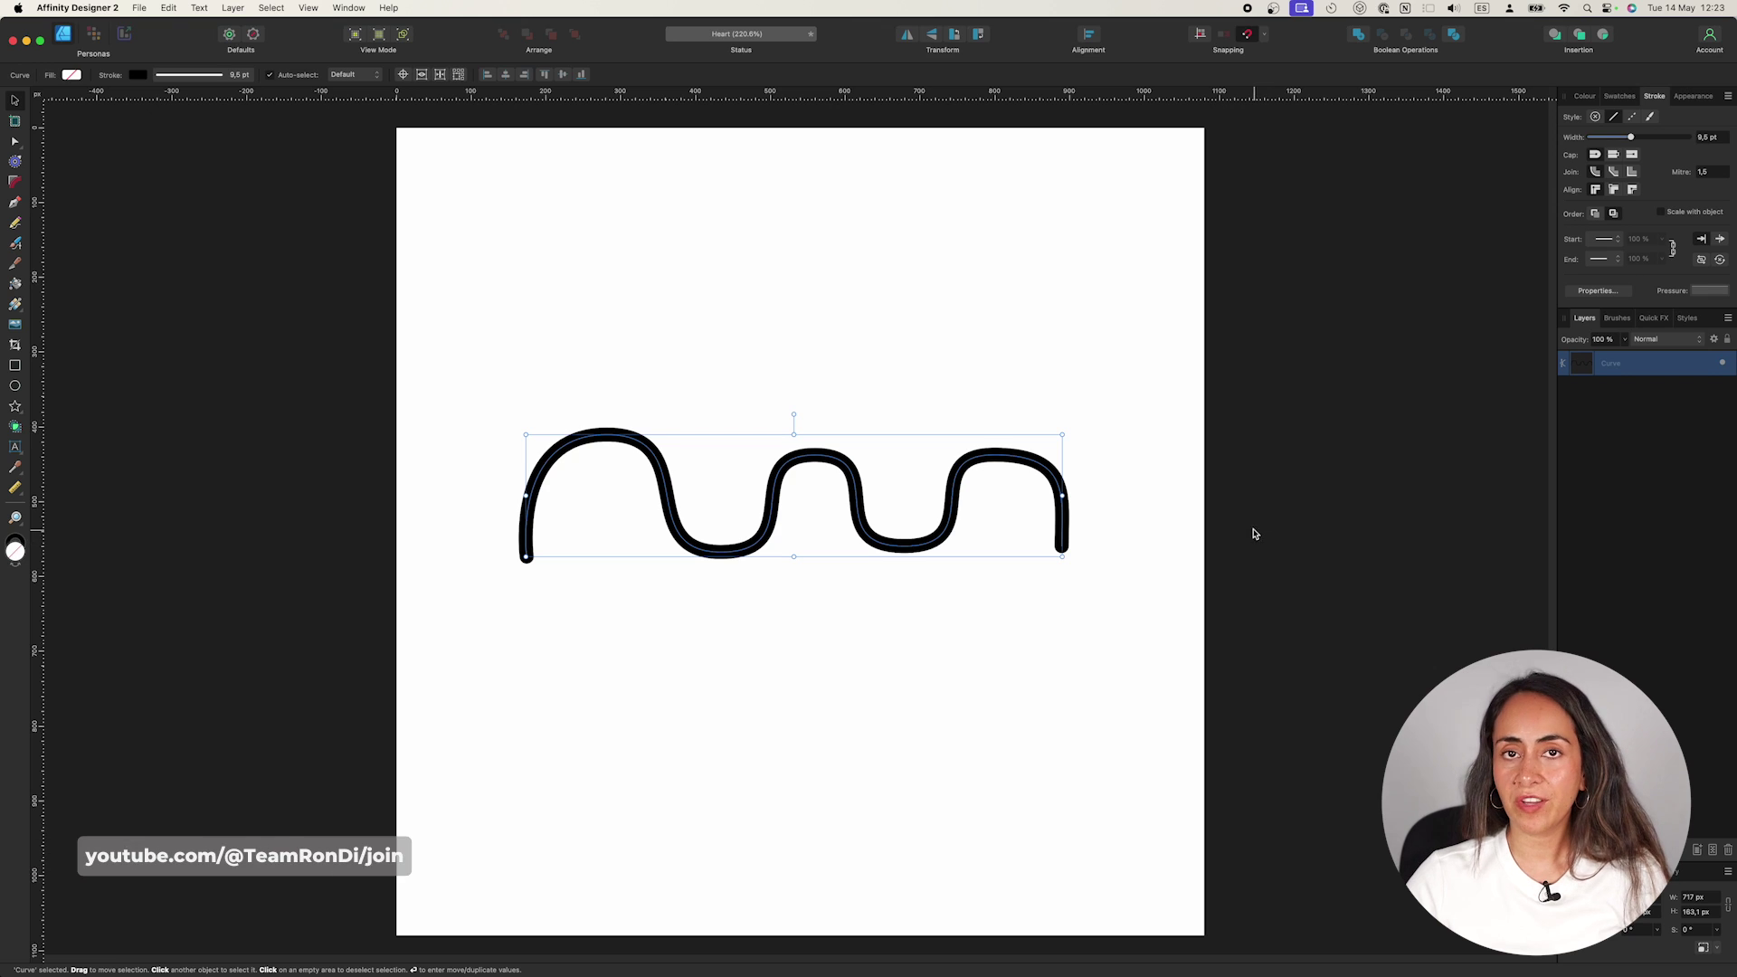
- Move the single wavy curve around the page, leave it slightly right of its starting place, and clear the selection
{"action": "mouse_move", "coordinate": [1028, 458]}
{"action": "left_mouse_down"}
{"action": "mouse_move", "coordinate": [824, 187]}
{"action": "mouse_move", "coordinate": [582, 251]}
{"action": "mouse_move", "coordinate": [576, 291]}
{"action": "mouse_move", "coordinate": [1157, 706]}
{"action": "left_mouse_up"}
{"action": "left_click", "coordinate": [887, 244]}
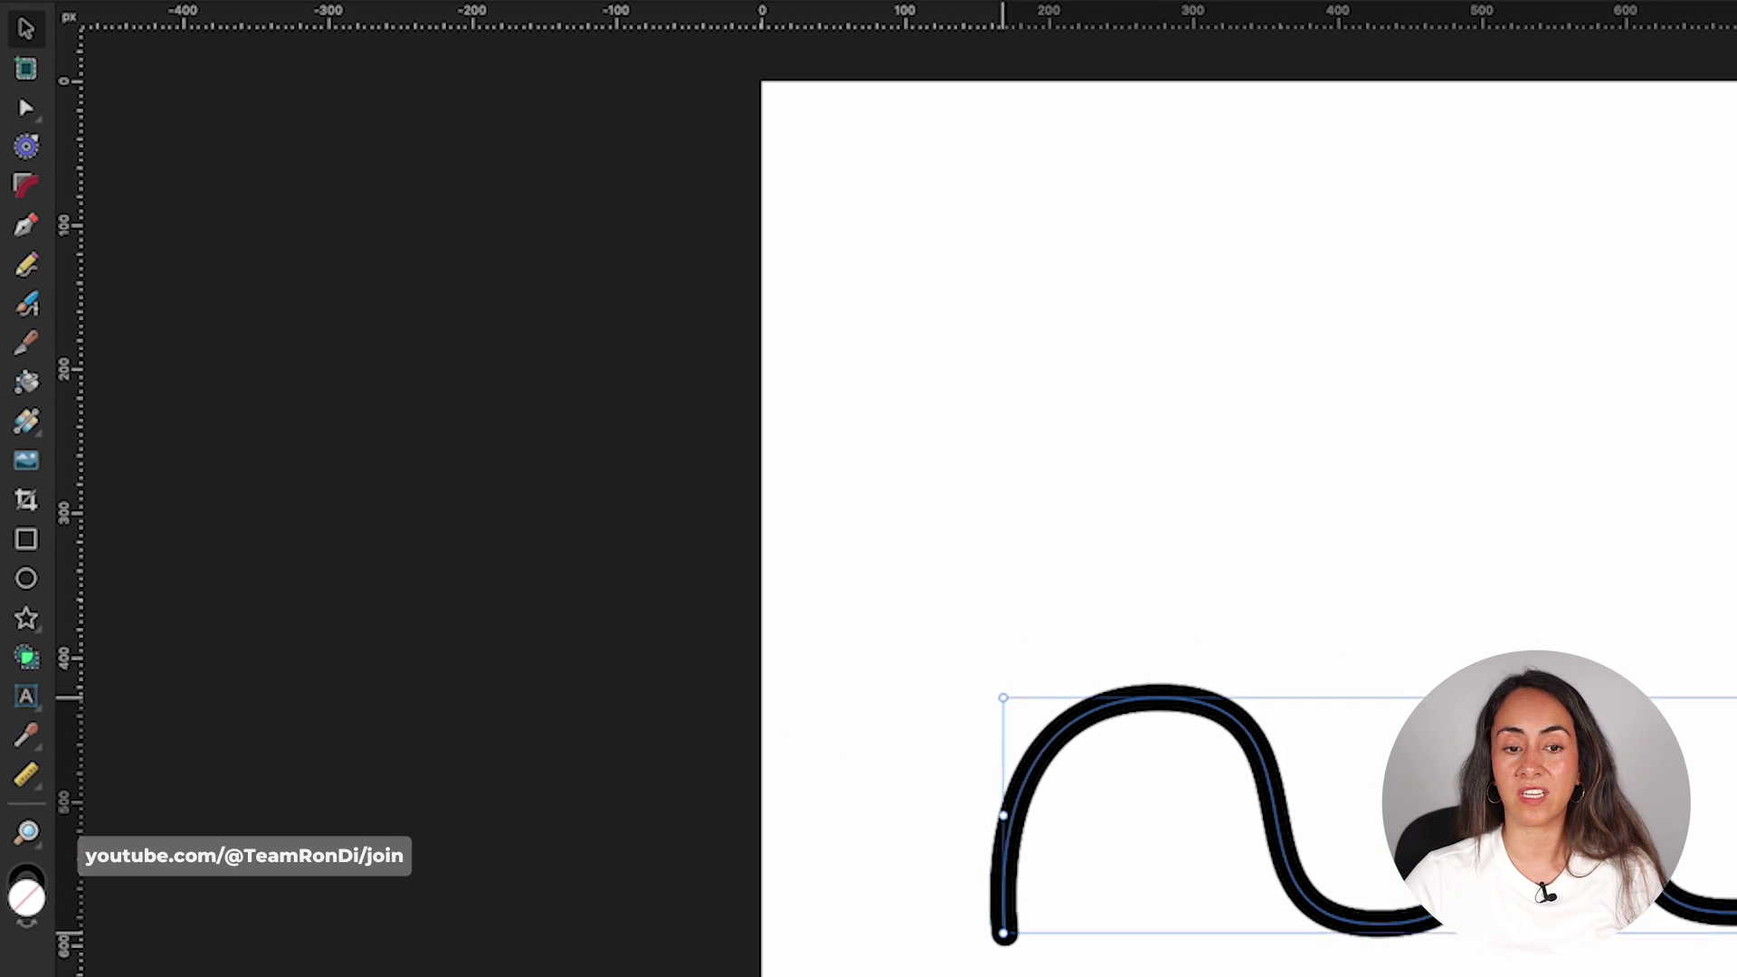
{"action": "left_click_drag", "start_coordinate": [1002, 697], "coordinate": [1046, 712]}
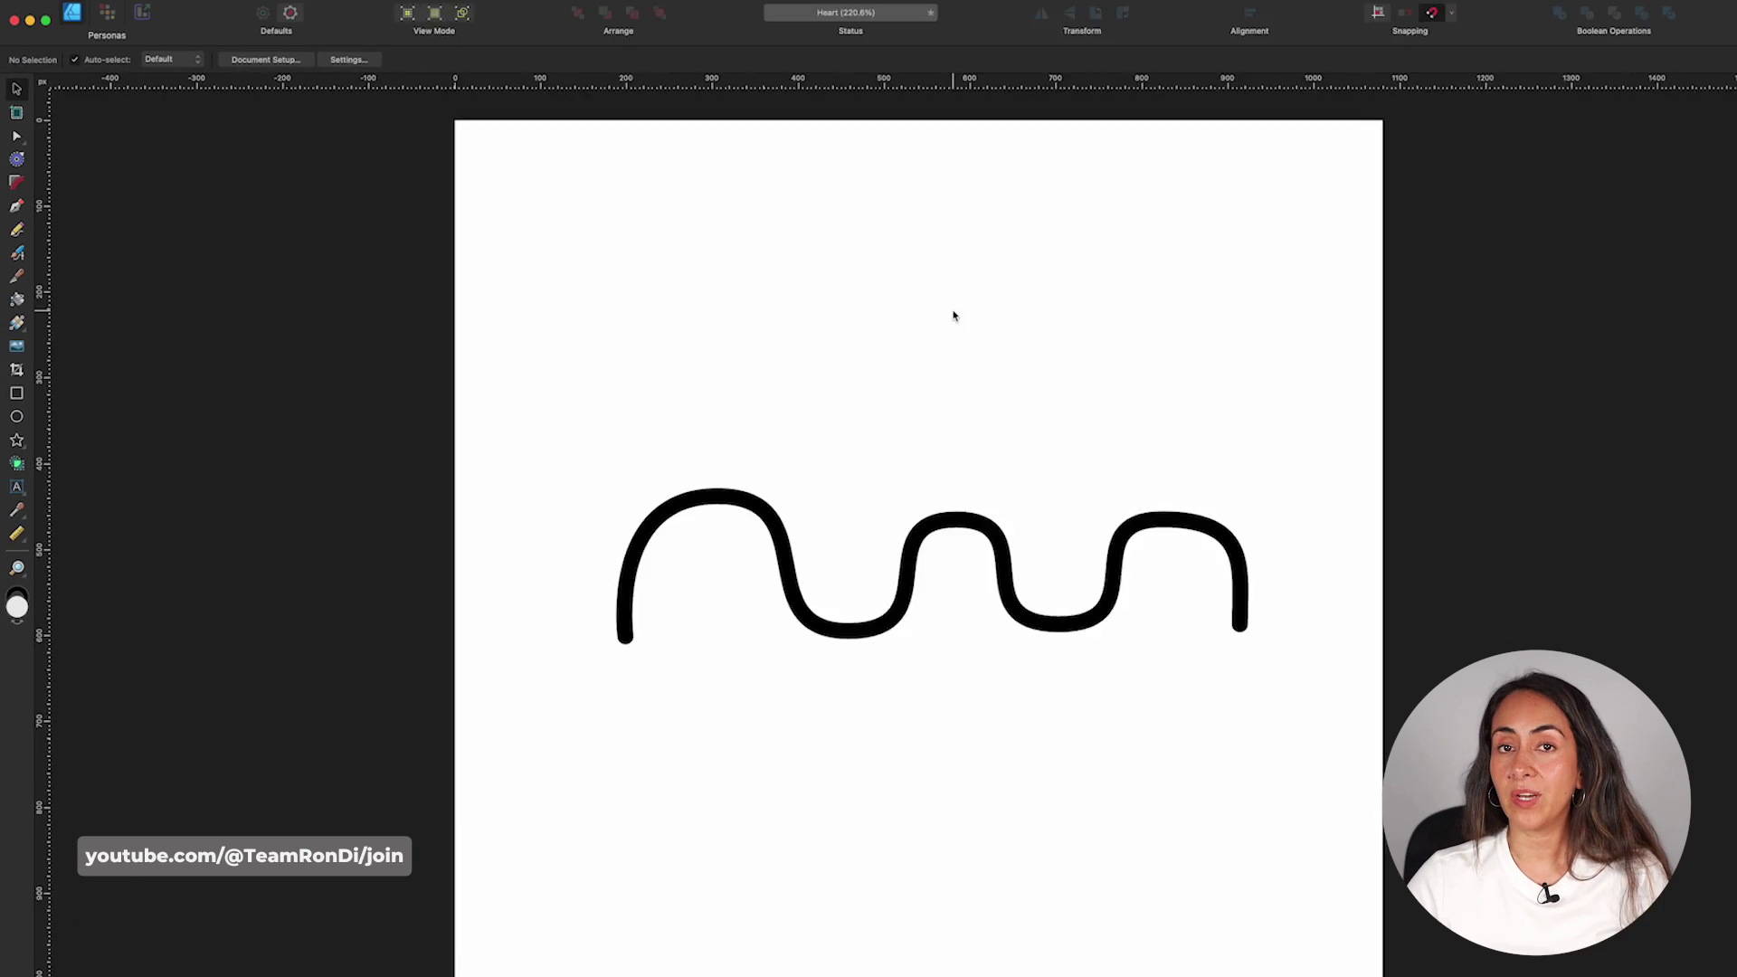
{"action": "left_click", "coordinate": [1625, 418]}
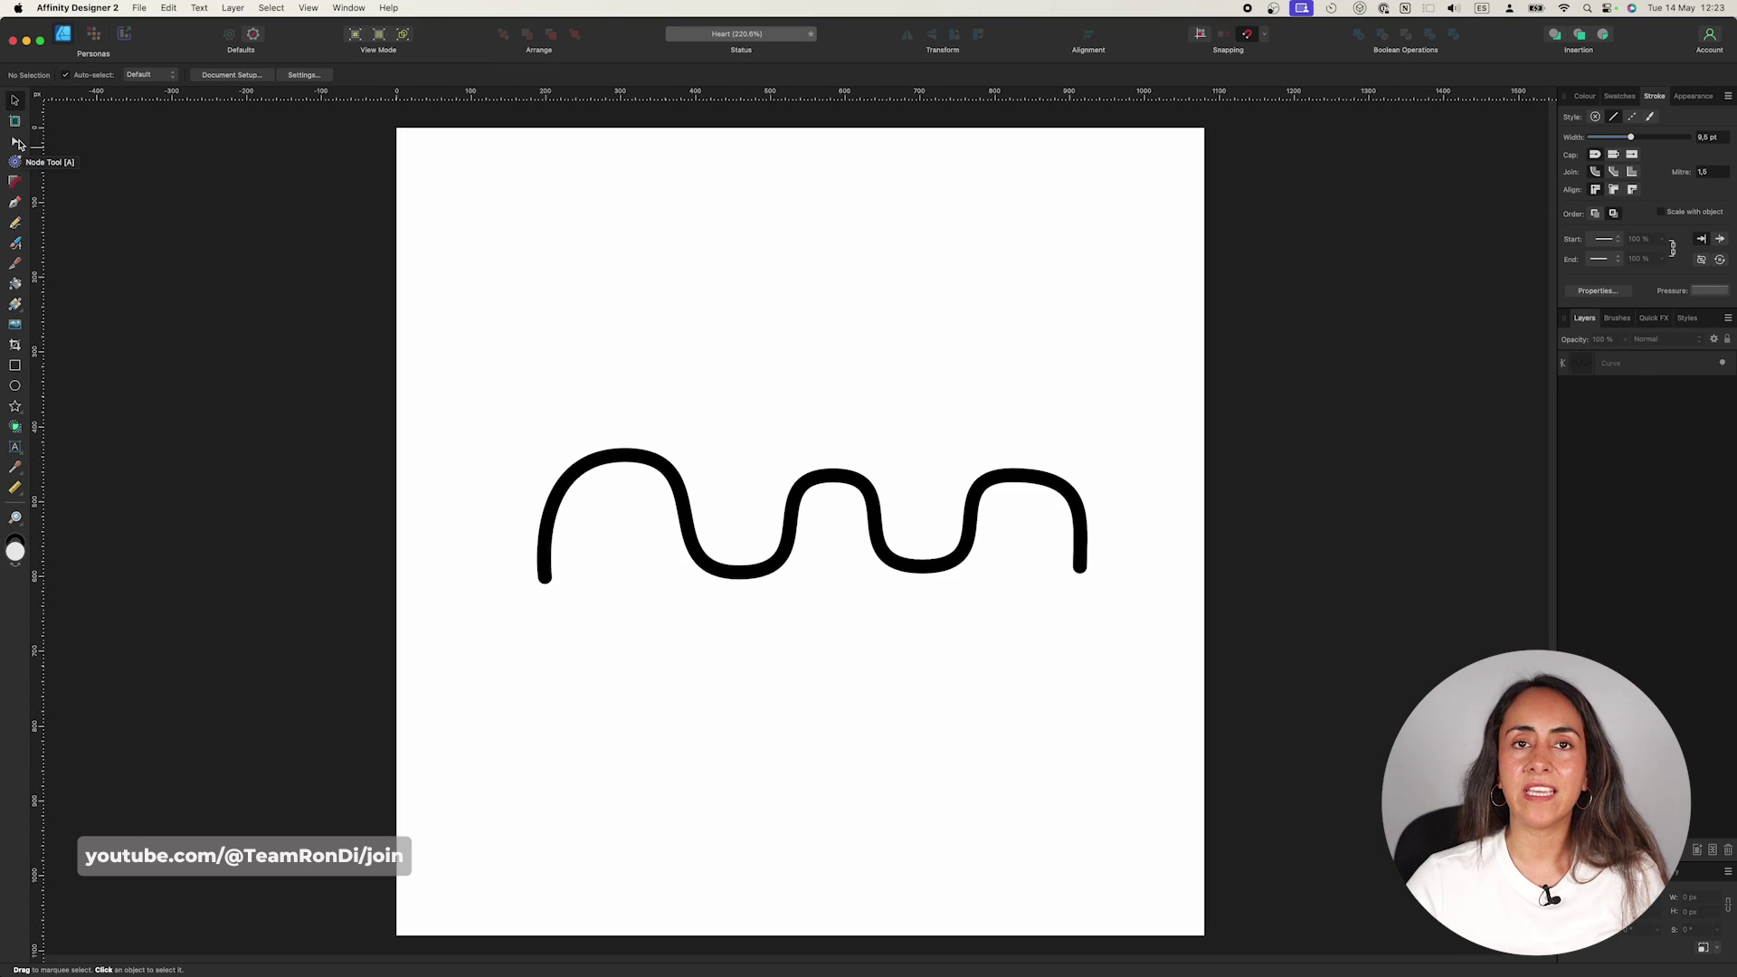
- With the Node Tool, lower the curve's left end and both troughs, and raise the second and third peaks level with the first
{"action": "key", "text": "a"}
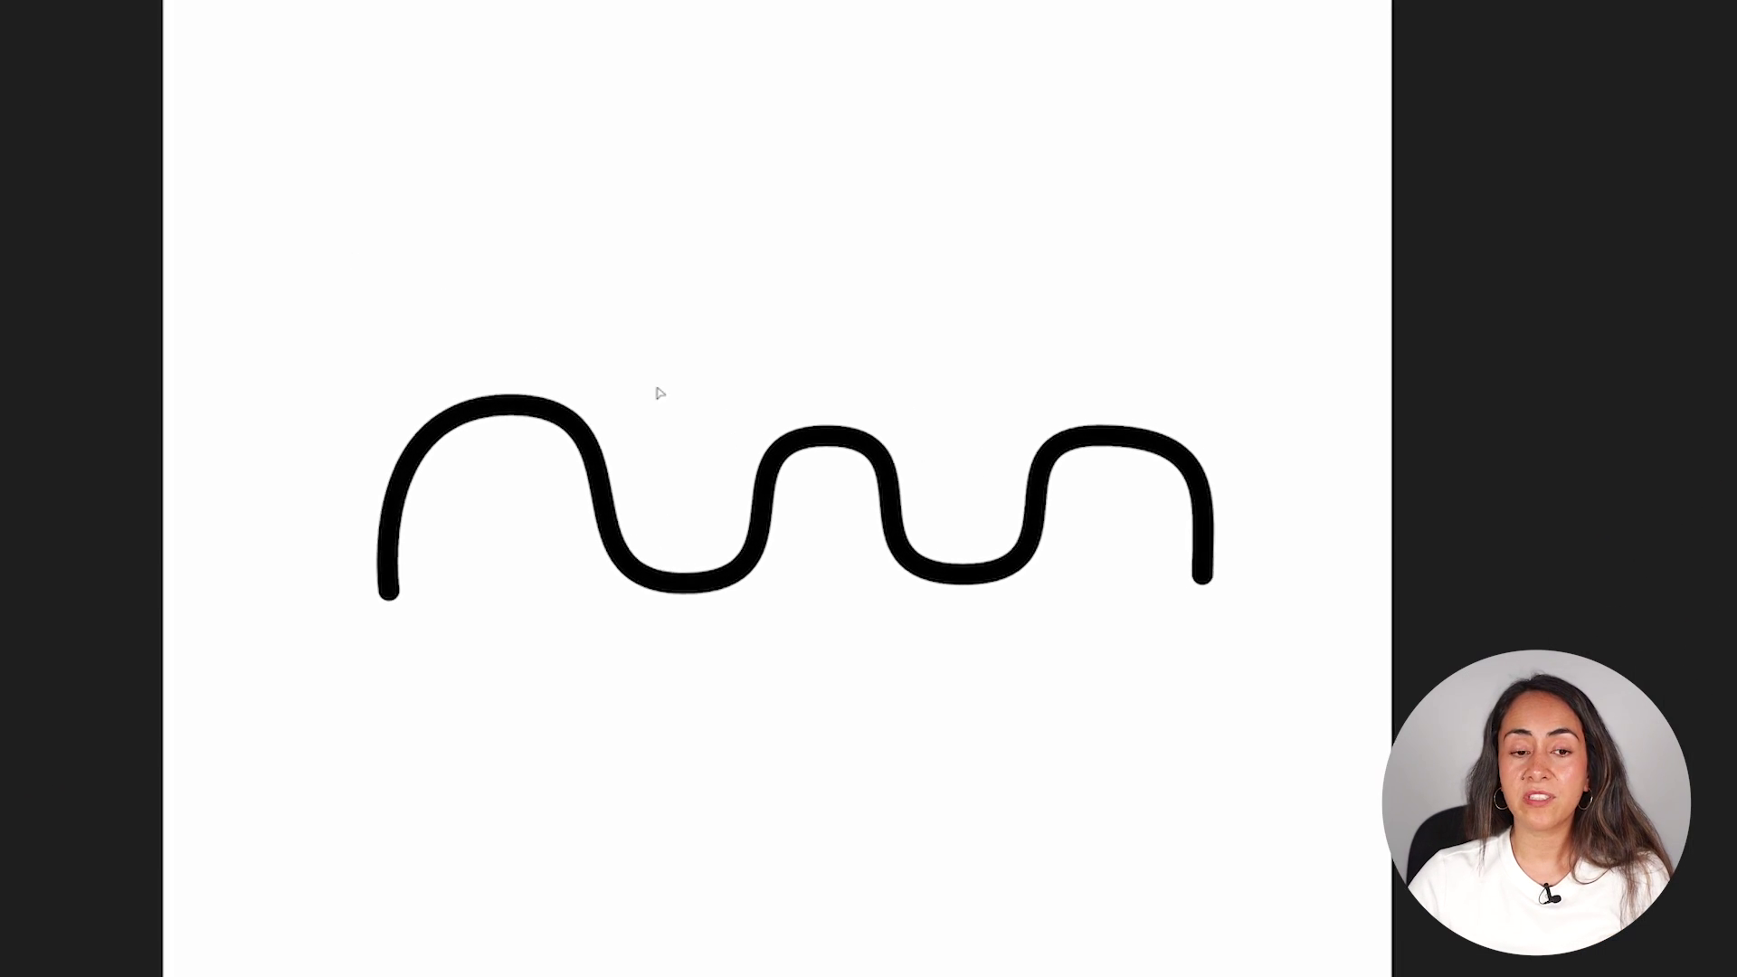
{"action": "left_click", "coordinate": [572, 488]}
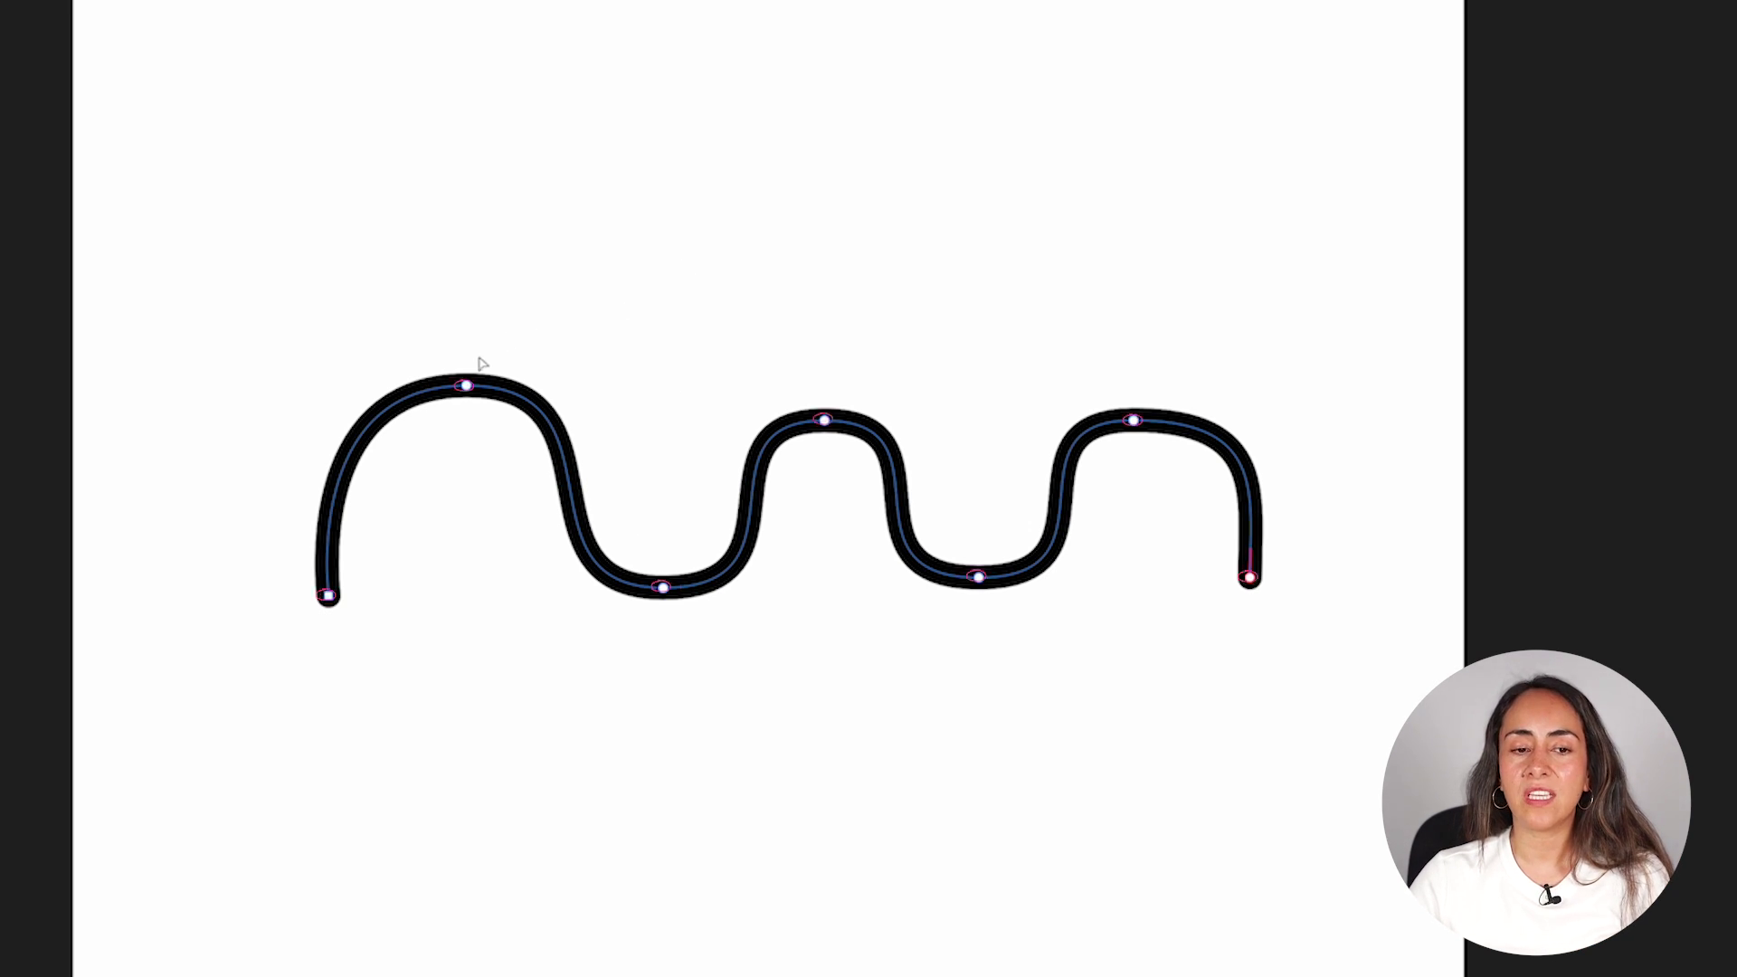
{"action": "left_click", "coordinate": [335, 602]}
{"action": "left_click_drag", "start_coordinate": [329, 599], "coordinate": [339, 774]}
{"action": "left_click_drag", "start_coordinate": [663, 589], "coordinate": [666, 774]}
{"action": "left_click_drag", "start_coordinate": [824, 420], "coordinate": [826, 384]}
{"action": "left_click_drag", "start_coordinate": [978, 577], "coordinate": [977, 774]}
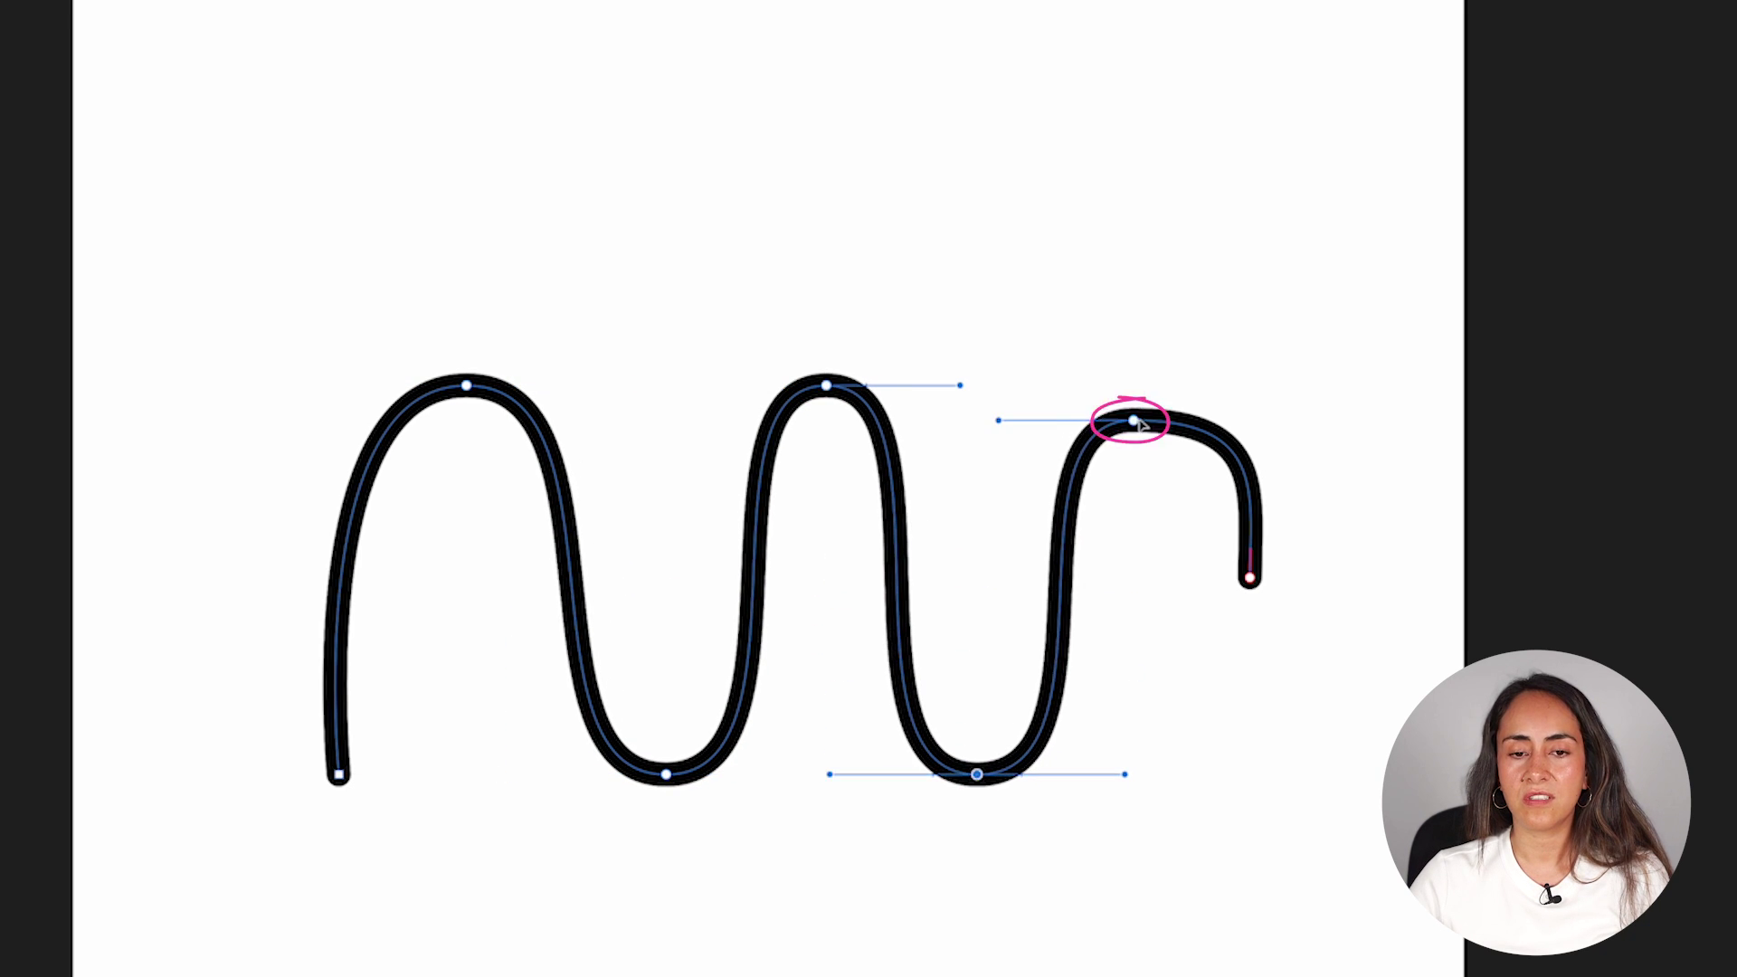
{"action": "left_click_drag", "start_coordinate": [1131, 418], "coordinate": [1152, 384]}
- Shorten the first peak's handles, adjust the curvature at both troughs, and move the right end node down and slightly right
{"action": "left_click", "coordinate": [466, 385]}
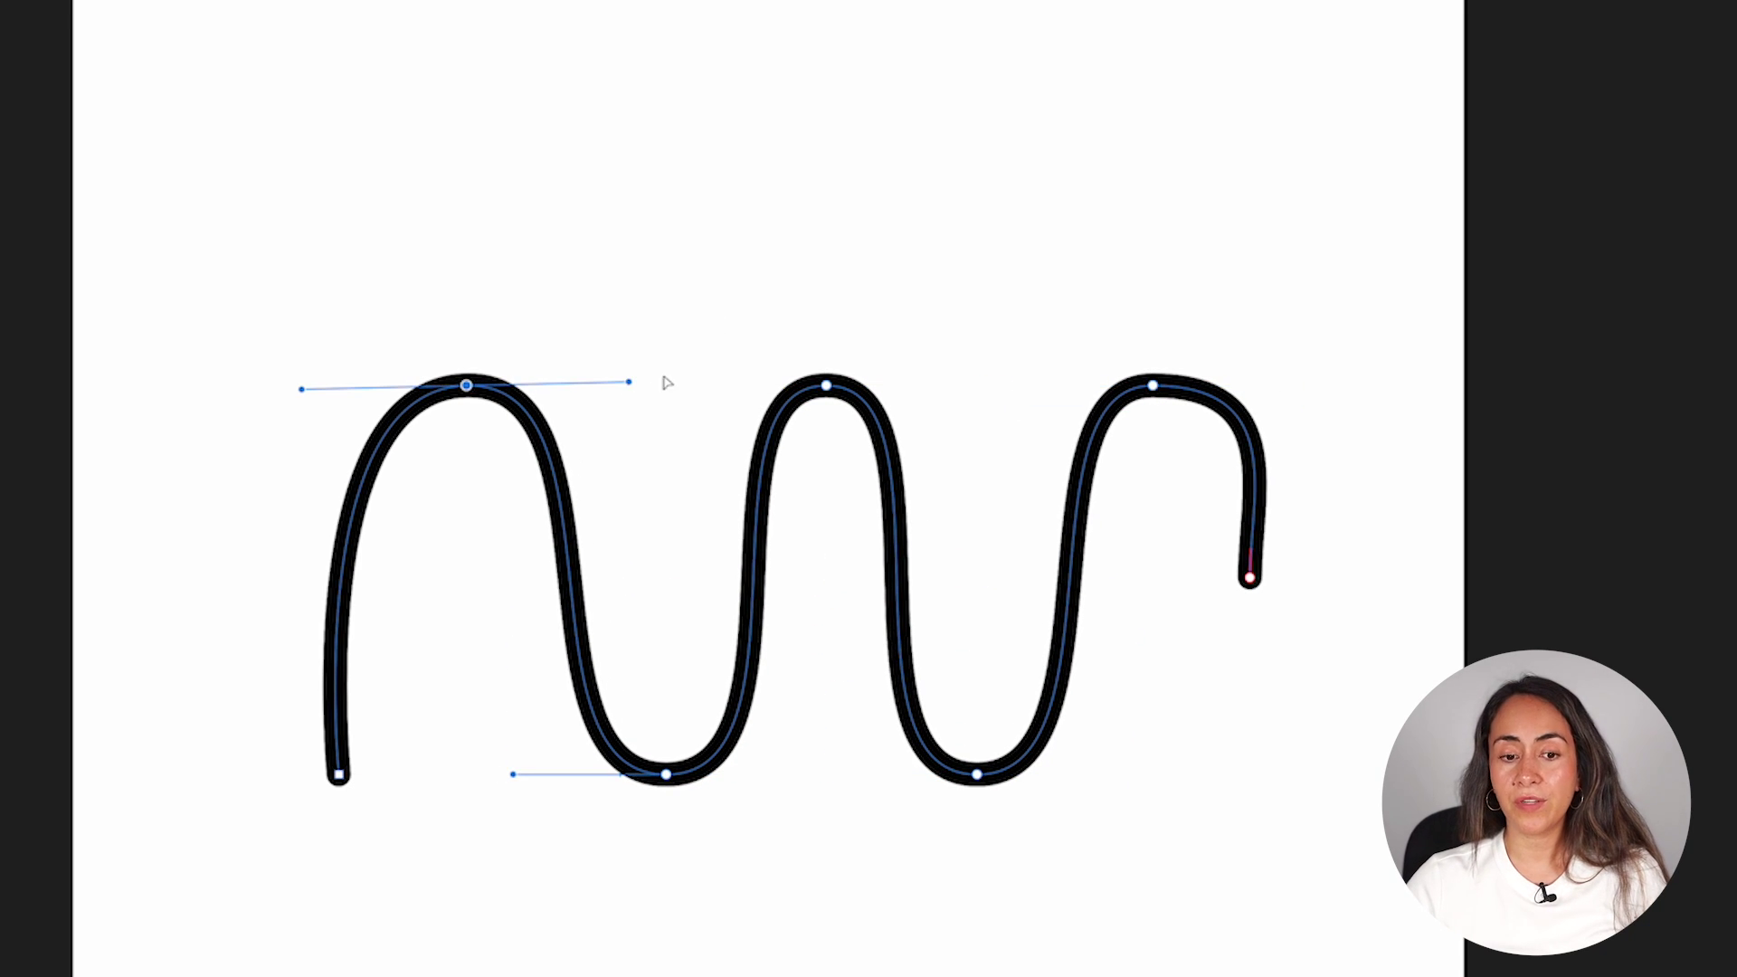
{"action": "left_click_drag", "start_coordinate": [629, 382], "coordinate": [562, 383]}
{"action": "left_click_drag", "start_coordinate": [301, 389], "coordinate": [370, 387]}
{"action": "mouse_move", "coordinate": [513, 775]}
{"action": "left_mouse_down"}
{"action": "mouse_move", "coordinate": [574, 776]}
{"action": "mouse_move", "coordinate": [523, 772]}
{"action": "left_mouse_up"}
{"action": "left_click_drag", "start_coordinate": [666, 774], "coordinate": [815, 772]}
{"action": "left_click_drag", "start_coordinate": [977, 775], "coordinate": [1113, 779]}
{"action": "left_click_drag", "start_coordinate": [1249, 577], "coordinate": [1282, 621]}
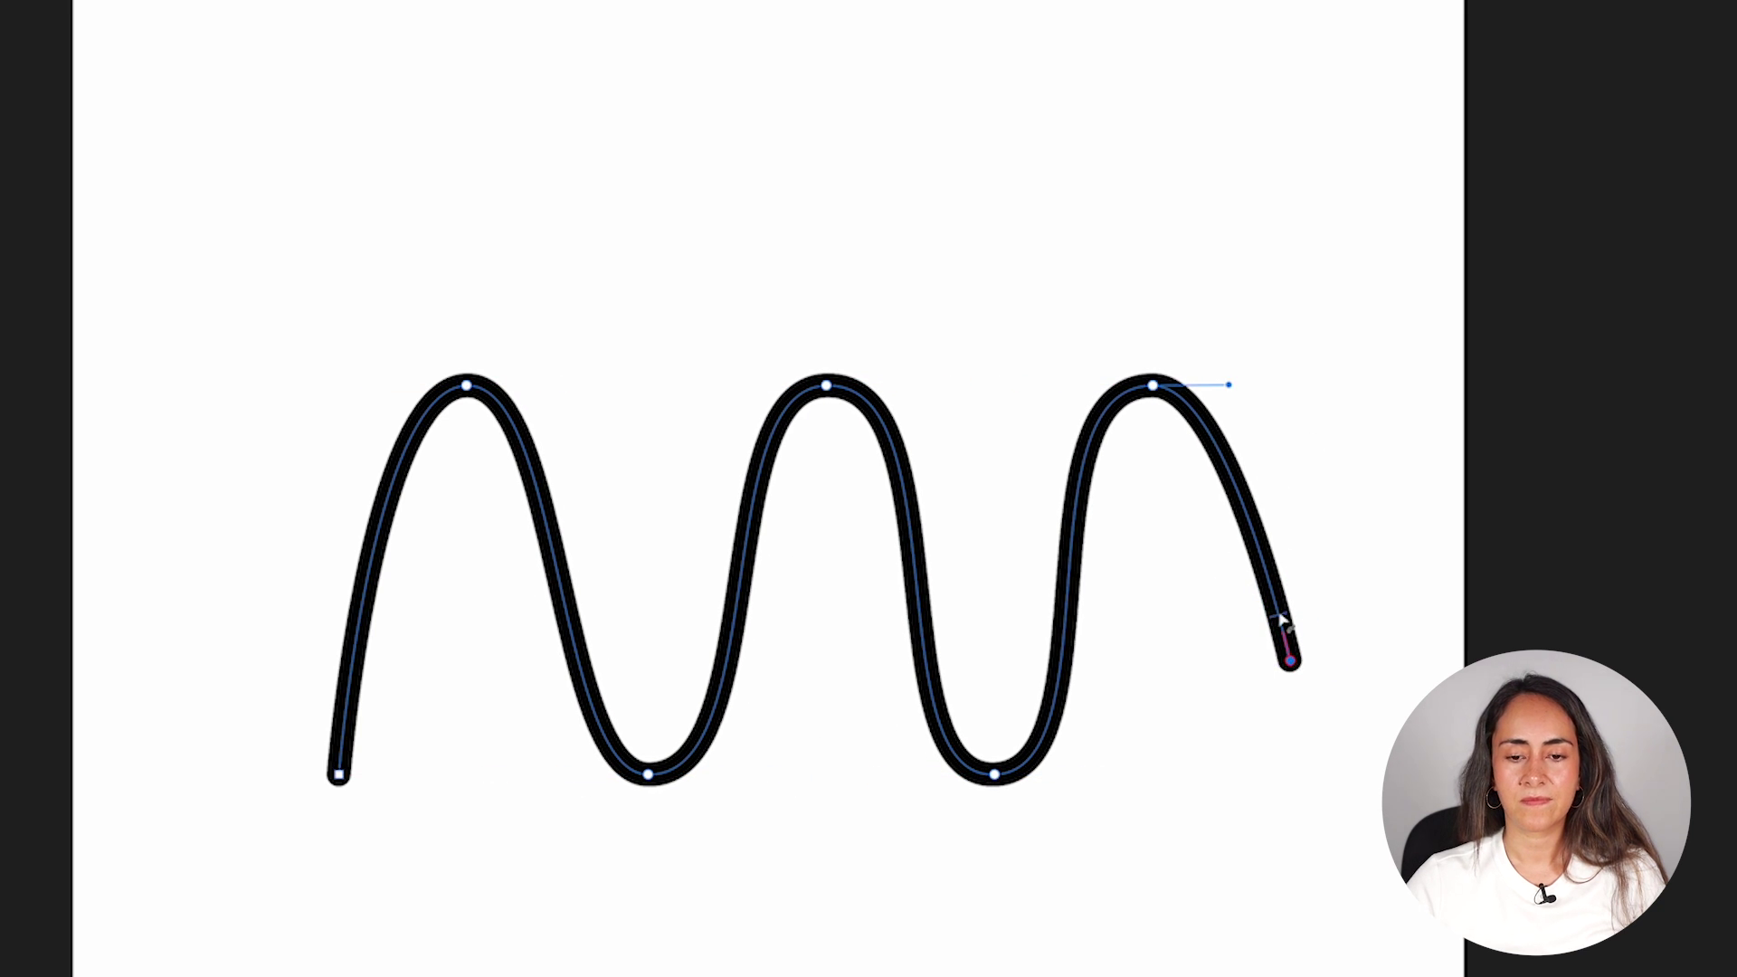
- Delete the curve's right end node and the node at its middle peak
{"action": "left_click", "coordinate": [1289, 660]}
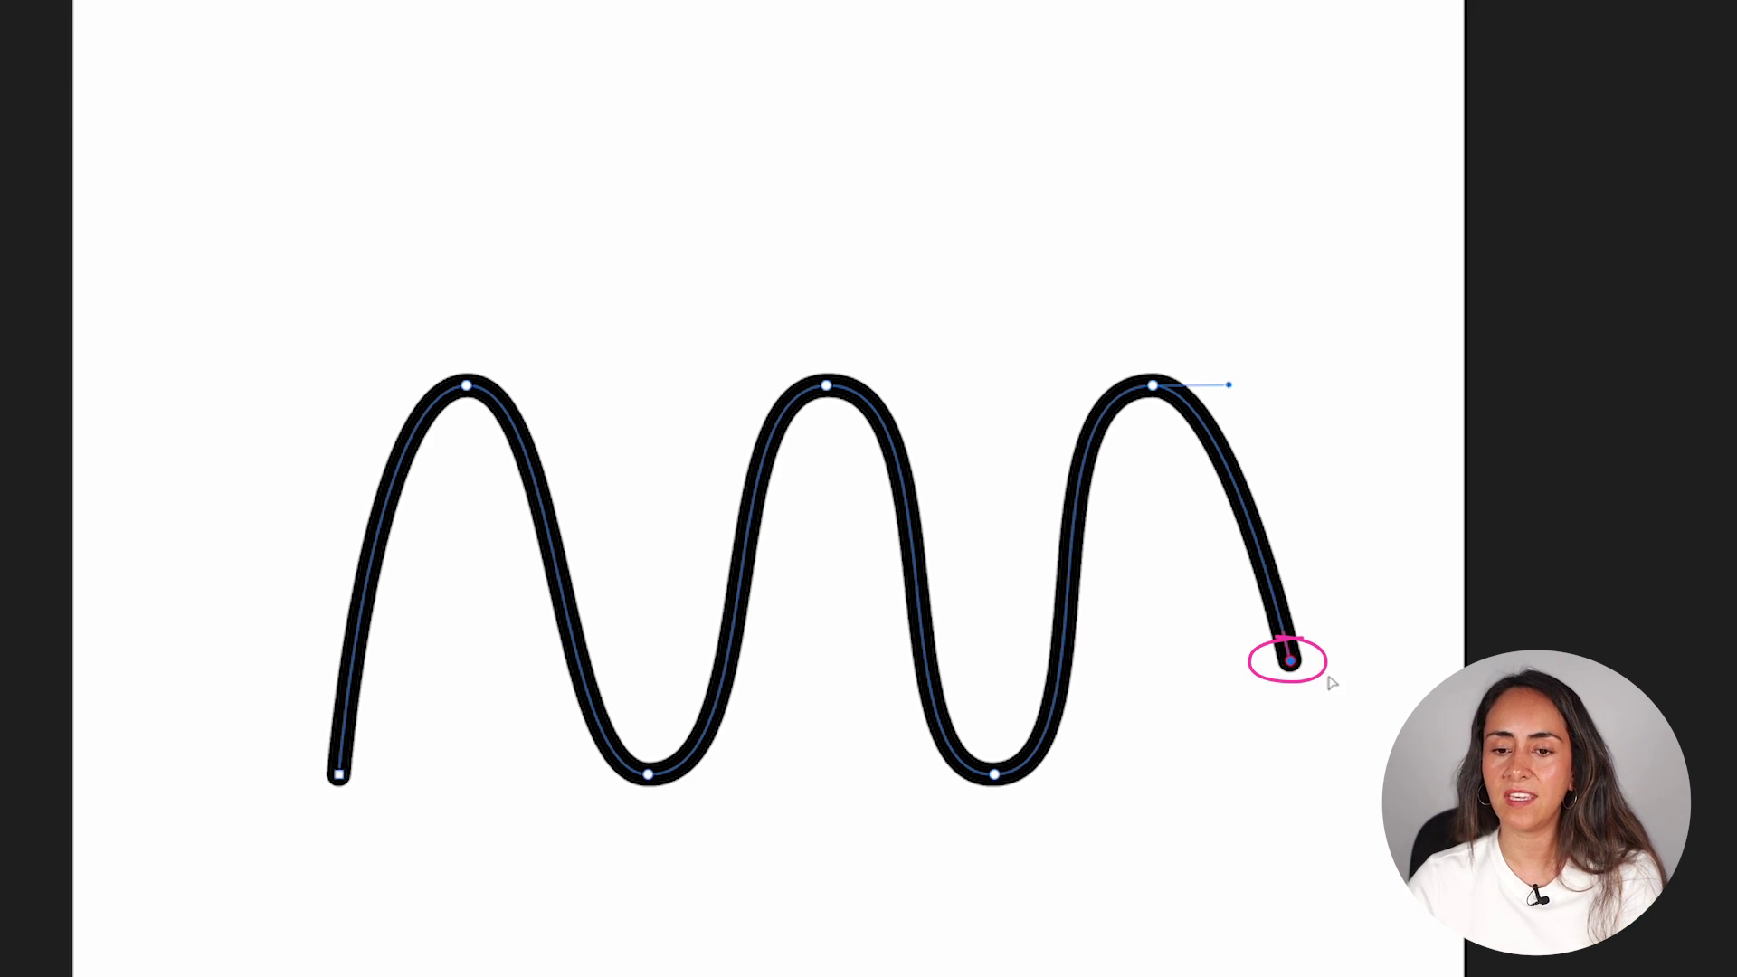
{"action": "key", "text": "Delete"}
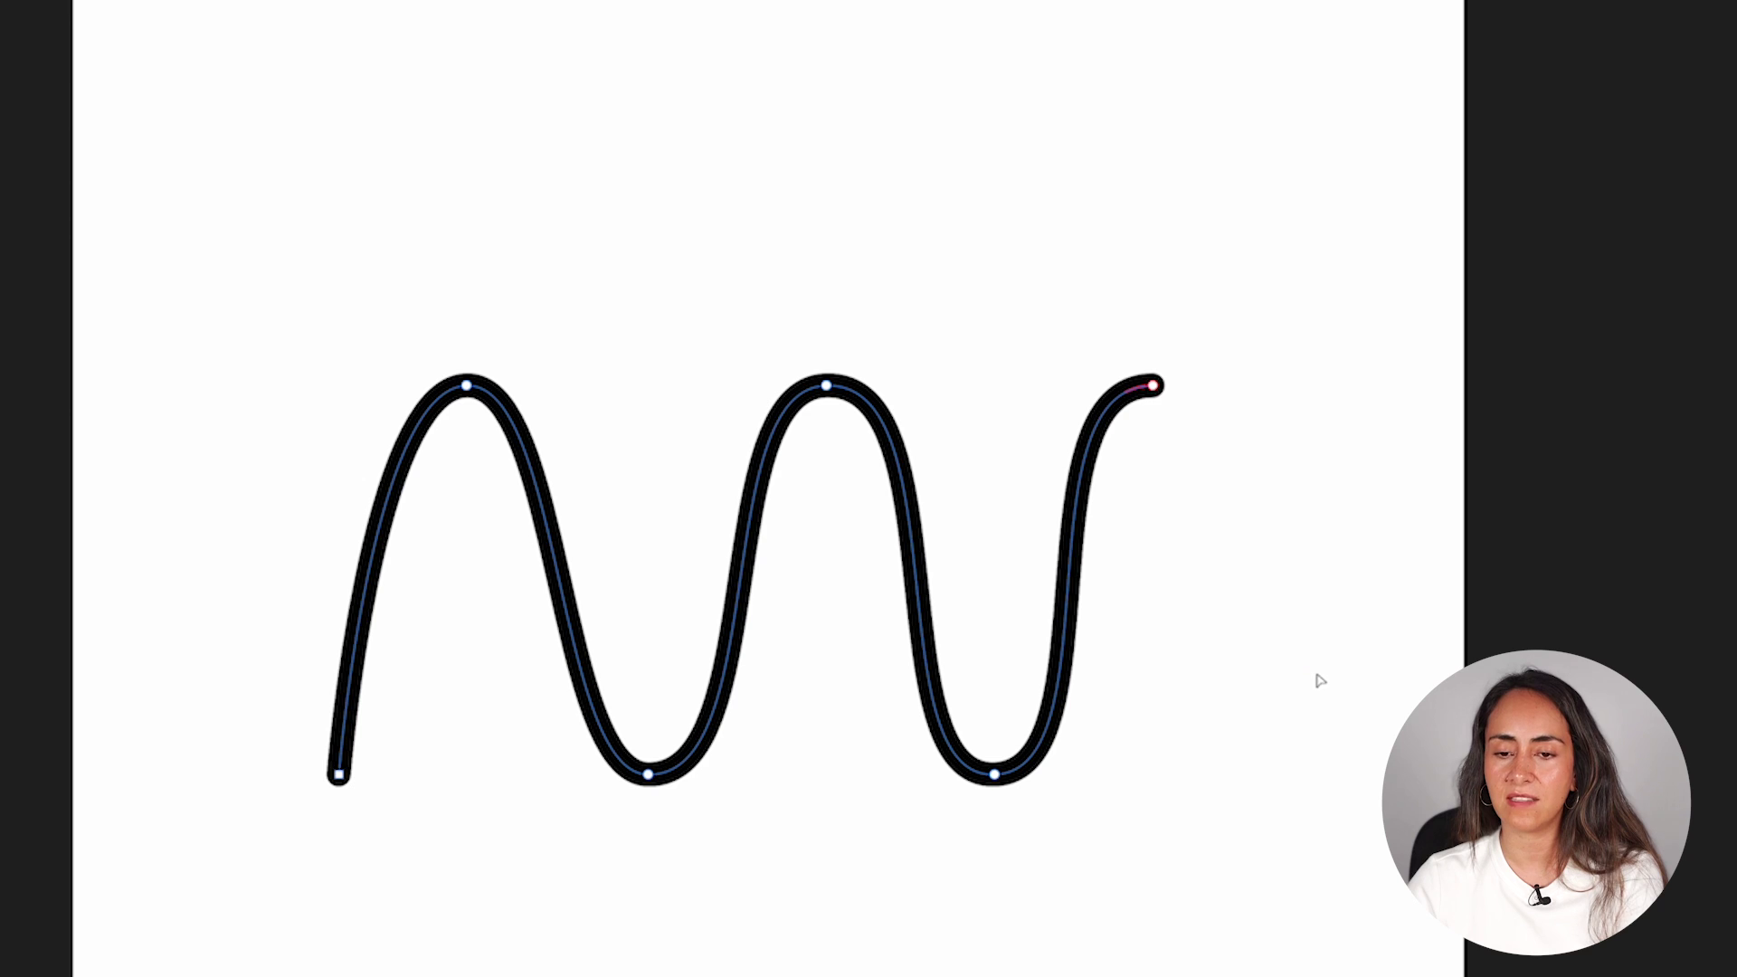
{"action": "left_click", "coordinate": [826, 387]}
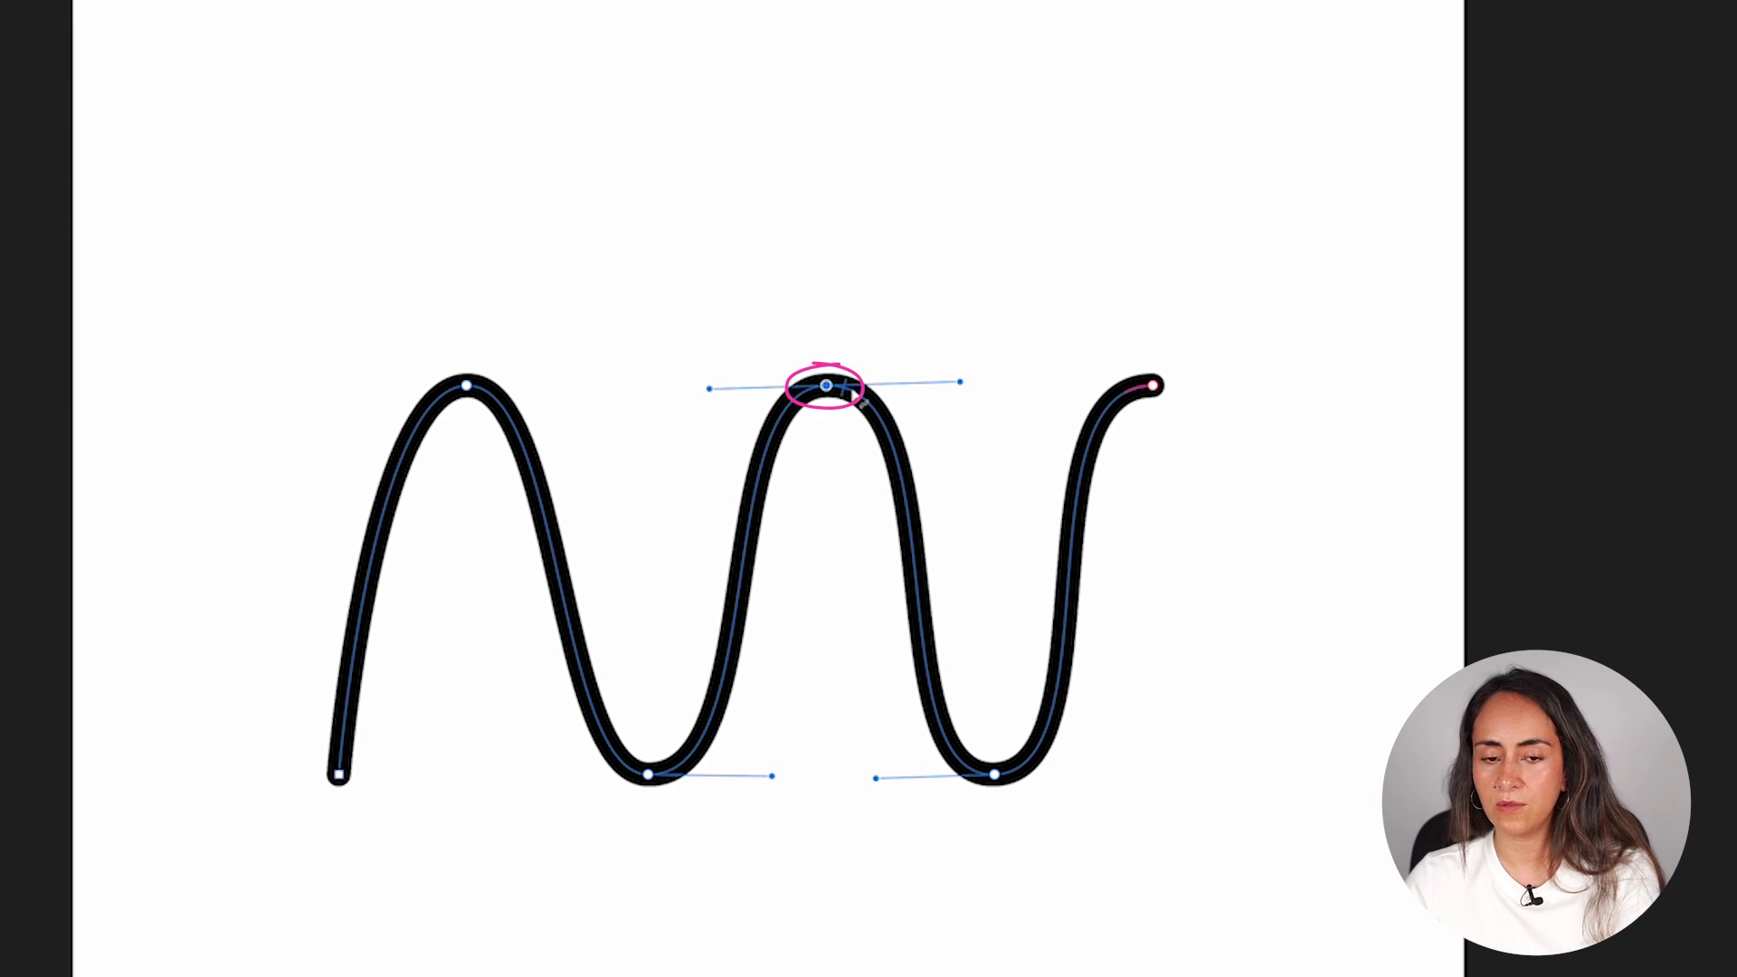
{"action": "key", "text": "Delete"}
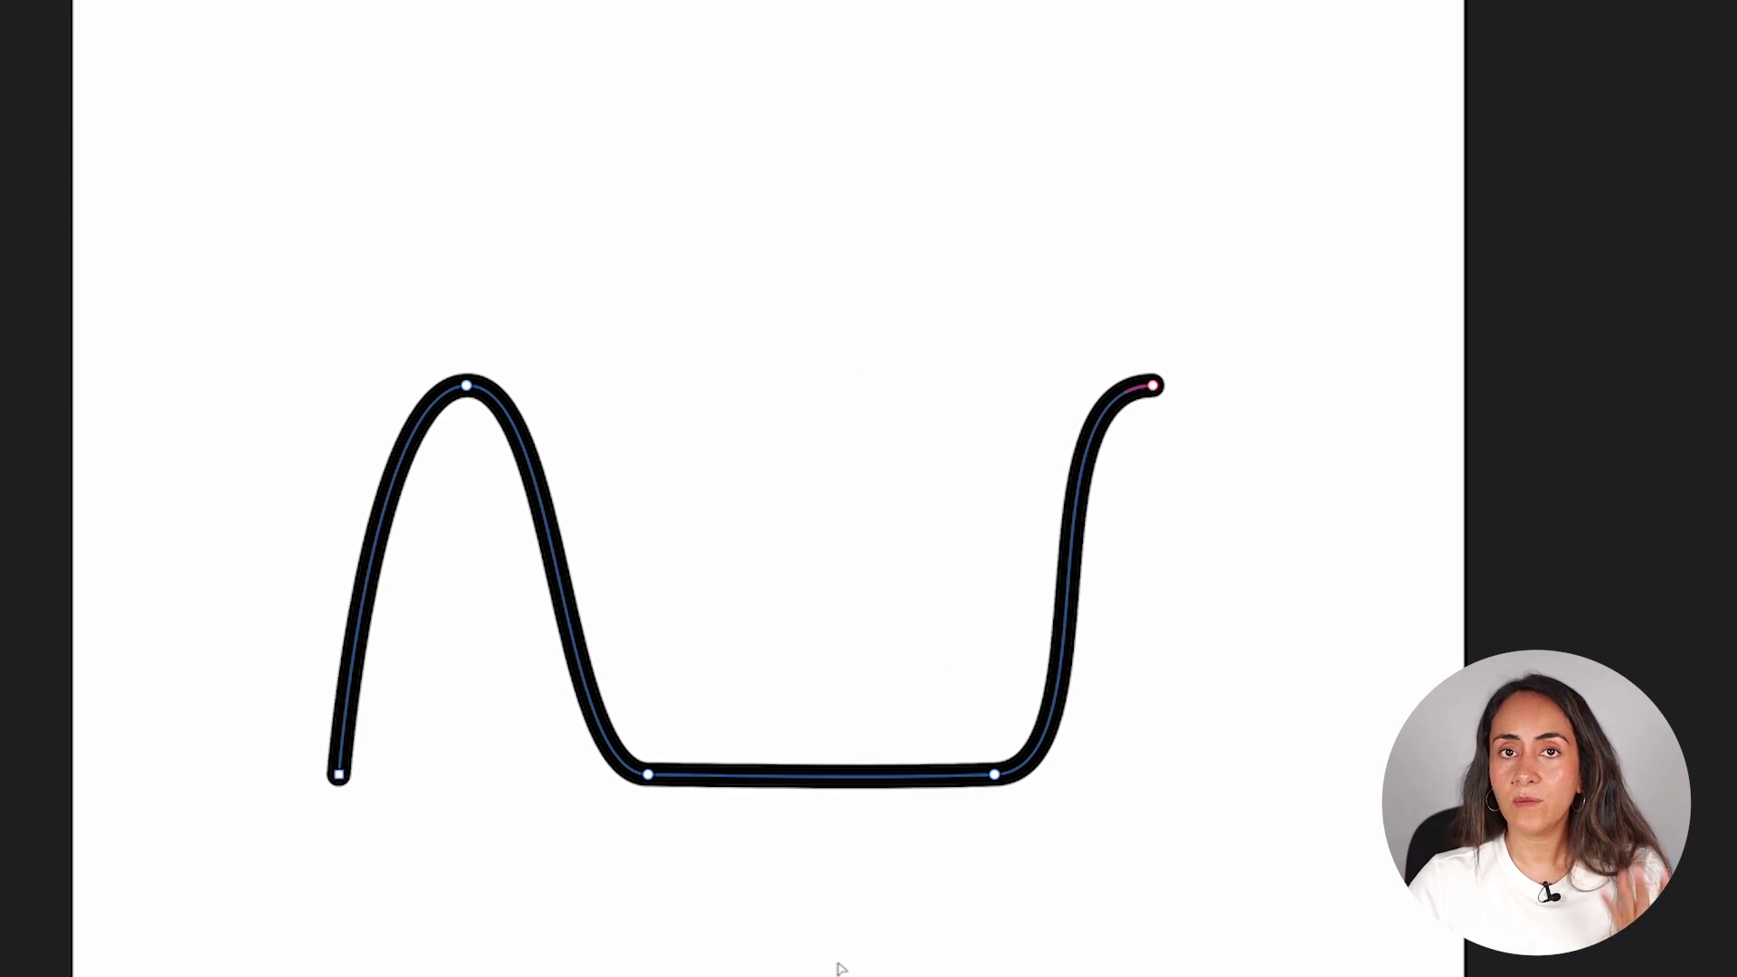
- Bend the flat segment between the troughs up into a tall peak, and move the whole curve up and slightly right
{"action": "left_click", "coordinate": [817, 780]}
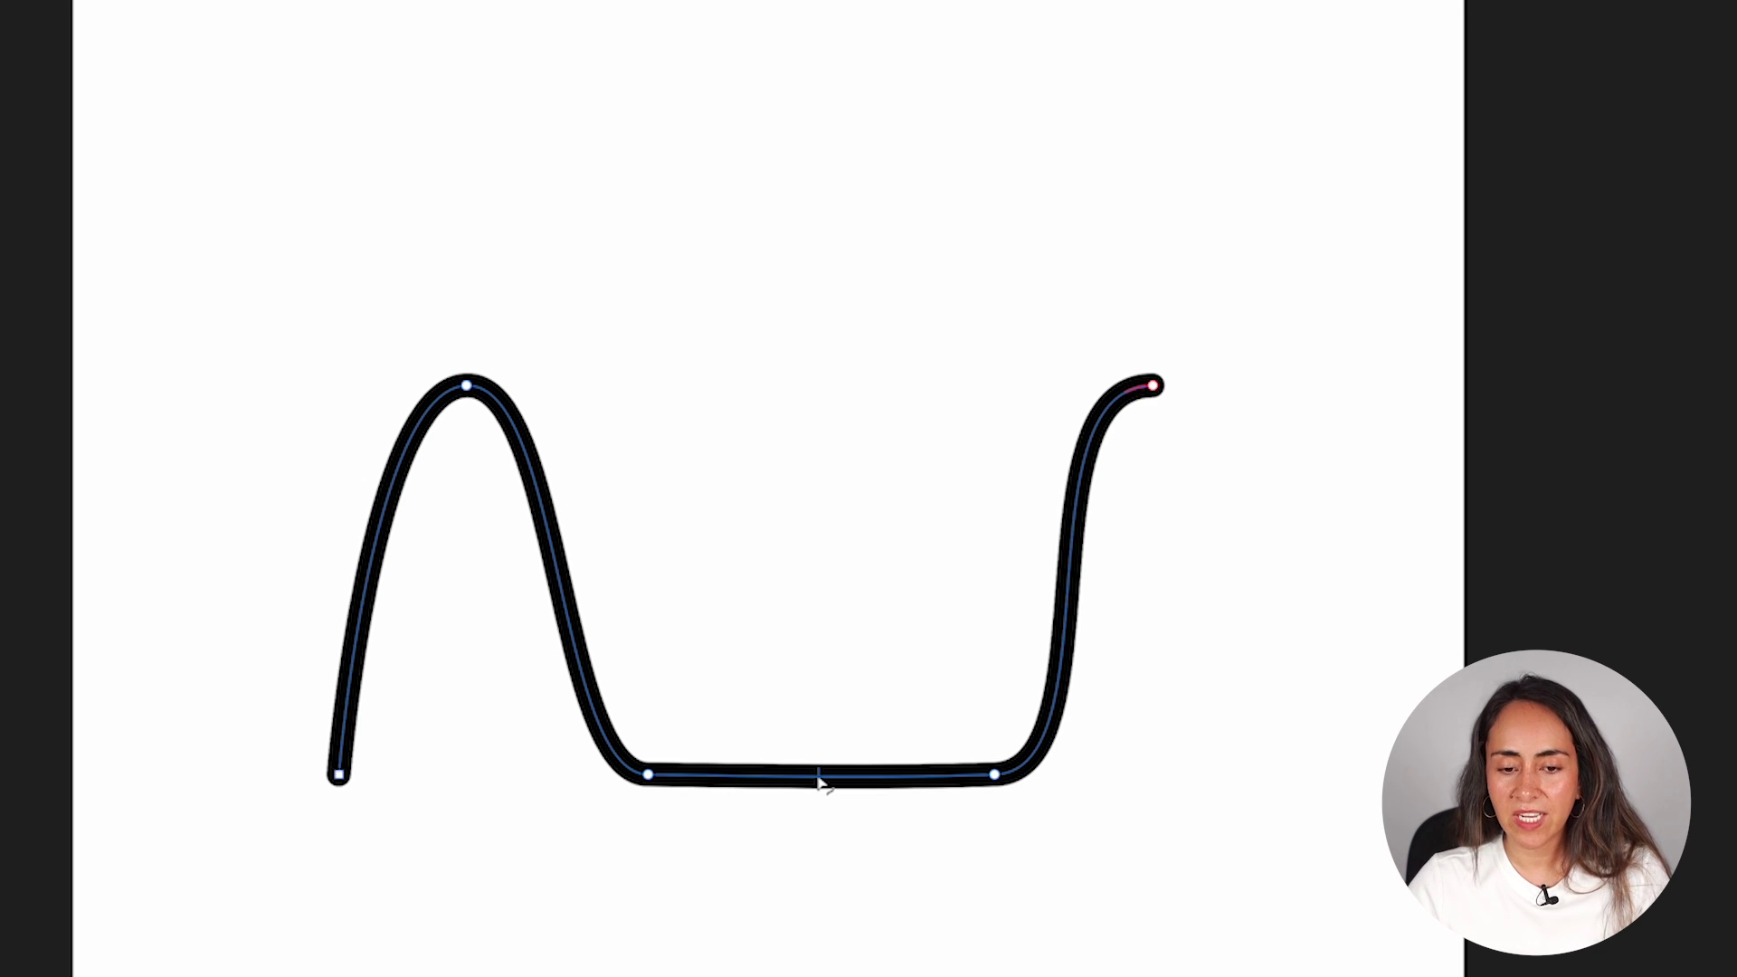
{"action": "left_click_drag", "start_coordinate": [817, 779], "coordinate": [821, 317]}
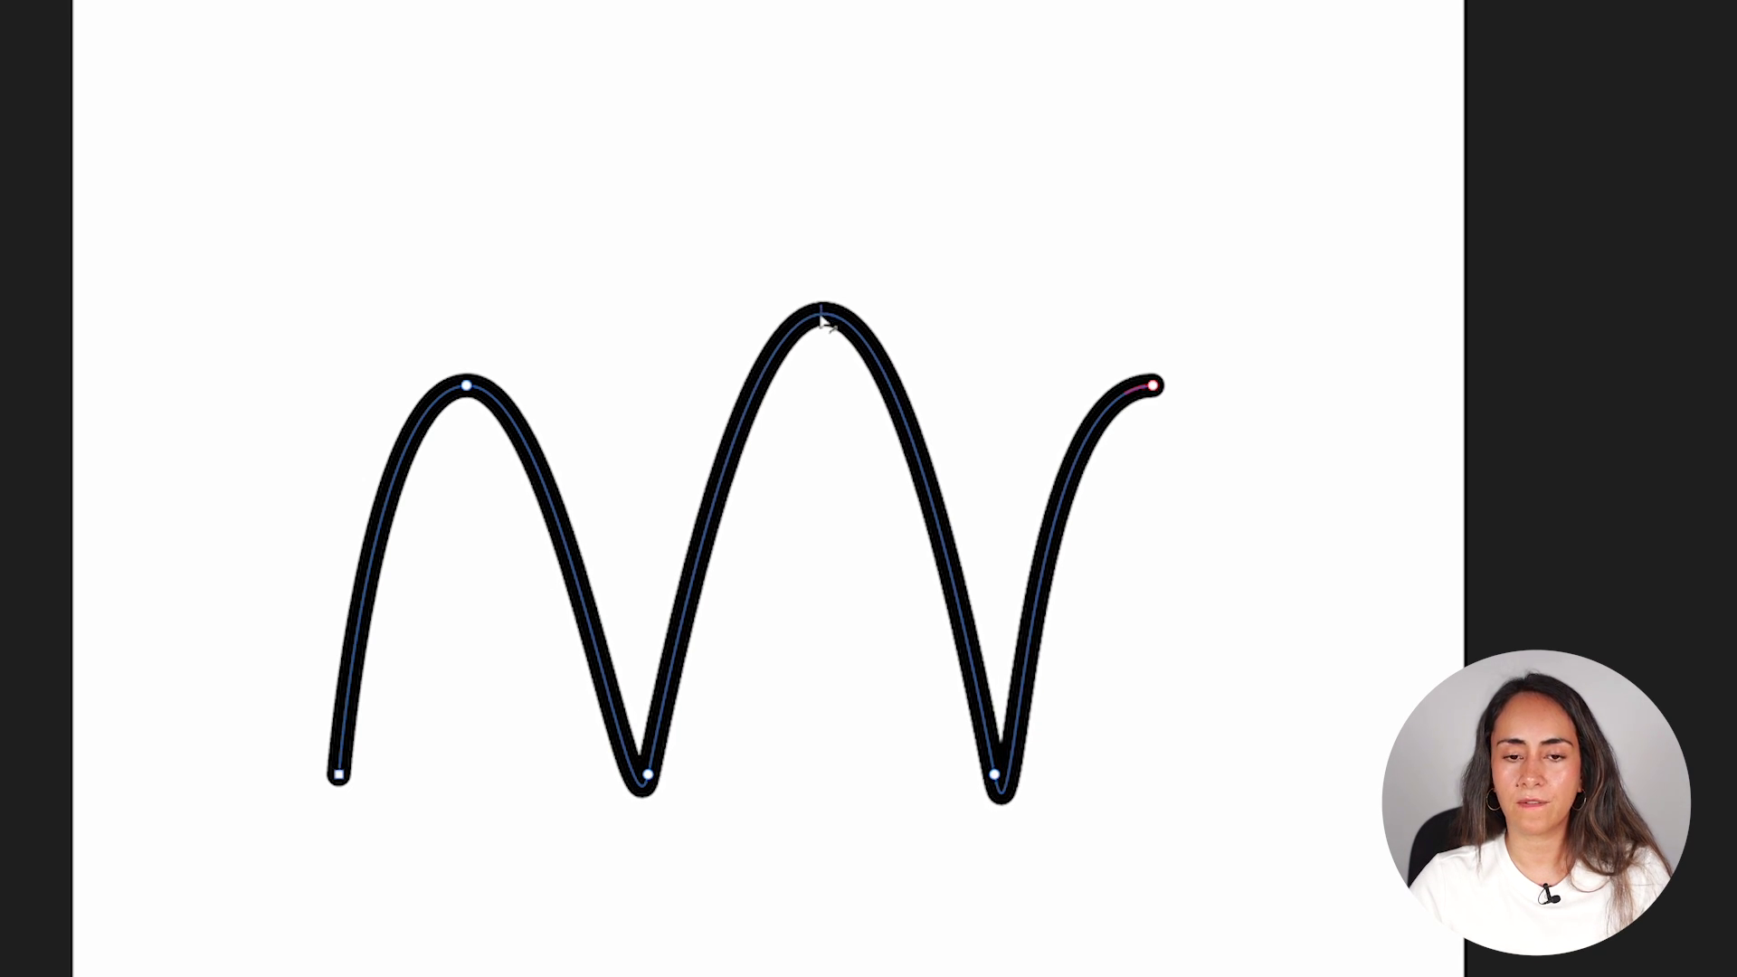
{"action": "left_click", "coordinate": [1379, 606]}
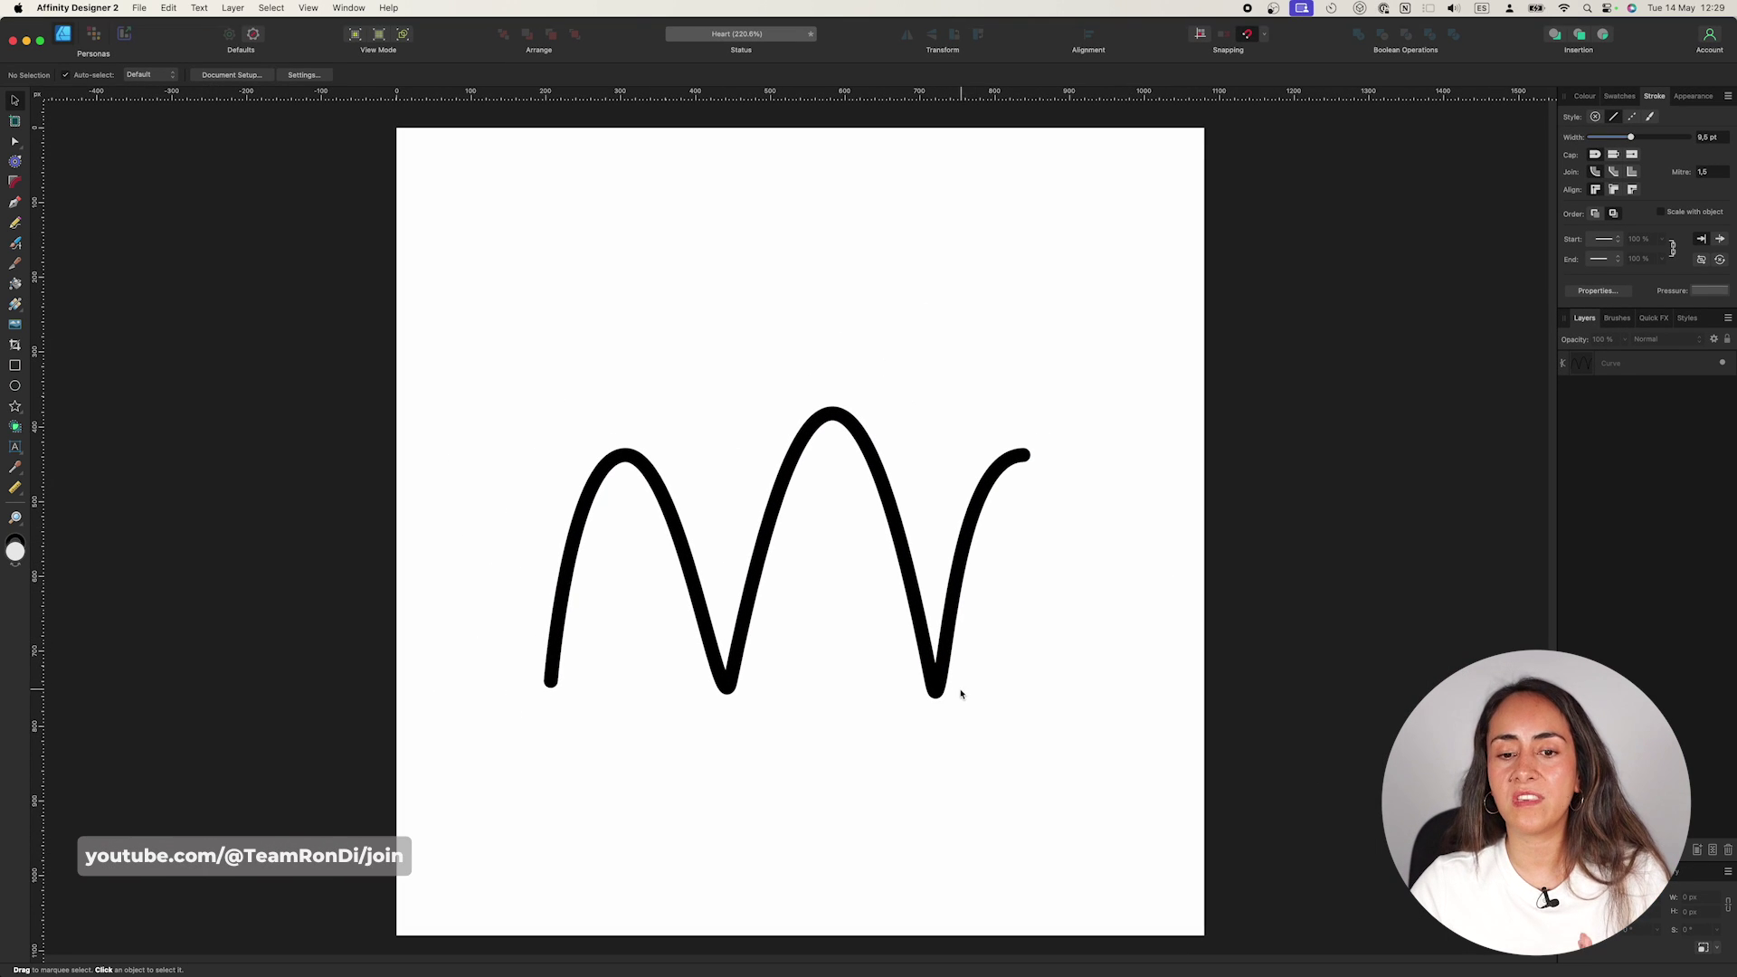
{"action": "left_click_drag", "start_coordinate": [935, 692], "coordinate": [968, 479]}
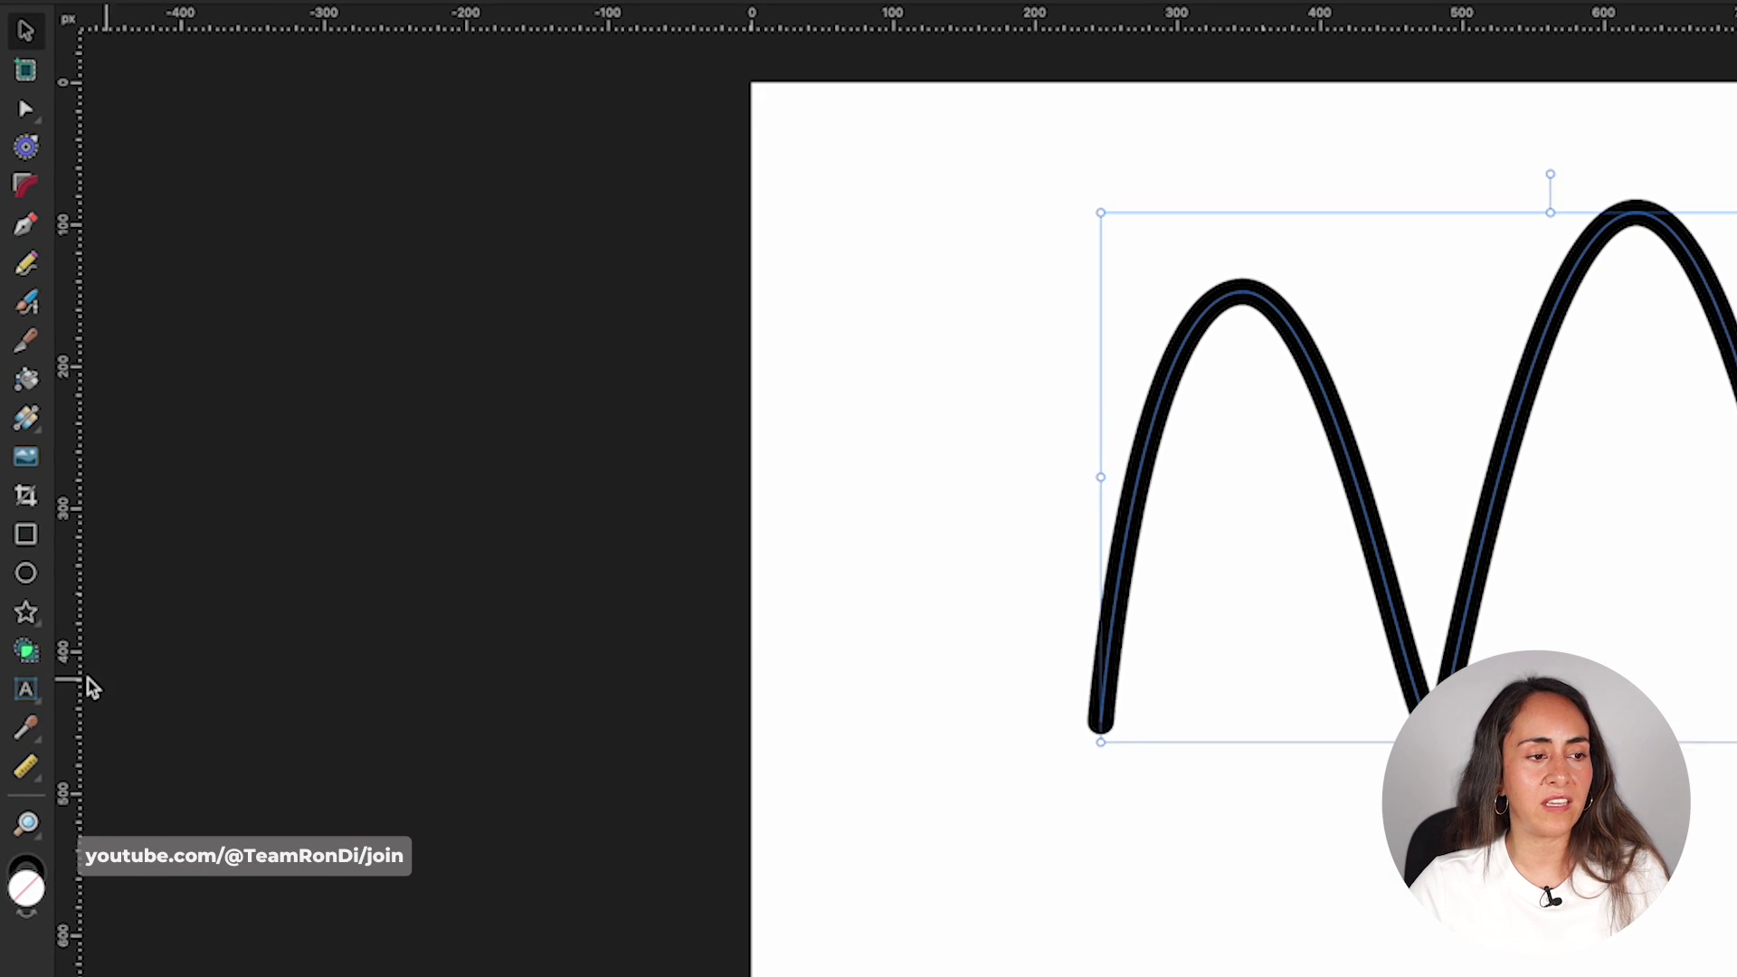
- Add the art text "PEACE" below the curve and enlarge it proportionally to about 87.1 pt
{"action": "left_click", "coordinate": [25, 690]}
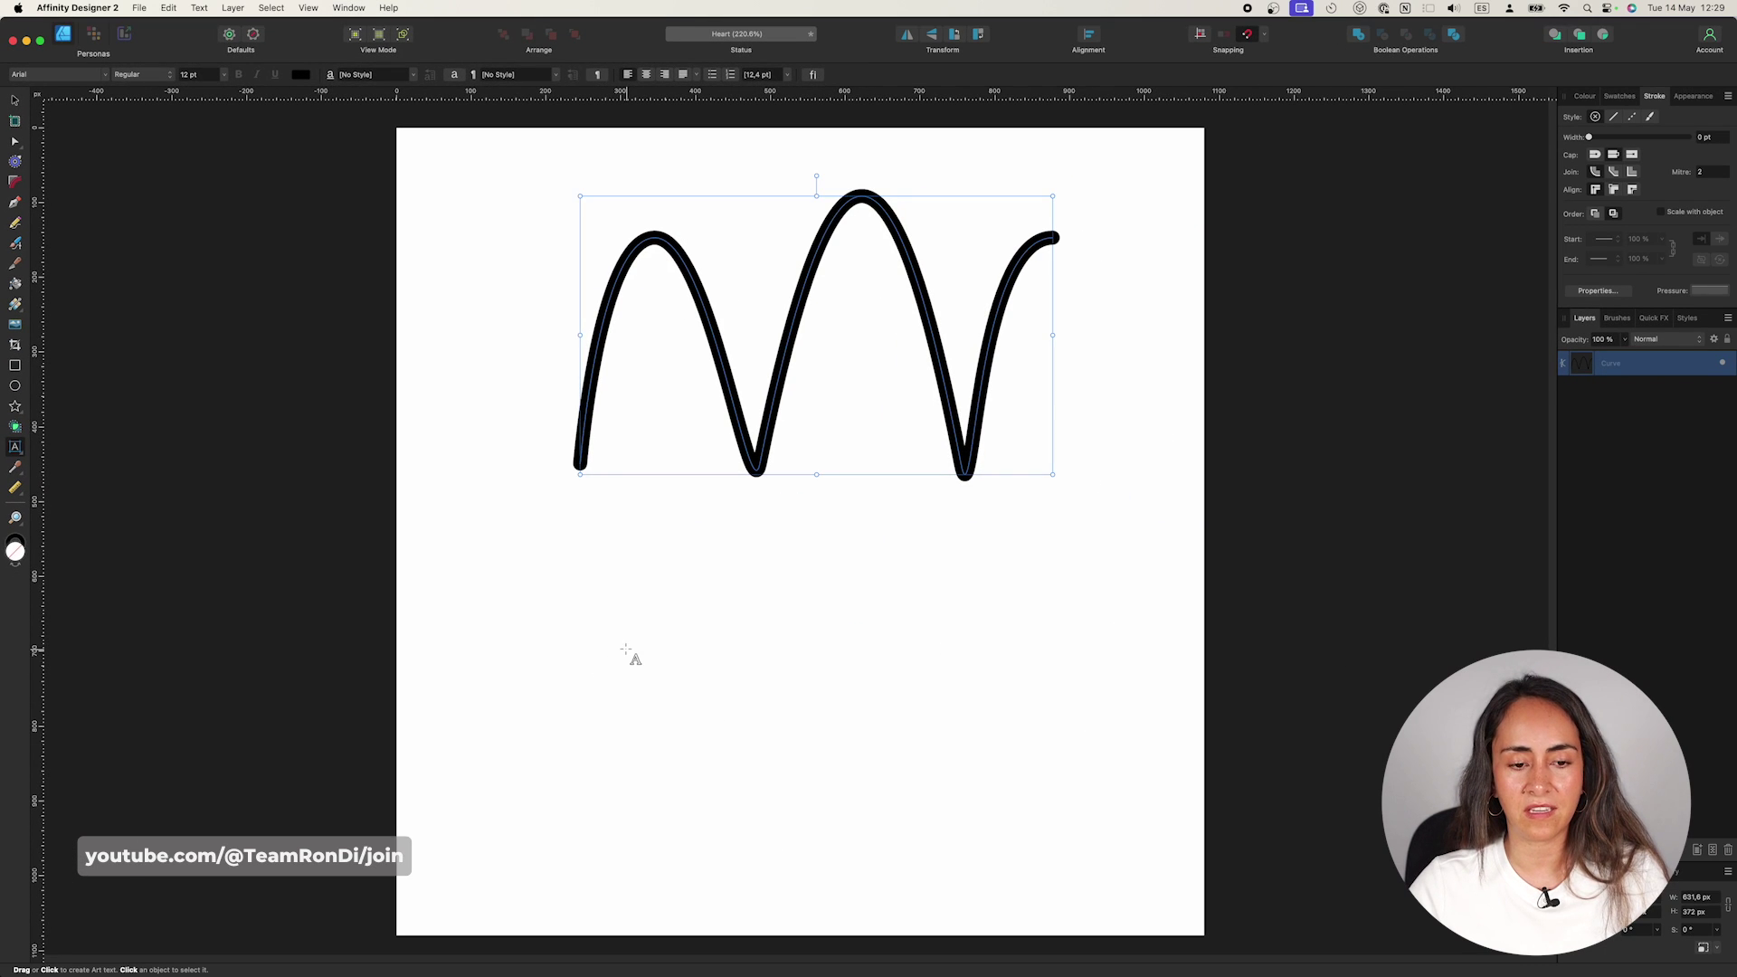
{"action": "left_click", "coordinate": [627, 649]}
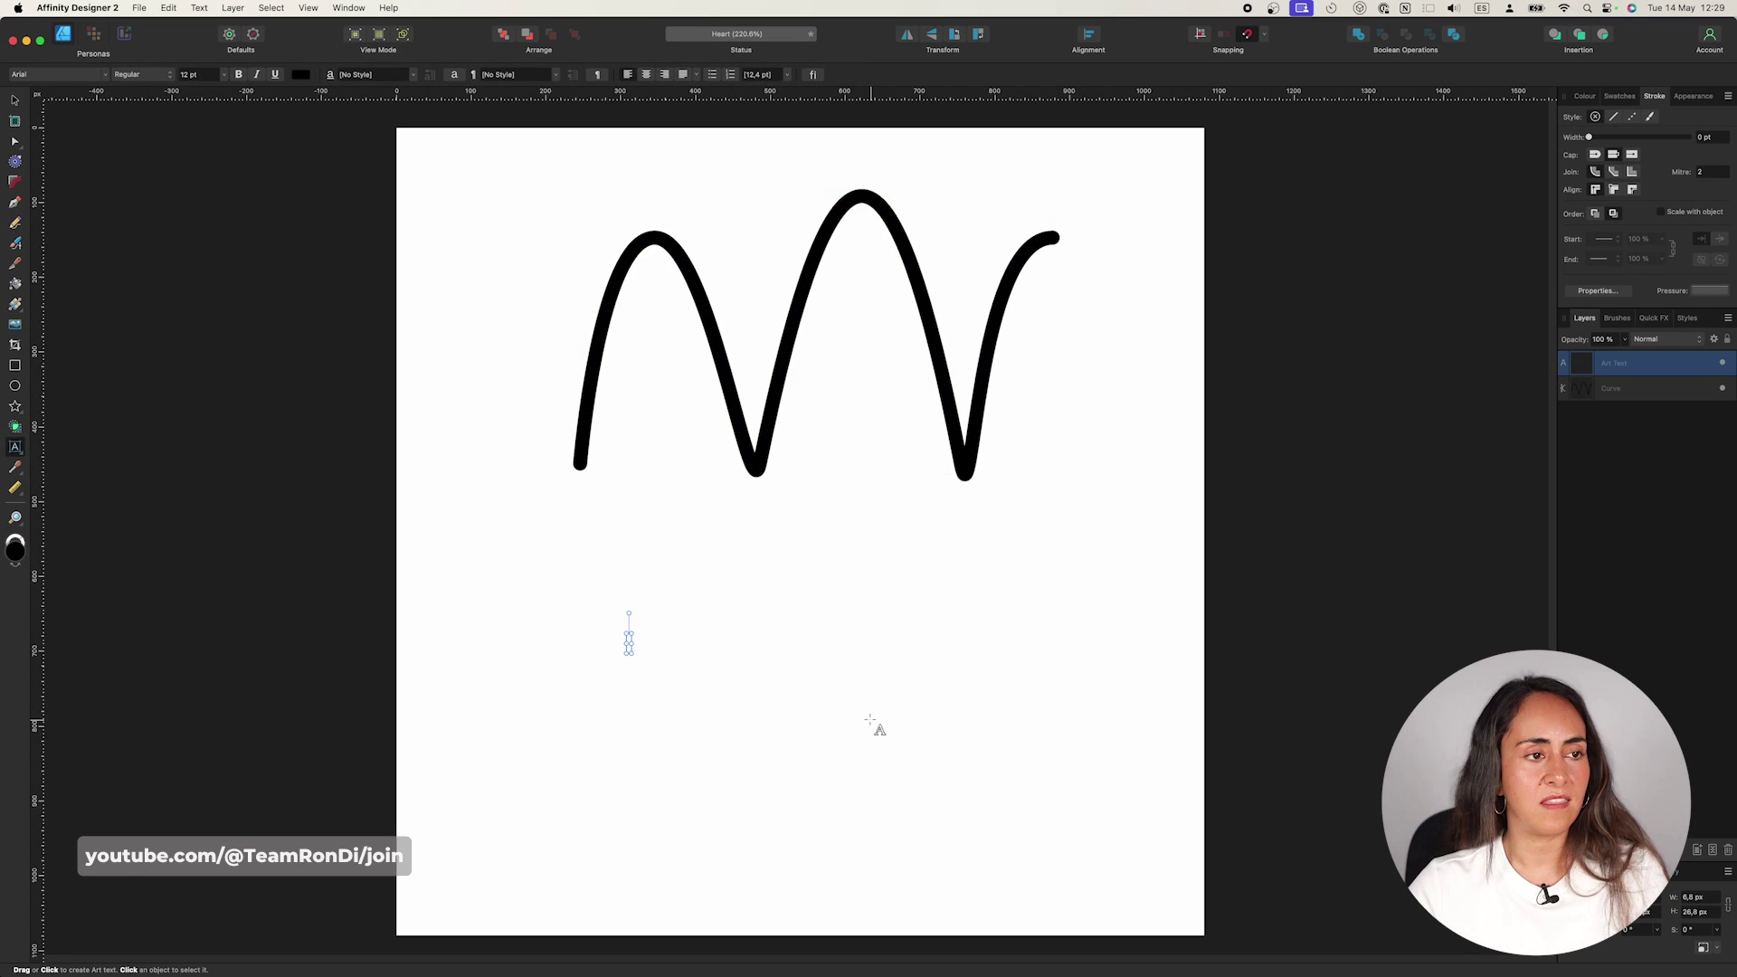
{"action": "left_click", "coordinate": [12, 103]}
{"action": "left_click_drag", "start_coordinate": [687, 636], "coordinate": [1053, 553]}
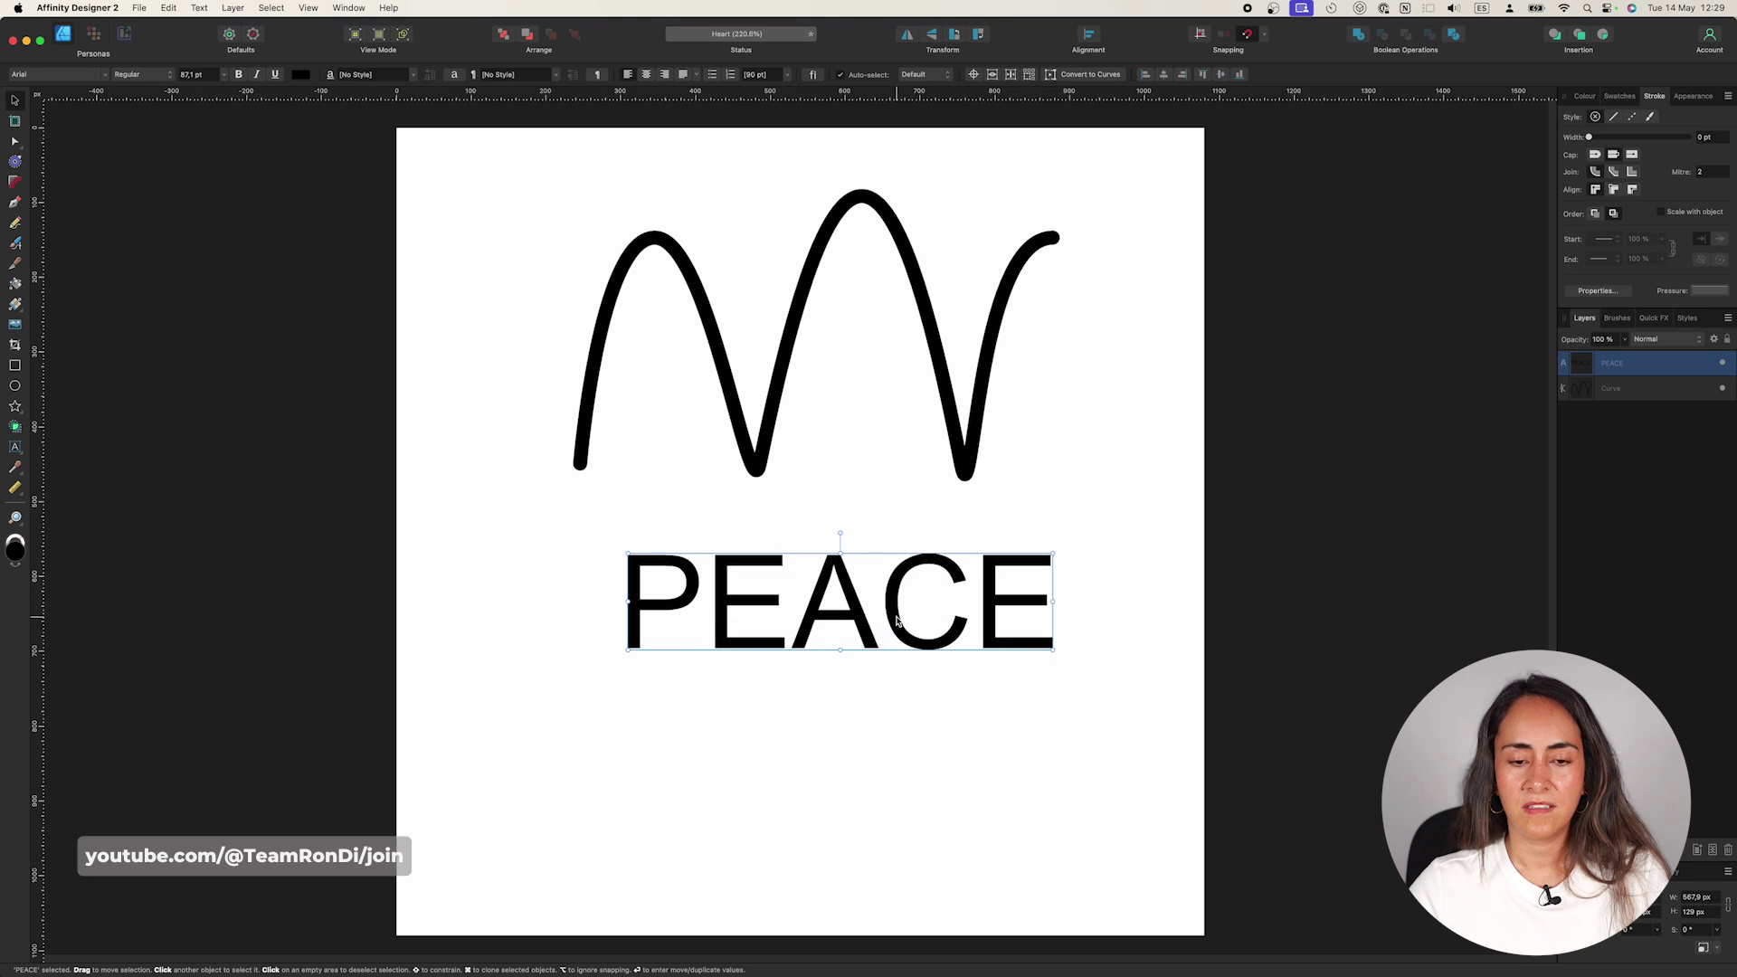
- Move the PEACE text further down below the curve and set its font to Arial Black
{"action": "left_click_drag", "start_coordinate": [897, 621], "coordinate": [871, 707]}
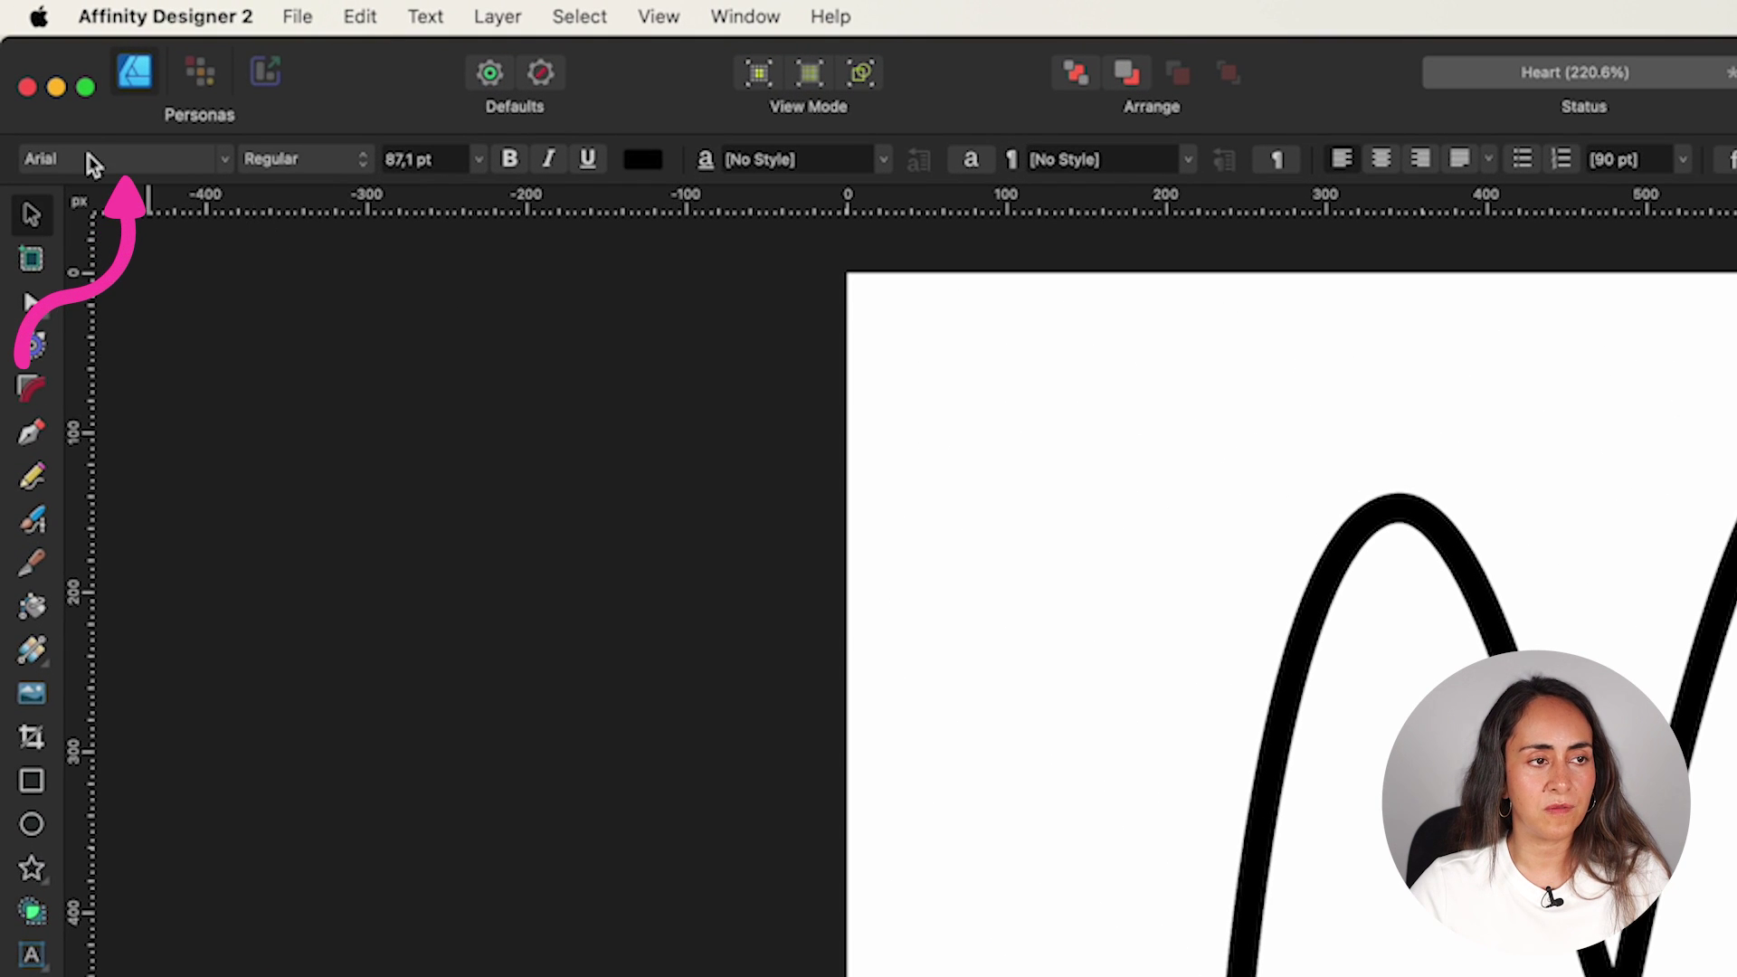
{"action": "left_click", "coordinate": [90, 162]}
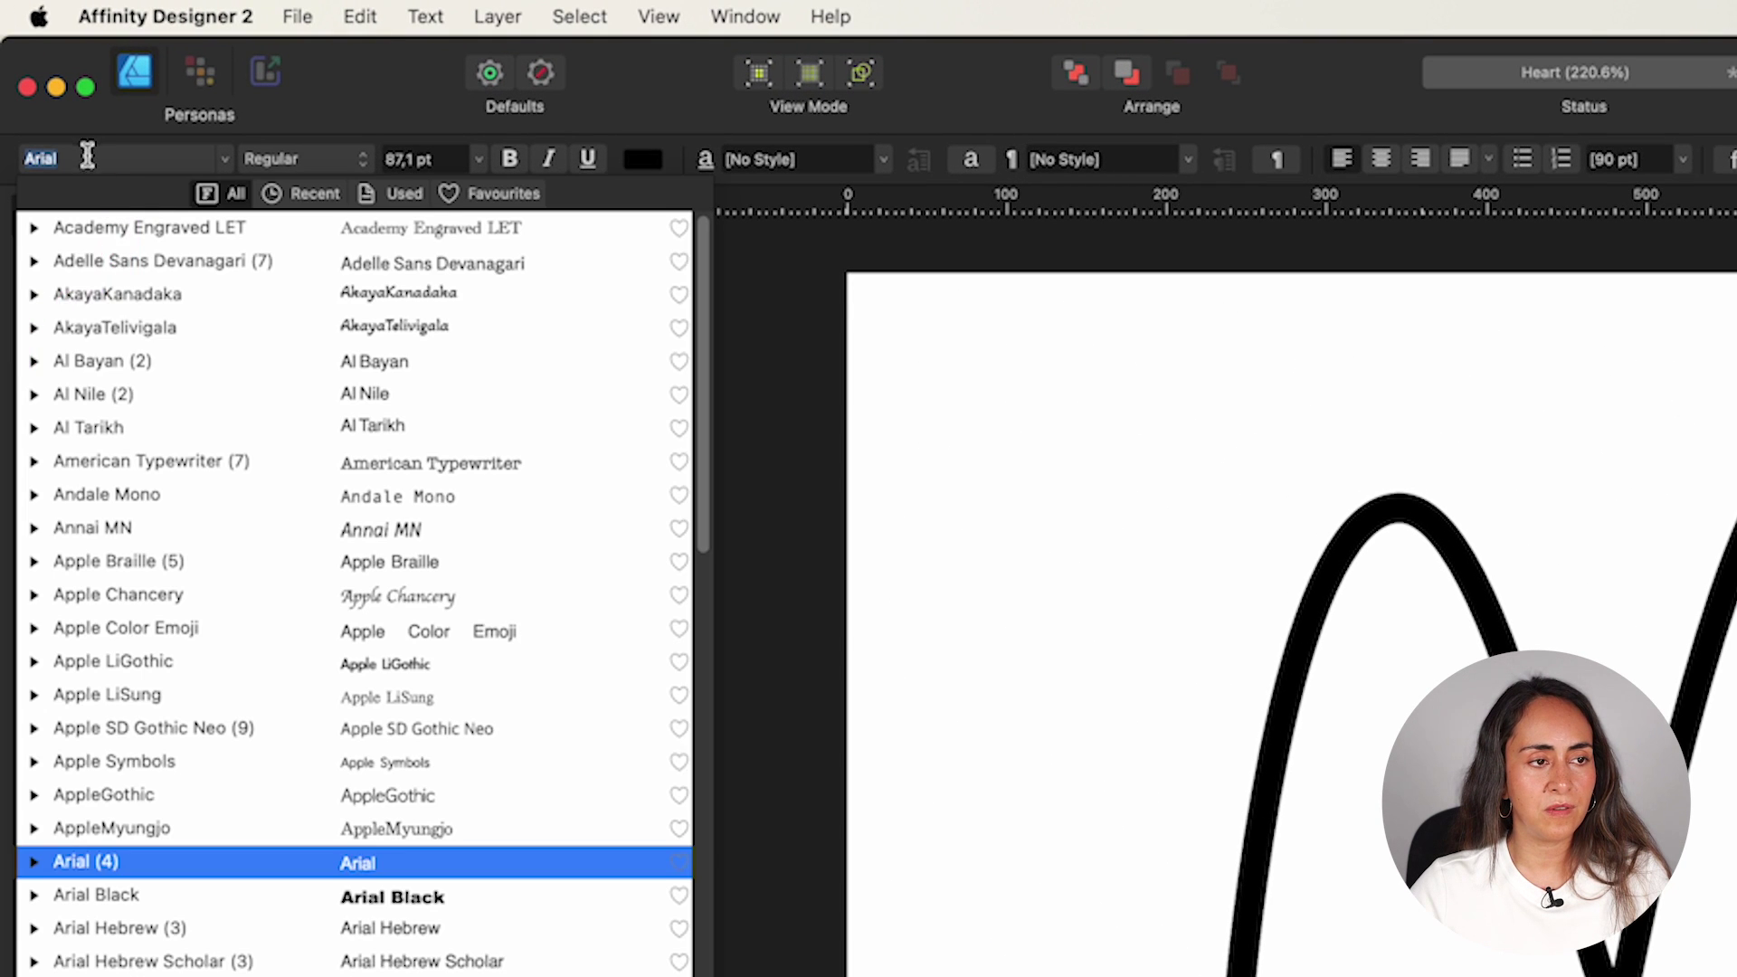
{"action": "left_click", "coordinate": [358, 907]}
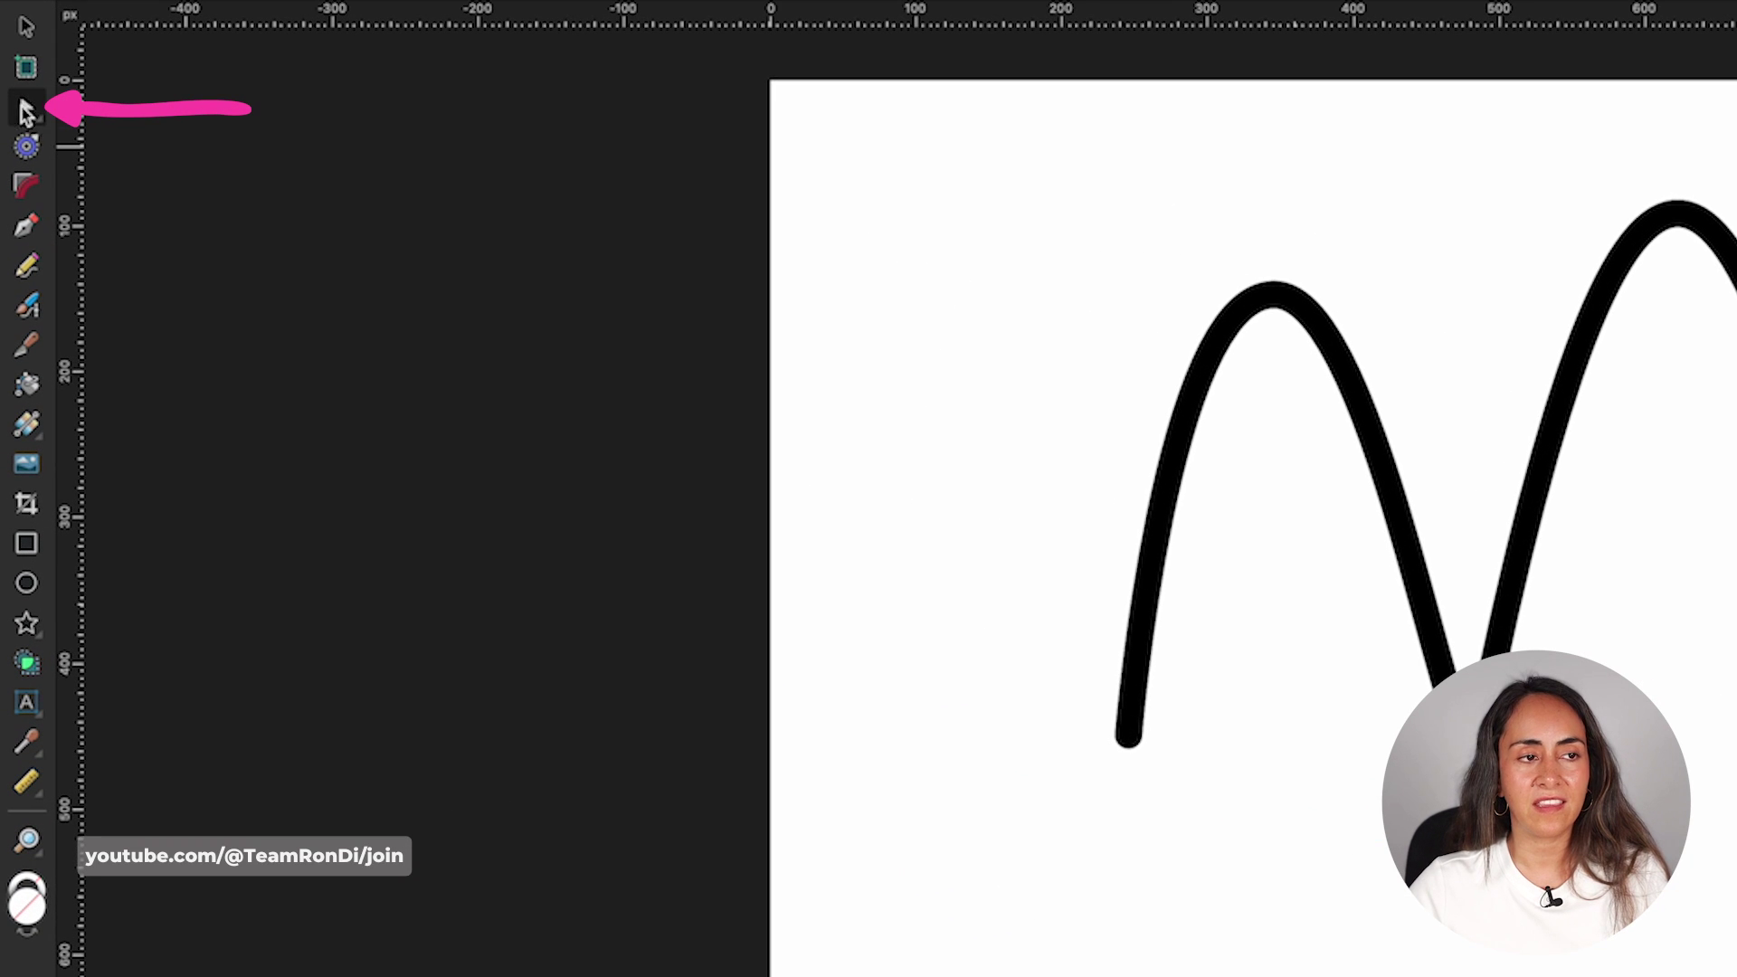
- With the Node Tool, distort the PEACE letters: bend the top edges of the first E and the A, and stretch the last E's right corners
{"action": "left_click", "coordinate": [26, 111]}
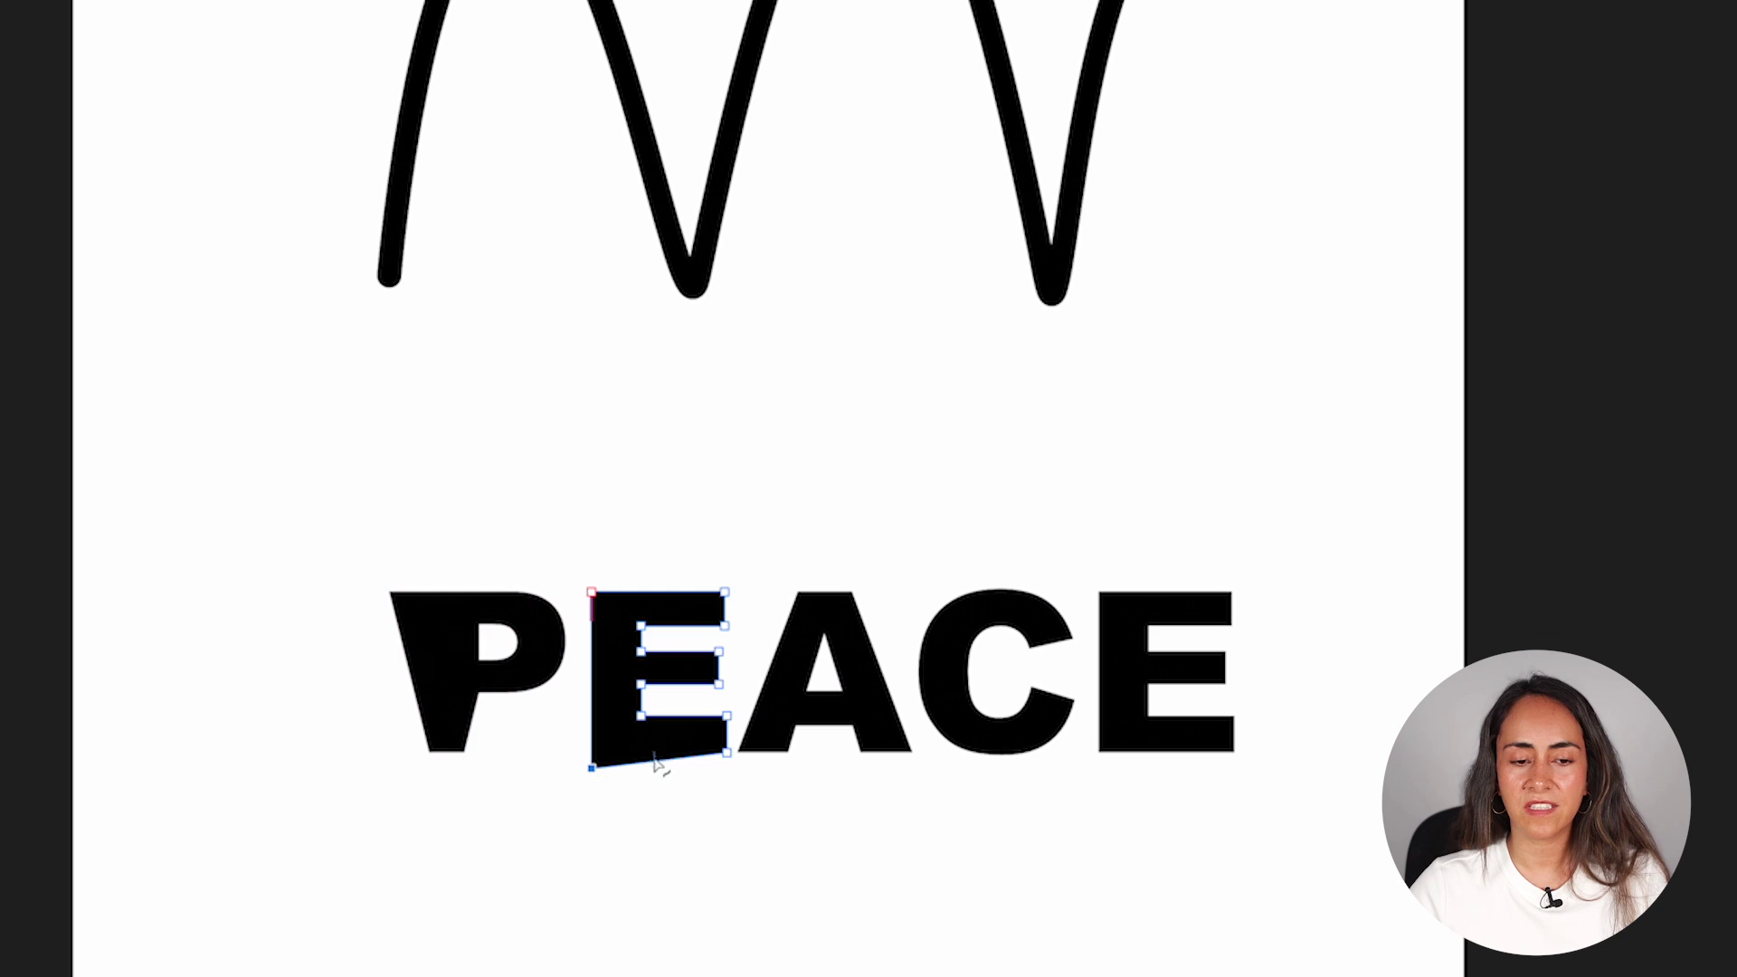
{"action": "left_click_drag", "start_coordinate": [697, 648], "coordinate": [699, 629]}
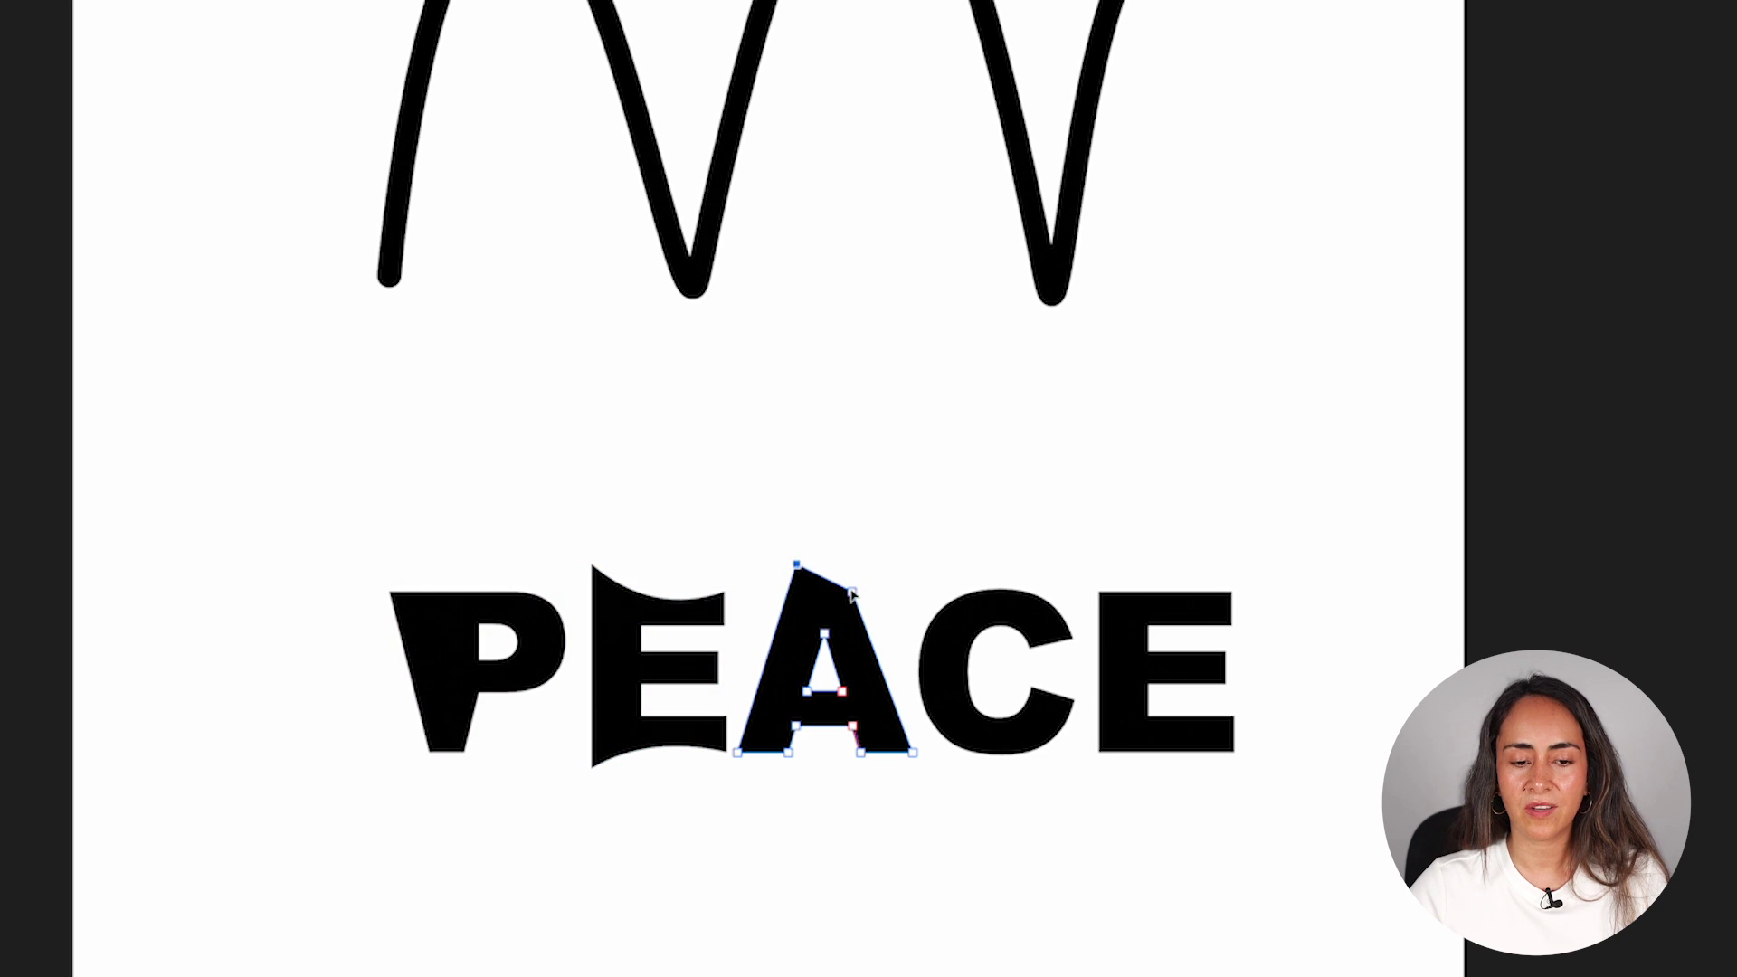
{"action": "left_click_drag", "start_coordinate": [823, 570], "coordinate": [823, 590]}
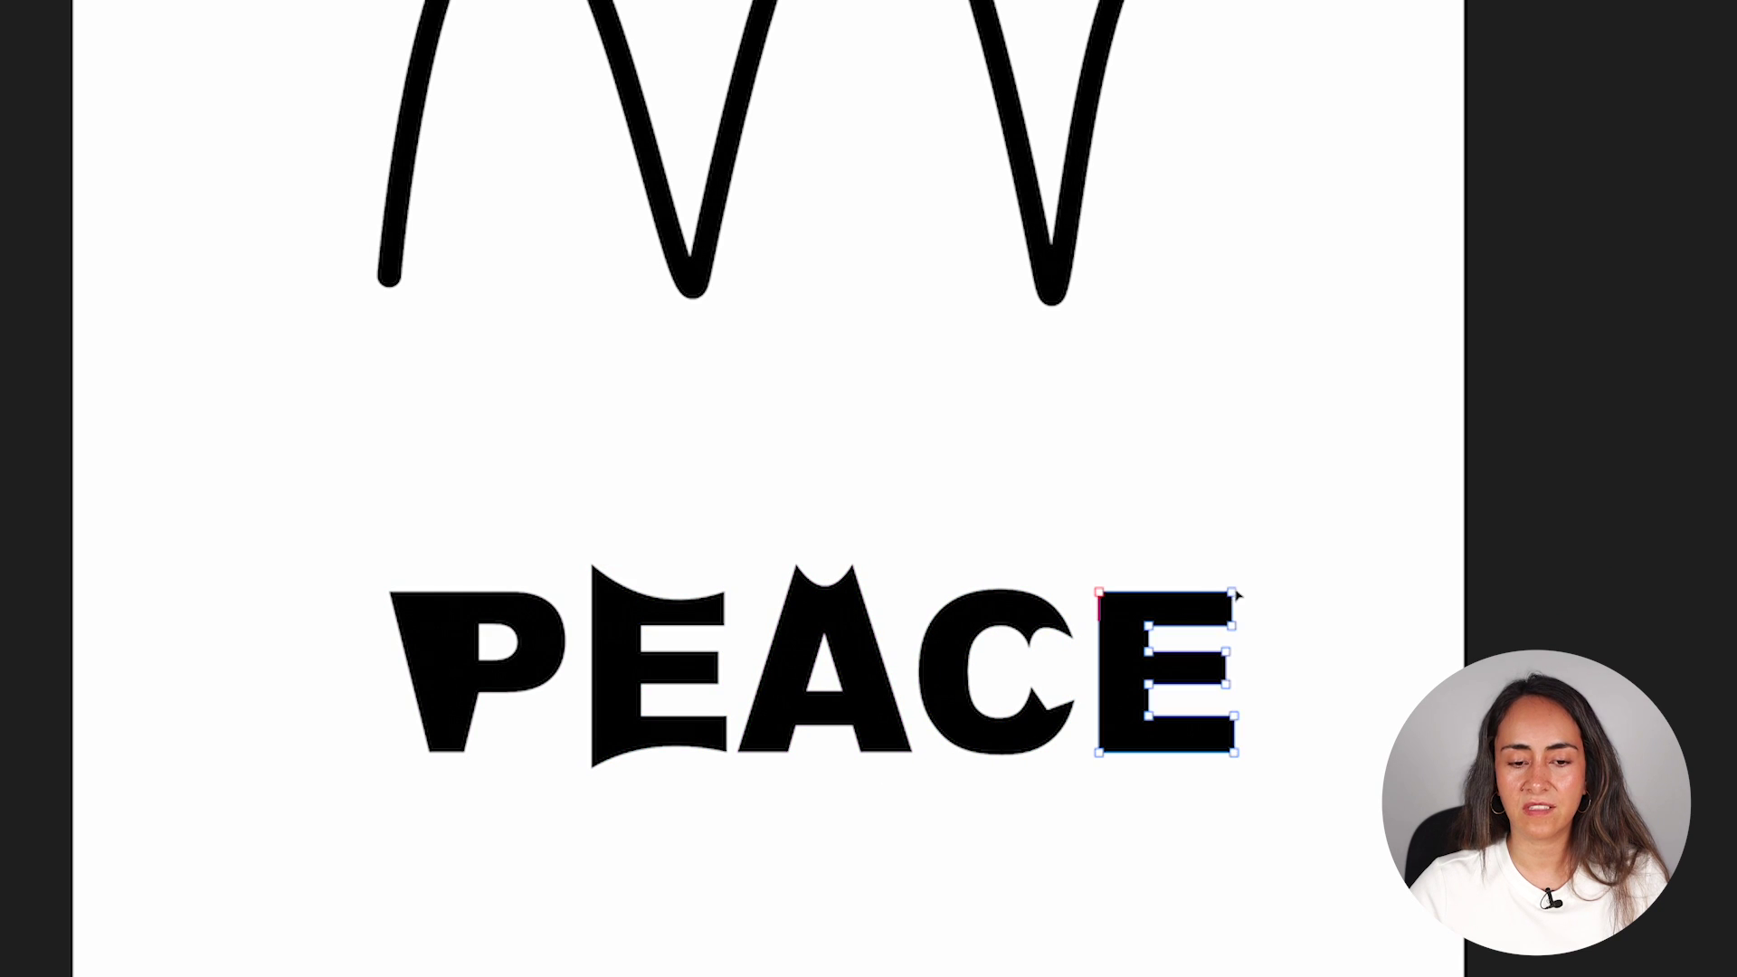
{"action": "left_click_drag", "start_coordinate": [1232, 594], "coordinate": [1231, 567]}
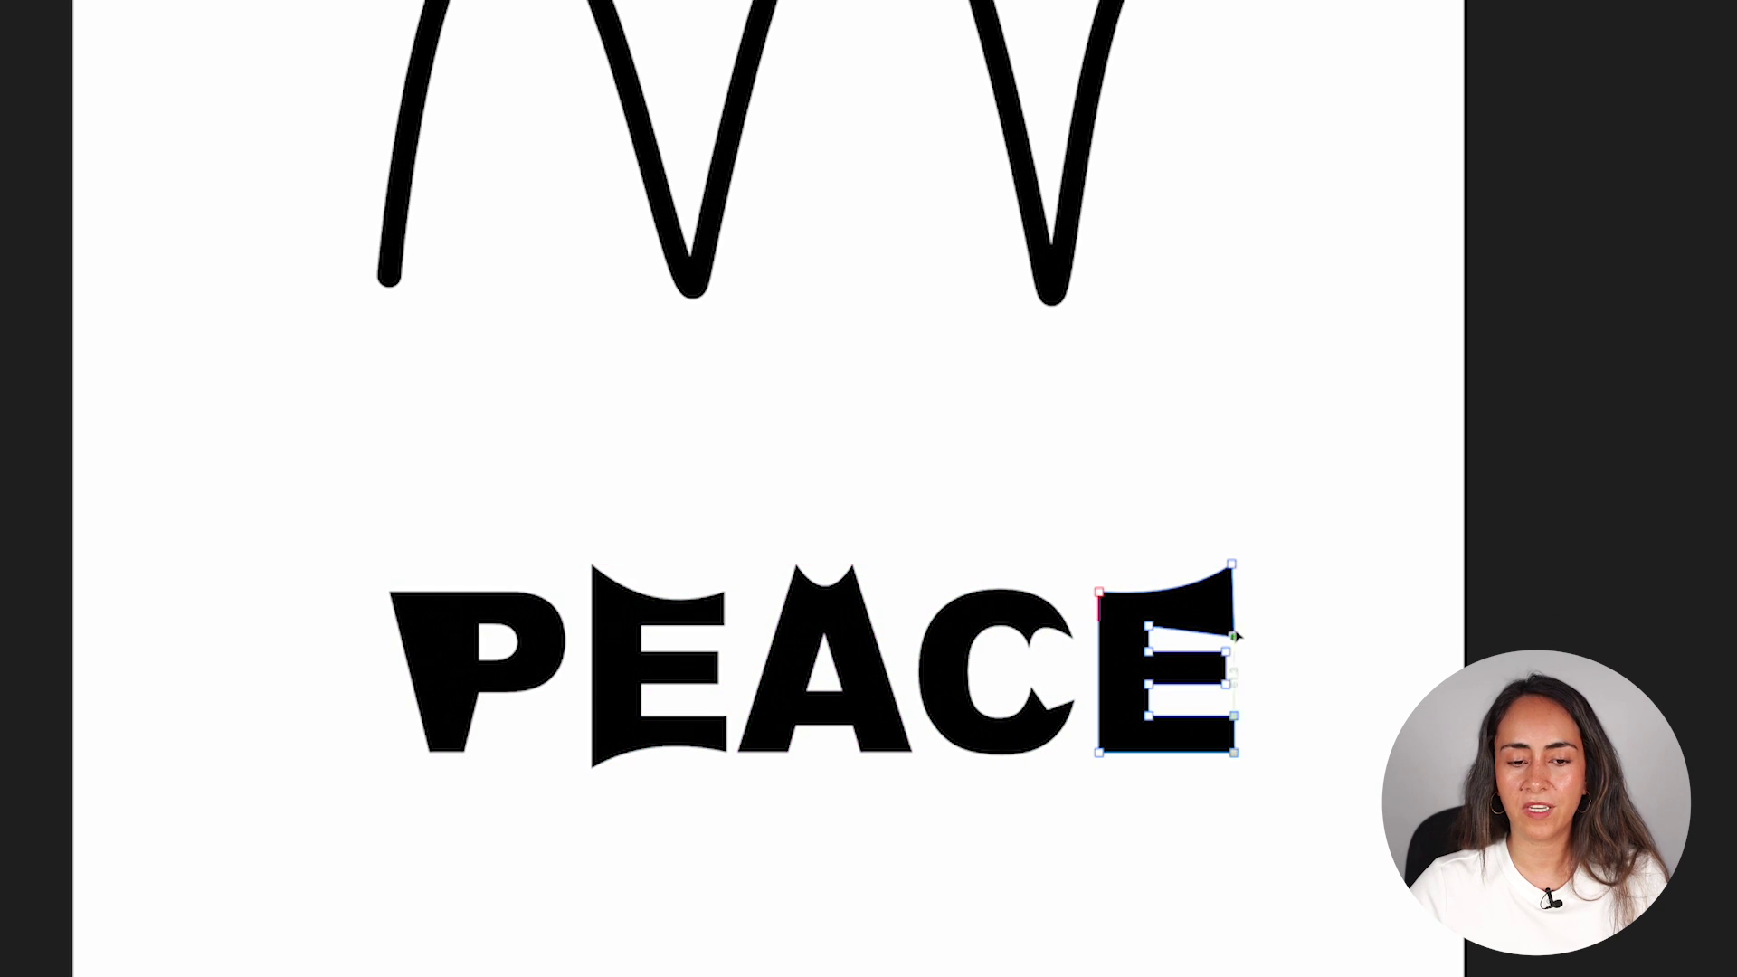
{"action": "left_click_drag", "start_coordinate": [1232, 751], "coordinate": [1232, 767]}
{"action": "left_click", "coordinate": [710, 723]}
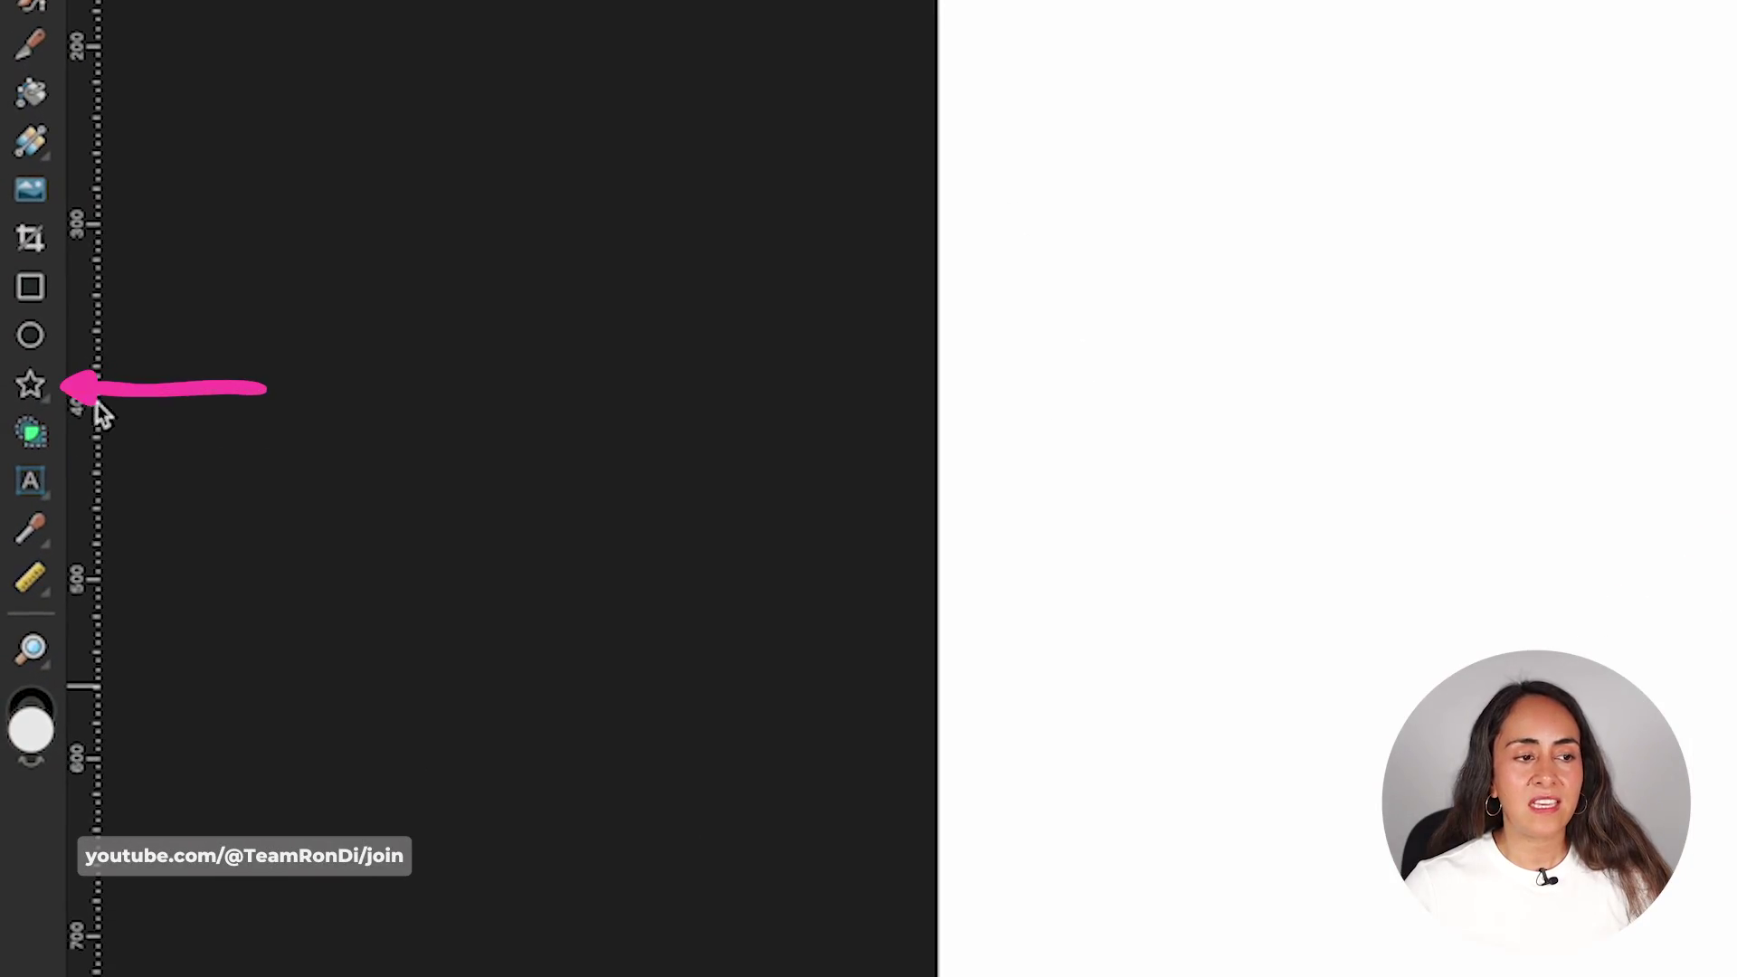
- Draw a wide rounded rectangle in the upper left area of the blank artboard with the Rounded Rectangle Tool
{"action": "left_click", "coordinate": [45, 399]}
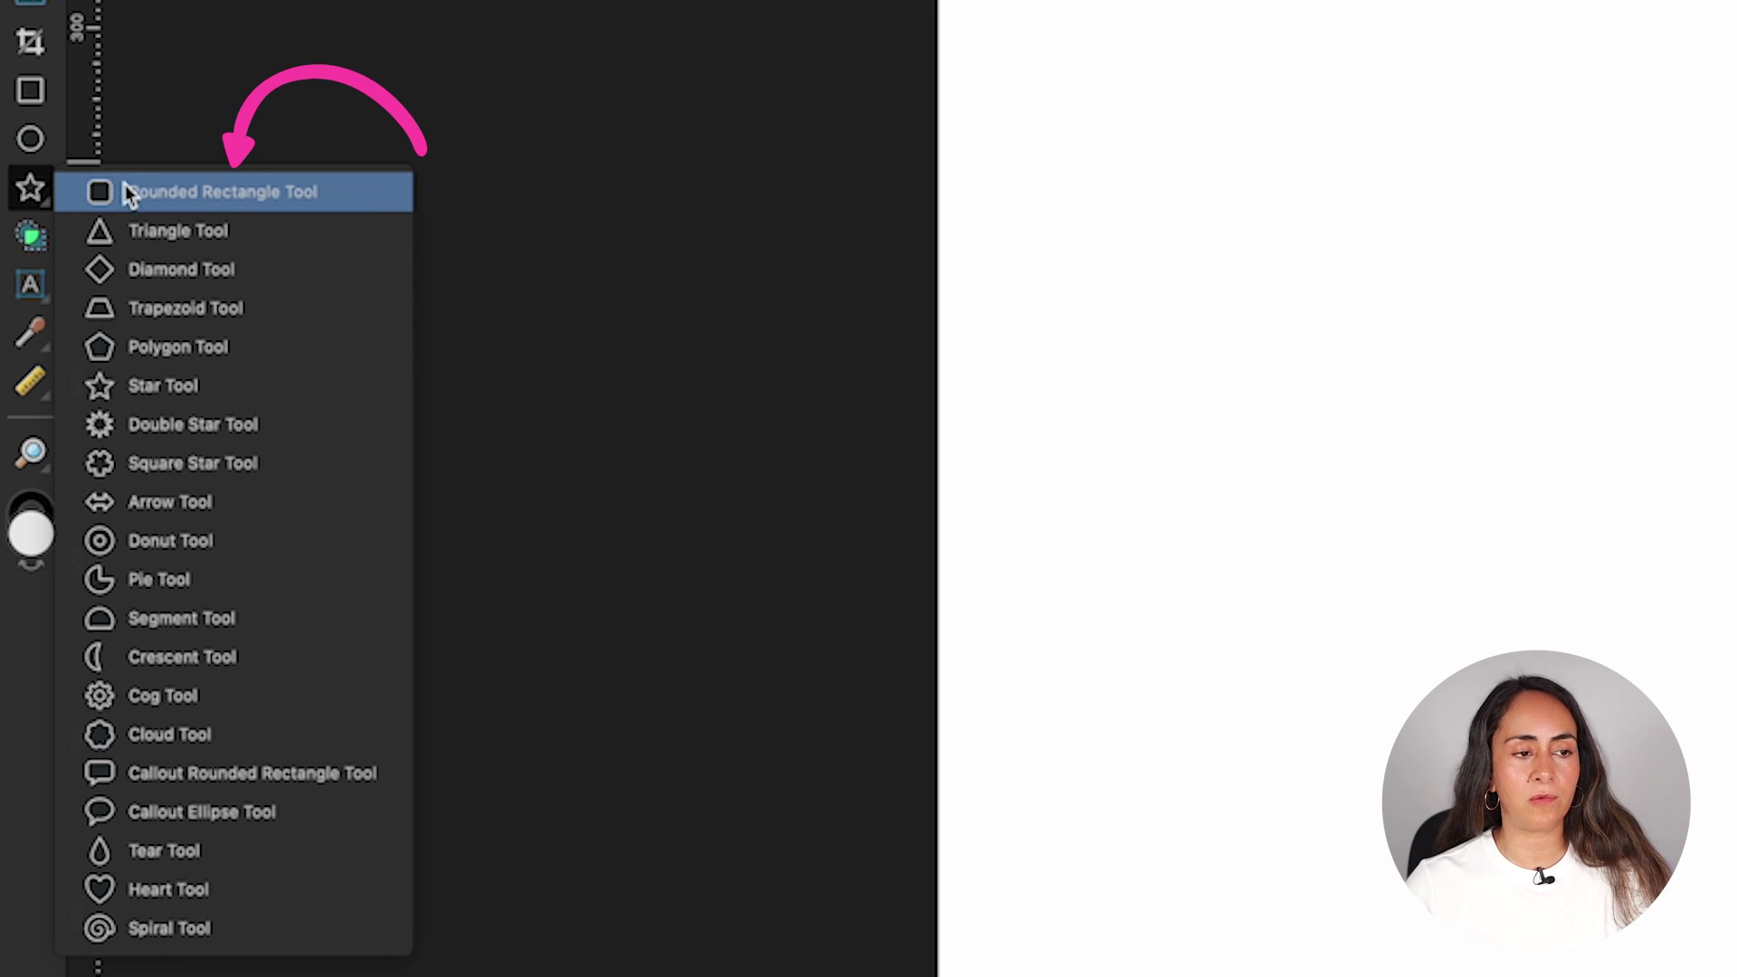
{"action": "left_click", "coordinate": [285, 194]}
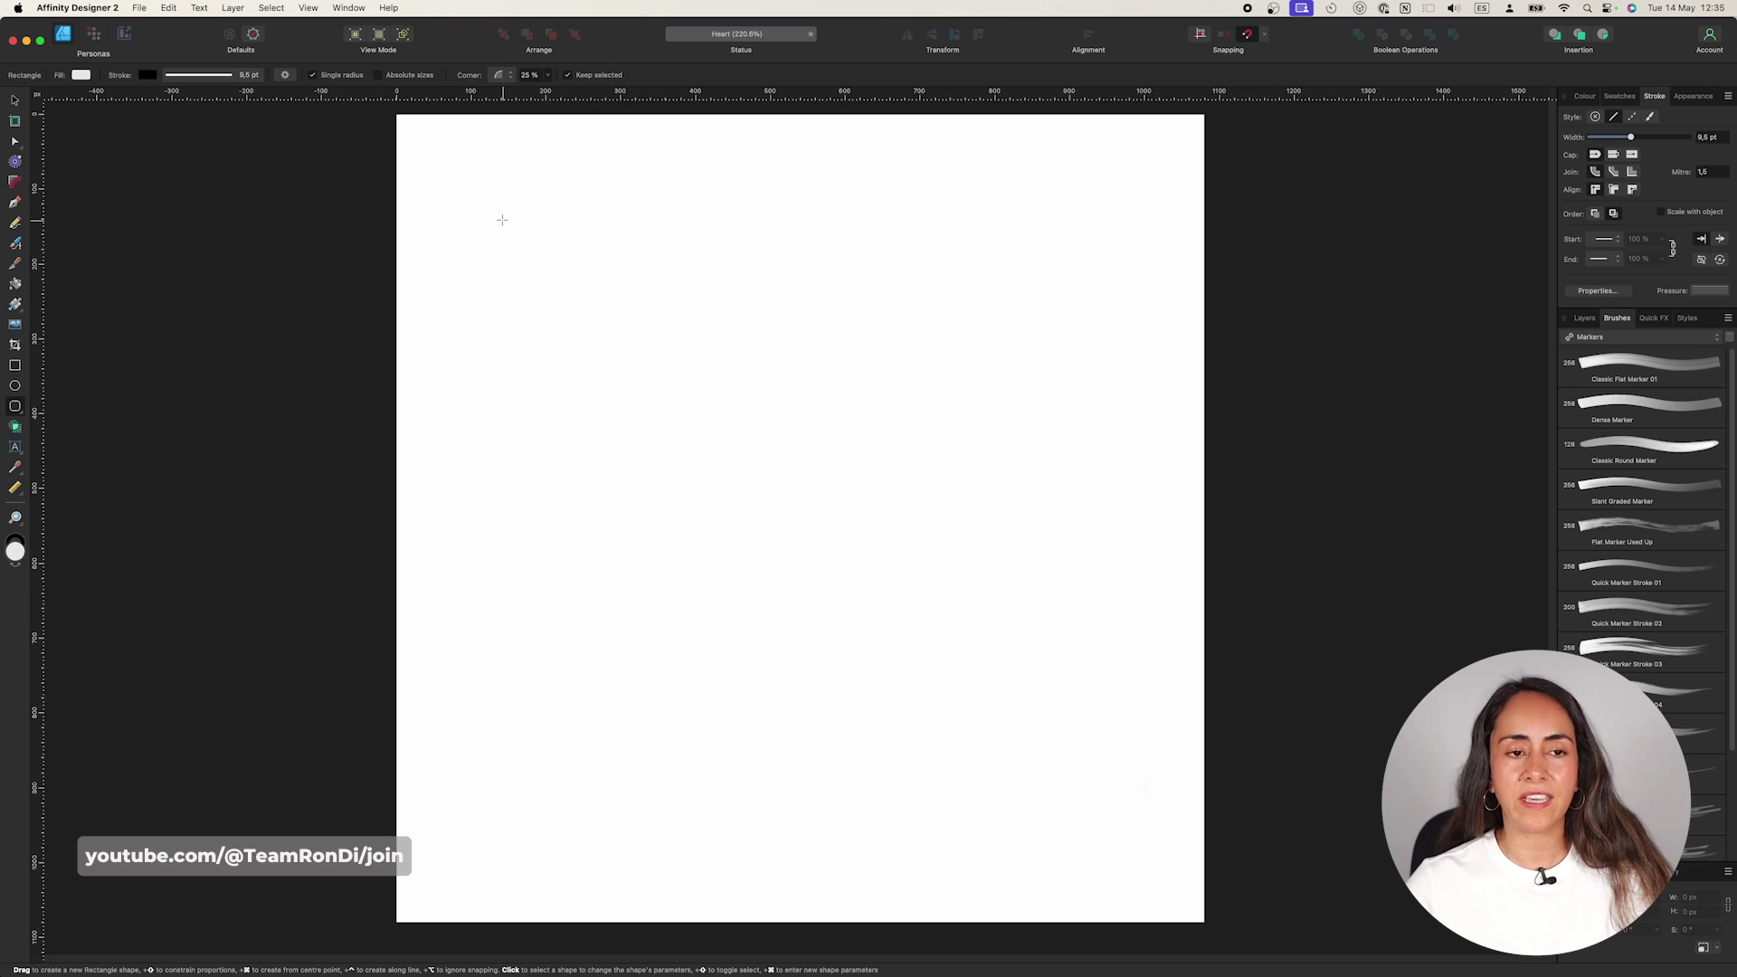
{"action": "left_click_drag", "start_coordinate": [502, 220], "coordinate": [794, 416]}
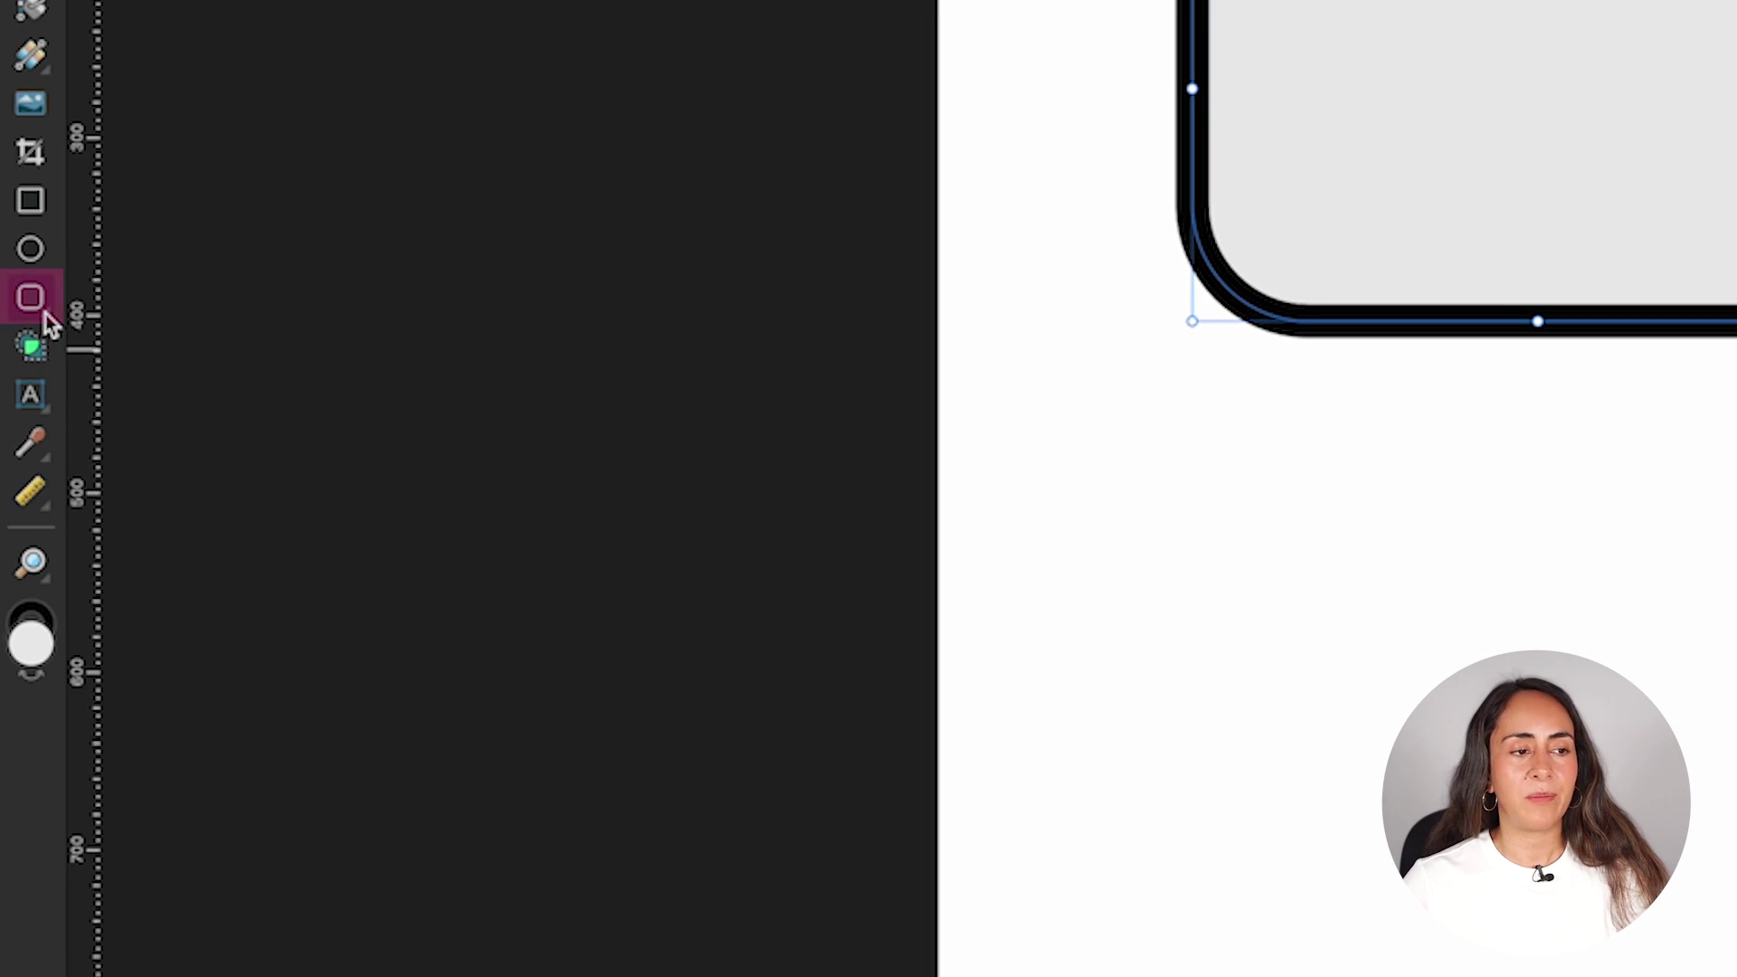
- Draw a five-pointed star about 352 px wide to the right of the rounded rectangle with the Star Tool
{"action": "left_click", "coordinate": [45, 313]}
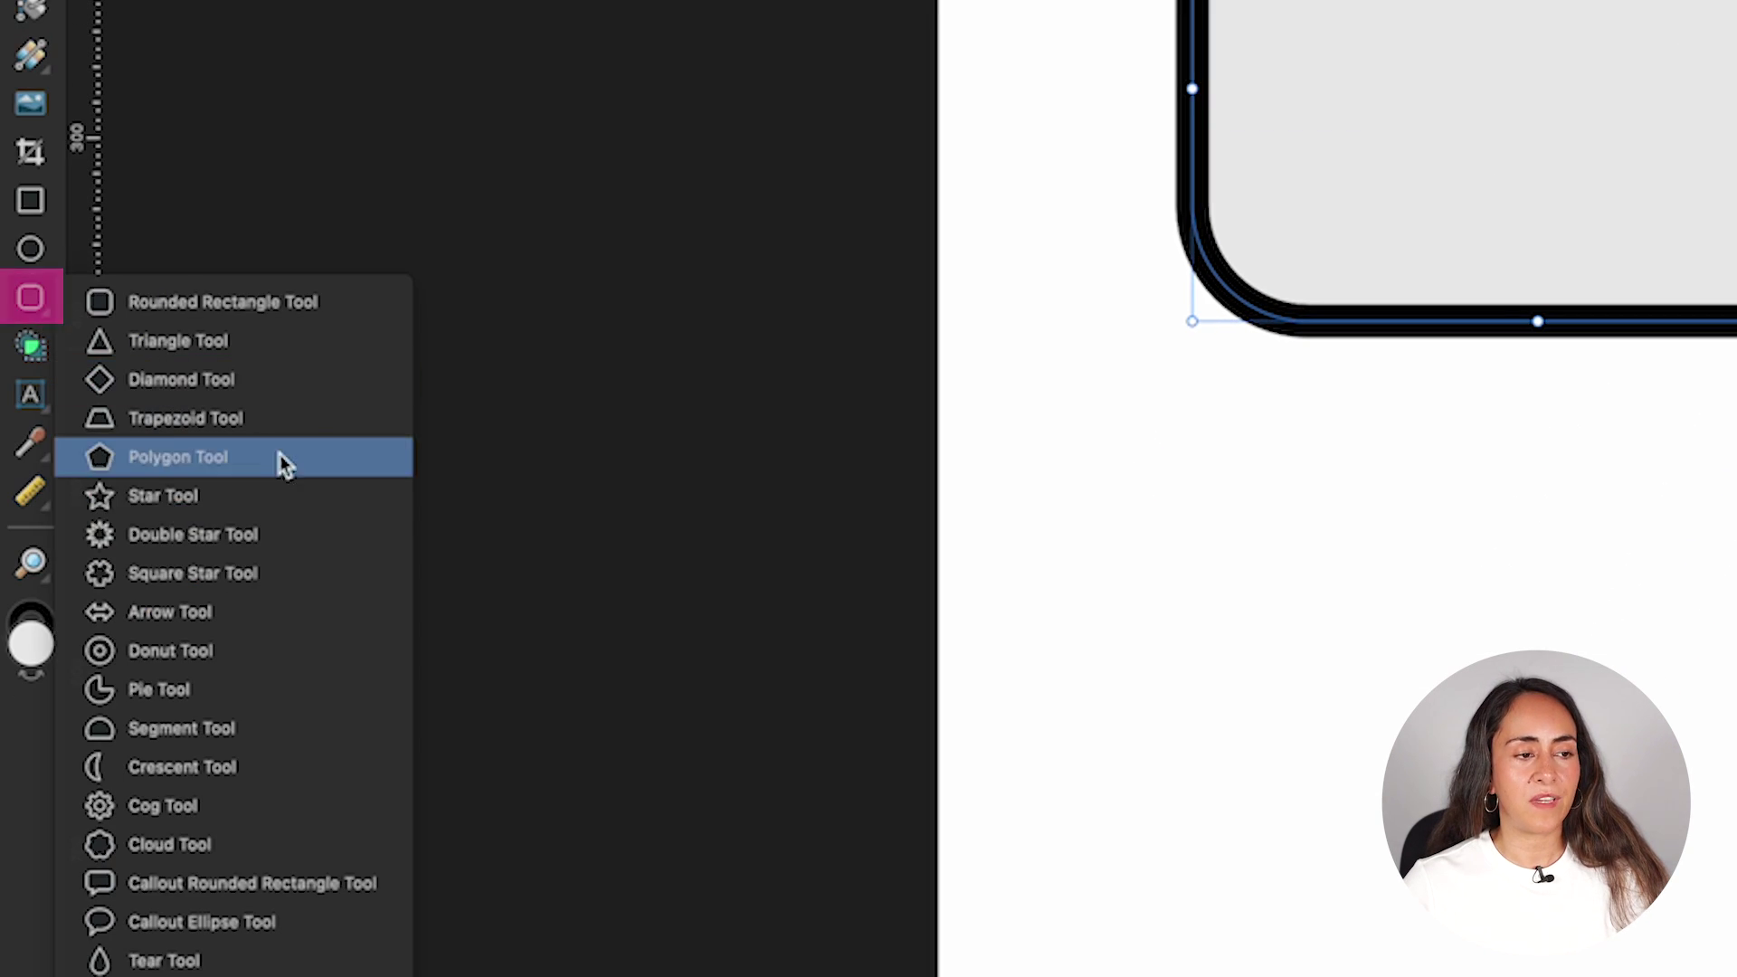
{"action": "left_click", "coordinate": [161, 498]}
{"action": "left_click_drag", "start_coordinate": [868, 198], "coordinate": [1132, 462]}
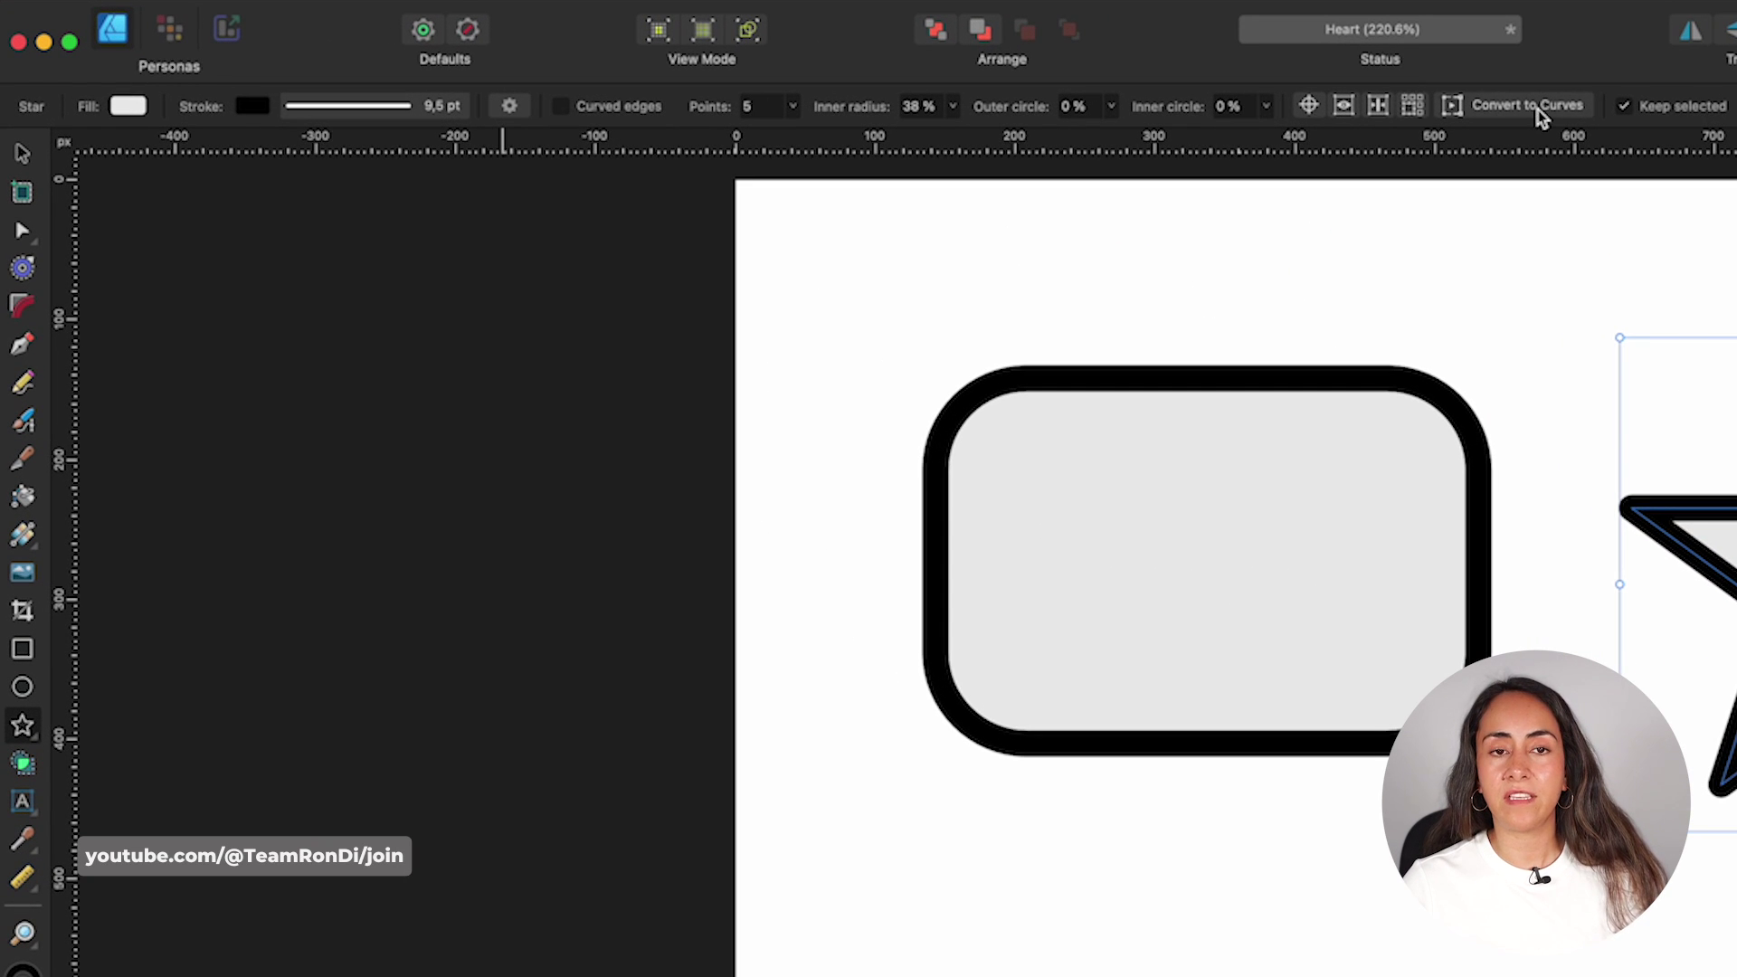
- Select the rounded rectangle and the star in turn to compare their shape-specific settings
{"action": "left_click", "coordinate": [23, 161]}
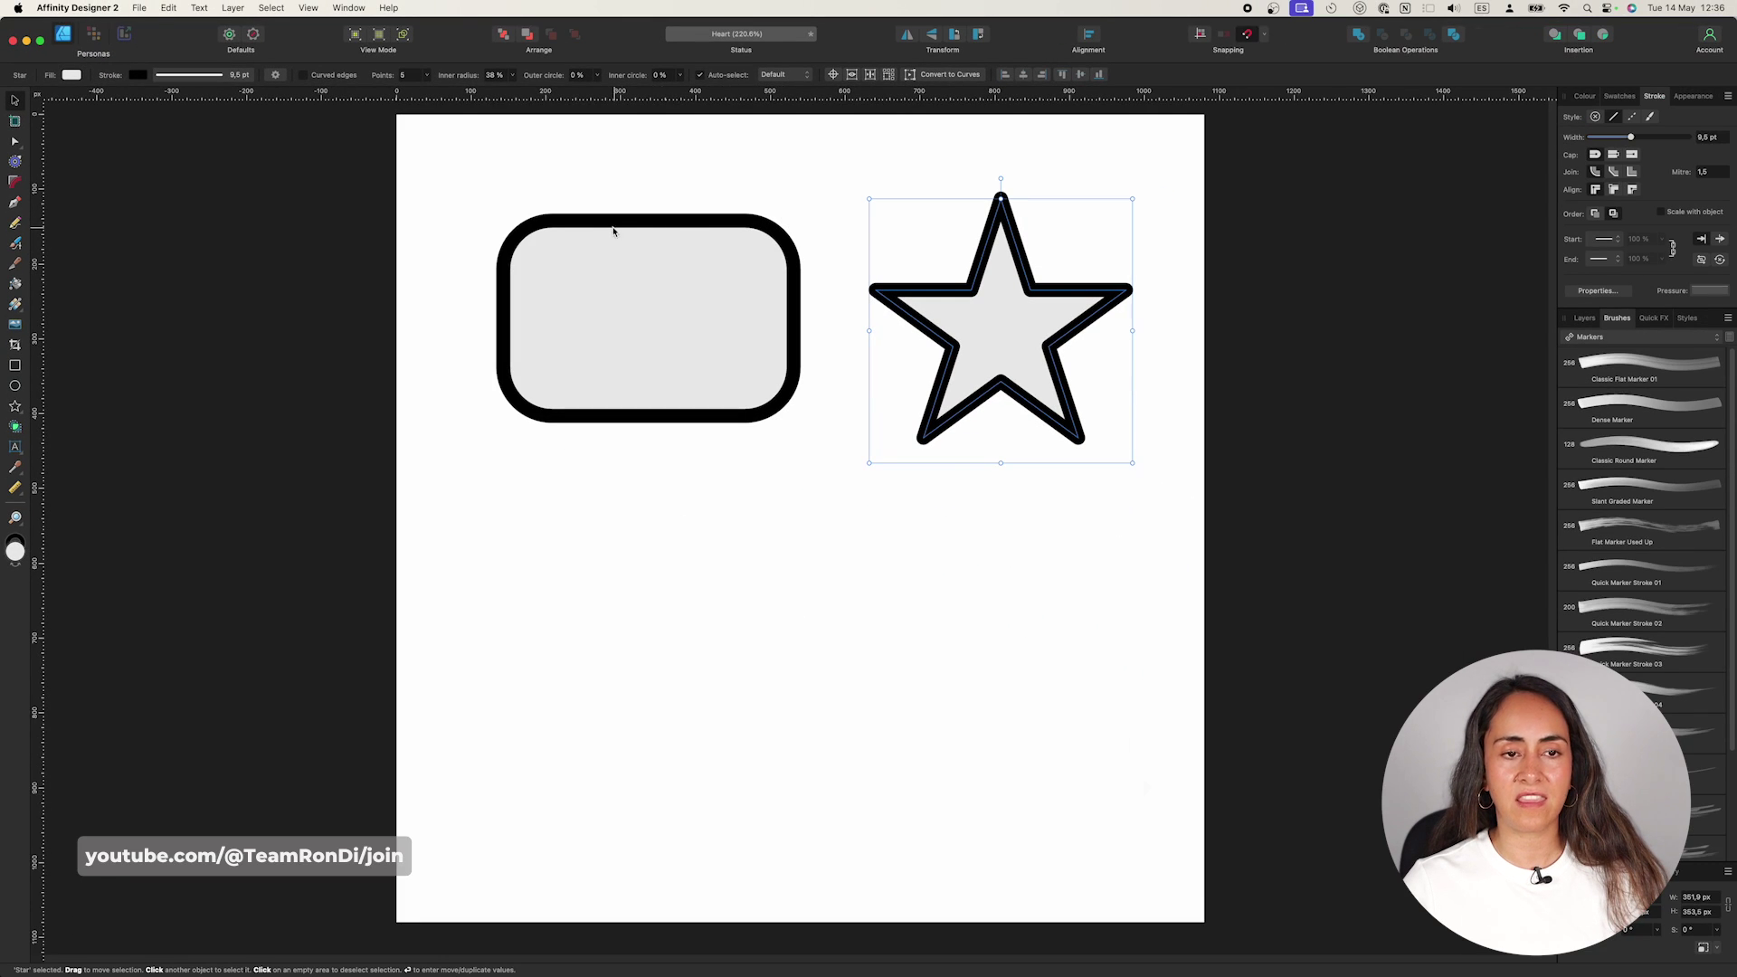
{"action": "left_click", "coordinate": [614, 231]}
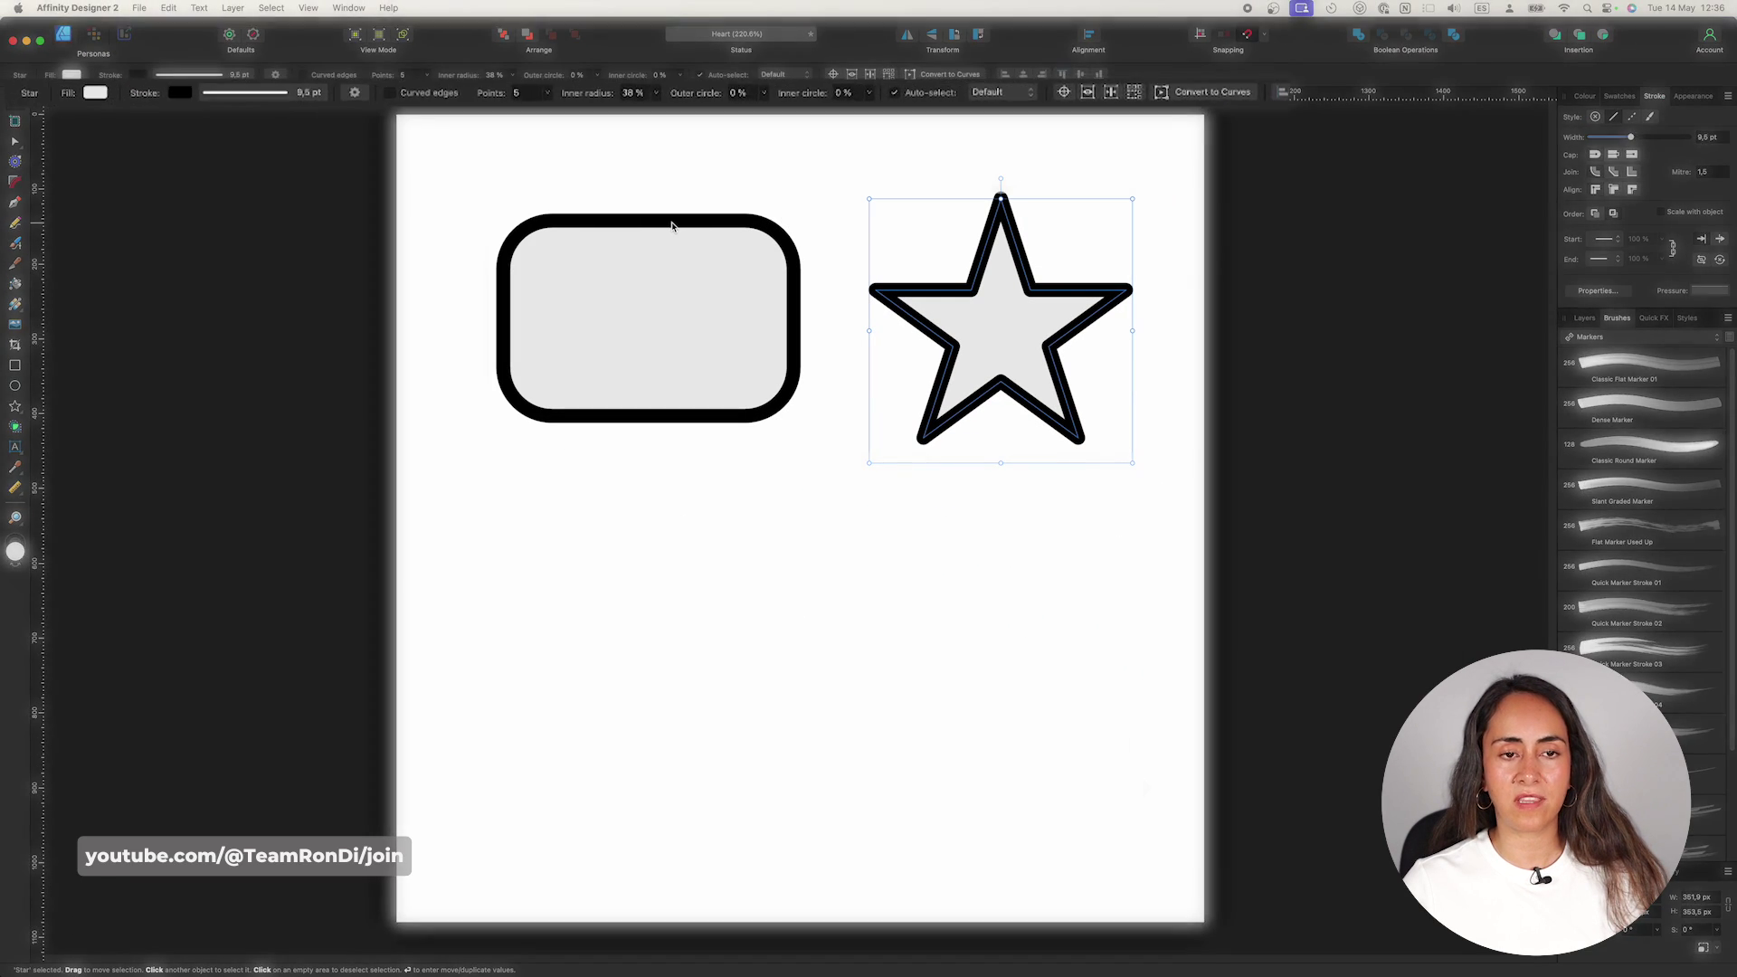
{"action": "left_click", "coordinate": [1003, 221]}
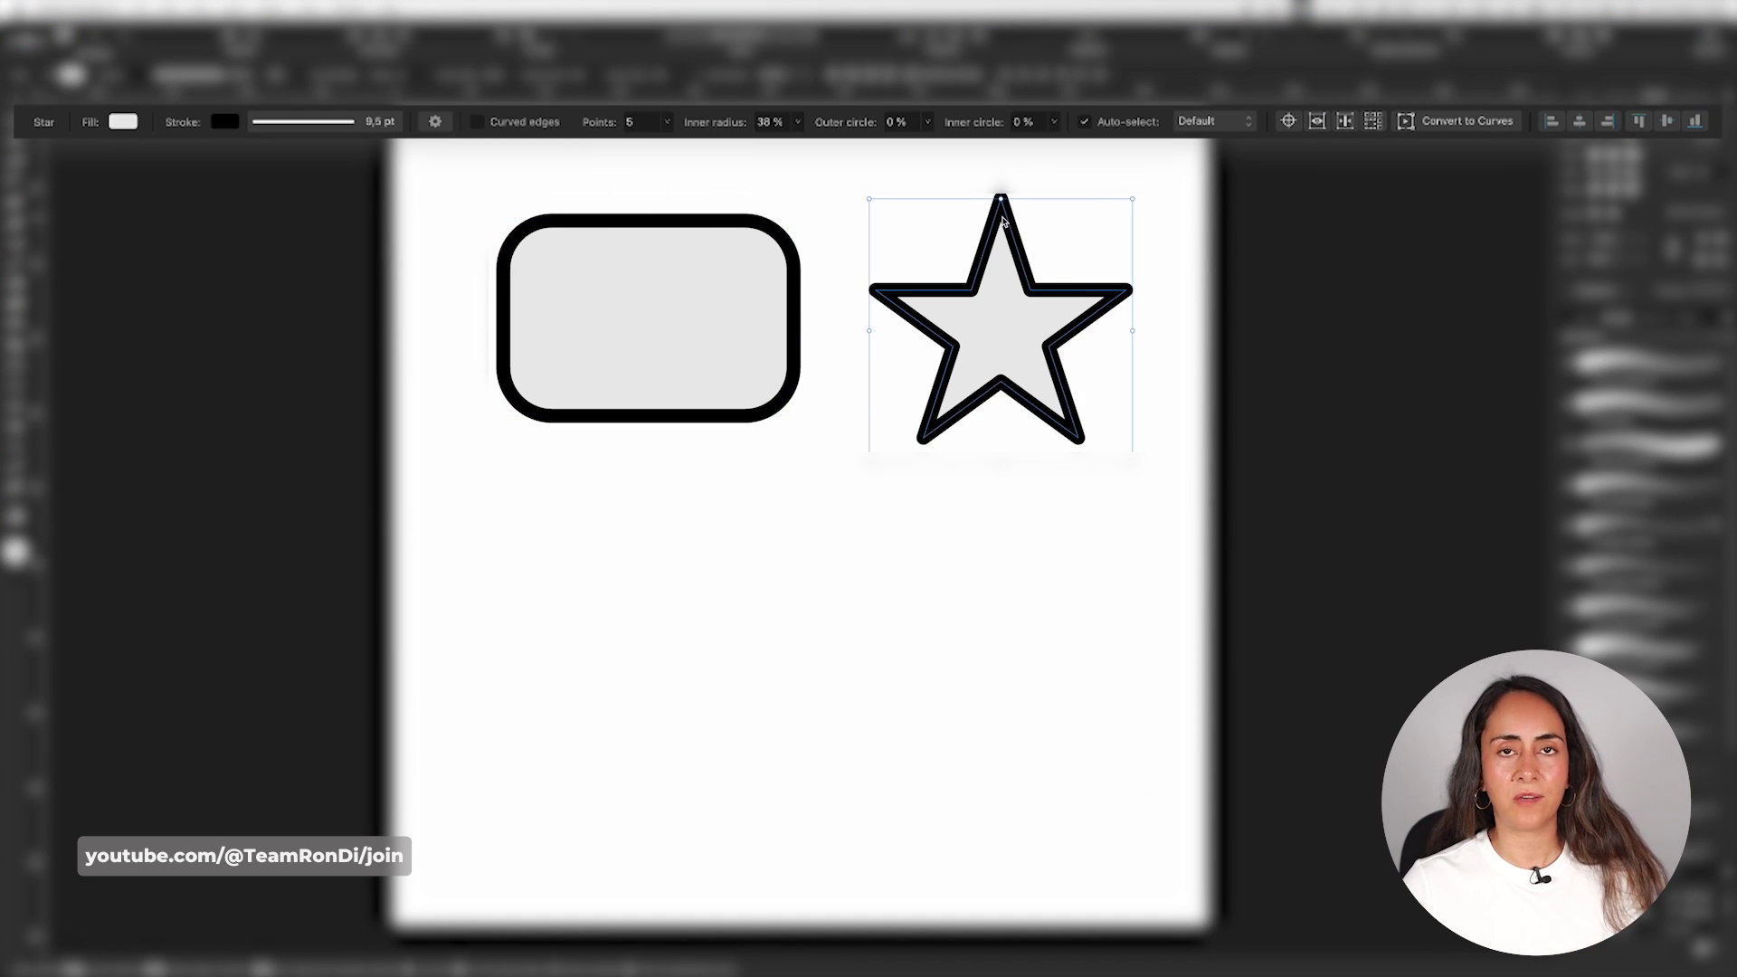
{"action": "left_click", "coordinate": [731, 228]}
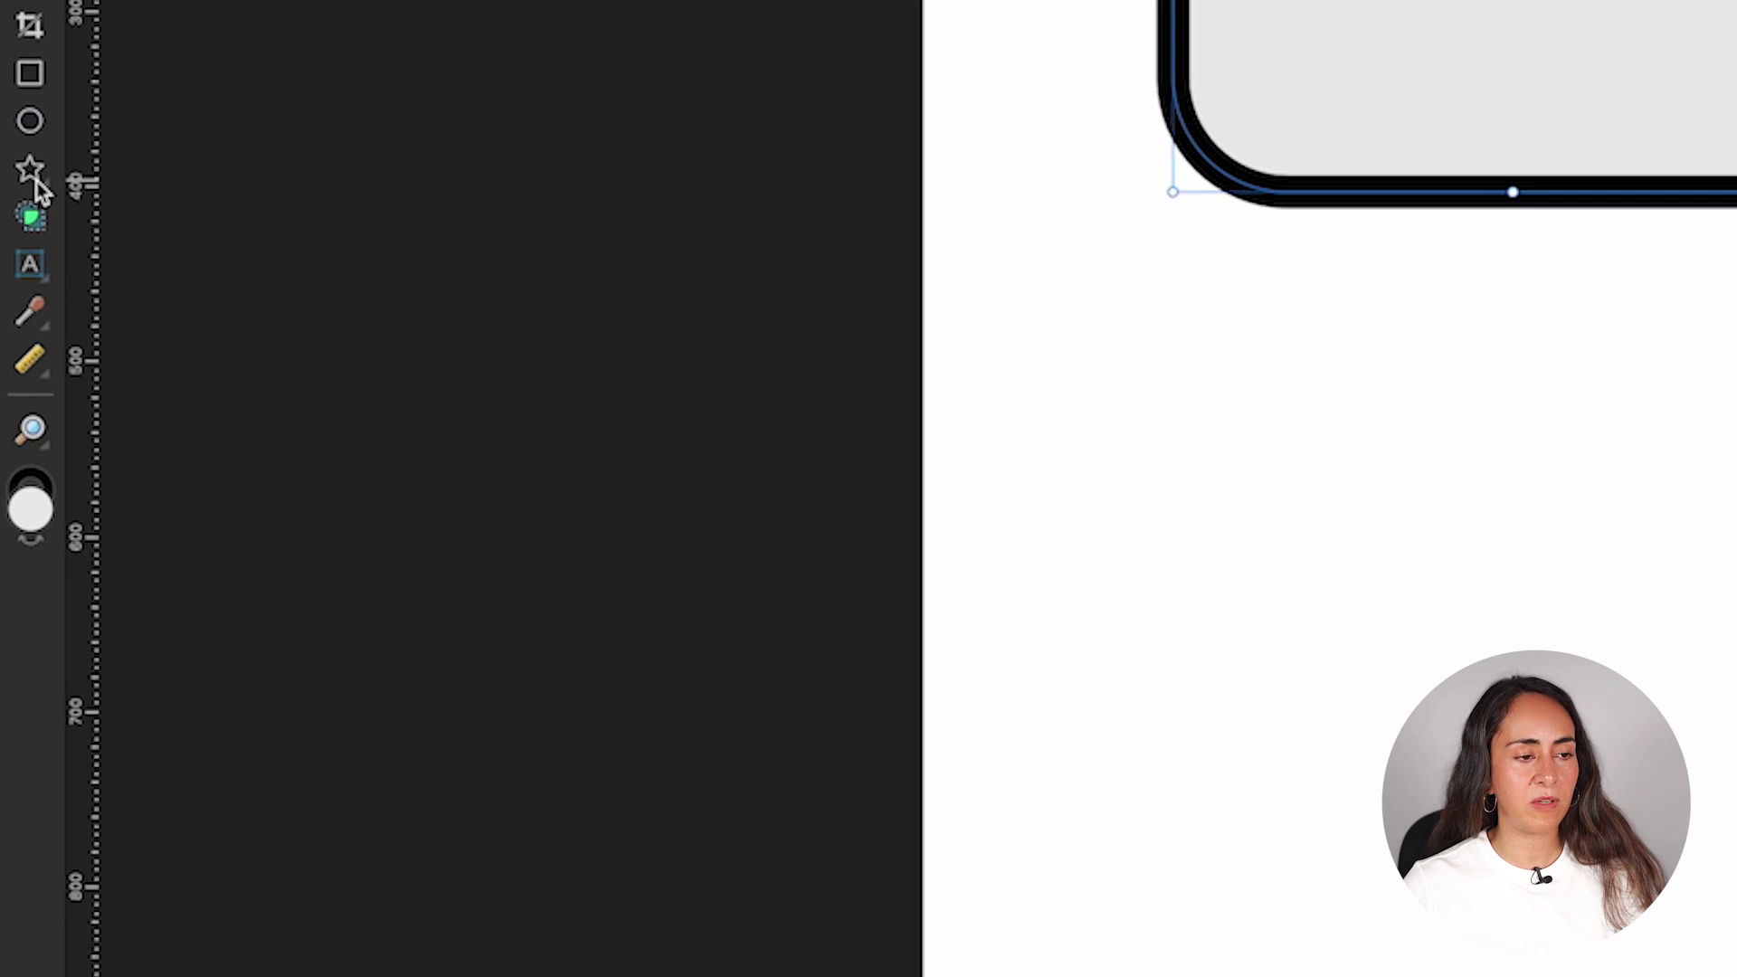
- Draw a heart with the Heart Tool in the empty area below the rounded rectangle
{"action": "left_click", "coordinate": [41, 188]}
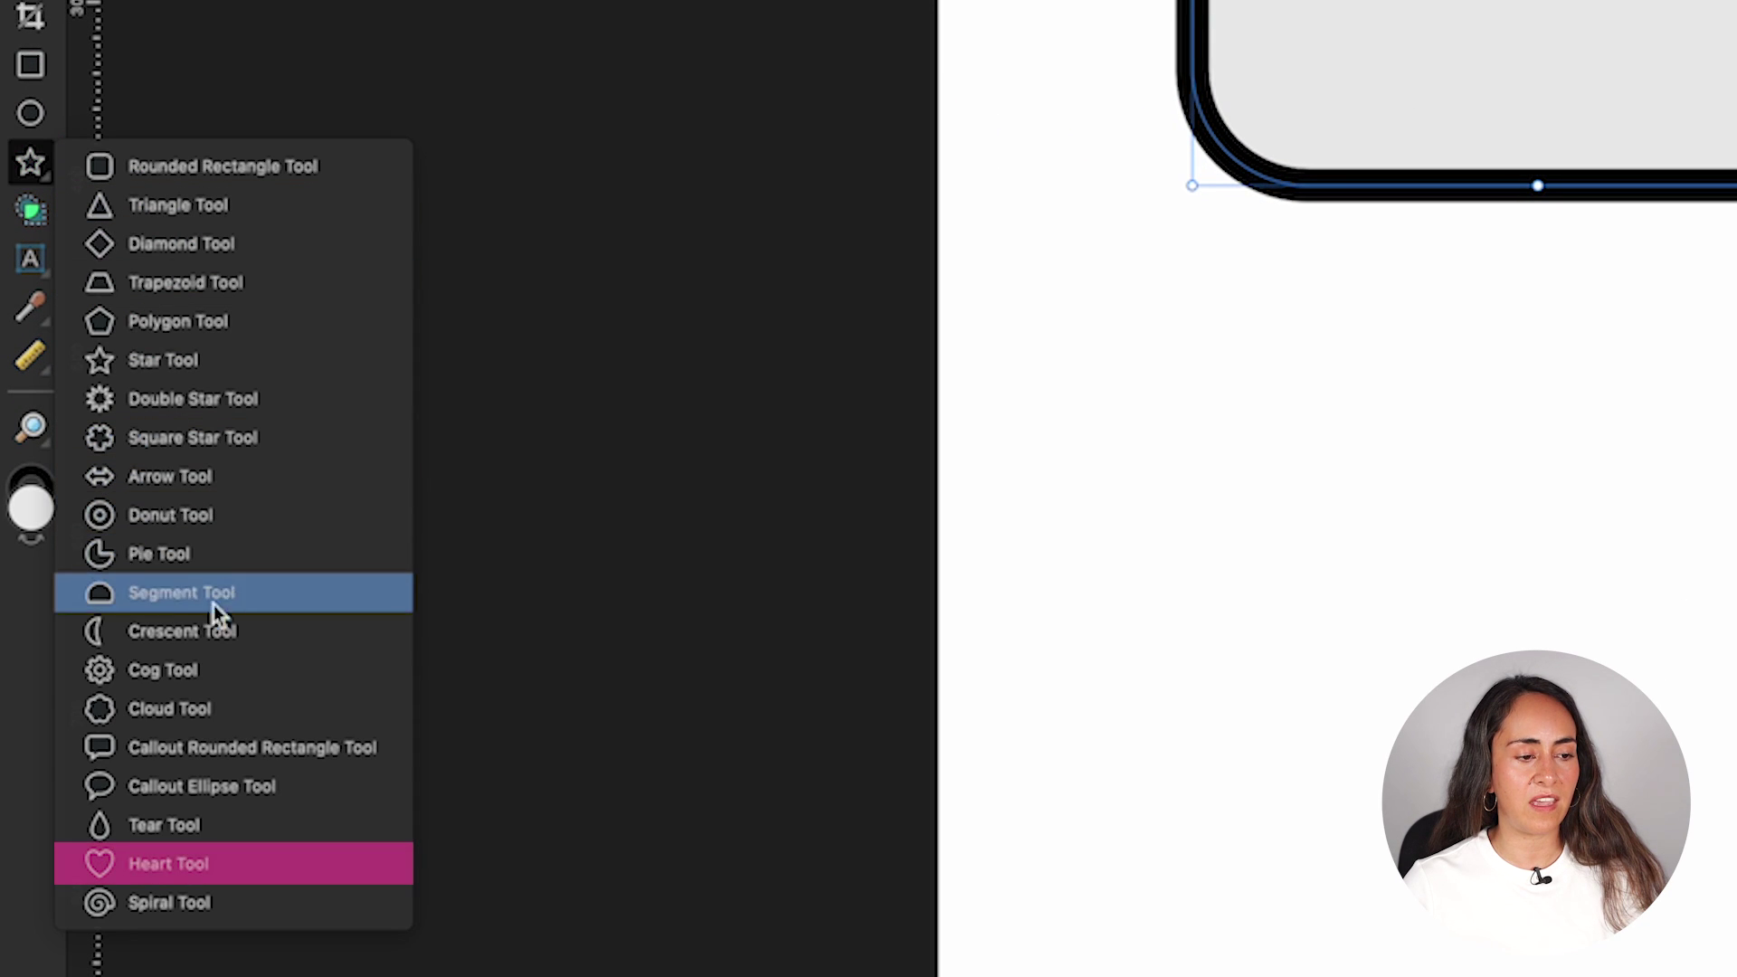
{"action": "left_click", "coordinate": [169, 864]}
{"action": "left_click_drag", "start_coordinate": [584, 574], "coordinate": [835, 756]}
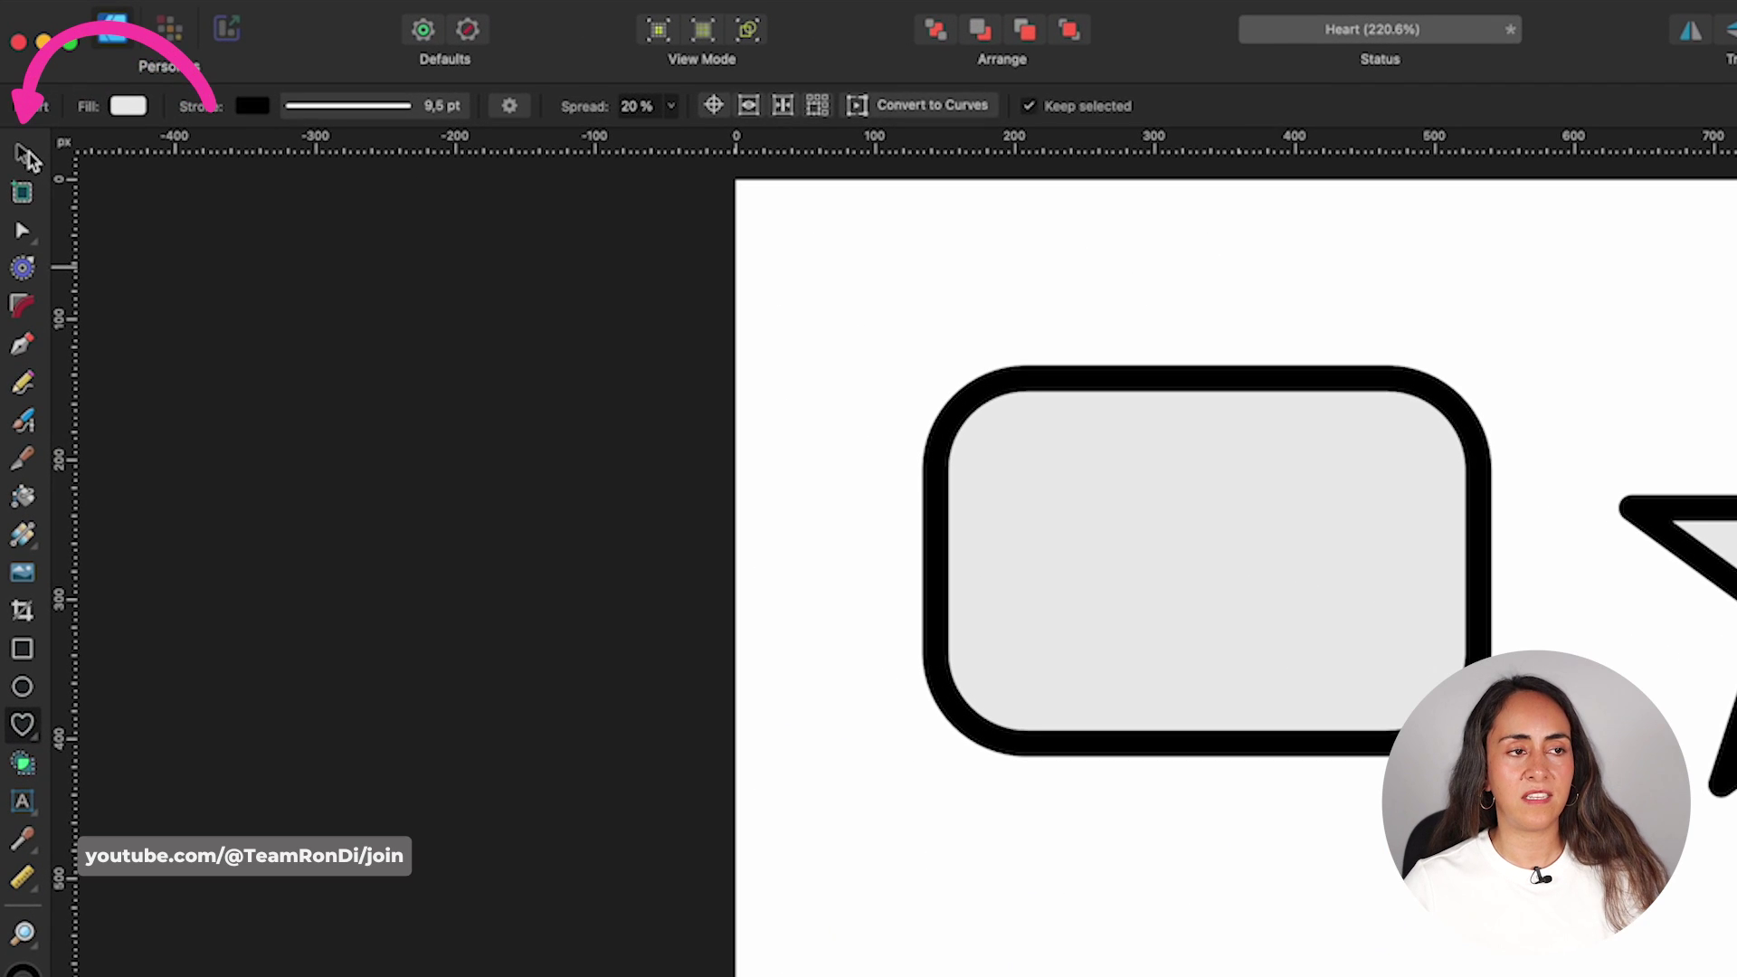
- Select the star and the rounded rectangle again to examine how the available options differ from the heart's
{"action": "left_click", "coordinate": [25, 156]}
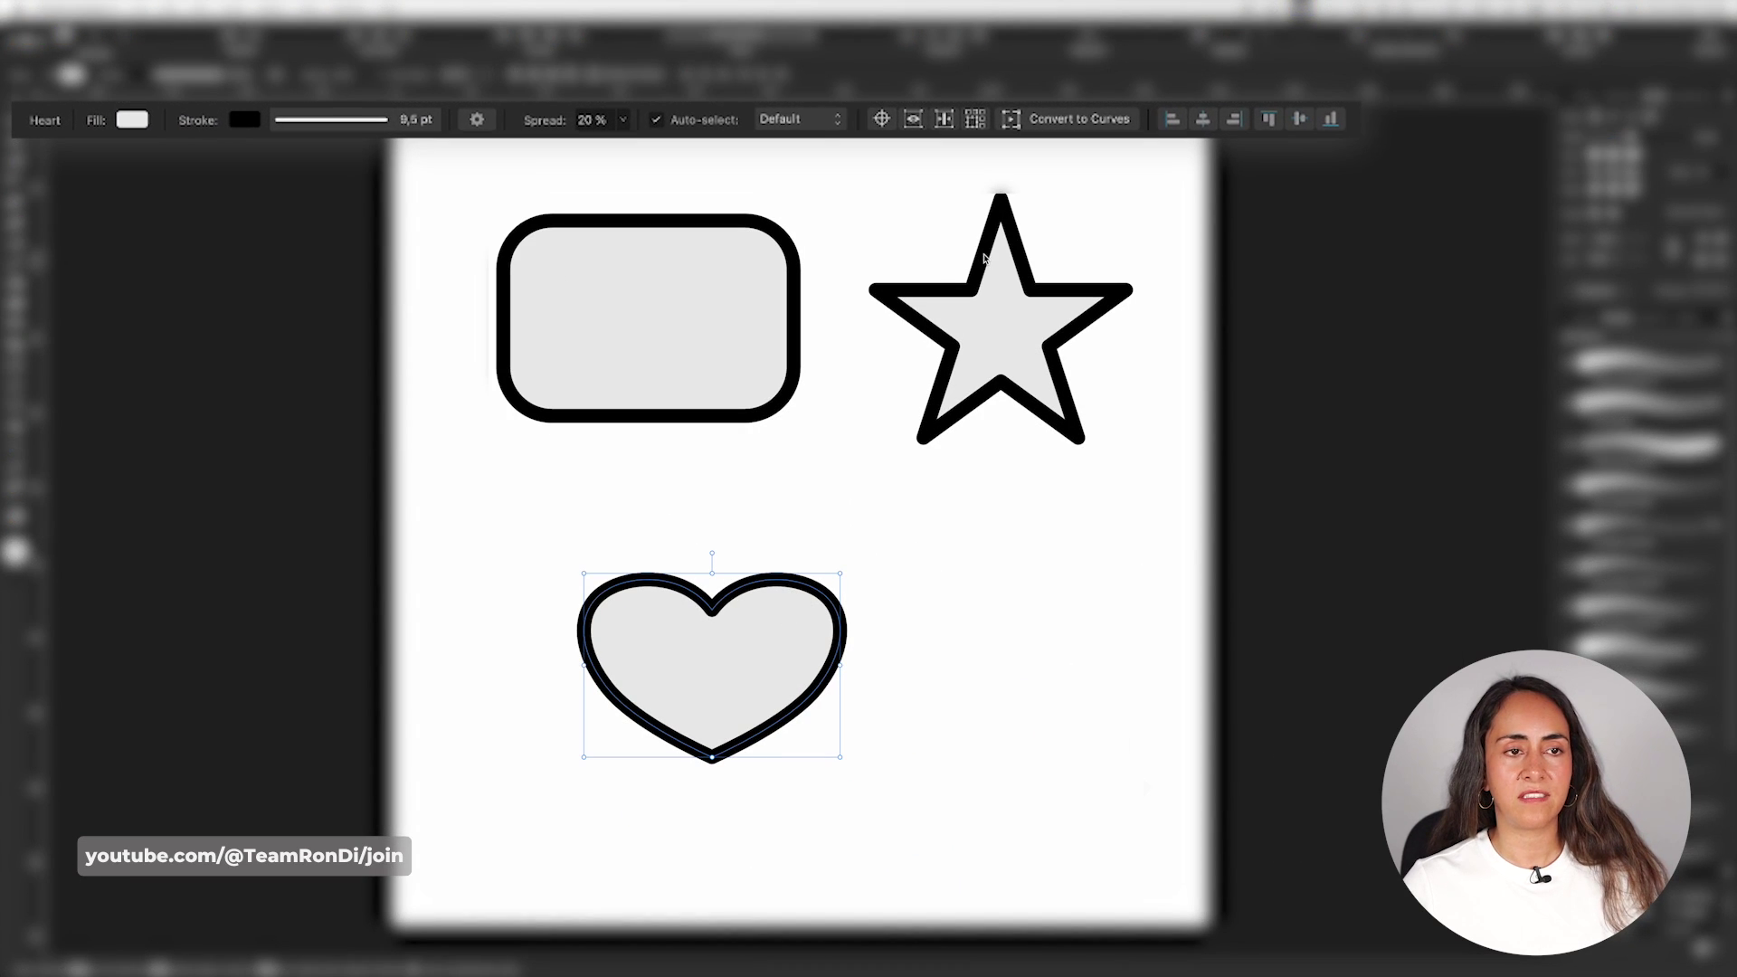
{"action": "left_click", "coordinate": [985, 259]}
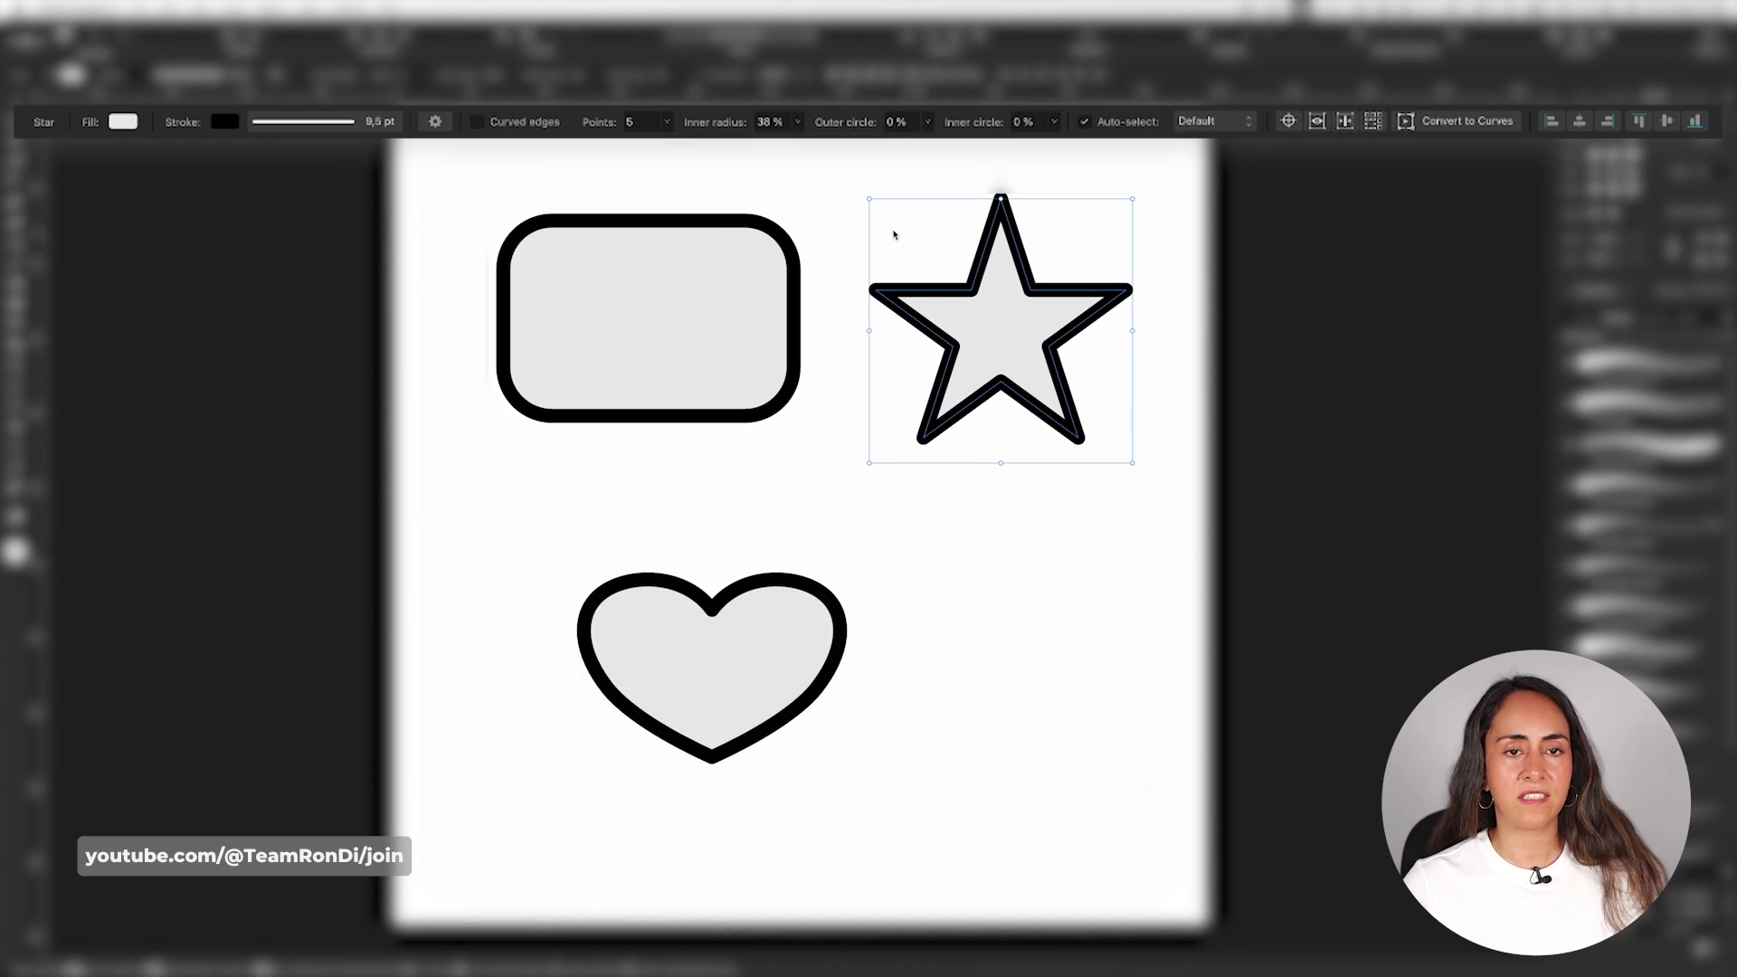
{"action": "left_click", "coordinate": [707, 227]}
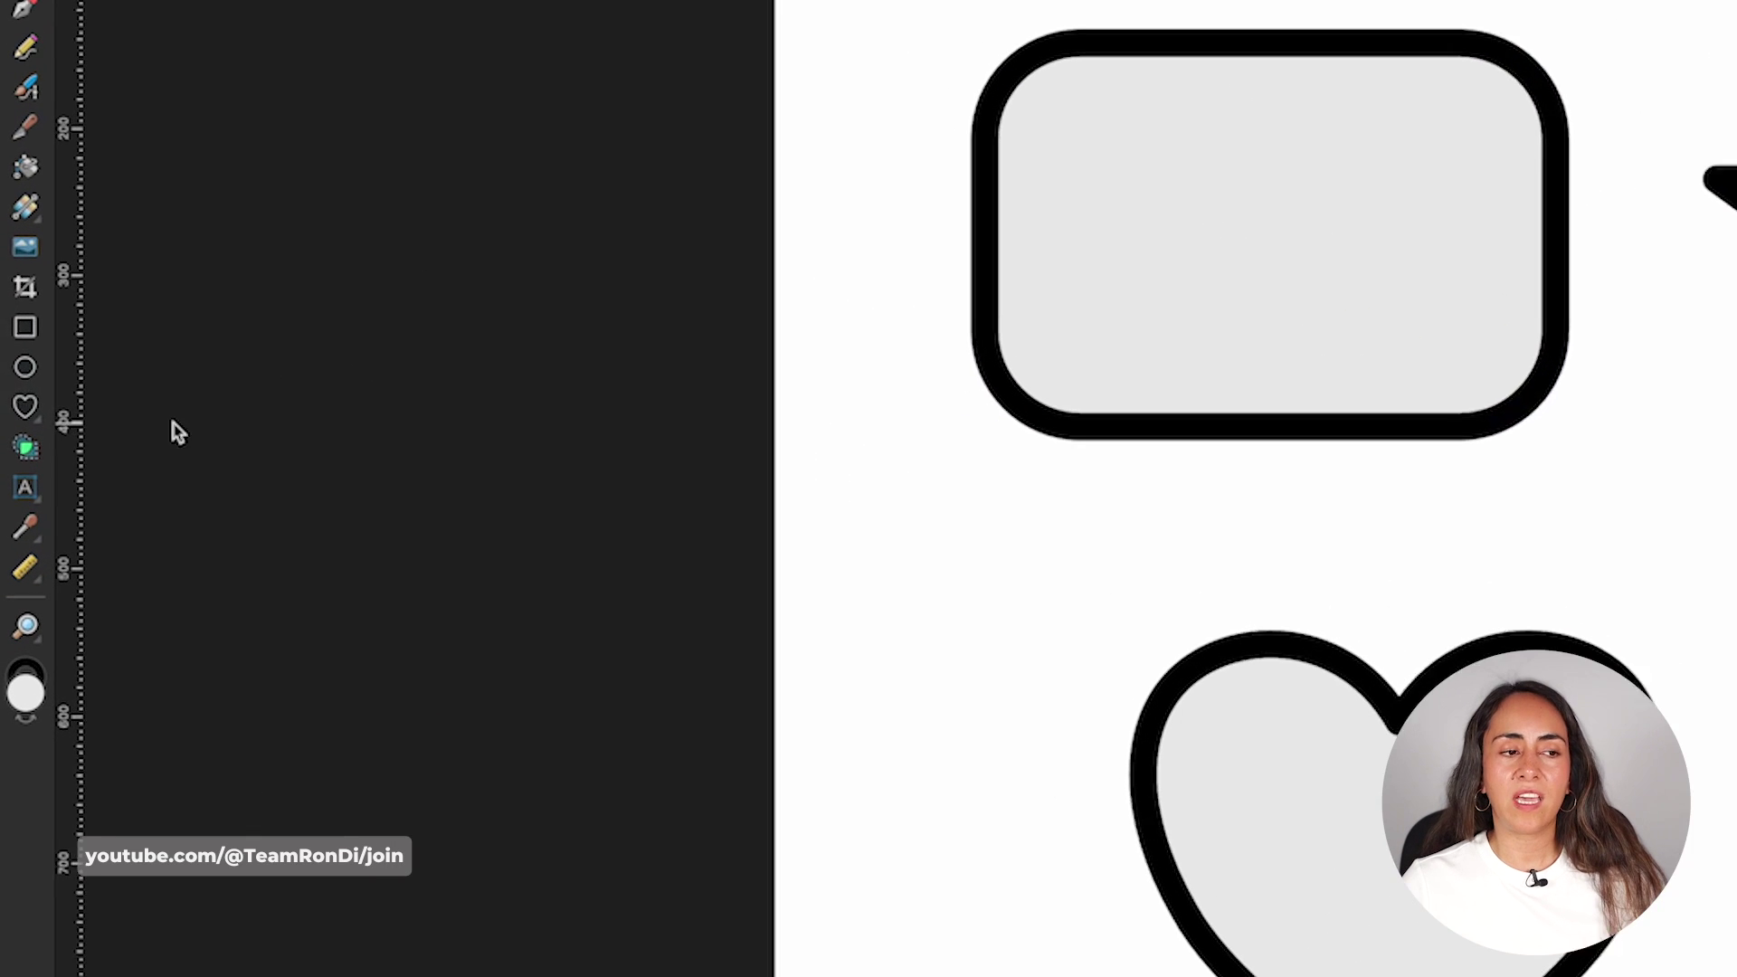
{"action": "left_click", "coordinate": [15, 405]}
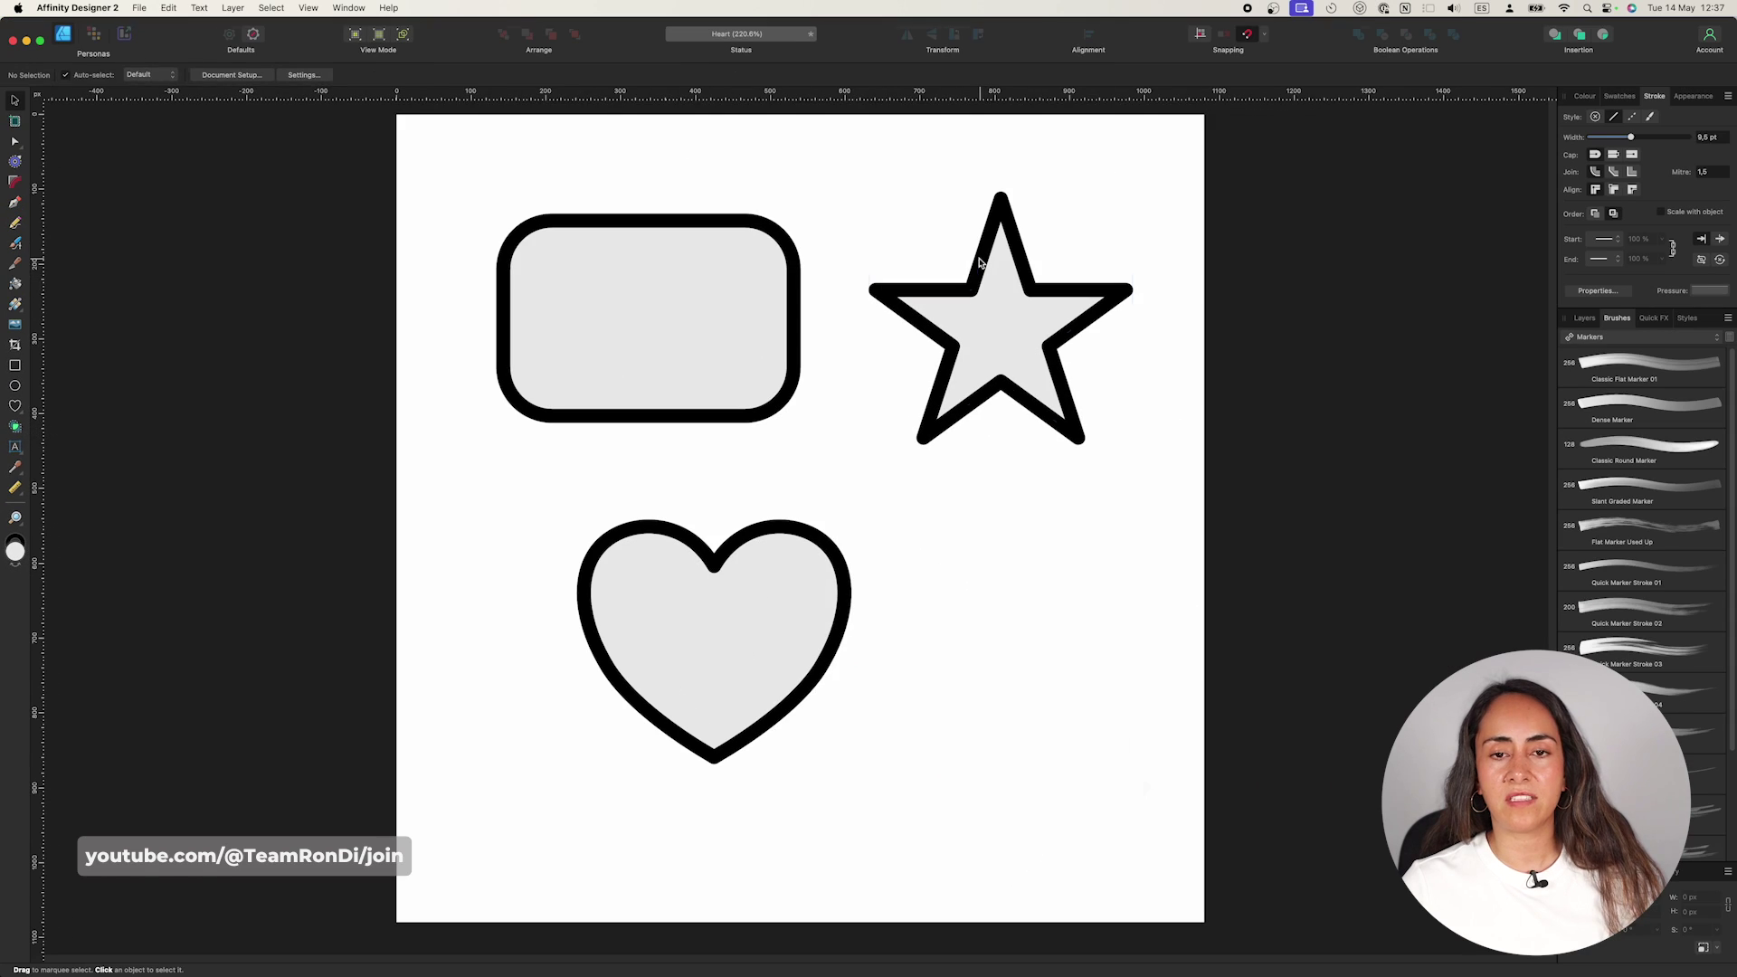
- Select the star and set its number of points to 7
{"action": "left_click", "coordinate": [983, 262]}
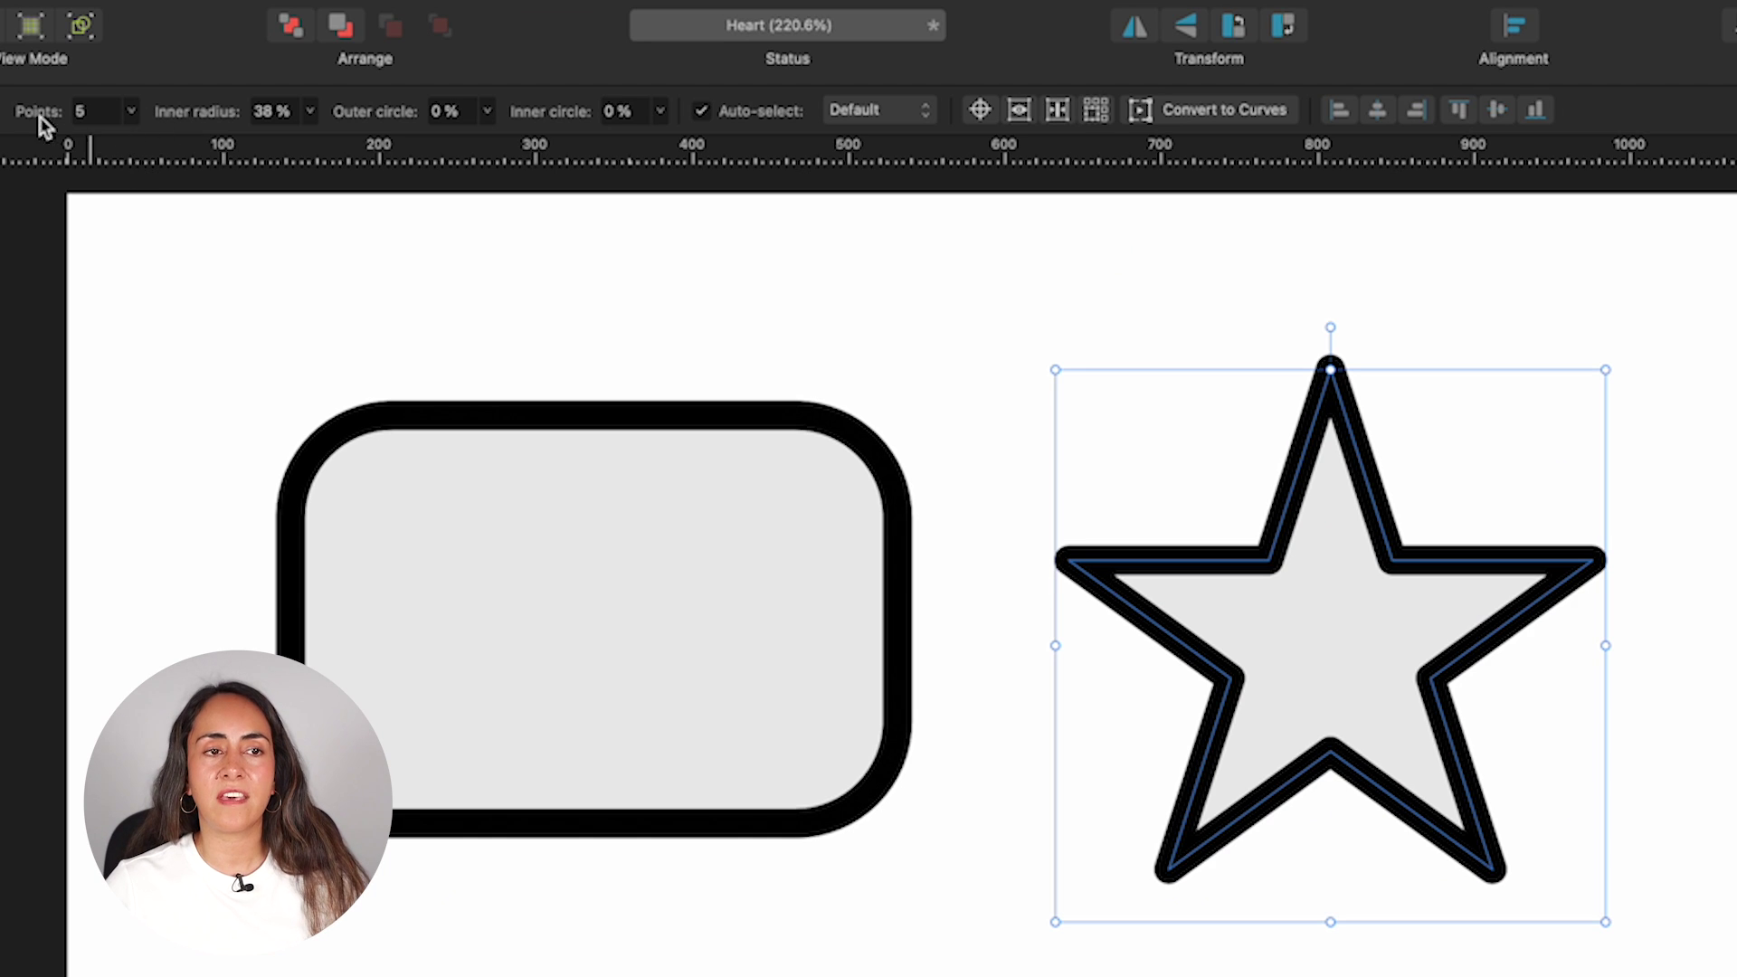
{"action": "left_click", "coordinate": [133, 112]}
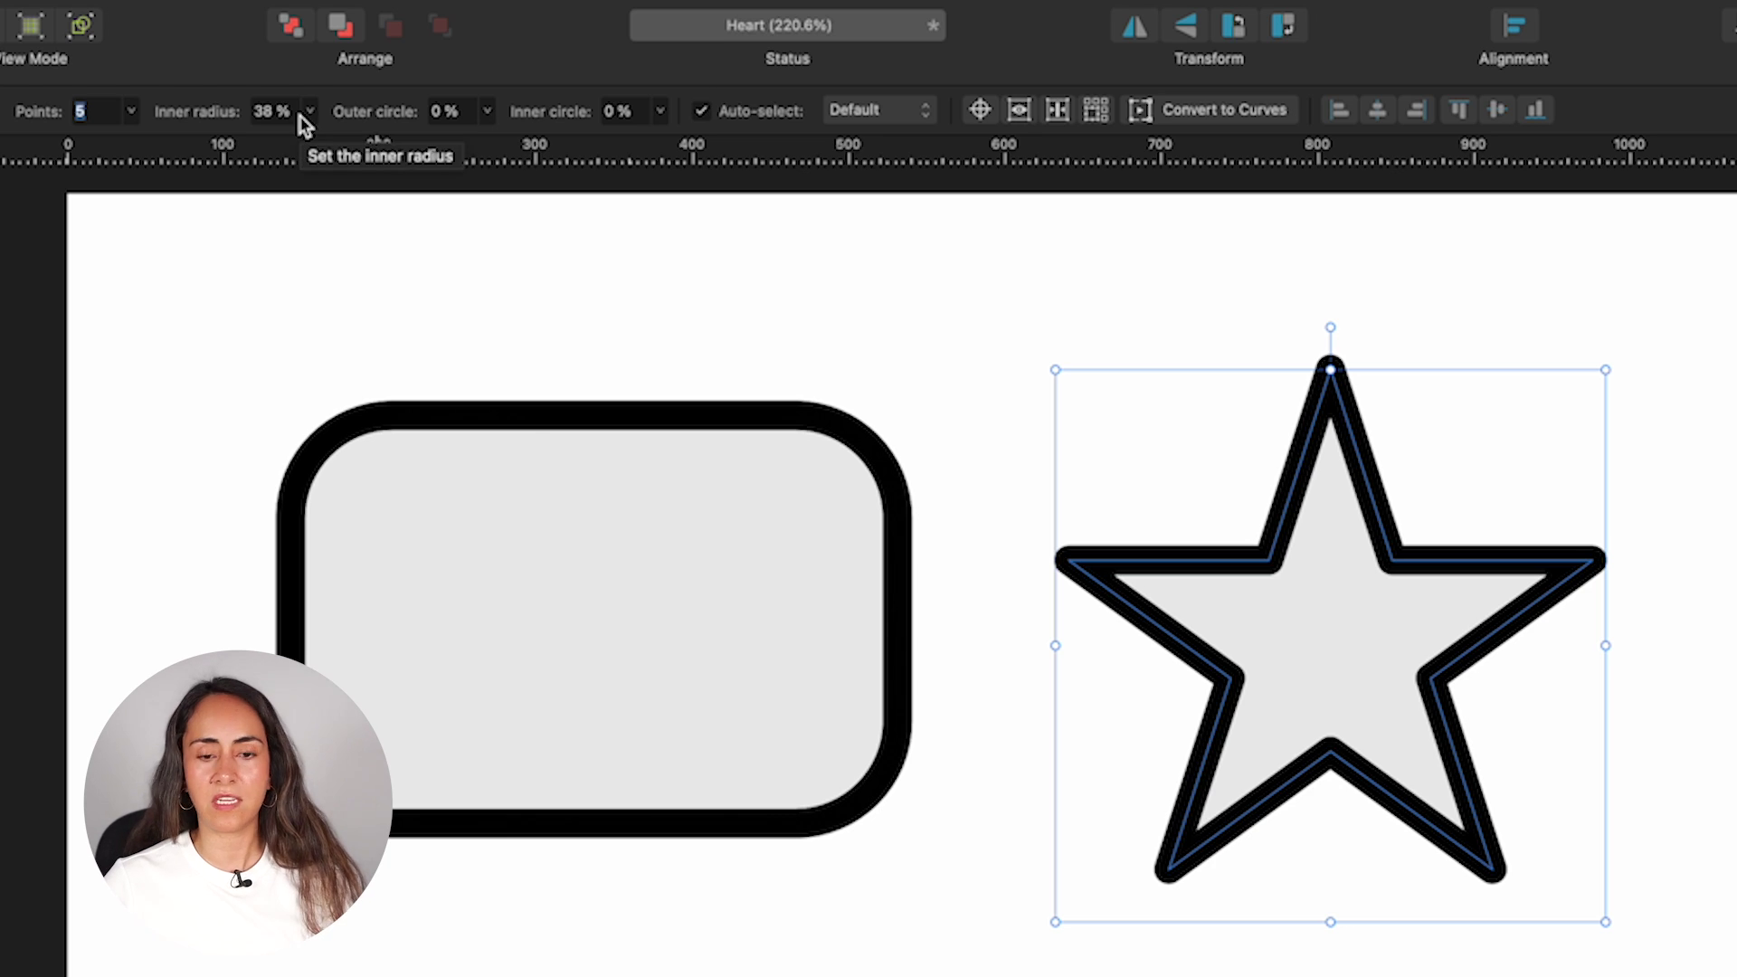
{"action": "type", "text": "7"}
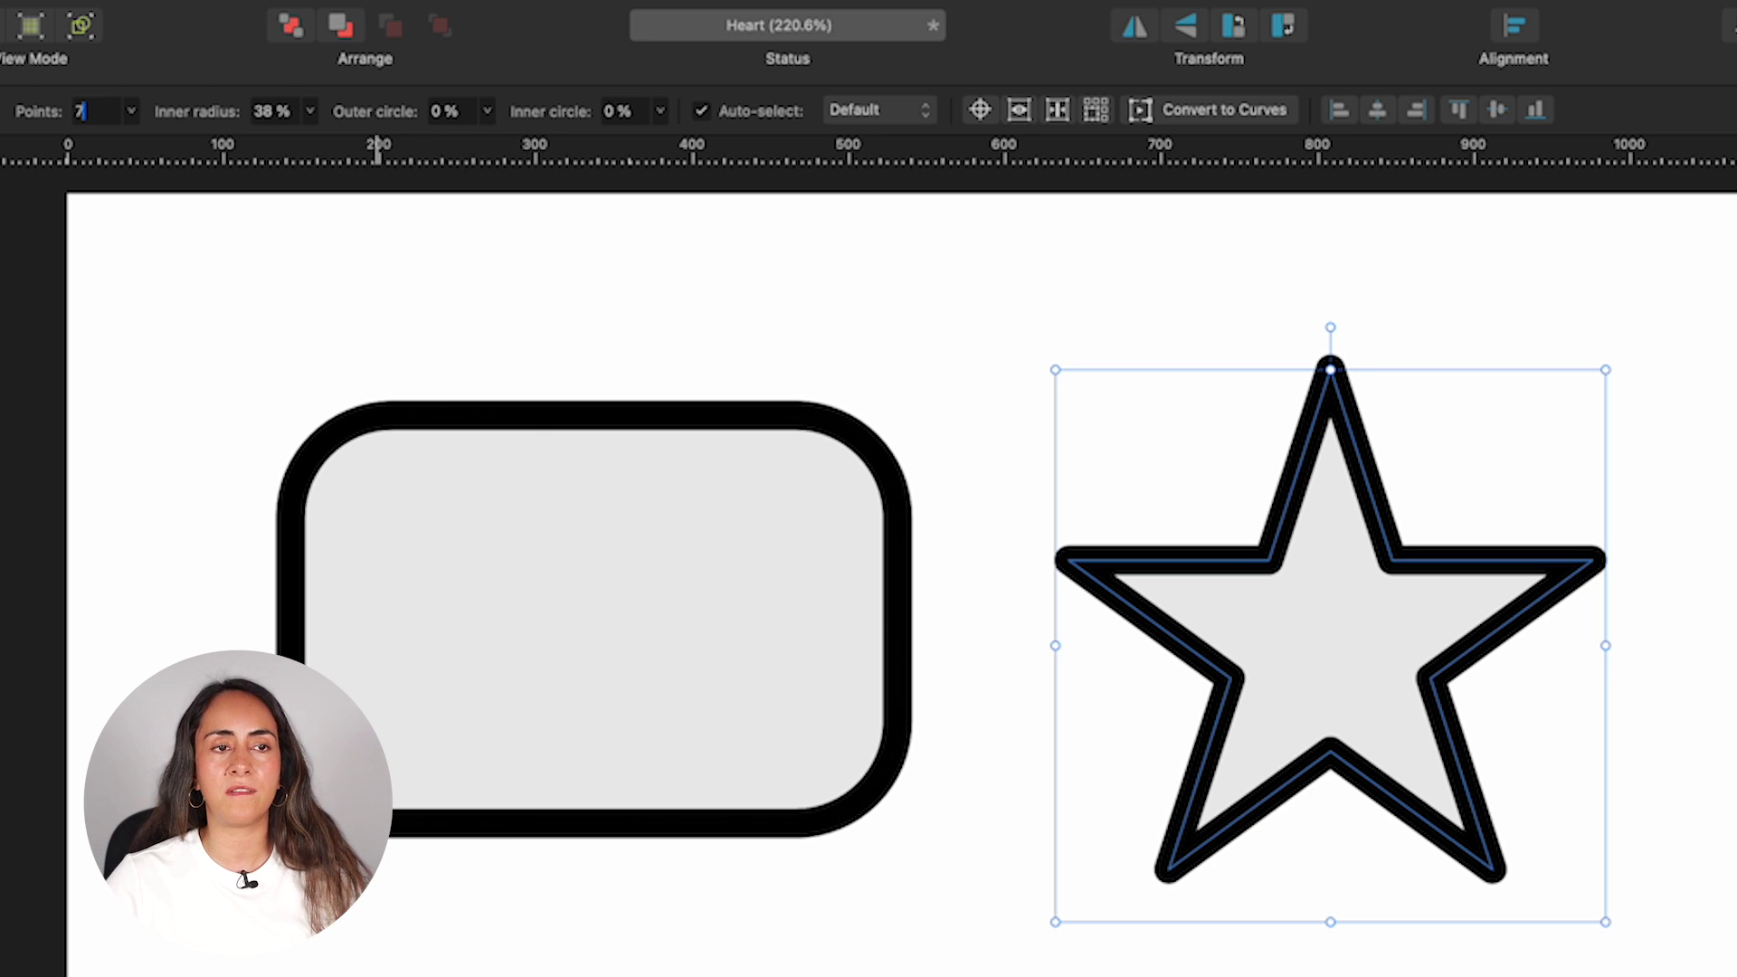
{"action": "key", "text": "Return"}
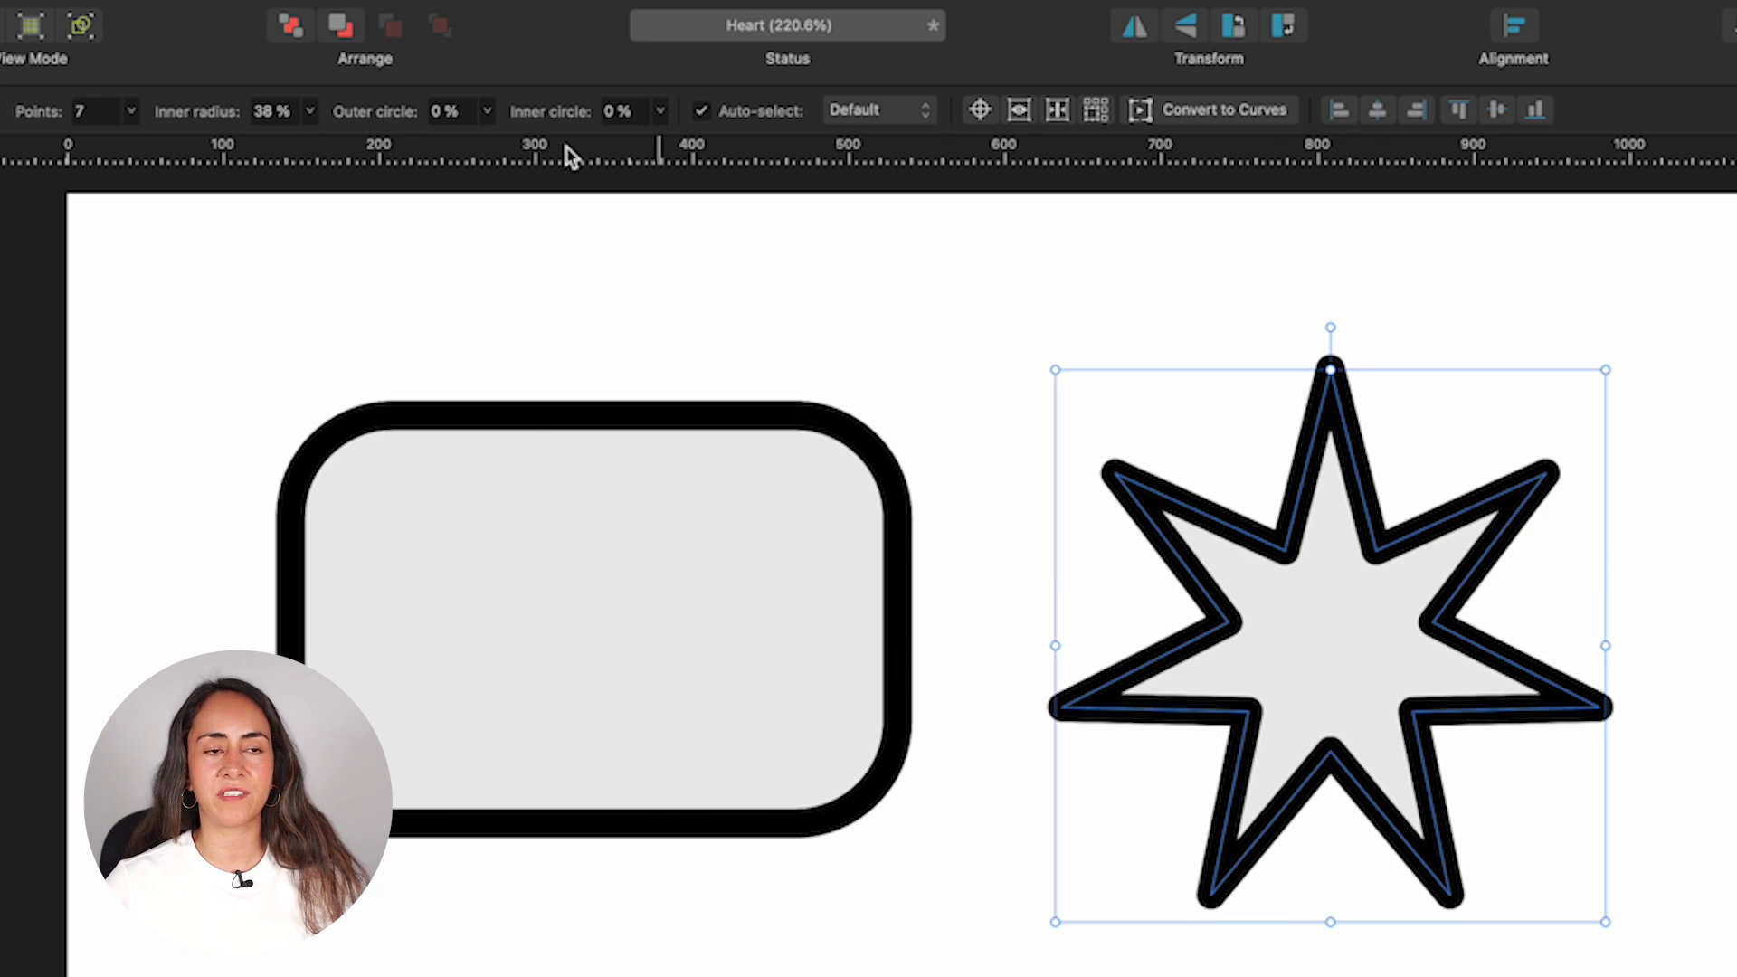
- Set the star's number of points to 6 and increase its inner radius slightly to thicken its arms
{"action": "left_click", "coordinate": [132, 110]}
{"action": "mouse_move", "coordinate": [132, 142]}
{"action": "left_mouse_down"}
{"action": "mouse_move", "coordinate": [172, 148]}
{"action": "mouse_move", "coordinate": [155, 161]}
{"action": "mouse_move", "coordinate": [230, 158]}
{"action": "mouse_move", "coordinate": [127, 154]}
{"action": "left_mouse_up"}
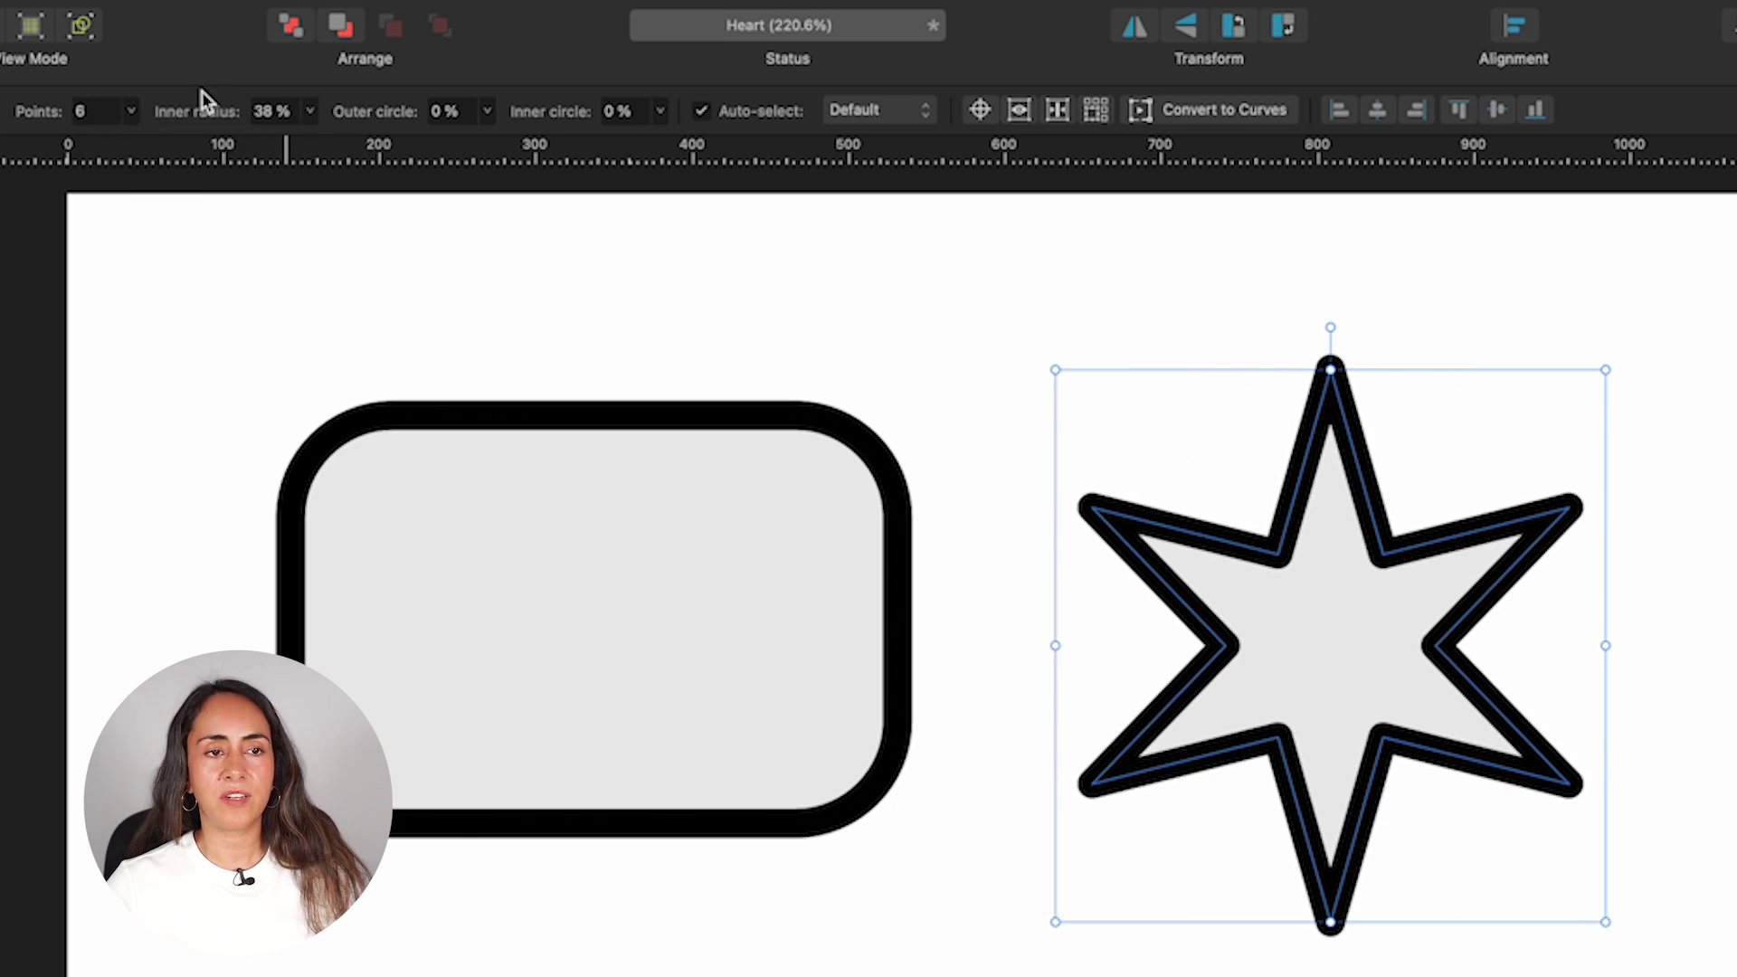
{"action": "left_click", "coordinate": [310, 110]}
{"action": "mouse_move", "coordinate": [361, 155]}
{"action": "left_mouse_down"}
{"action": "mouse_move", "coordinate": [246, 145]}
{"action": "mouse_move", "coordinate": [372, 145]}
{"action": "mouse_move", "coordinate": [333, 144]}
{"action": "left_mouse_up"}
- Raise the heart's spread to 38 % and remove its stroke by applying No Line Style
{"action": "left_click", "coordinate": [1092, 670]}
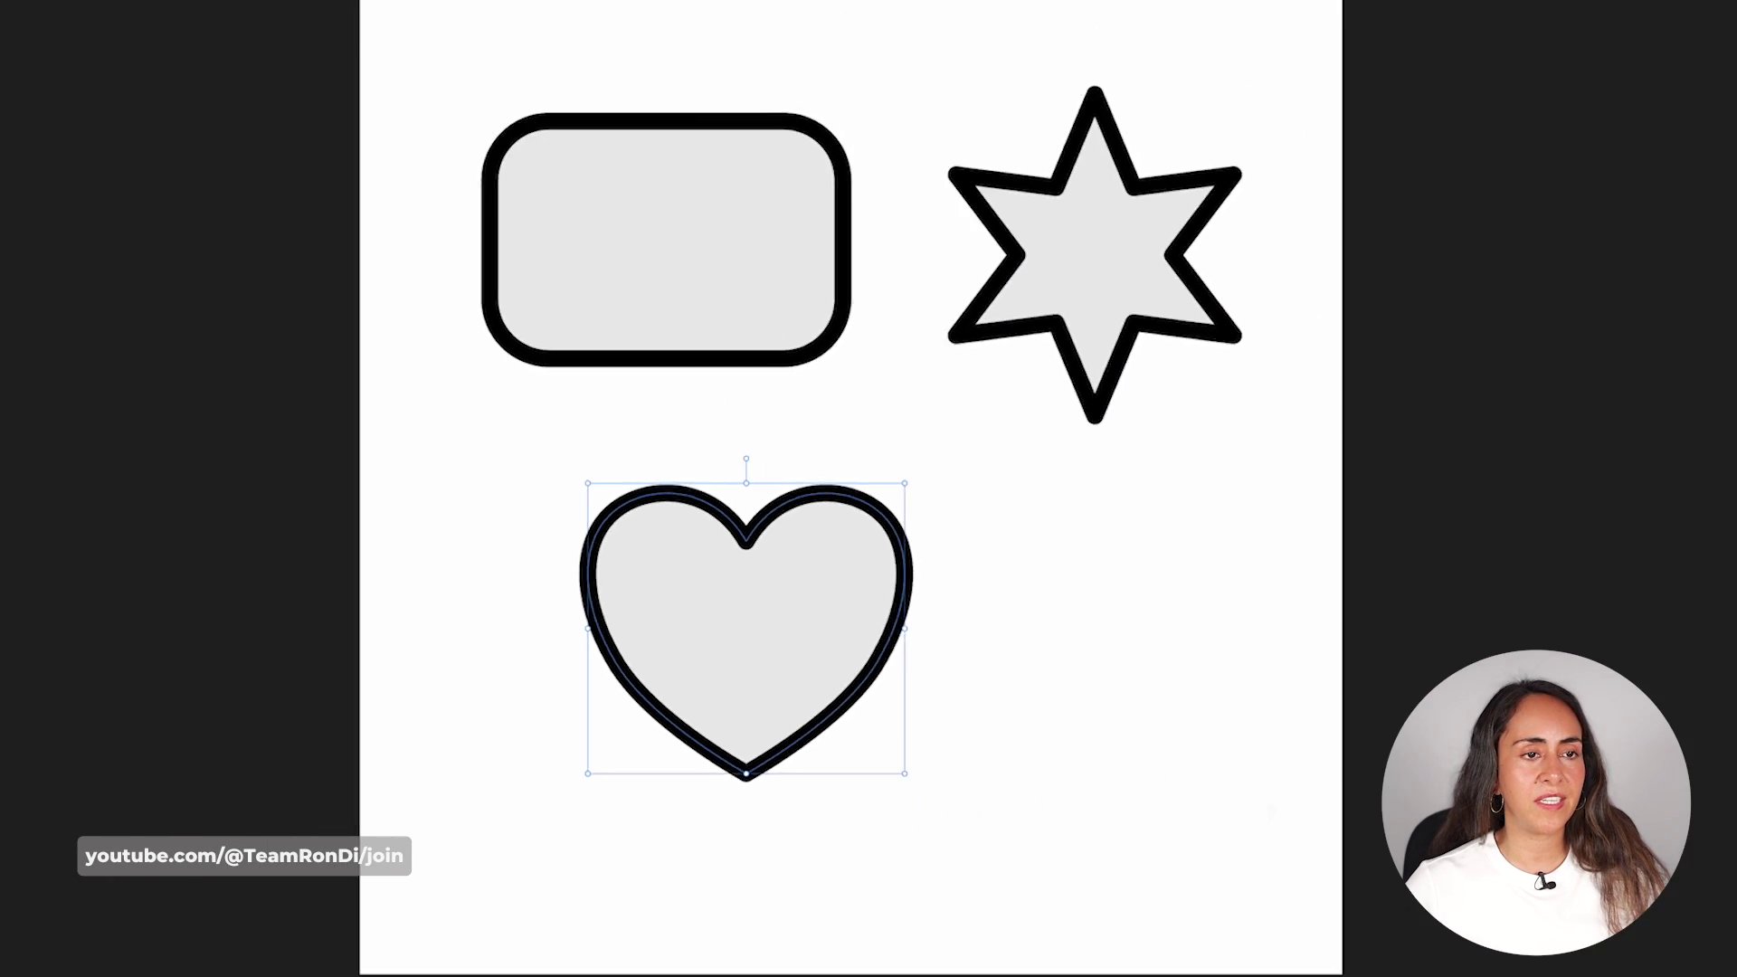
{"action": "left_click_drag", "start_coordinate": [344, 92], "coordinate": [380, 92]}
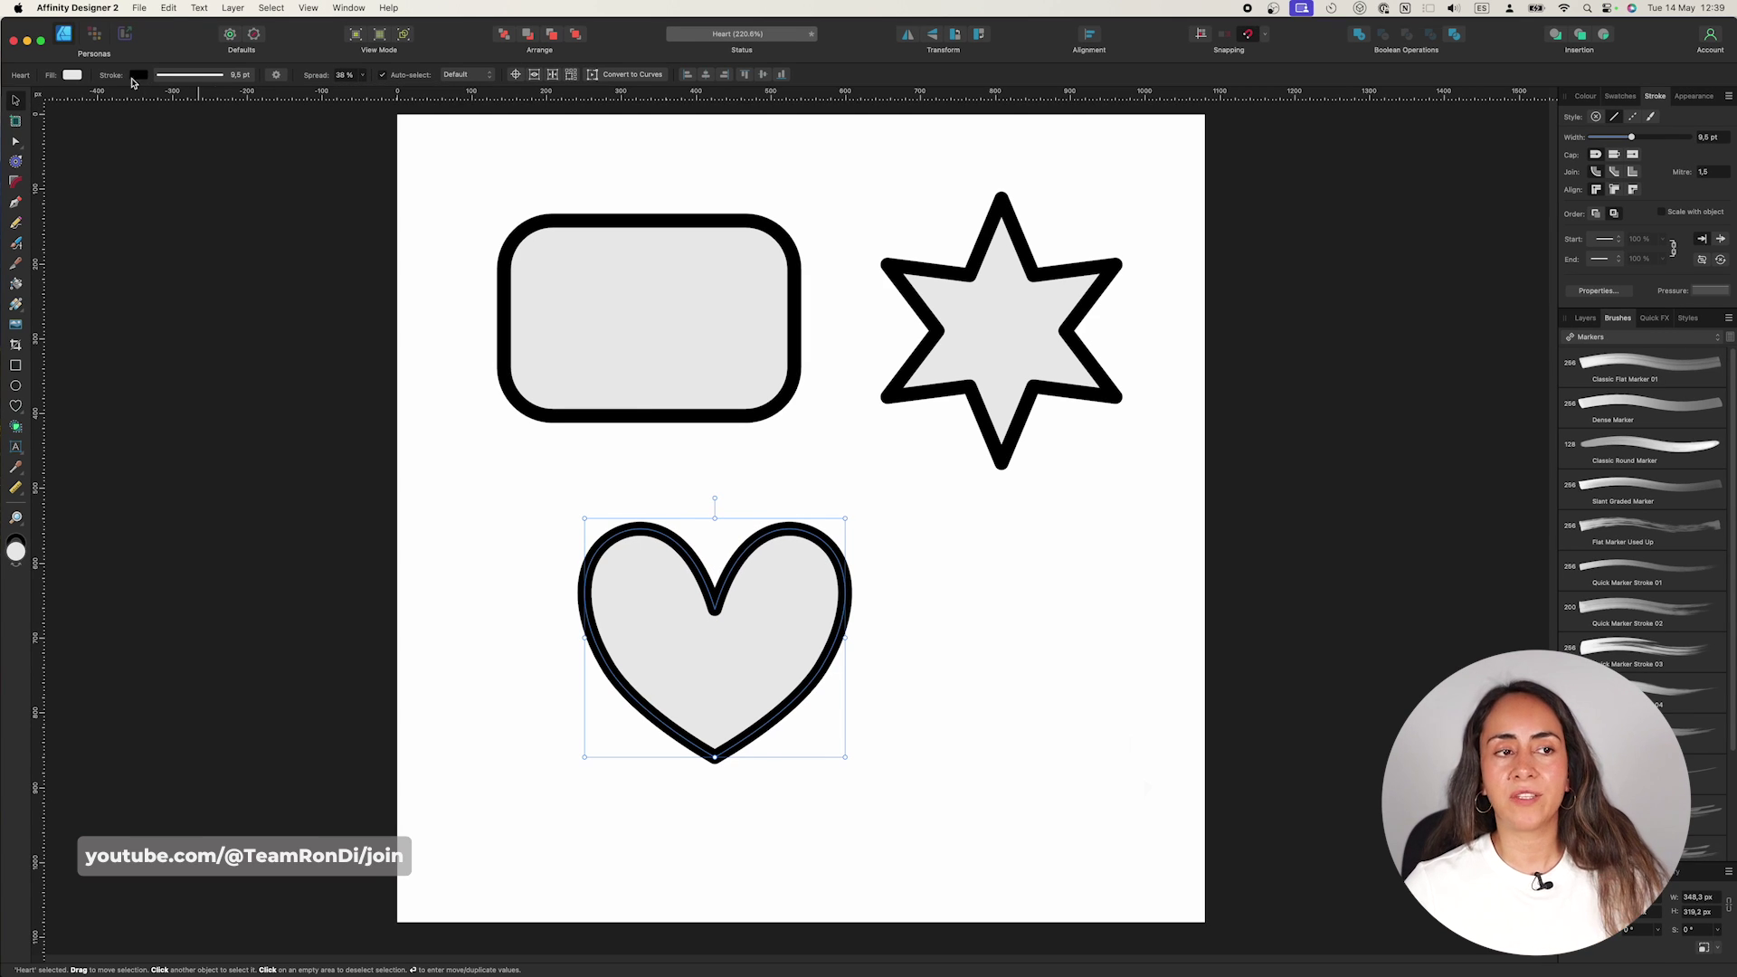
{"action": "left_click", "coordinate": [236, 76]}
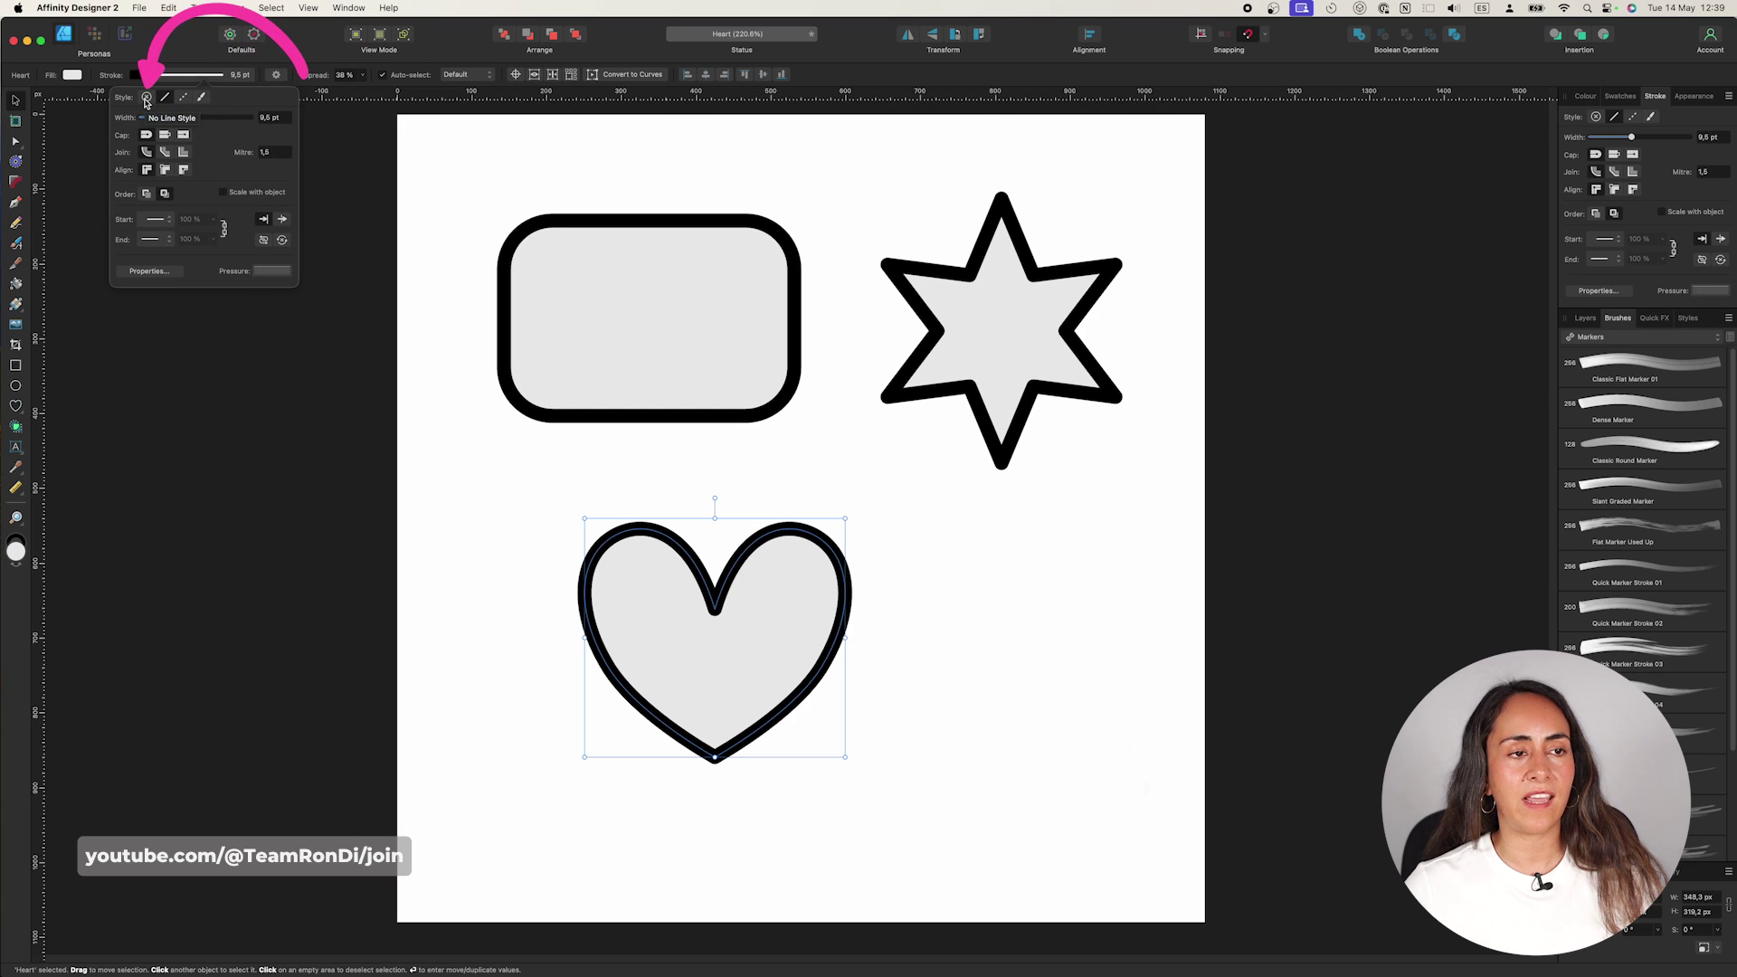
{"action": "left_click", "coordinate": [145, 97]}
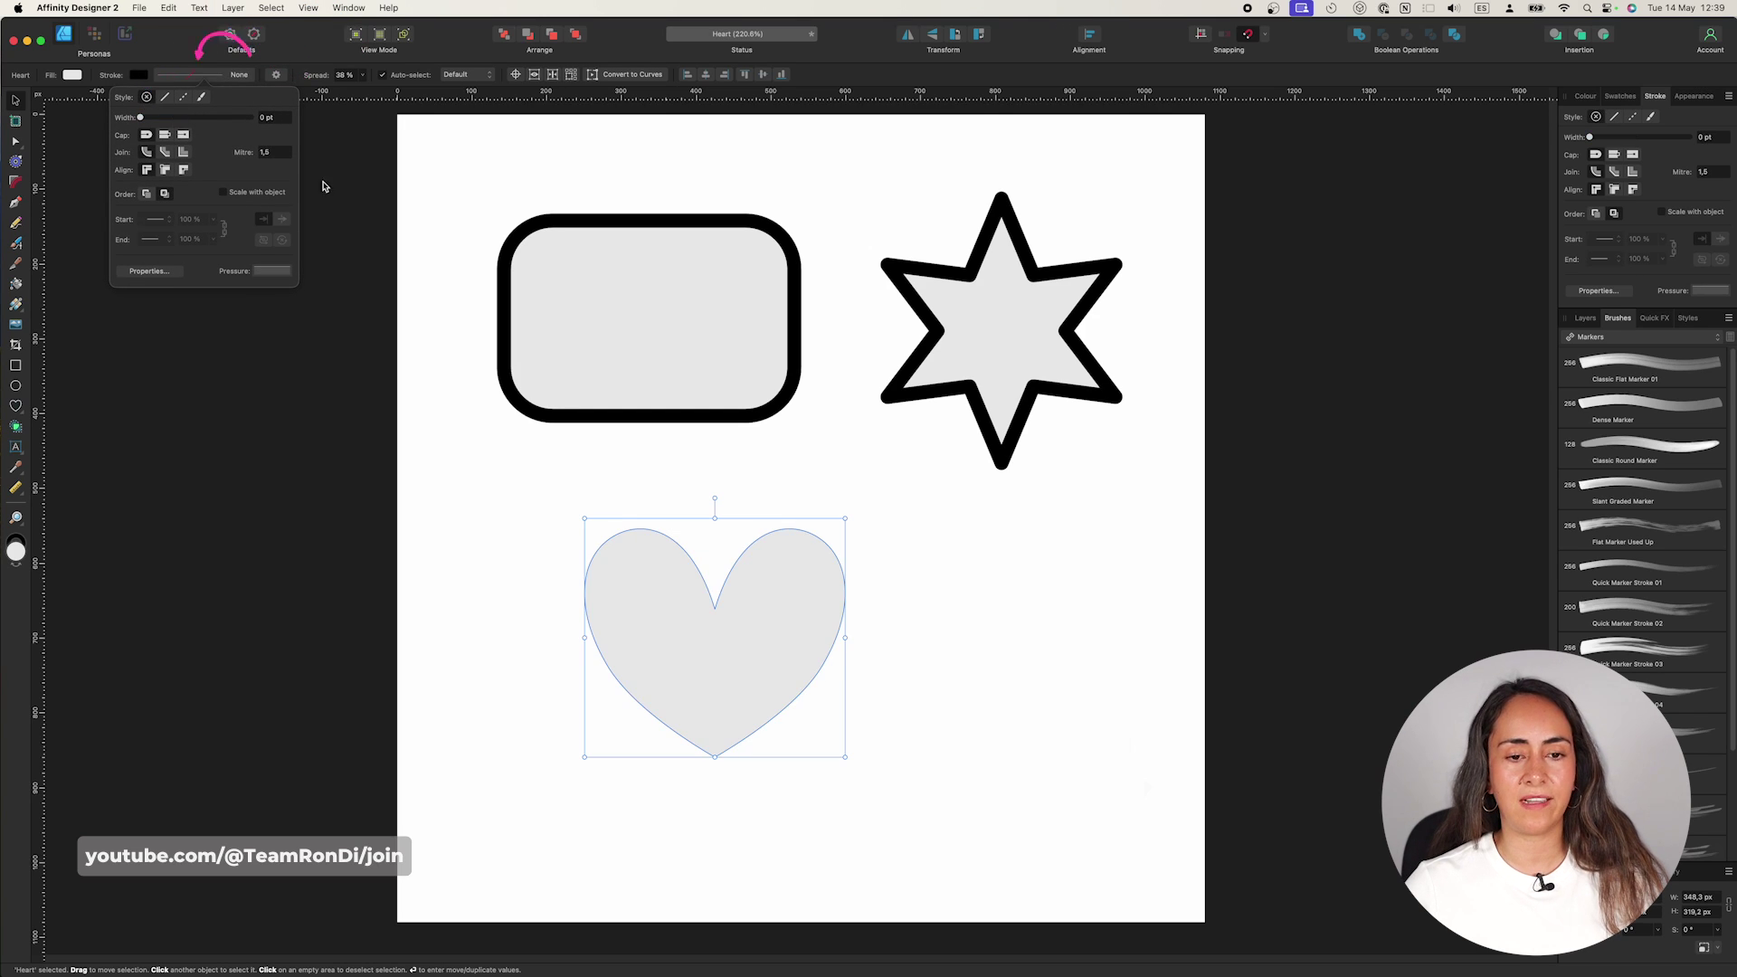
- Change the heart's fill colour to a bright red
{"action": "left_click", "coordinate": [902, 545]}
{"action": "left_click", "coordinate": [675, 663]}
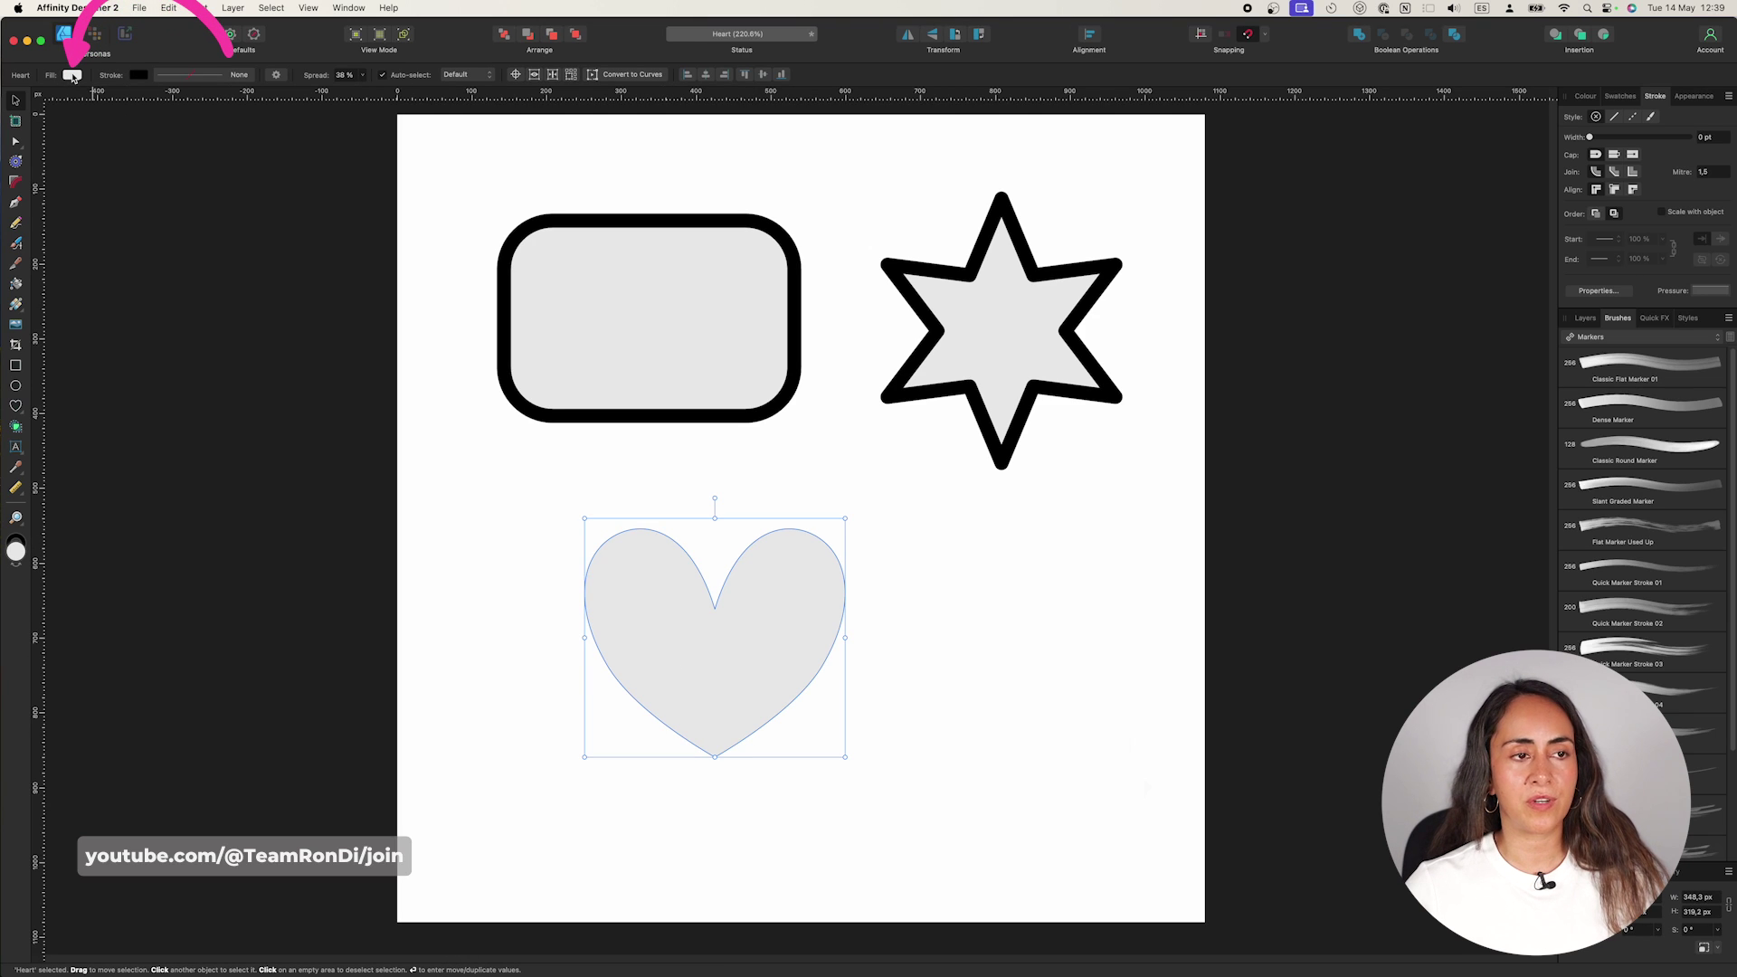
{"action": "left_click", "coordinate": [72, 75]}
{"action": "left_click_drag", "start_coordinate": [187, 182], "coordinate": [195, 163]}
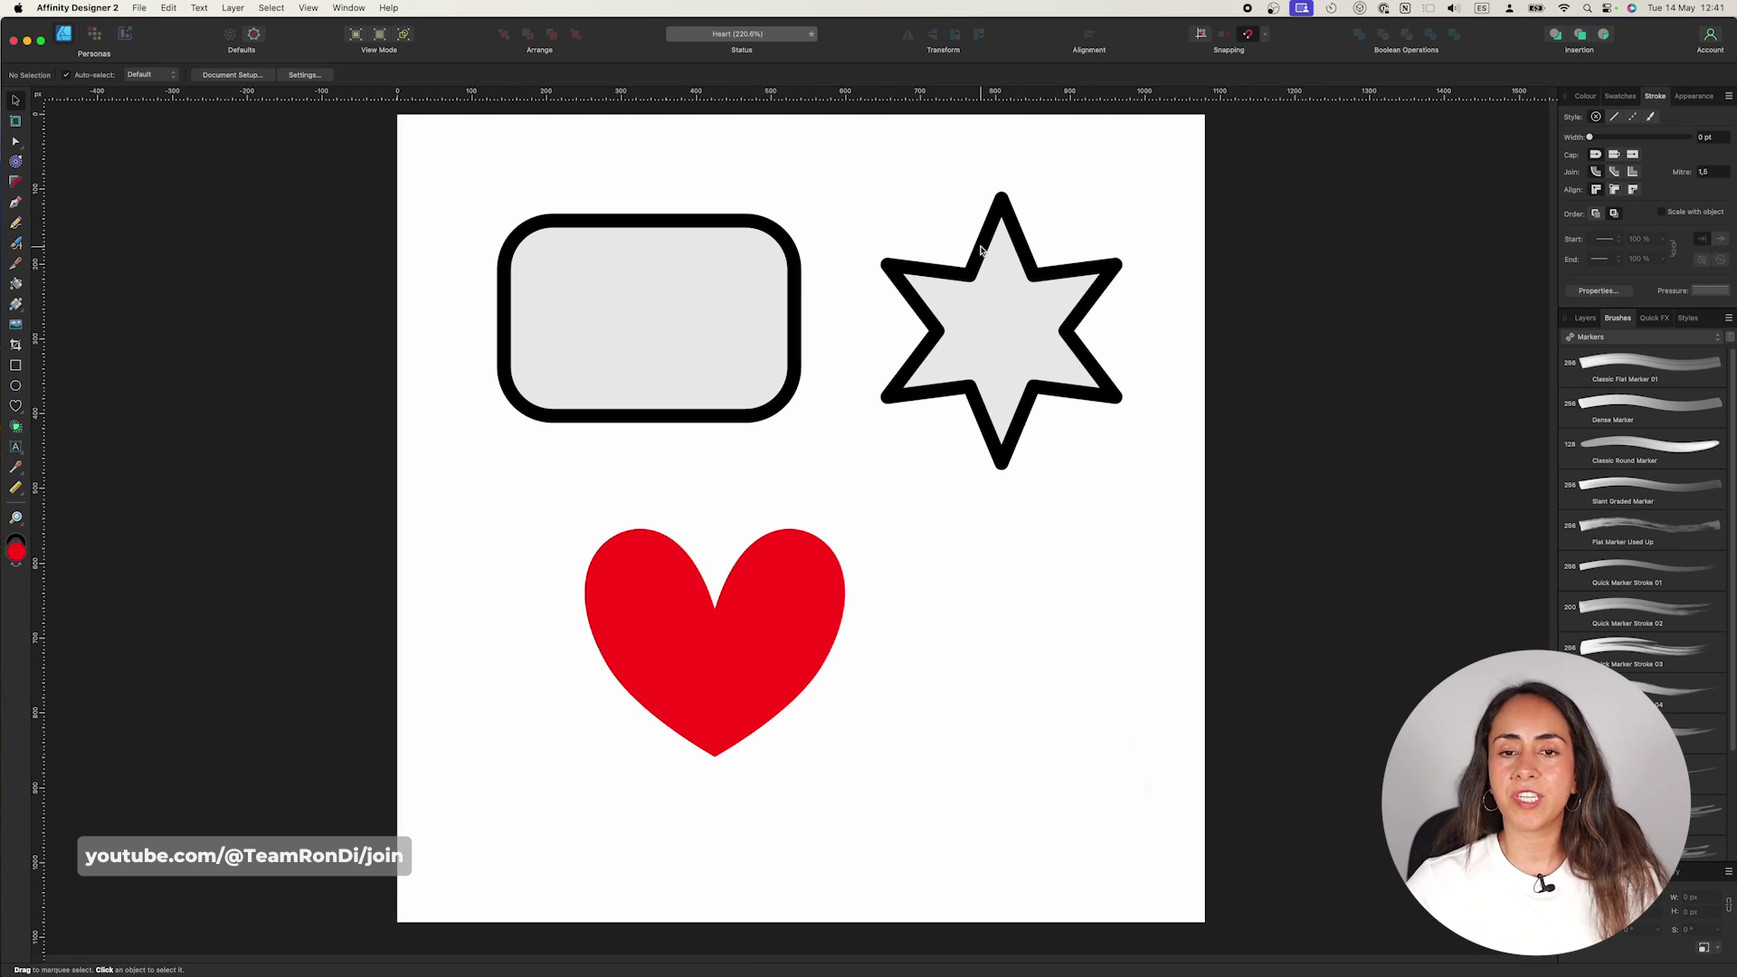
- Select the star and set its fill to the golden yellow FFC100 using the colour wheel
{"action": "left_click", "coordinate": [1032, 277]}
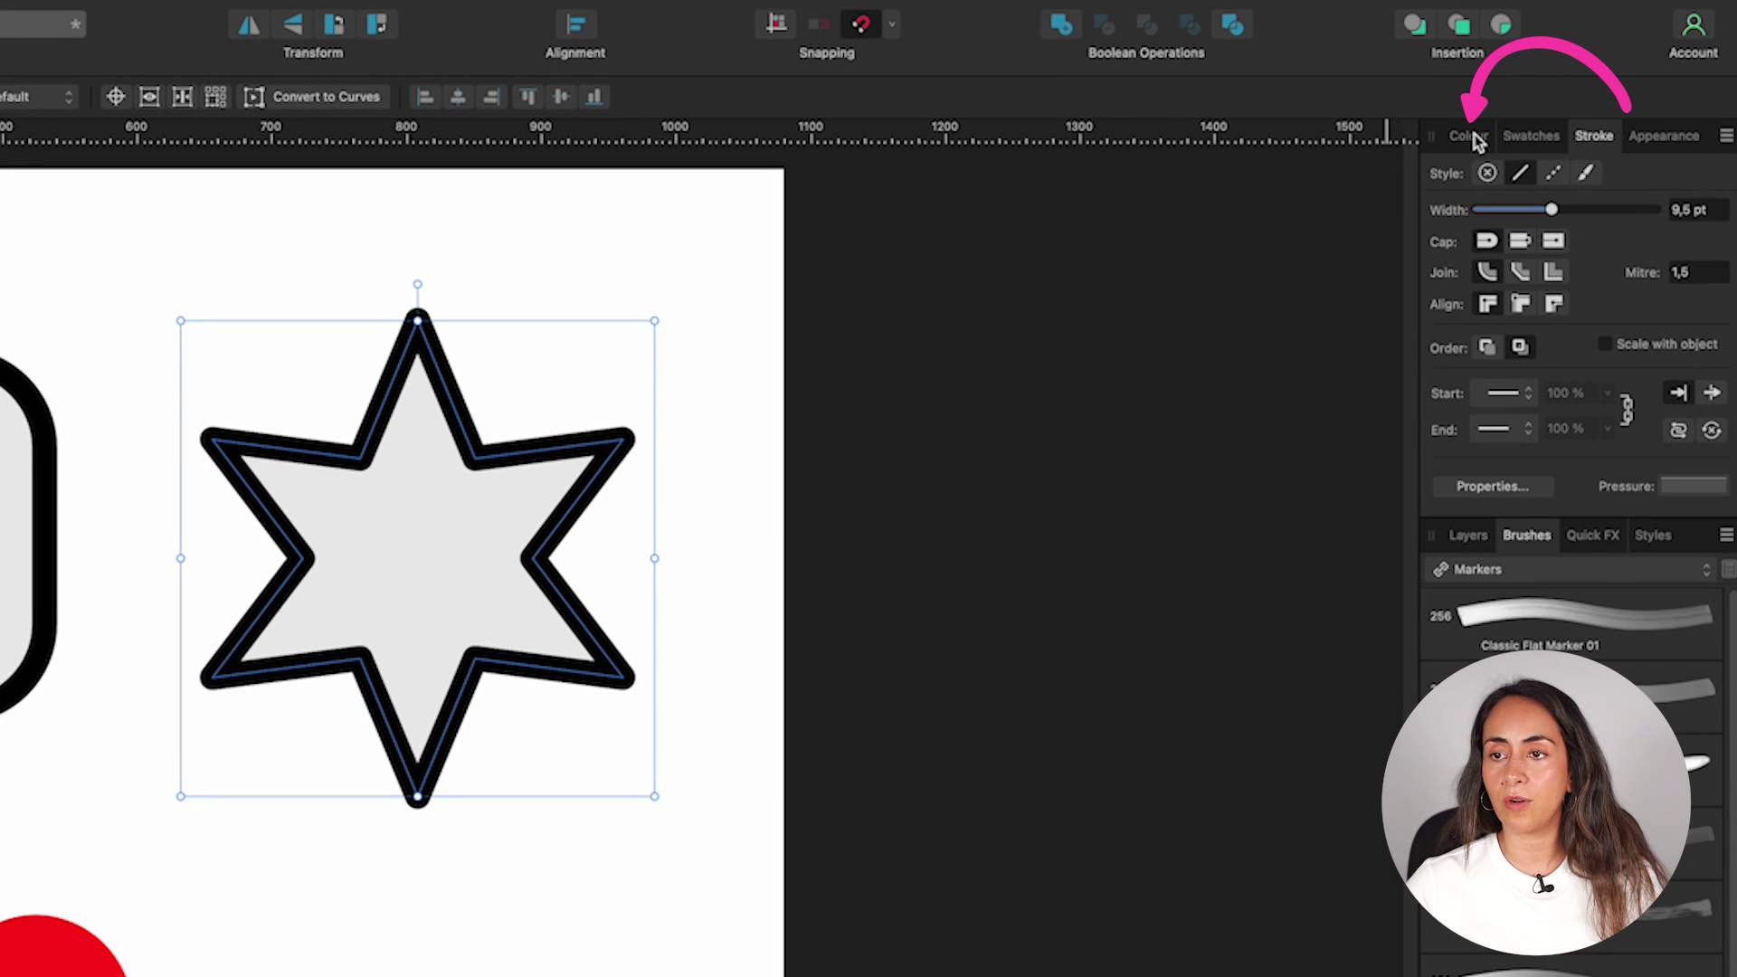
{"action": "left_click", "coordinate": [1470, 136]}
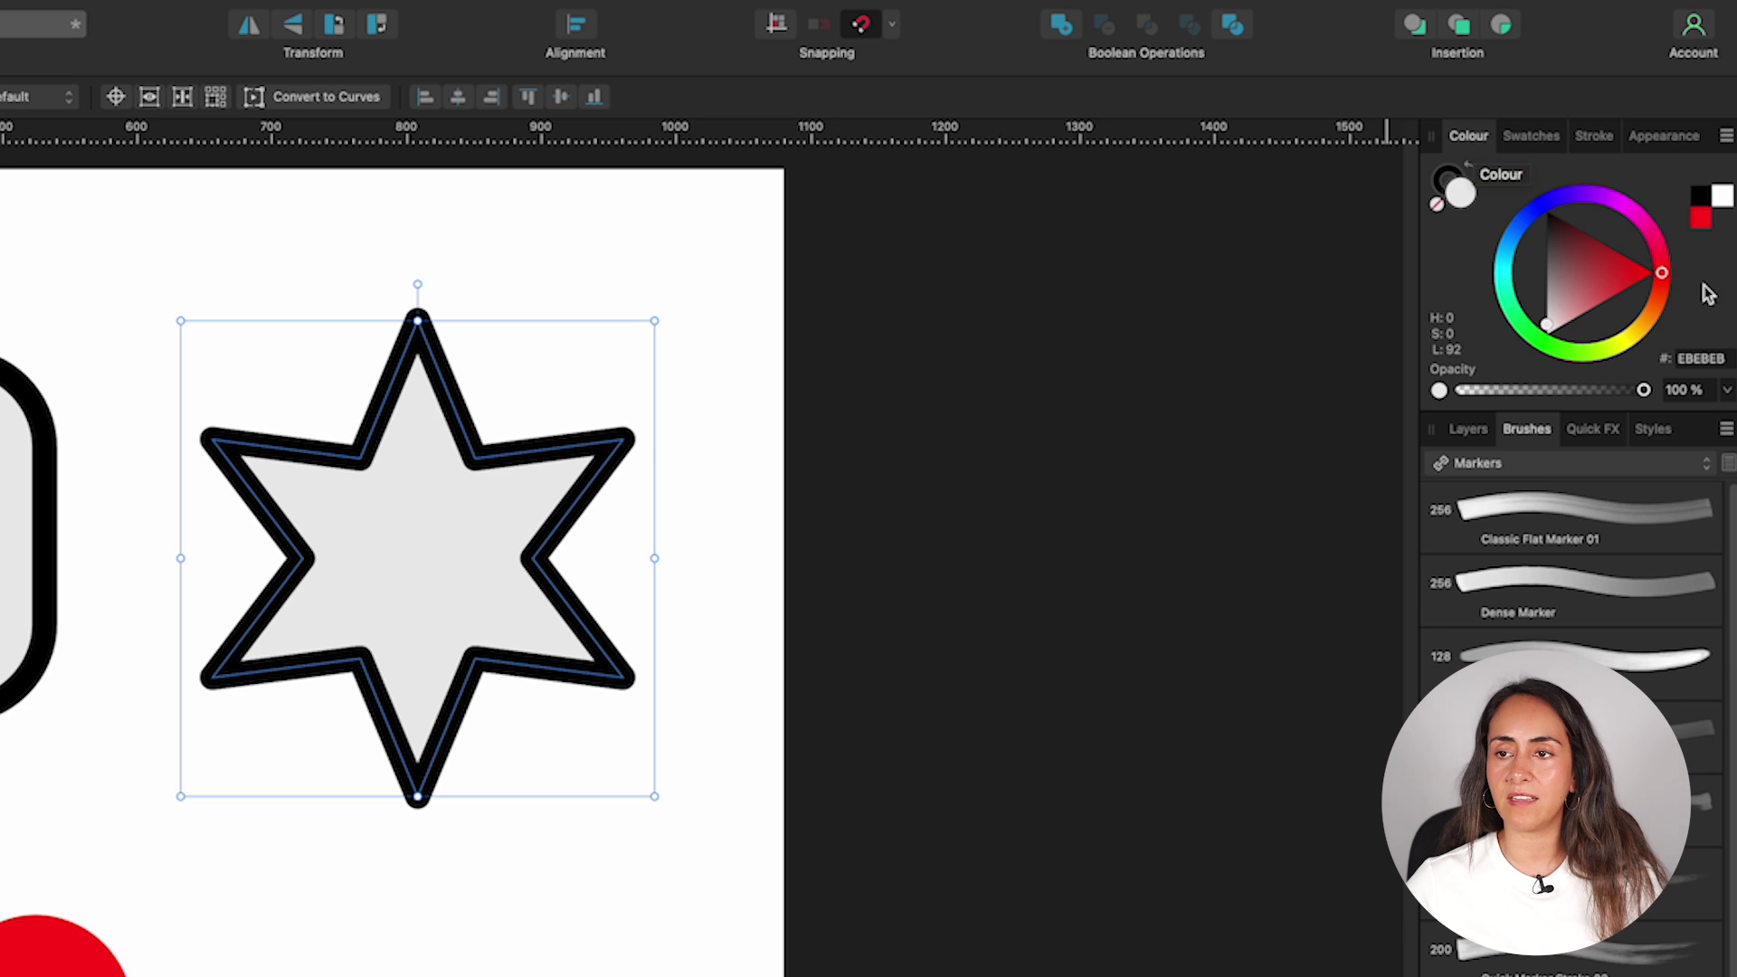
{"action": "mouse_move", "coordinate": [1672, 276]}
{"action": "left_mouse_down"}
{"action": "mouse_move", "coordinate": [1670, 250]}
{"action": "mouse_move", "coordinate": [1691, 349]}
{"action": "mouse_move", "coordinate": [1645, 340]}
{"action": "left_mouse_up"}
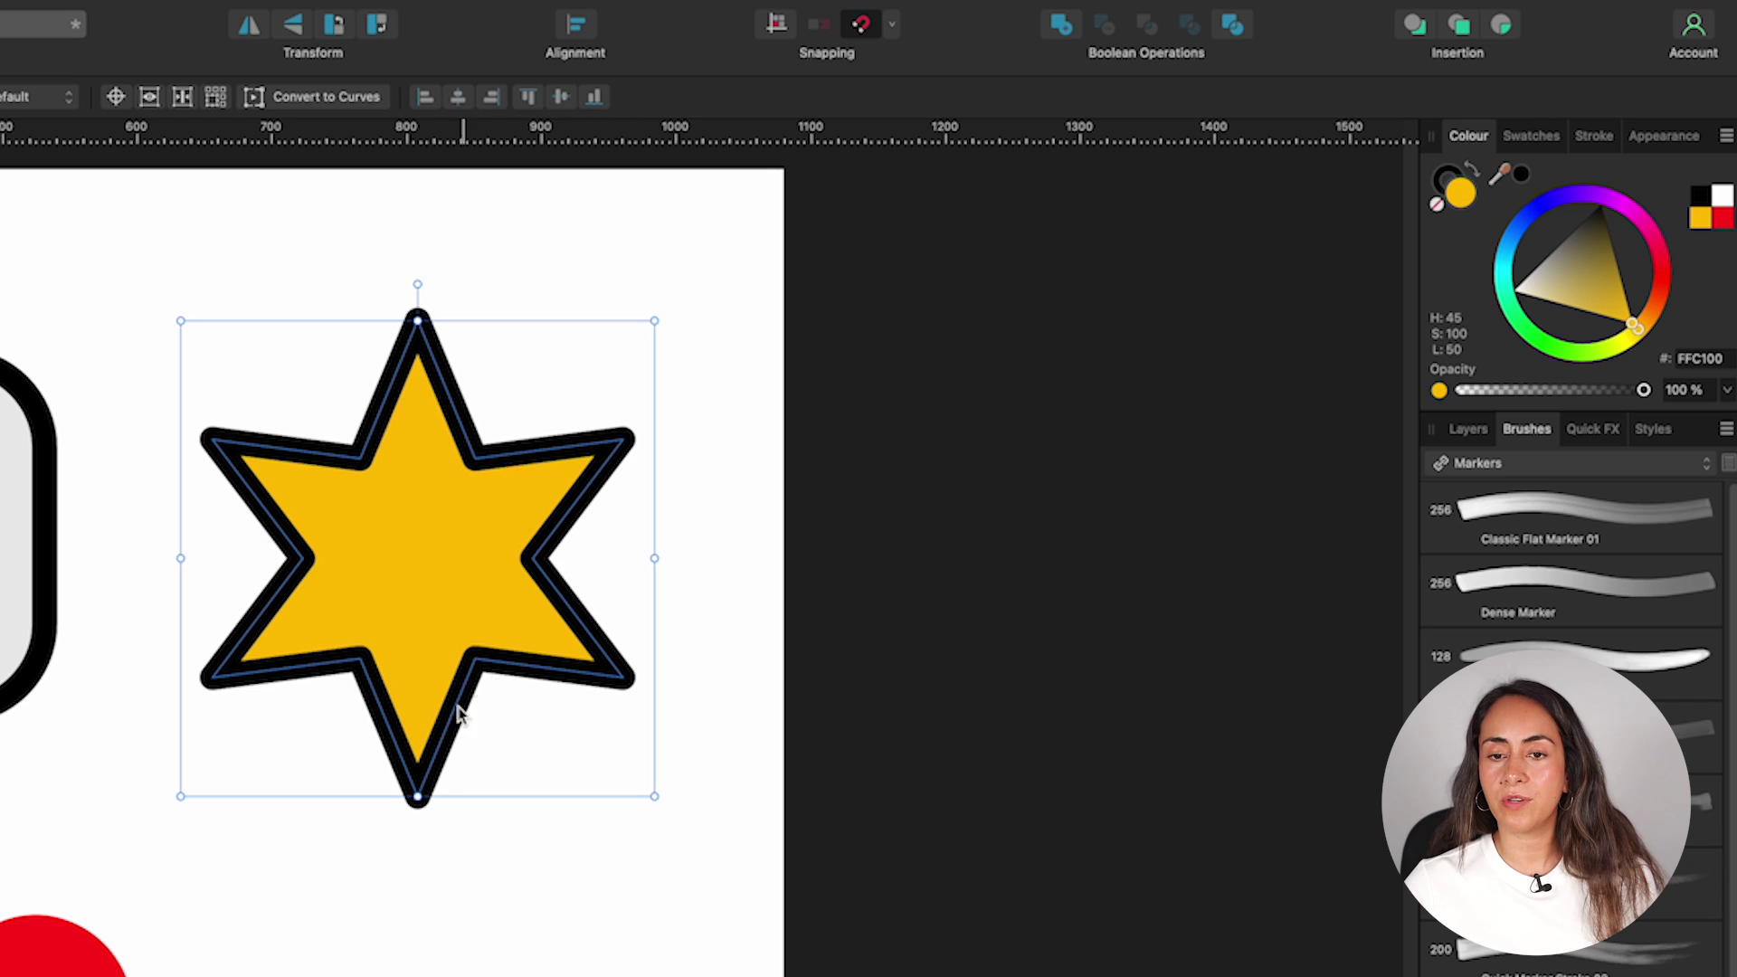
- Change the star's stroke colour from the colour wheel to a saturated orange and deselect the star
{"action": "left_click", "coordinate": [1446, 179]}
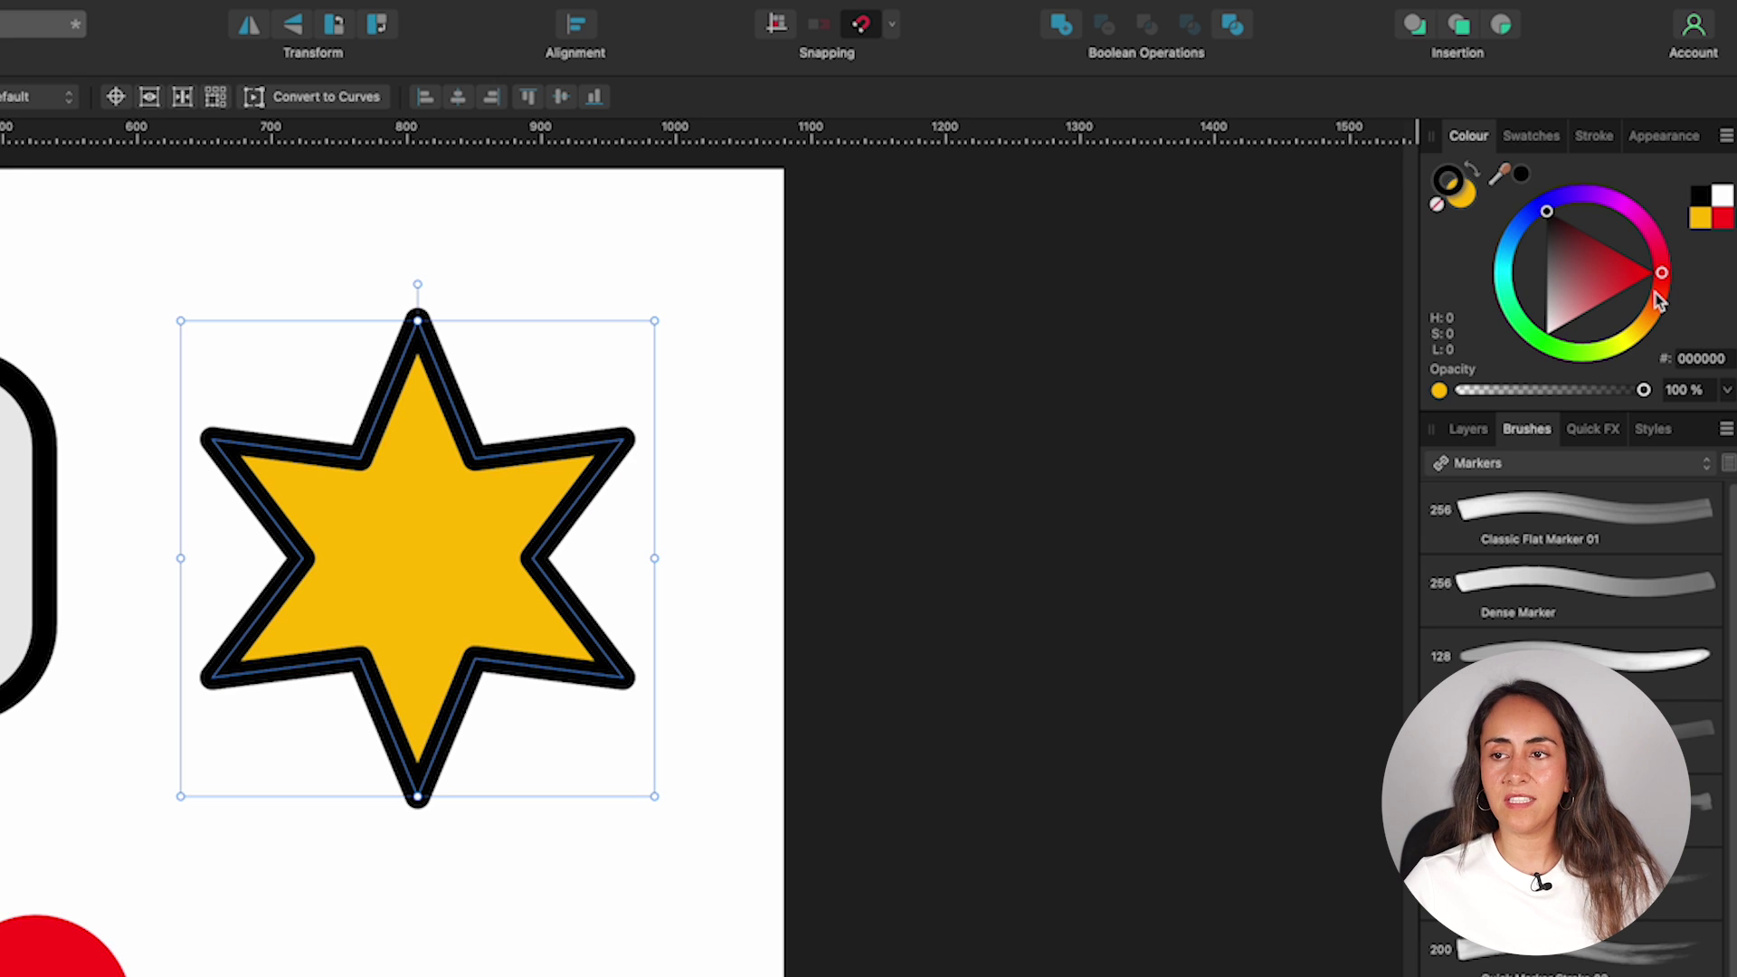
{"action": "left_click_drag", "start_coordinate": [1665, 276], "coordinate": [1672, 334]}
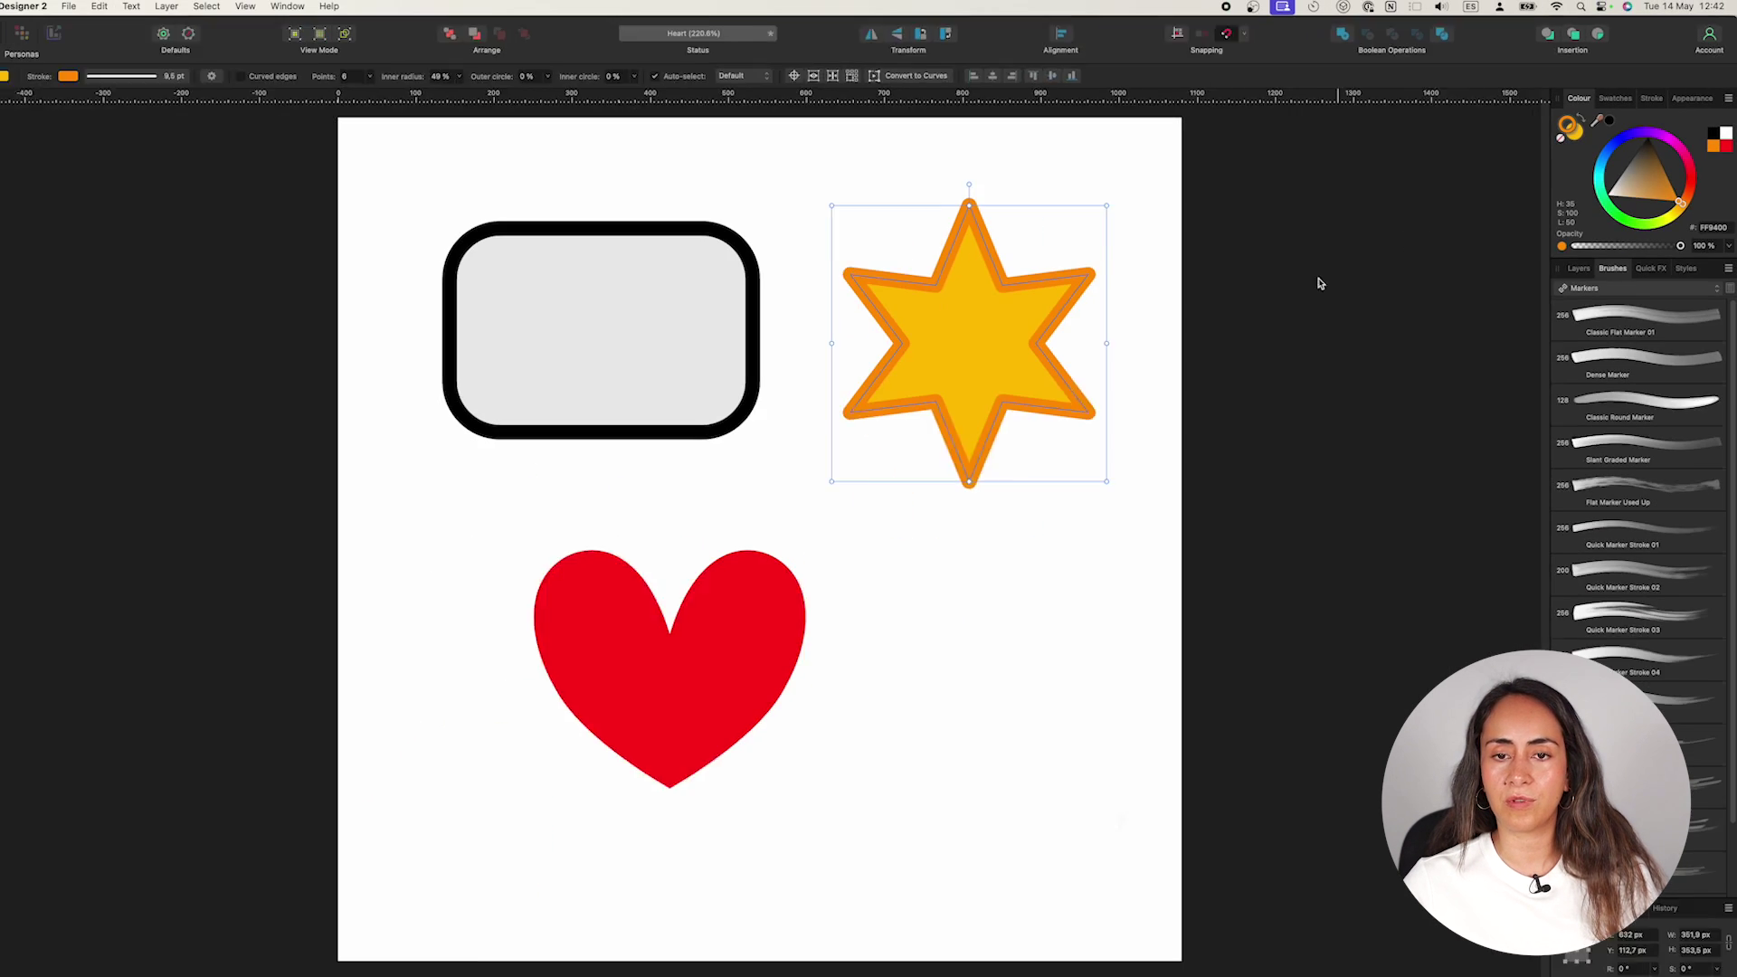
{"action": "left_click", "coordinate": [282, 912]}
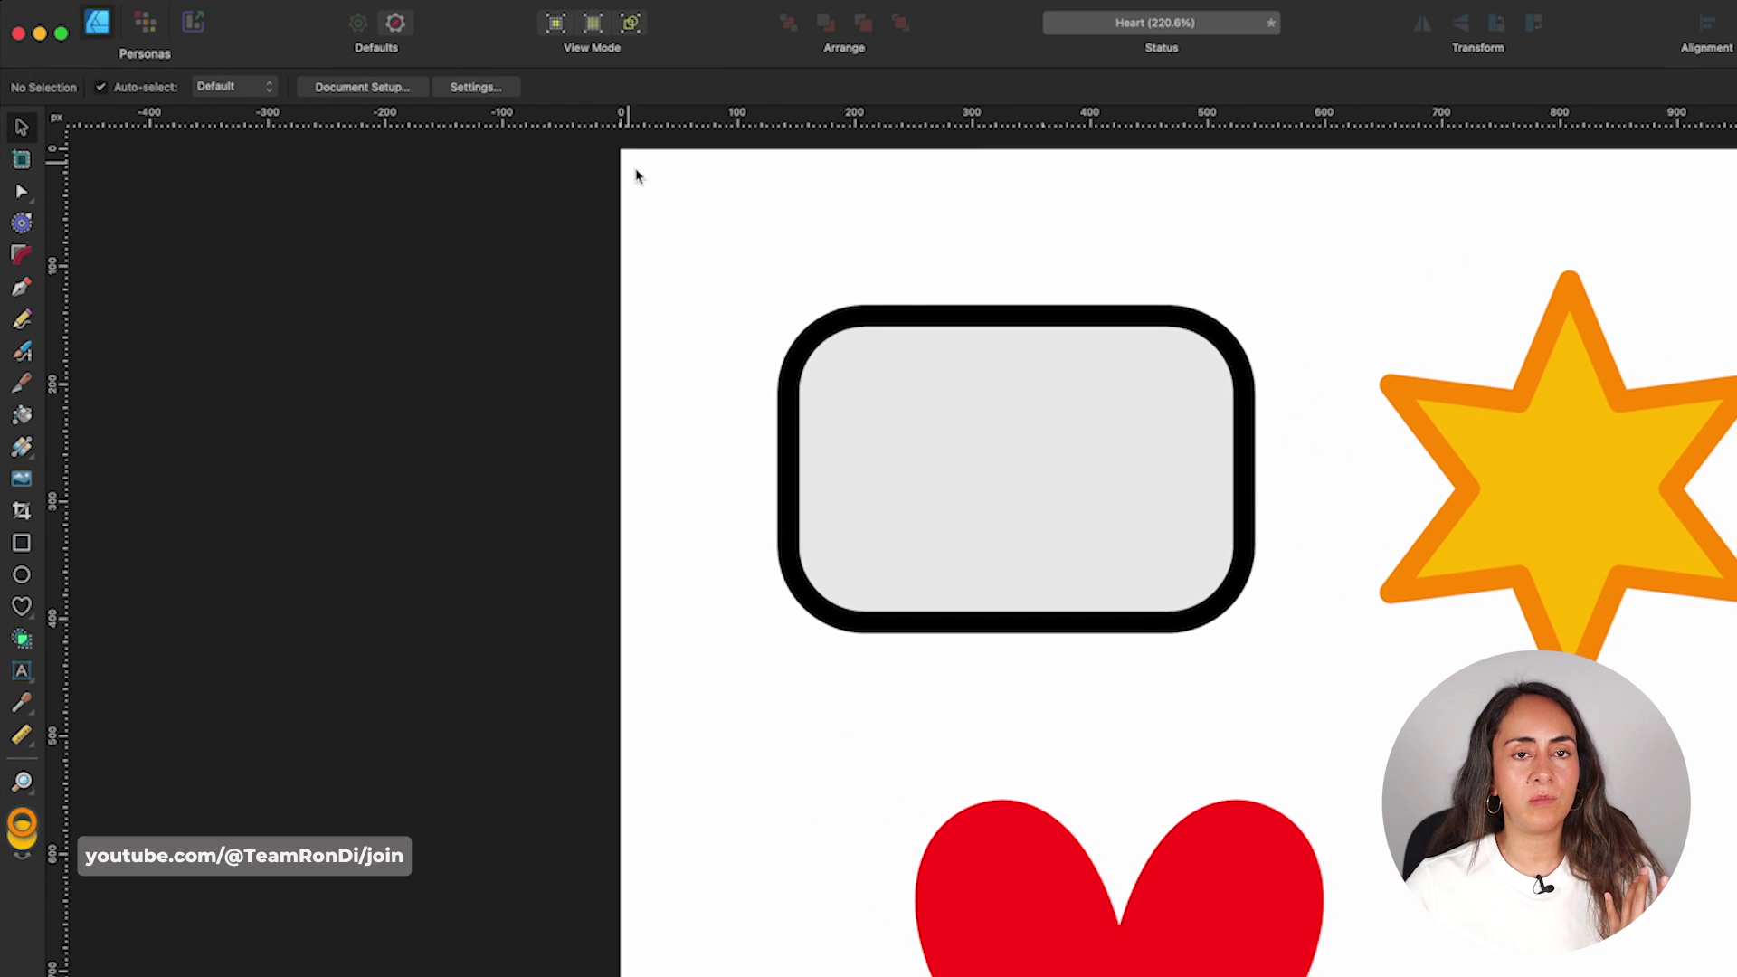
- Delete the rounded rectangle and move the heart up into its place beside the star
{"action": "left_click_drag", "start_coordinate": [506, 173], "coordinate": [605, 272]}
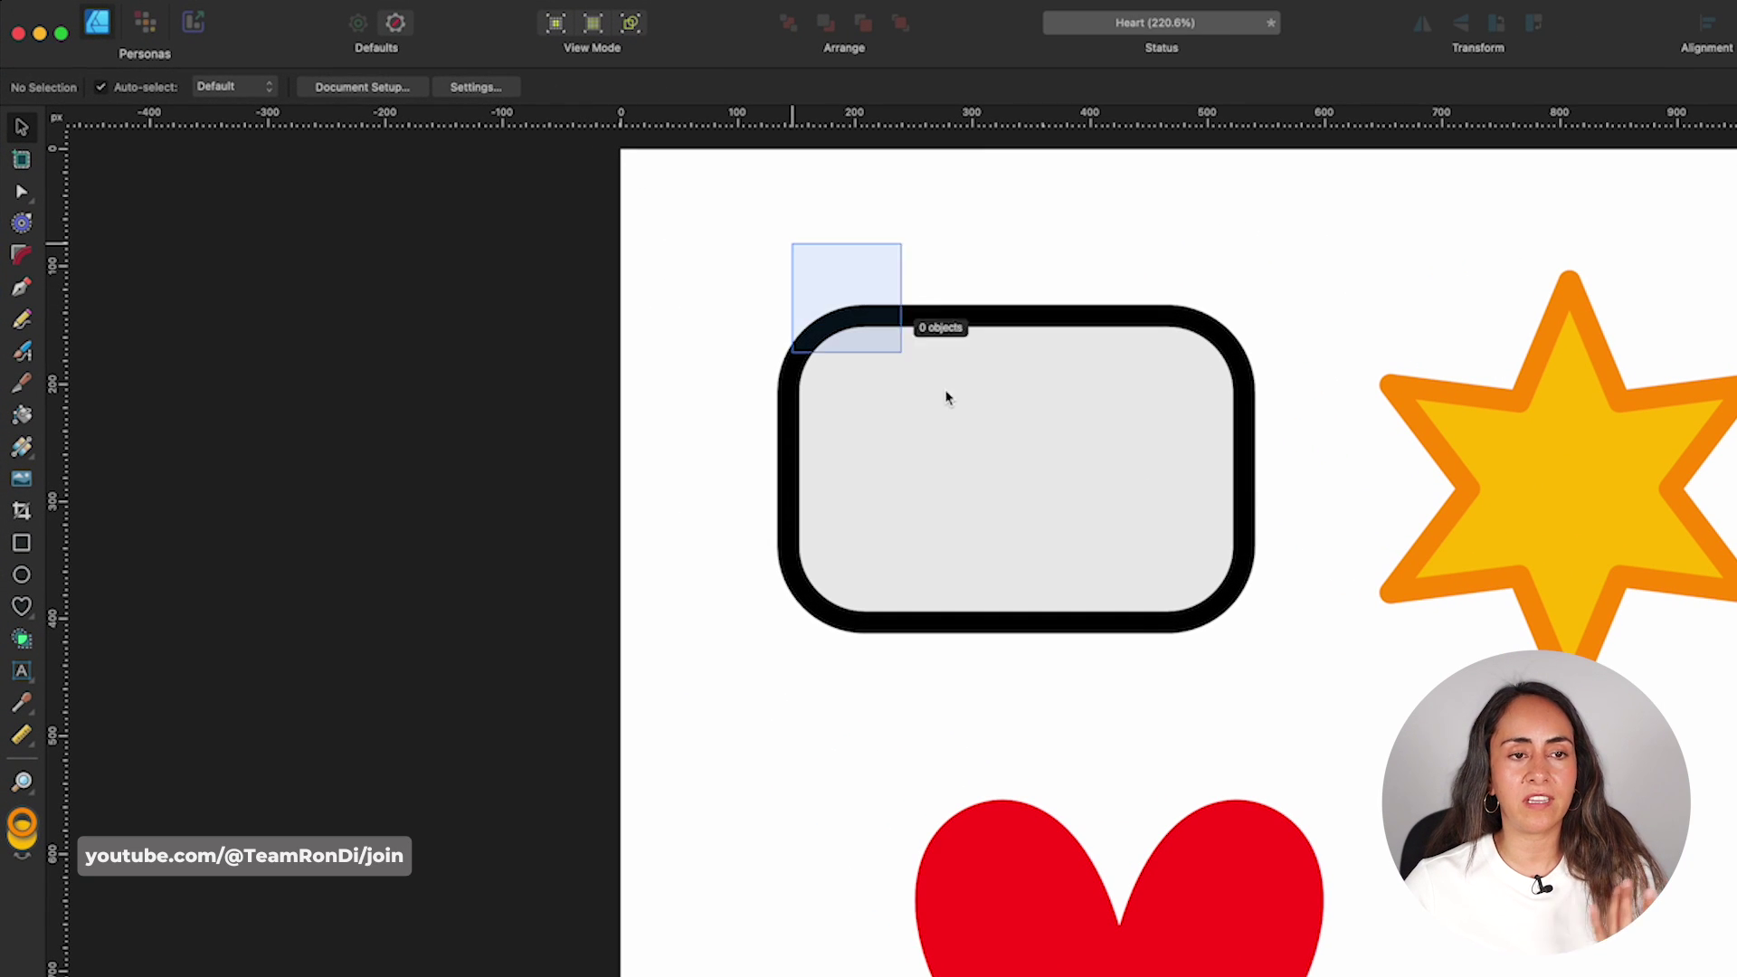
{"action": "left_click_drag", "start_coordinate": [946, 398], "coordinate": [725, 338]}
{"action": "key", "text": "Delete"}
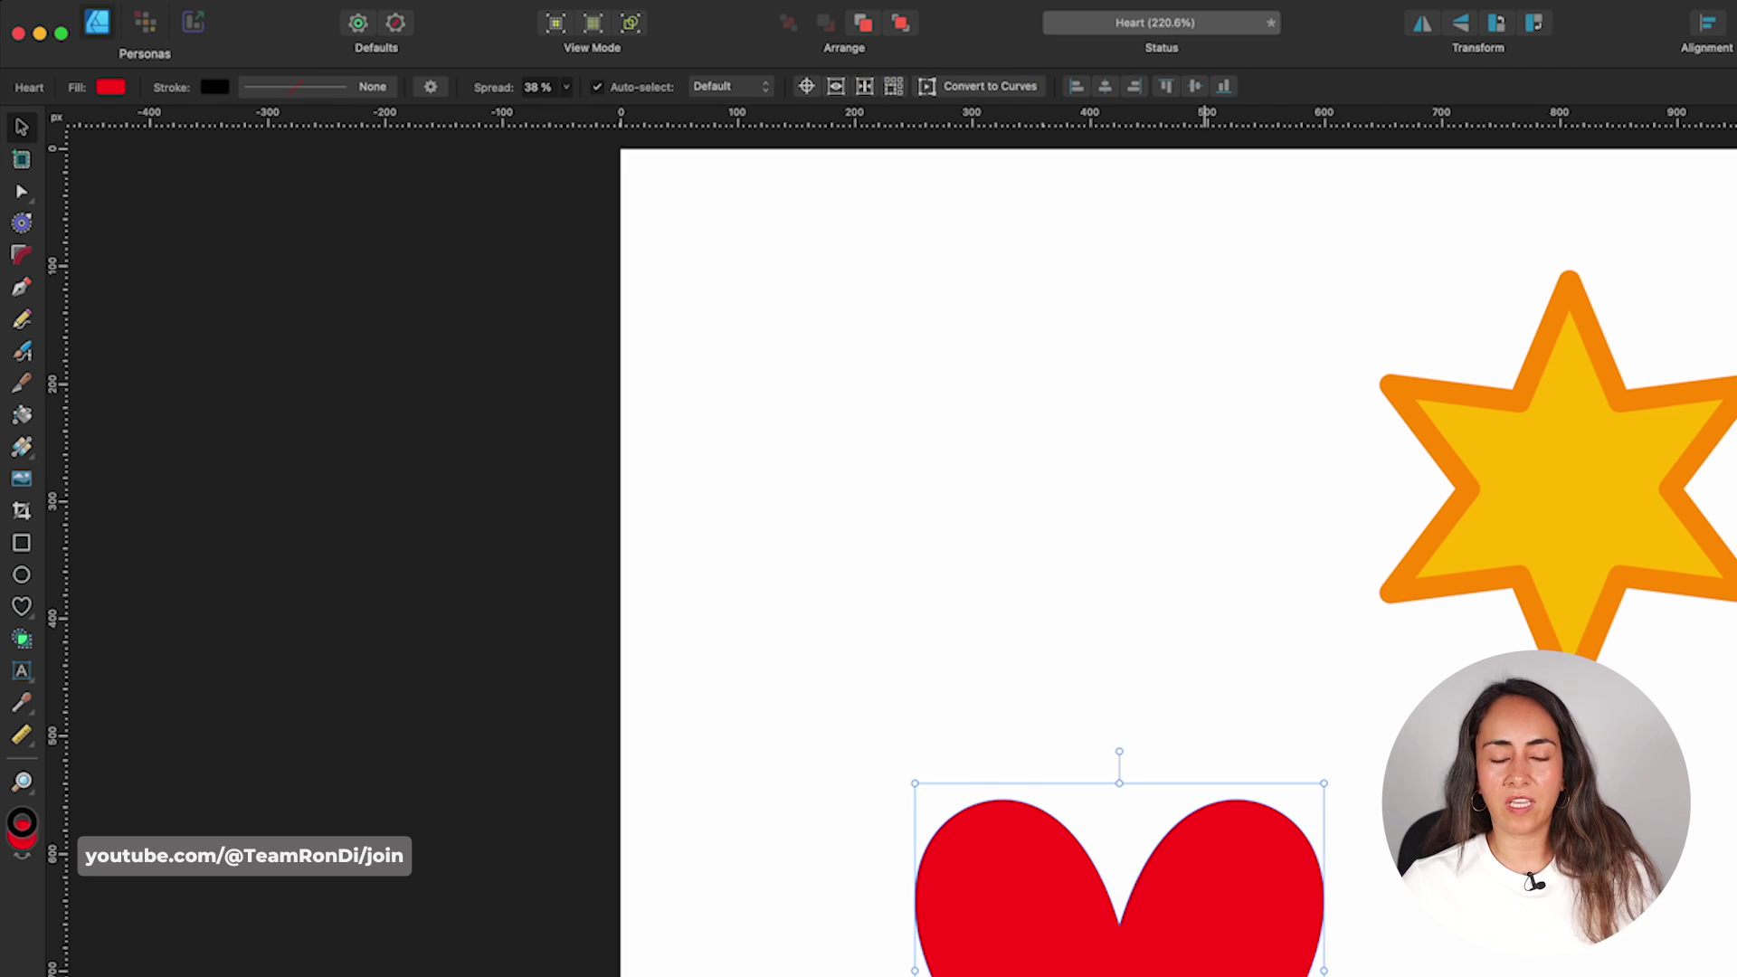
{"action": "left_click_drag", "start_coordinate": [1194, 968], "coordinate": [1070, 504]}
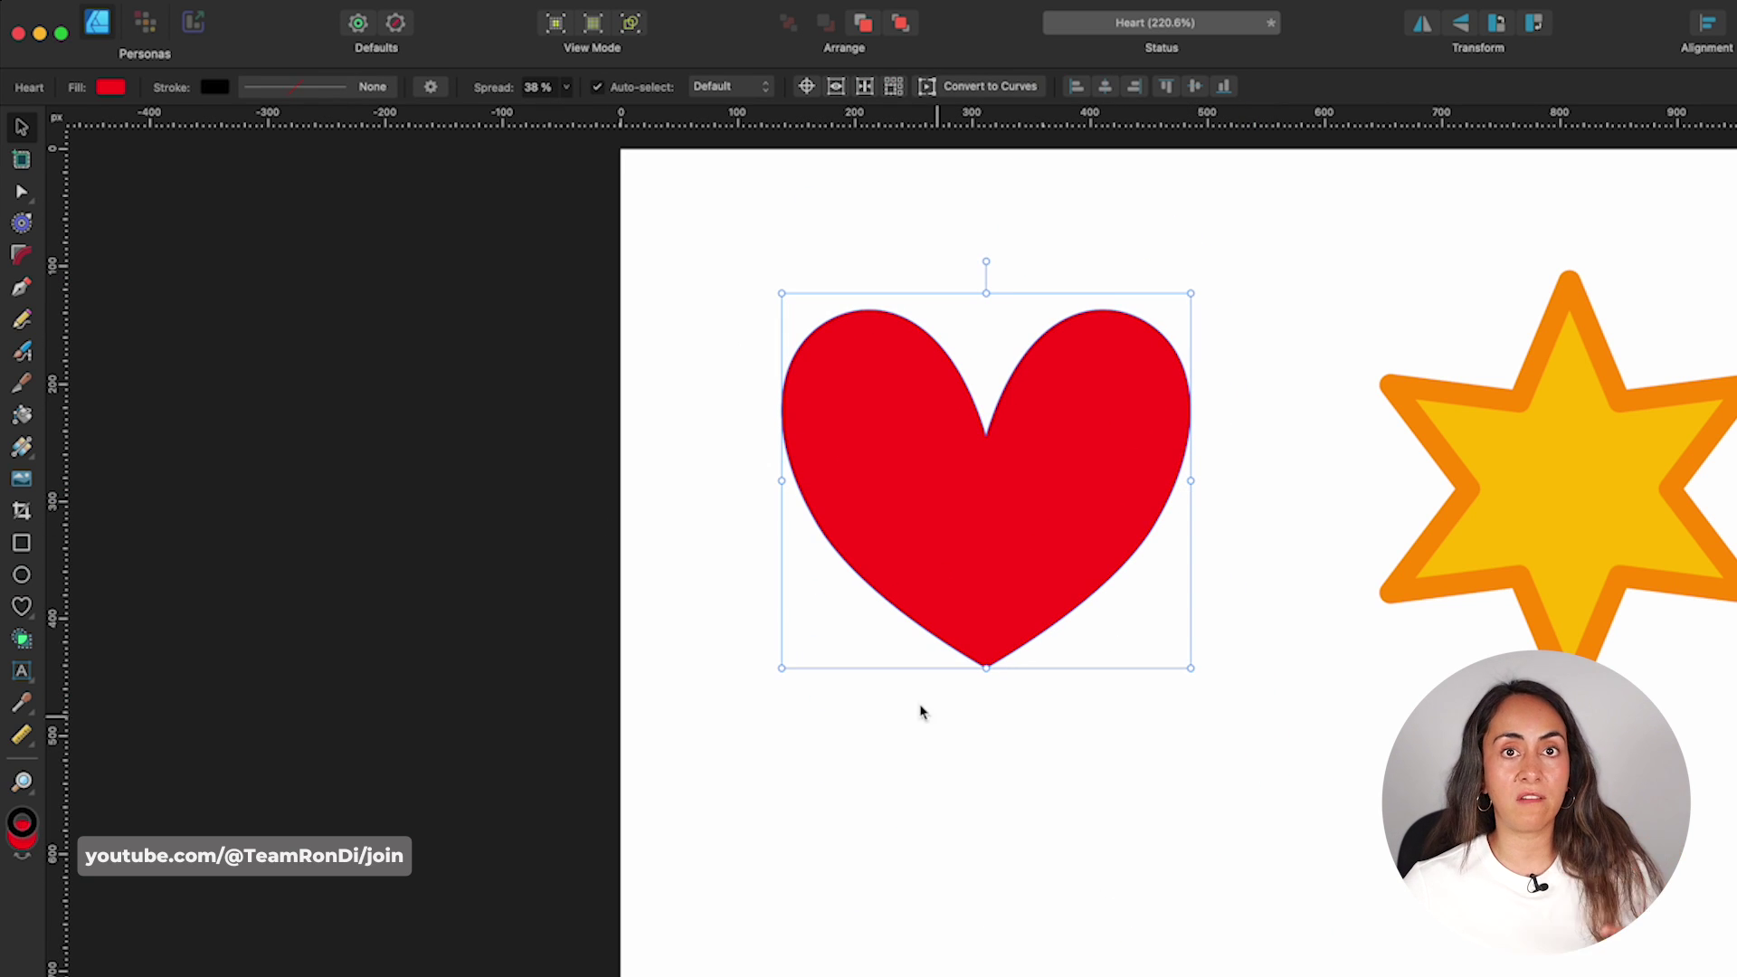
- Compare the context options of the Pen, Pencil and Vector Brush tools, ending on the Pen tool
{"action": "left_click", "coordinate": [23, 295]}
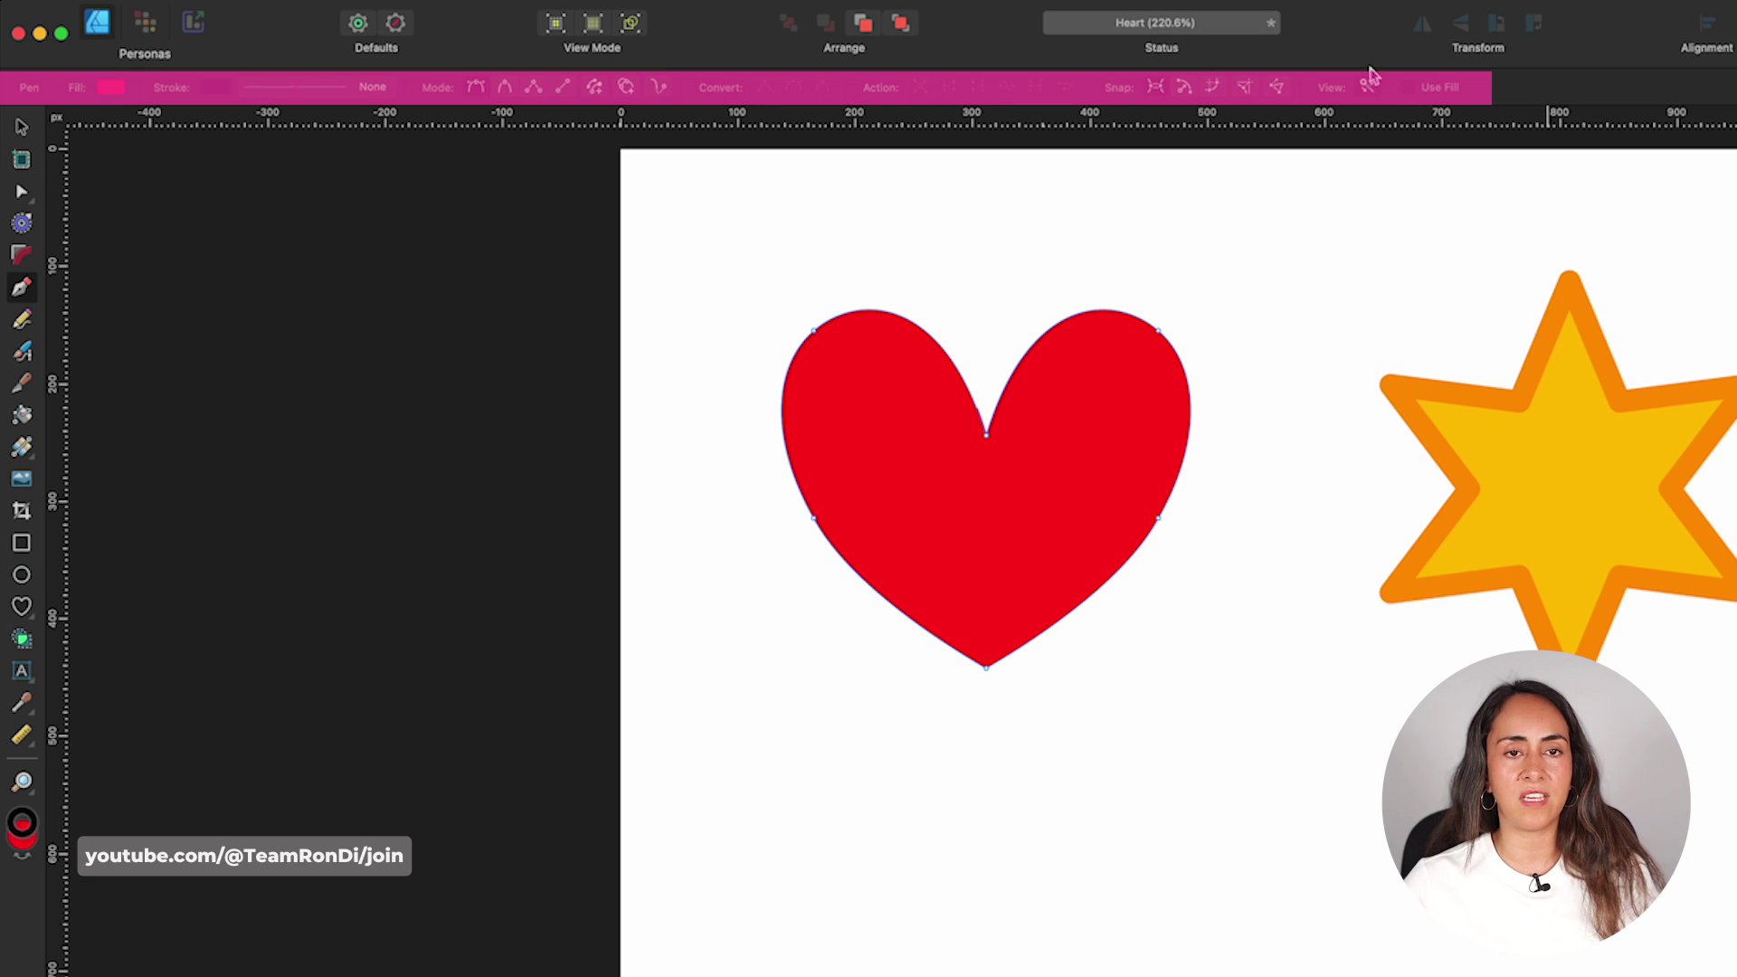
{"action": "left_click", "coordinate": [21, 323]}
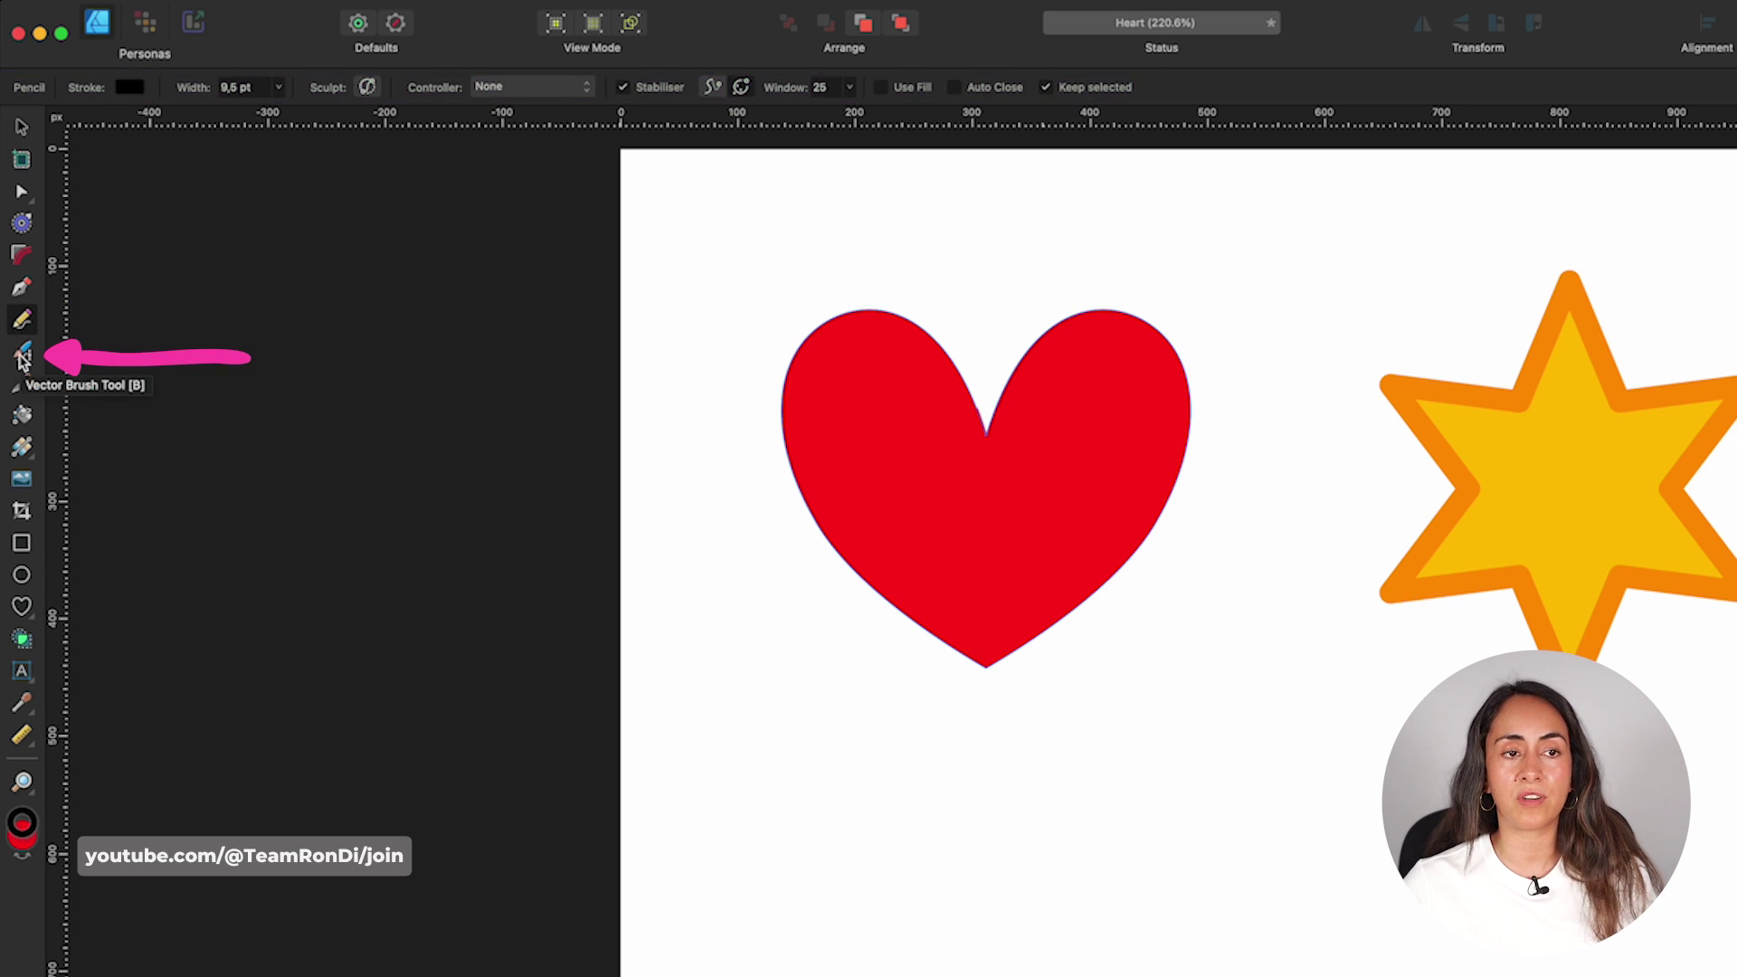
{"action": "left_click", "coordinate": [23, 355]}
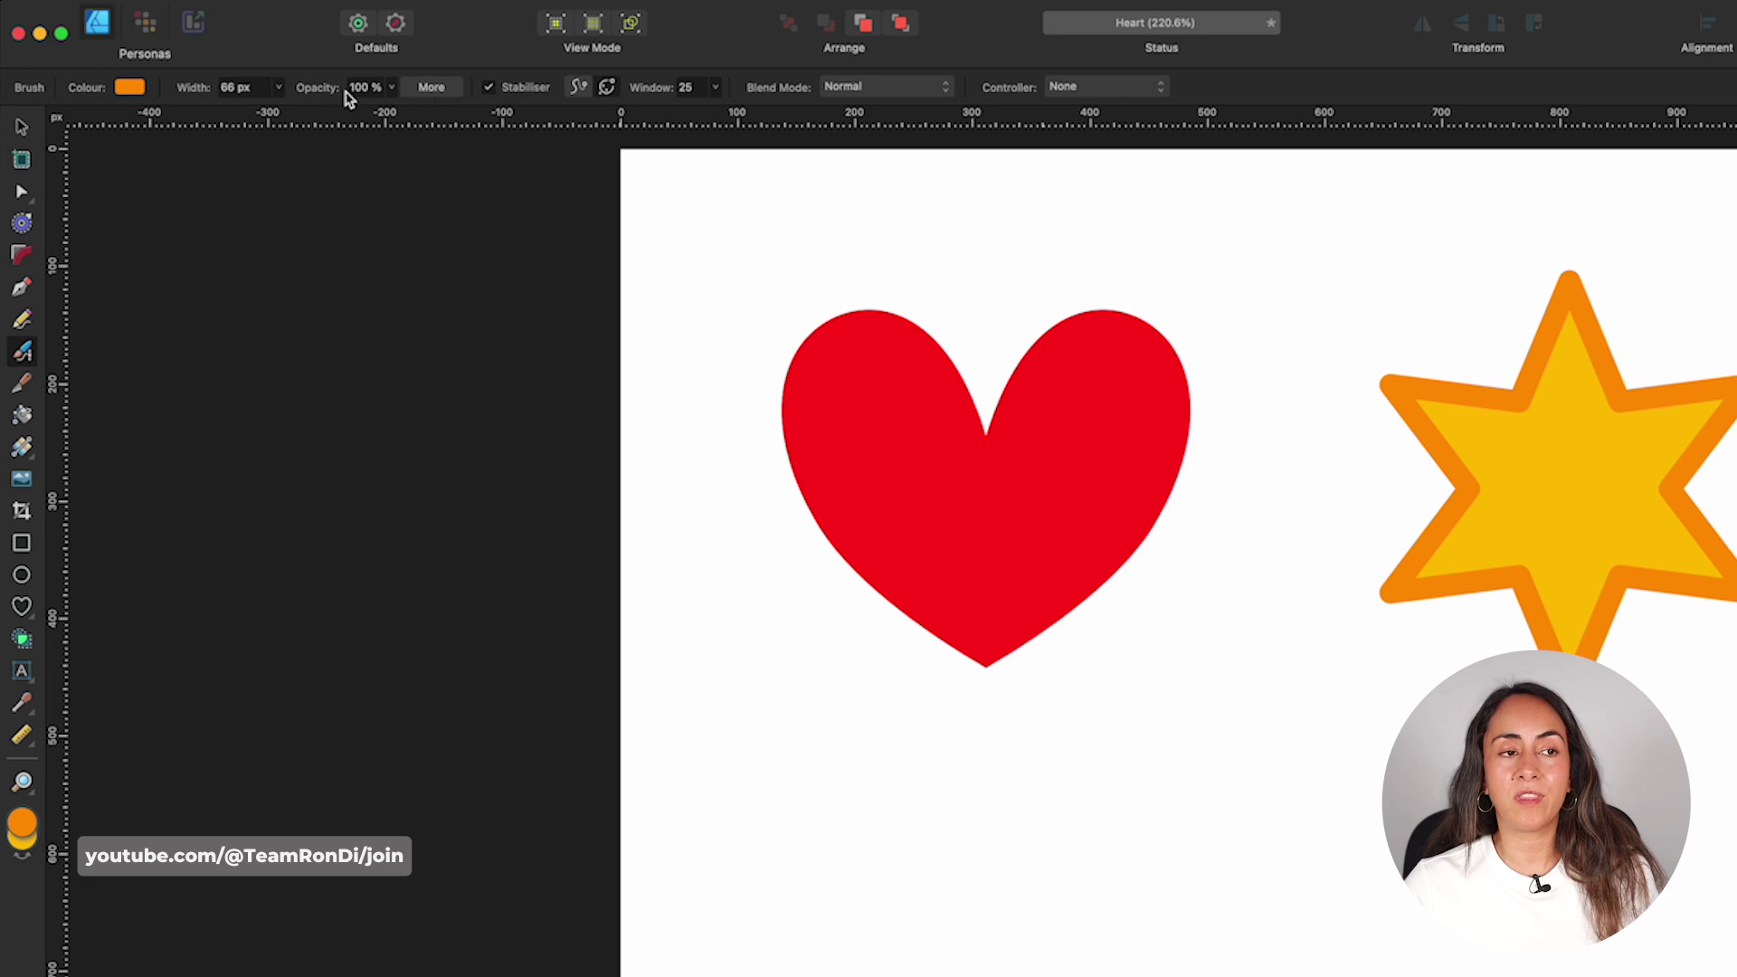
{"action": "left_click", "coordinate": [22, 294]}
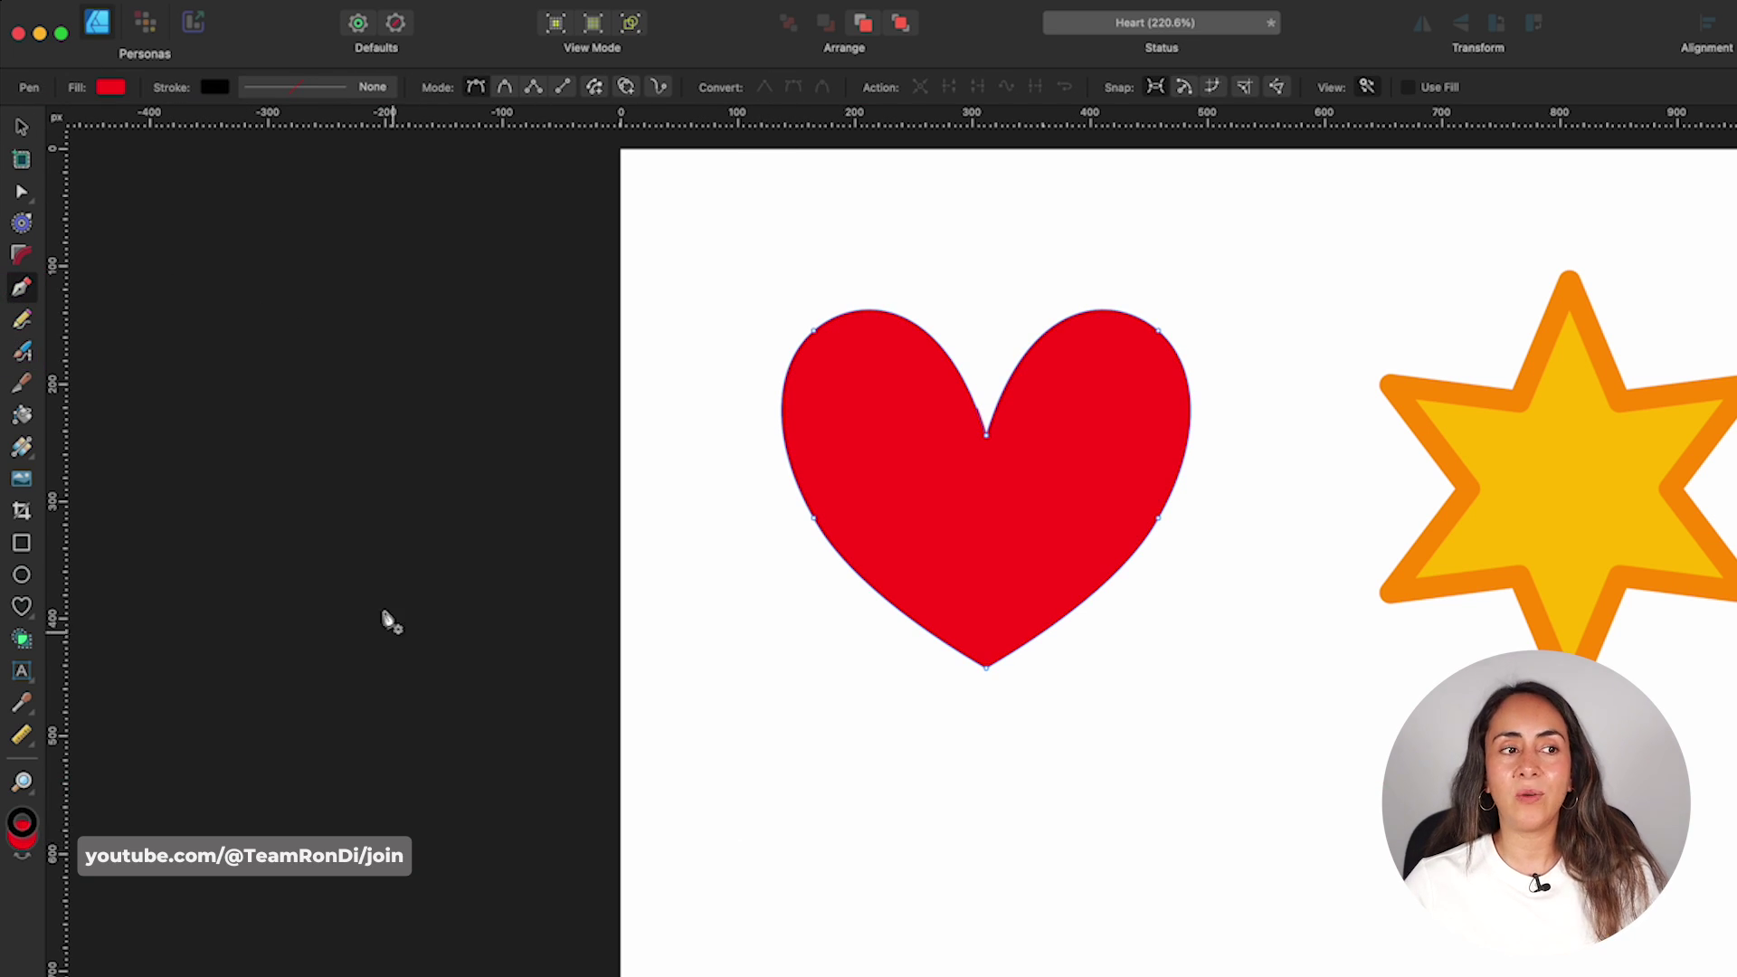
- Draw a wavy freehand curve below the heart with the Pencil tool
{"action": "left_click", "coordinate": [21, 320]}
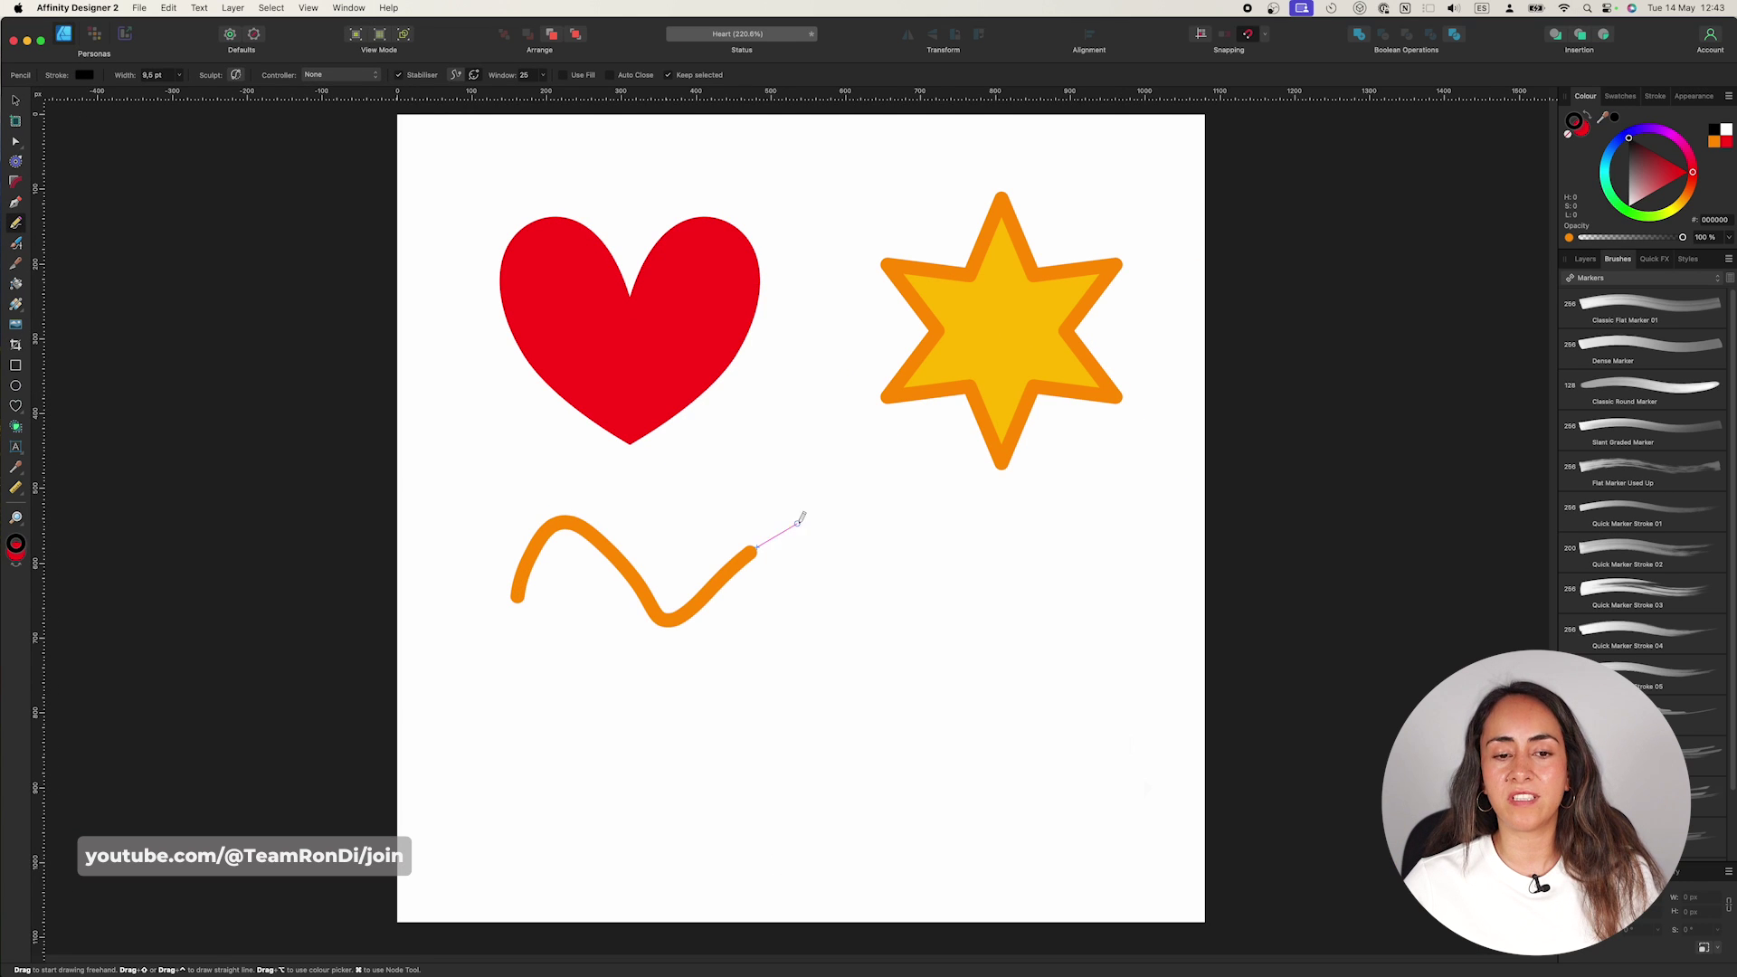